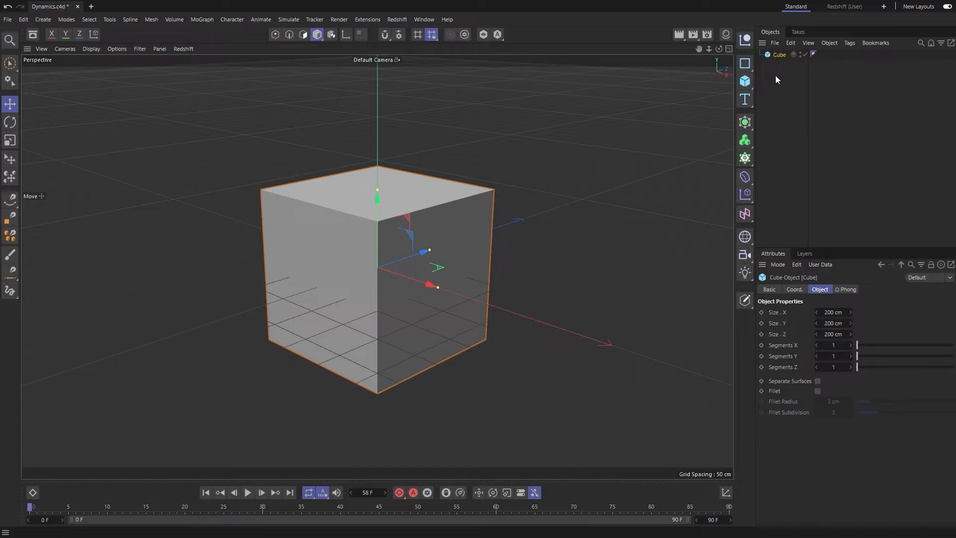
Add a Rigid Body simulation tag to the Cube object
{"action": "right_click", "coordinate": [780, 56]}
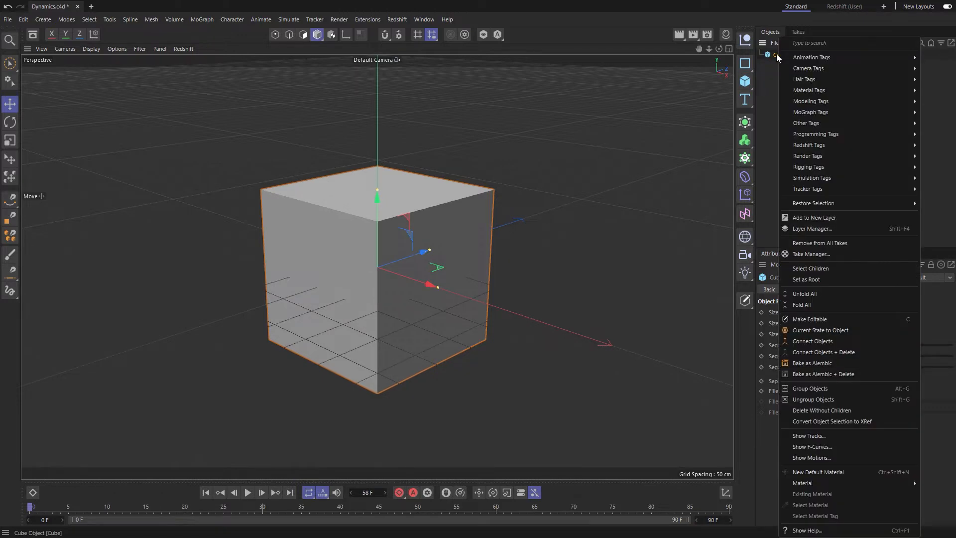
{"action": "mouse_move", "coordinate": [812, 180]}
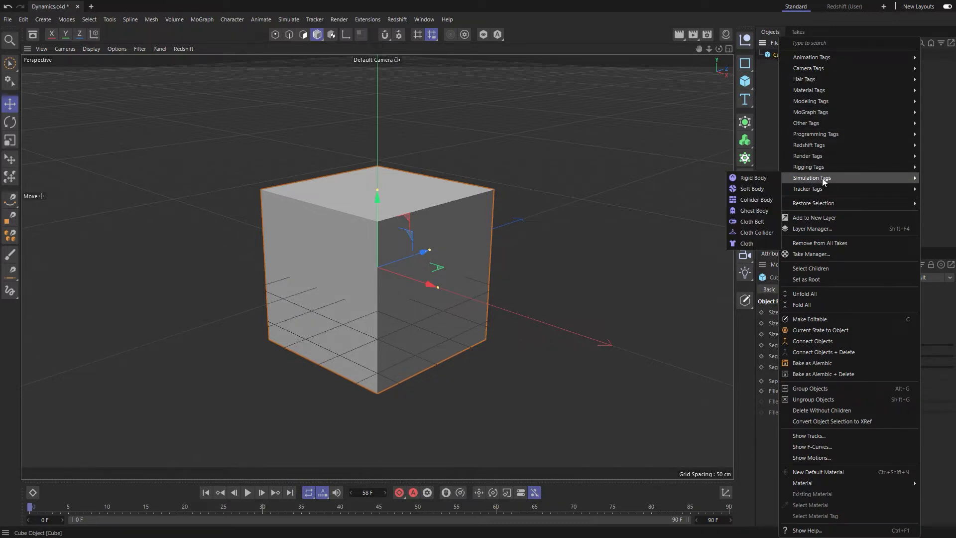
{"action": "left_click", "coordinate": [767, 178]}
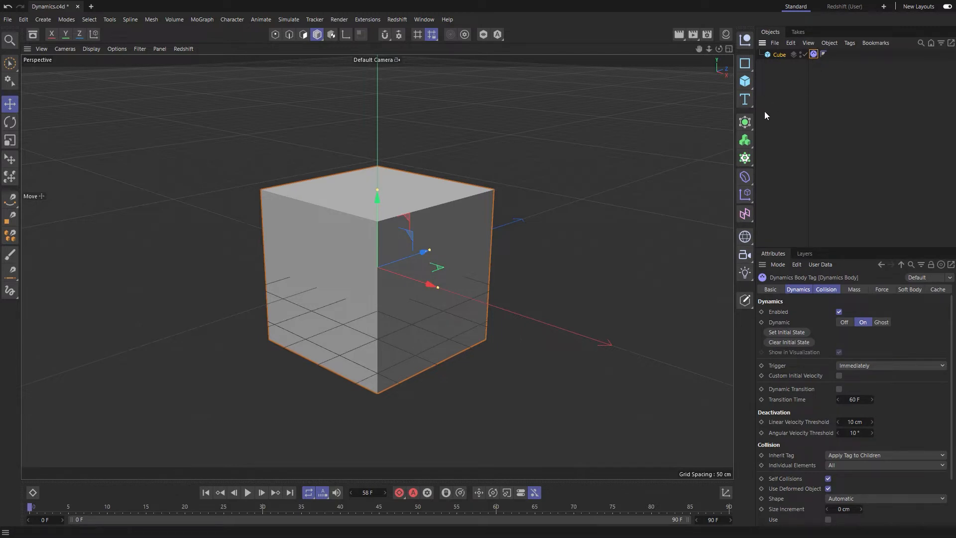
Play the cube's rigid body simulation twice, the second time viewed from above, and return to the first frame
{"action": "left_click", "coordinate": [248, 493]}
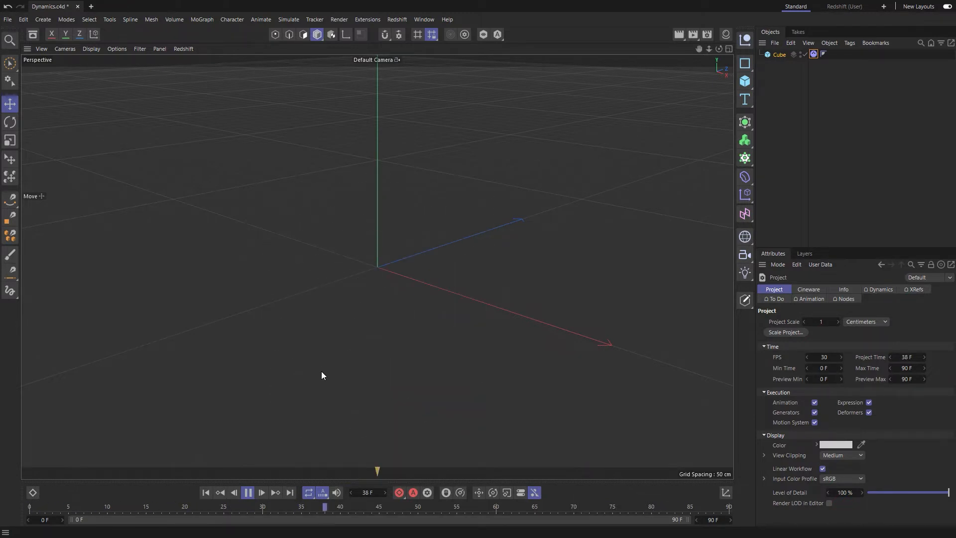
{"action": "left_click", "coordinate": [249, 493]}
{"action": "left_click", "coordinate": [205, 493]}
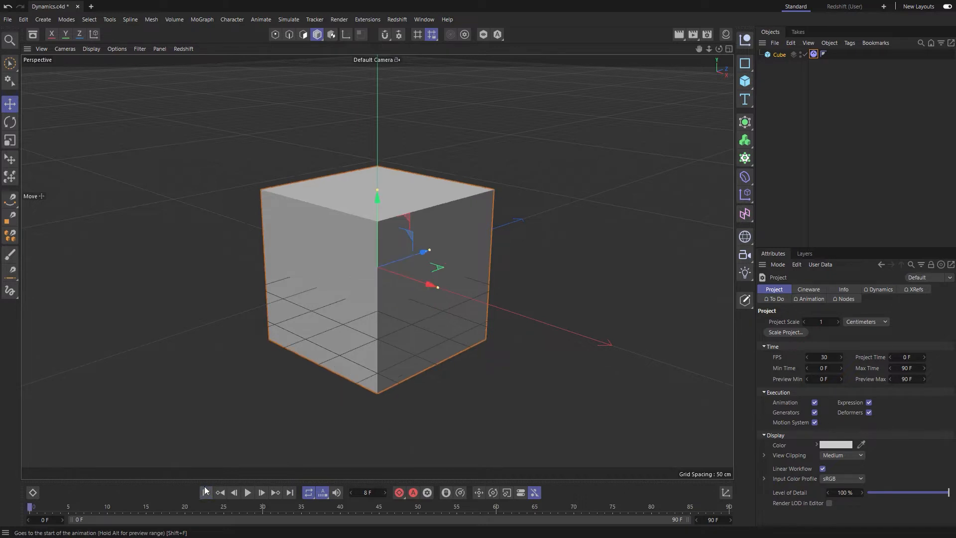
{"action": "left_click_drag", "start_coordinate": [378, 306], "coordinate": [366, 396], "text": "alt"}
{"action": "left_click", "coordinate": [248, 493]}
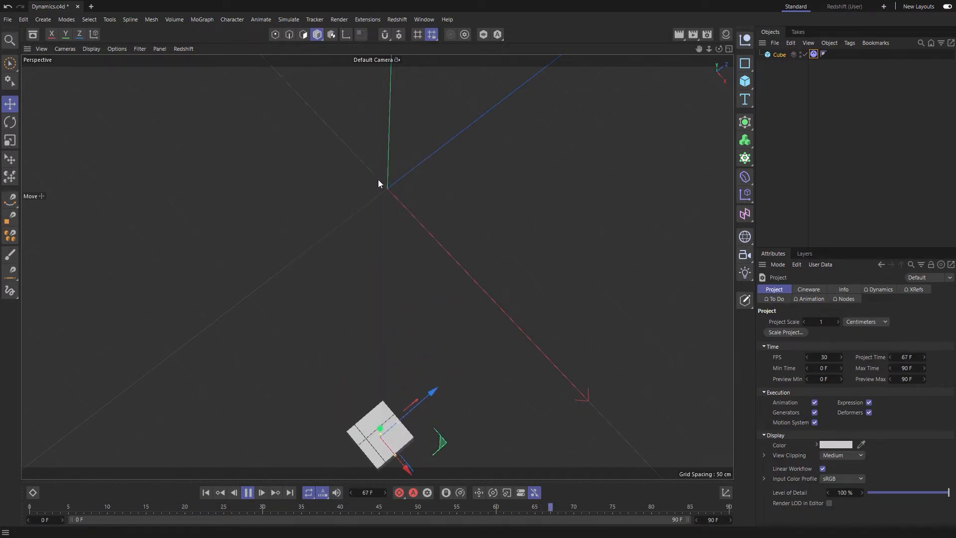
{"action": "left_click", "coordinate": [247, 492]}
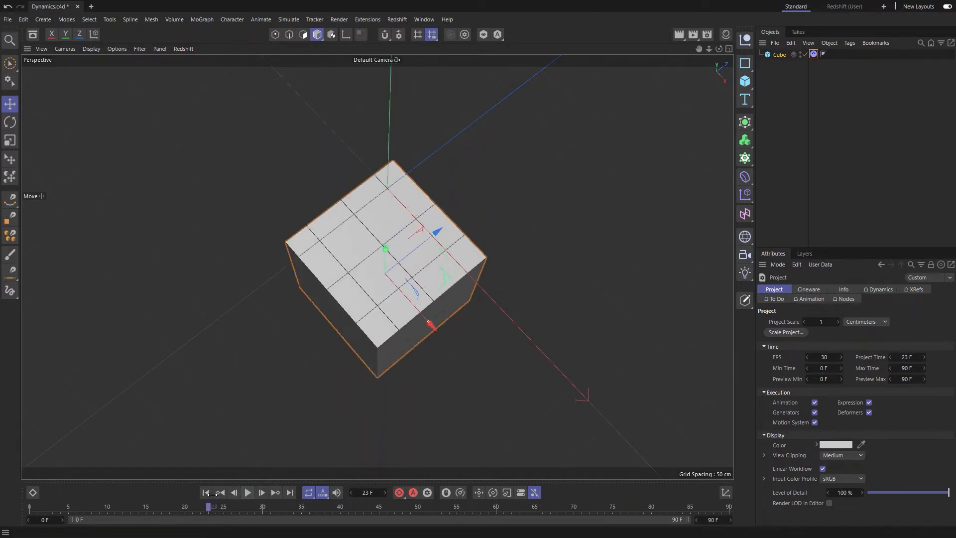
{"action": "left_click", "coordinate": [207, 492]}
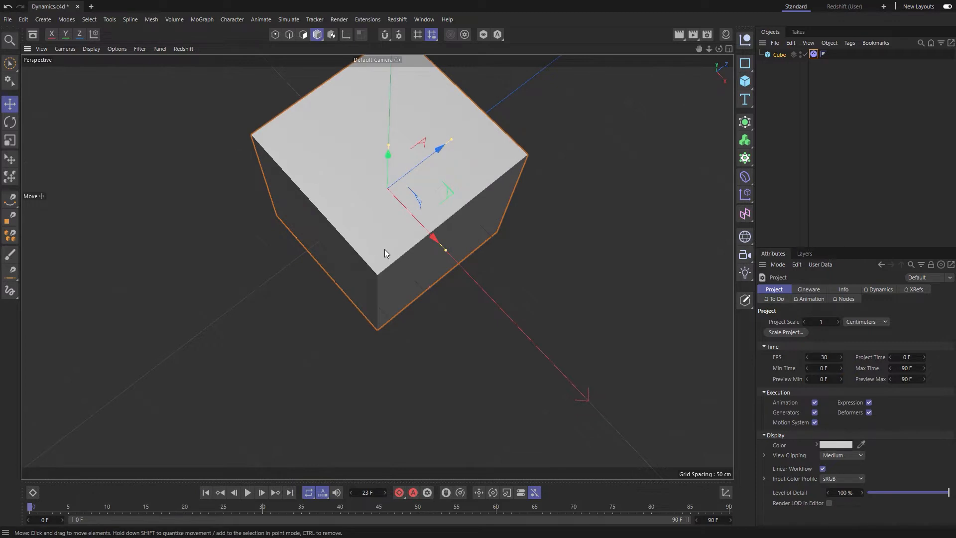
Add a Plane primitive to the scene with the cube viewed from the side
{"action": "left_click_drag", "start_coordinate": [385, 249], "coordinate": [393, 154], "text": "alt"}
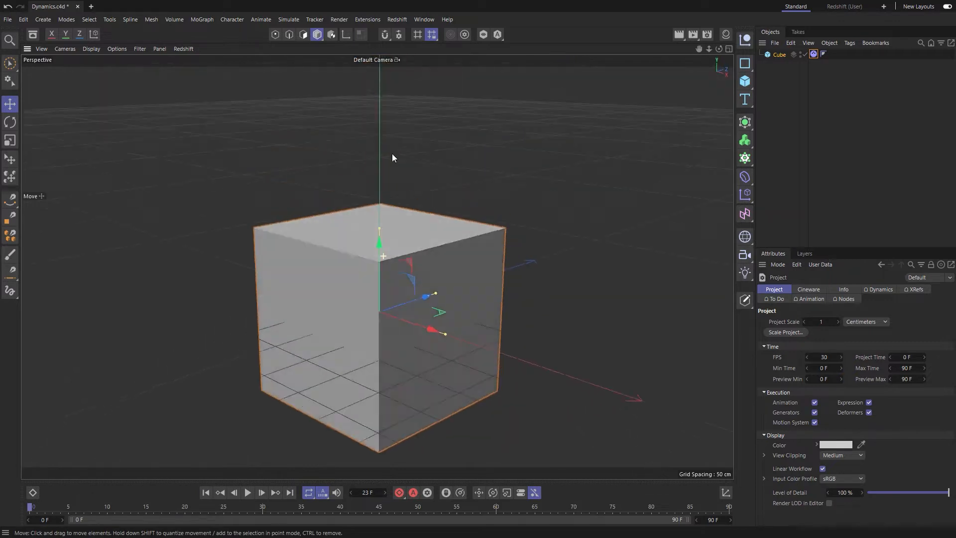
{"action": "left_click", "coordinate": [746, 82]}
{"action": "left_click", "coordinate": [779, 111]}
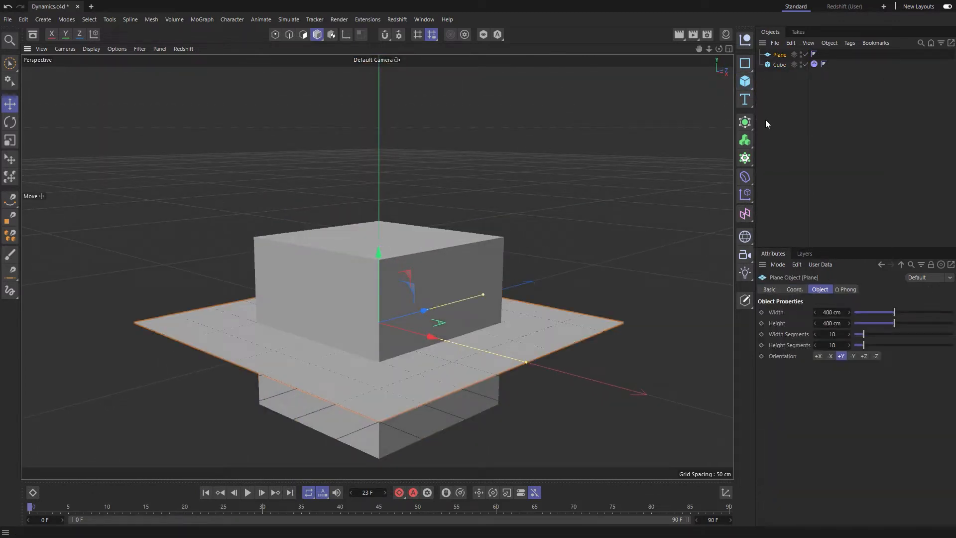
Test the simulation with the untagged plane in the scene and return to the first frame
{"action": "scroll", "coordinate": [452, 316], "scroll_direction": "down", "scroll_amount": 5}
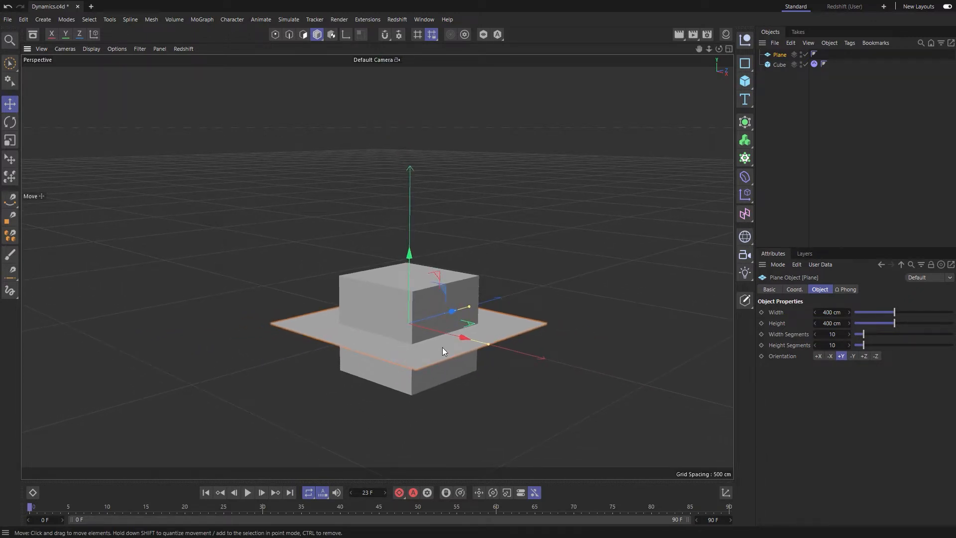
{"action": "left_click", "coordinate": [248, 492]}
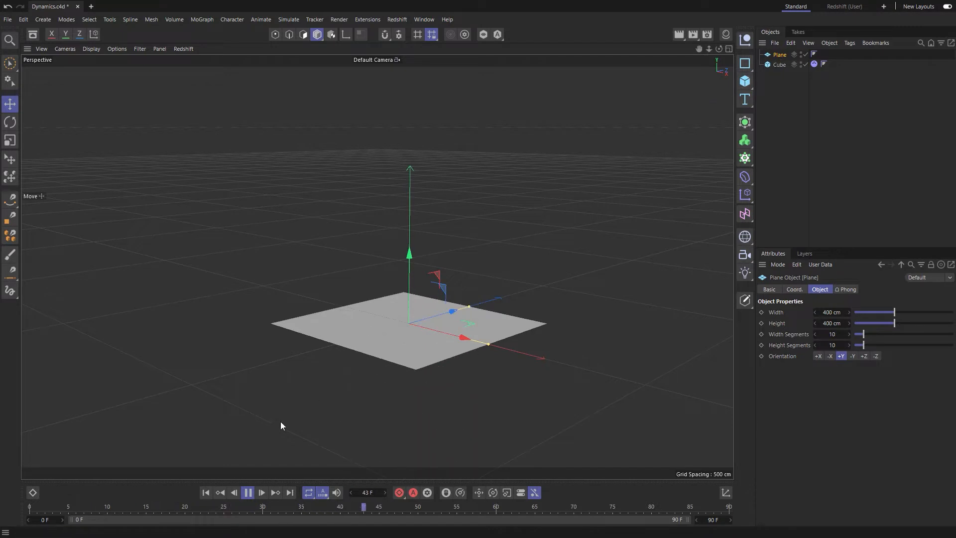
{"action": "left_click", "coordinate": [247, 493]}
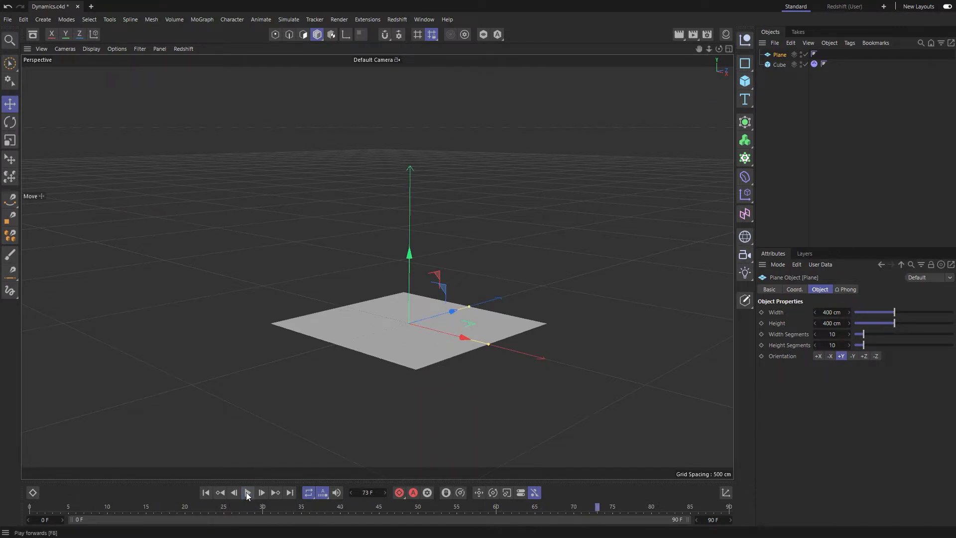
{"action": "left_click", "coordinate": [206, 492]}
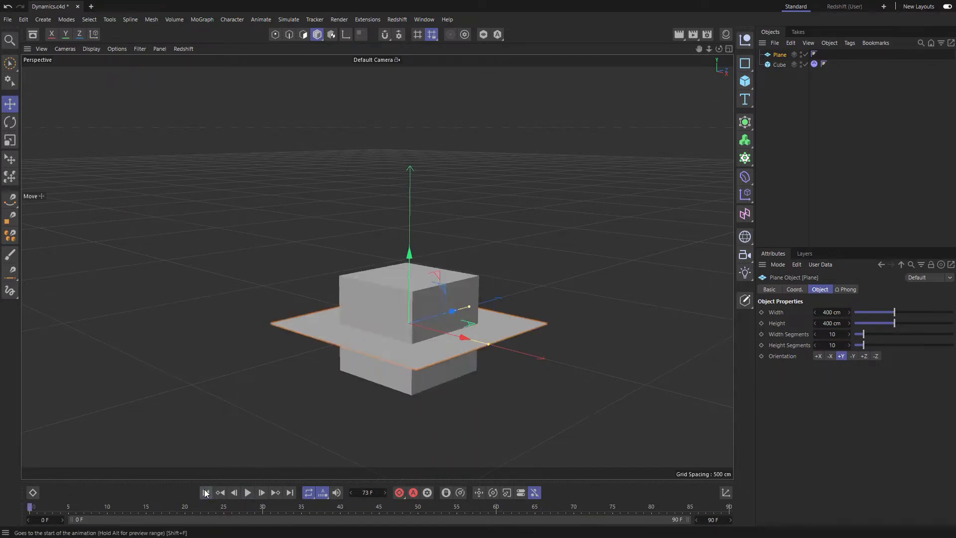
Add a Collider Body simulation tag to the Plane object
{"action": "right_click", "coordinate": [777, 55]}
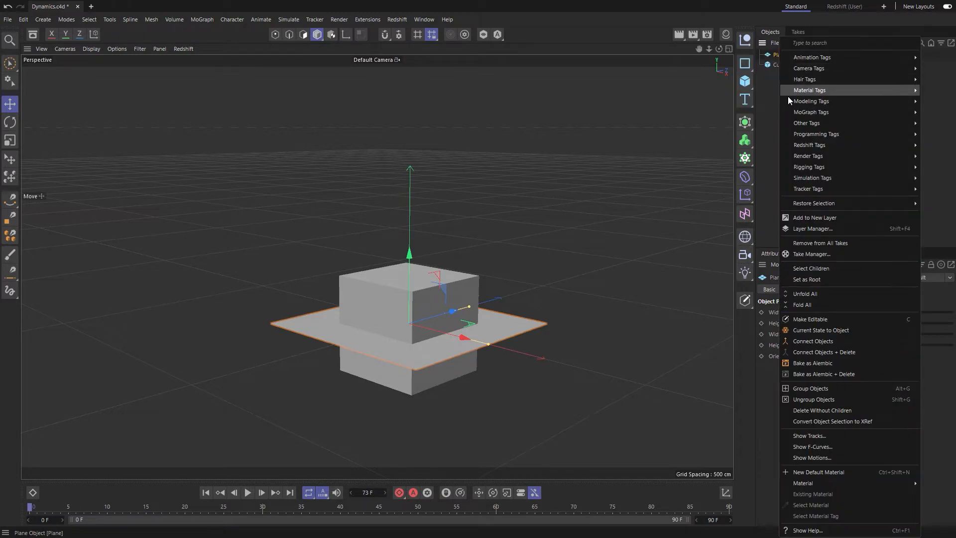
{"action": "mouse_move", "coordinate": [805, 180]}
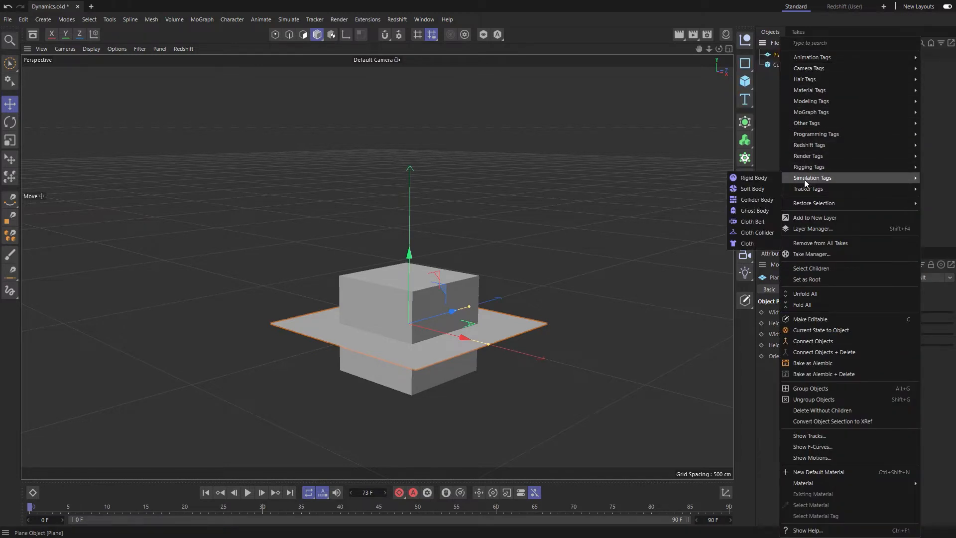
{"action": "left_click", "coordinate": [770, 202]}
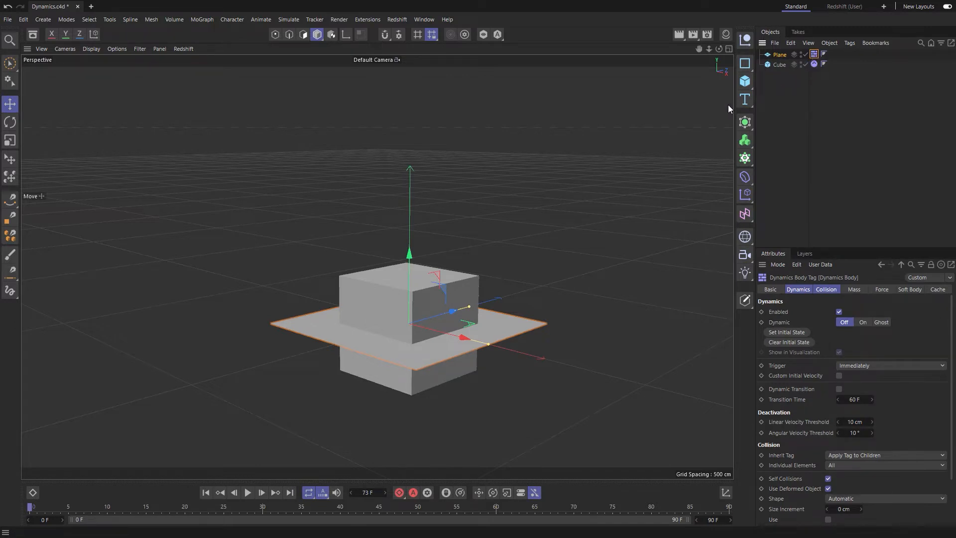
Play the simulation with the collider plane intersecting the cube, and return to the first frame
{"action": "left_click", "coordinate": [249, 492]}
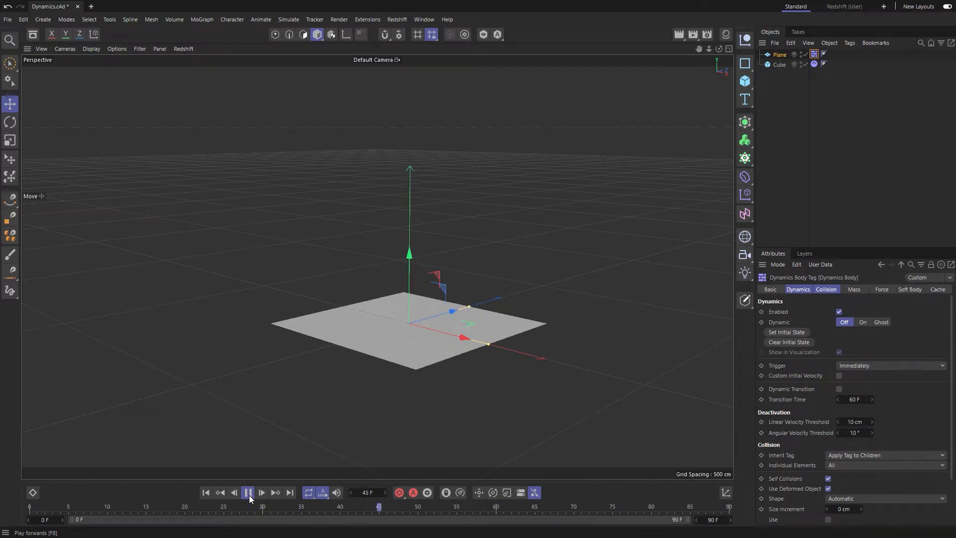
{"action": "left_click", "coordinate": [249, 493]}
{"action": "left_click", "coordinate": [205, 493]}
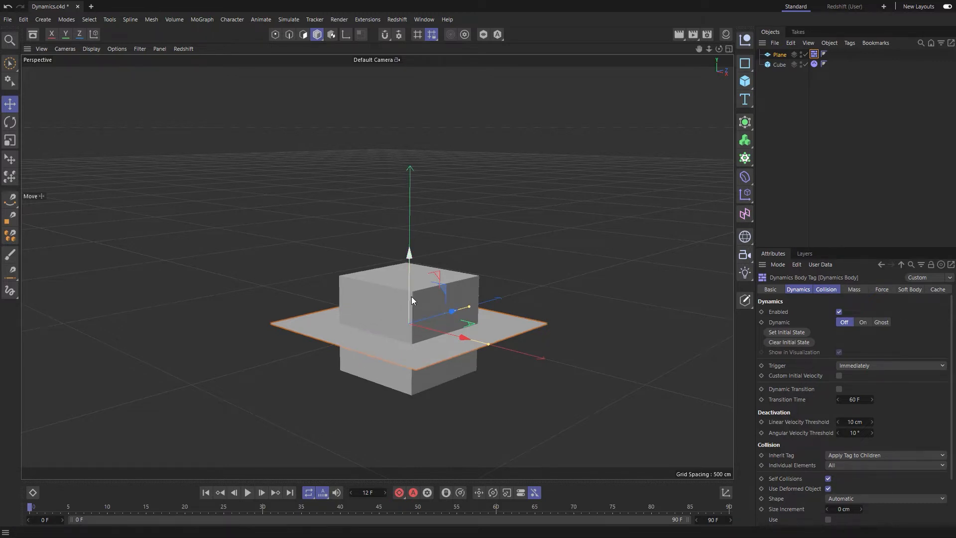
Undo a trial upward move of the plane and raise the cube along Y well above the plane instead
{"action": "left_click_drag", "start_coordinate": [409, 297], "coordinate": [402, 287]}
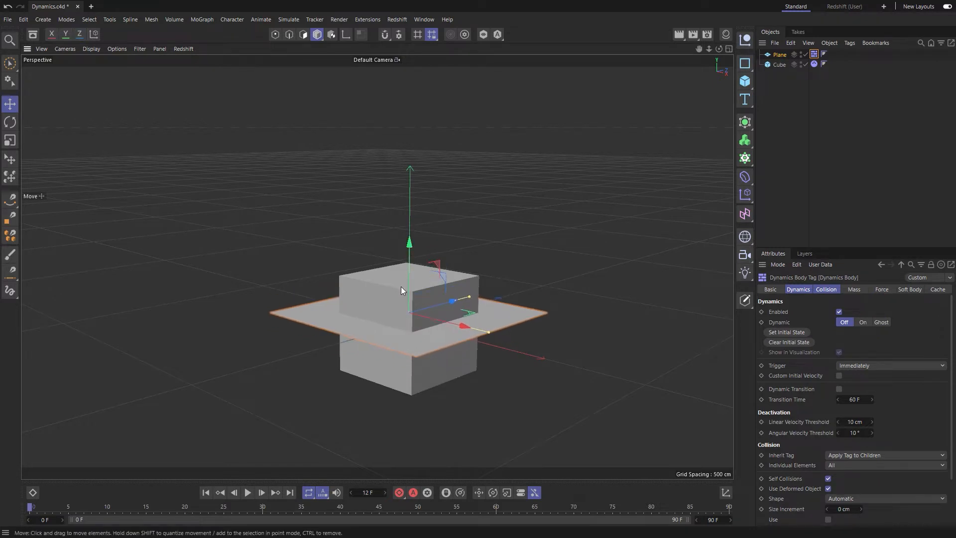
{"action": "key", "text": "ctrl+z"}
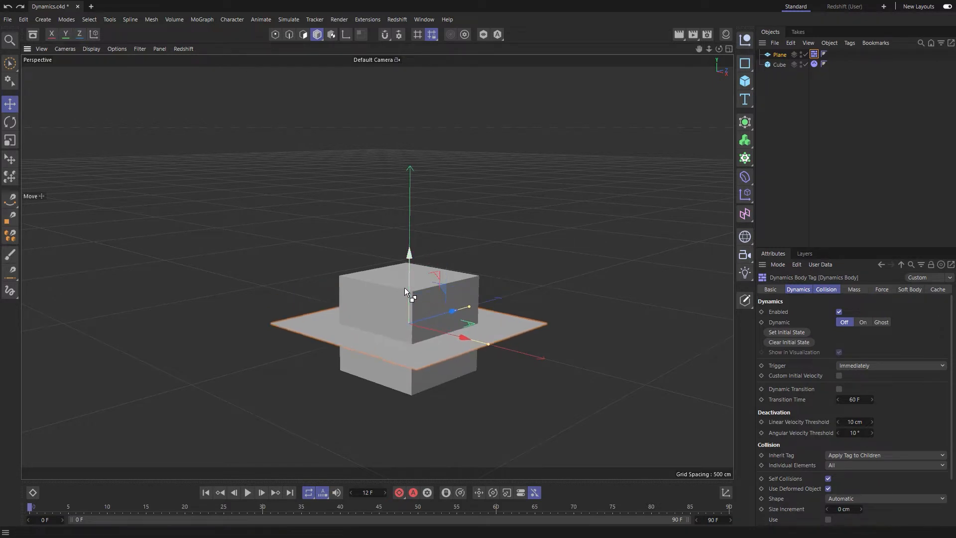
{"action": "left_click", "coordinate": [779, 65]}
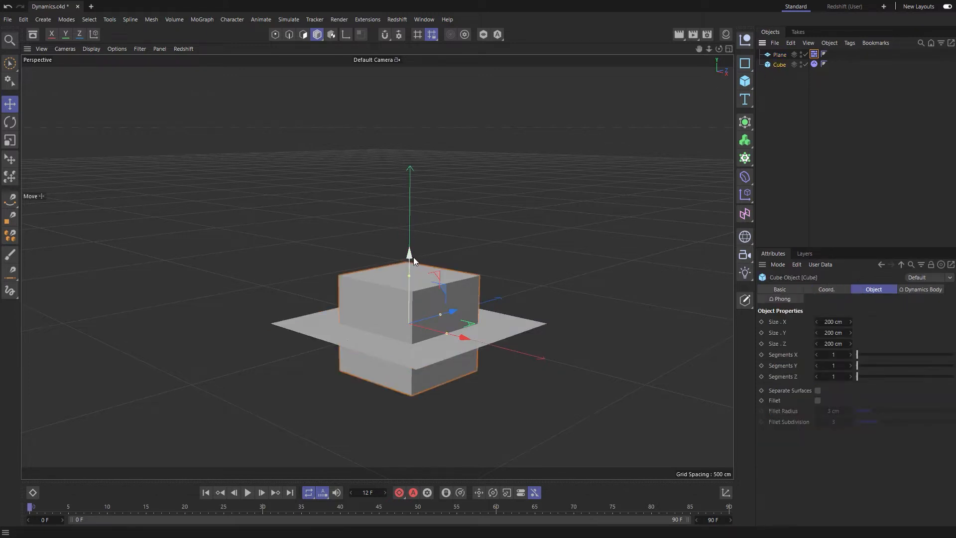
{"action": "left_click_drag", "start_coordinate": [411, 259], "coordinate": [395, 93]}
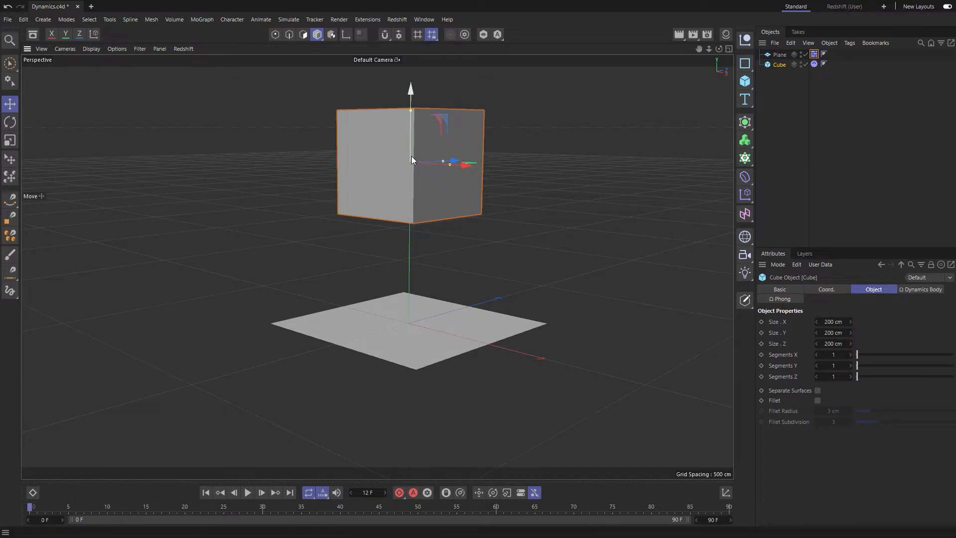
Play the simulation of the raised cube dropping onto the plane, and return to the first frame
{"action": "left_click", "coordinate": [247, 492]}
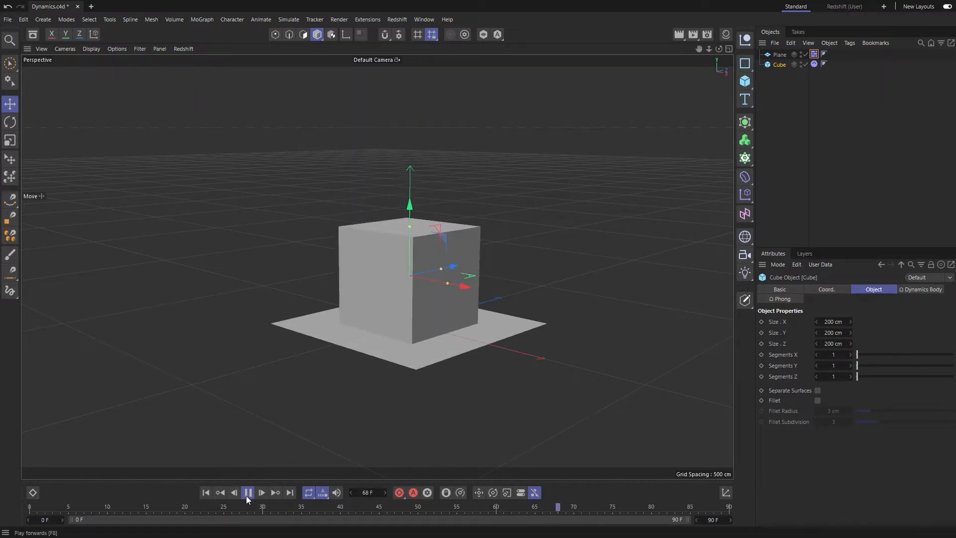
{"action": "left_click", "coordinate": [249, 492]}
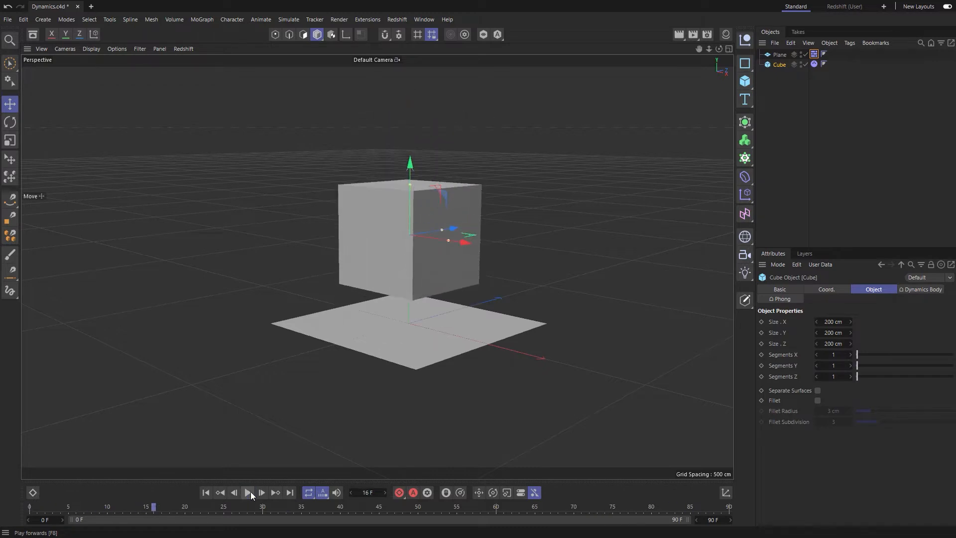
{"action": "left_click", "coordinate": [207, 492]}
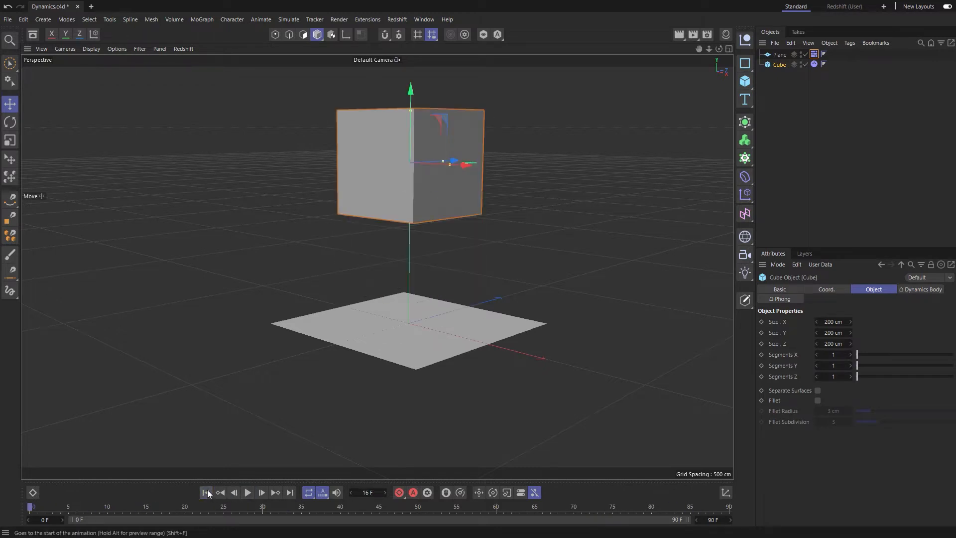
Stop the simulation at frame 19, try to move the cube there, and go back to the first frame
{"action": "left_click", "coordinate": [247, 492]}
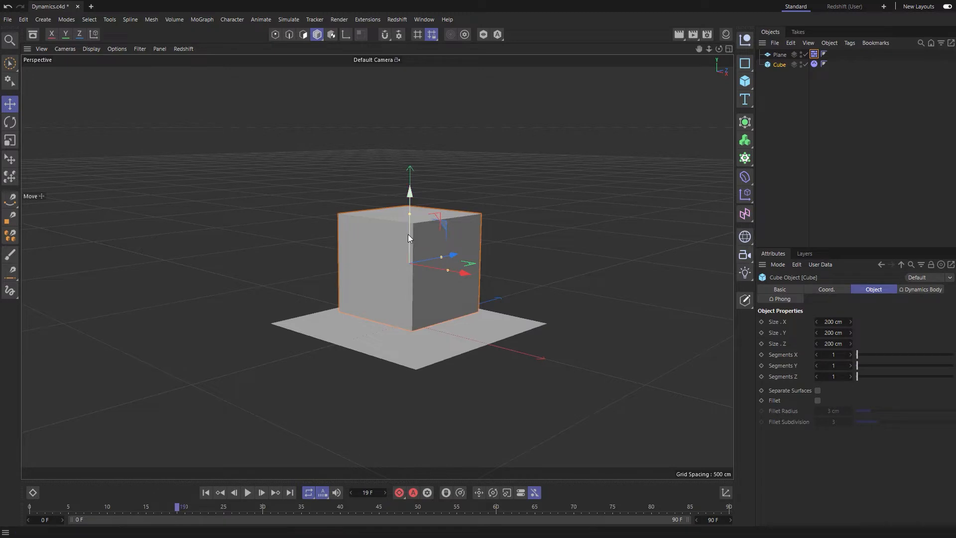
{"action": "left_click_drag", "start_coordinate": [409, 237], "coordinate": [411, 200]}
{"action": "left_click_drag", "start_coordinate": [434, 268], "coordinate": [393, 268]}
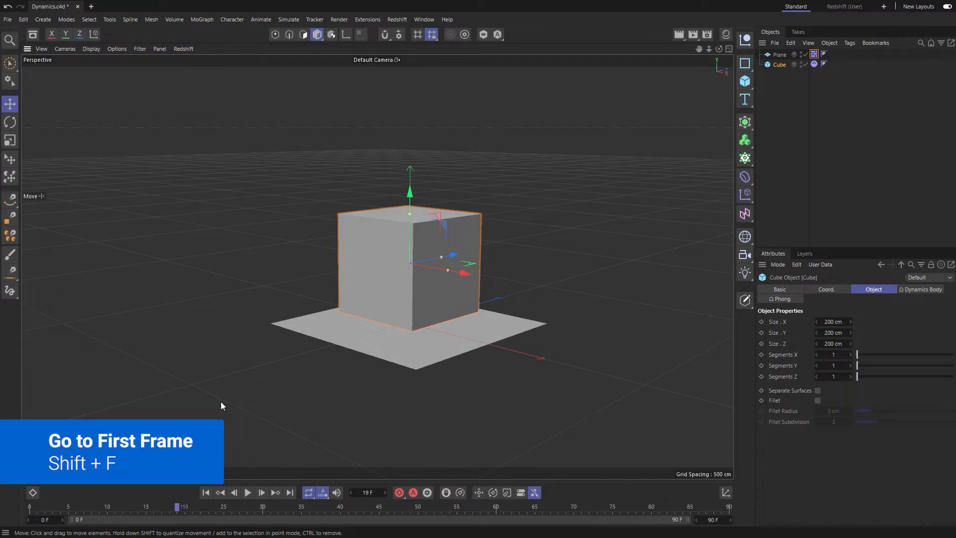
{"action": "key", "text": "shift+f"}
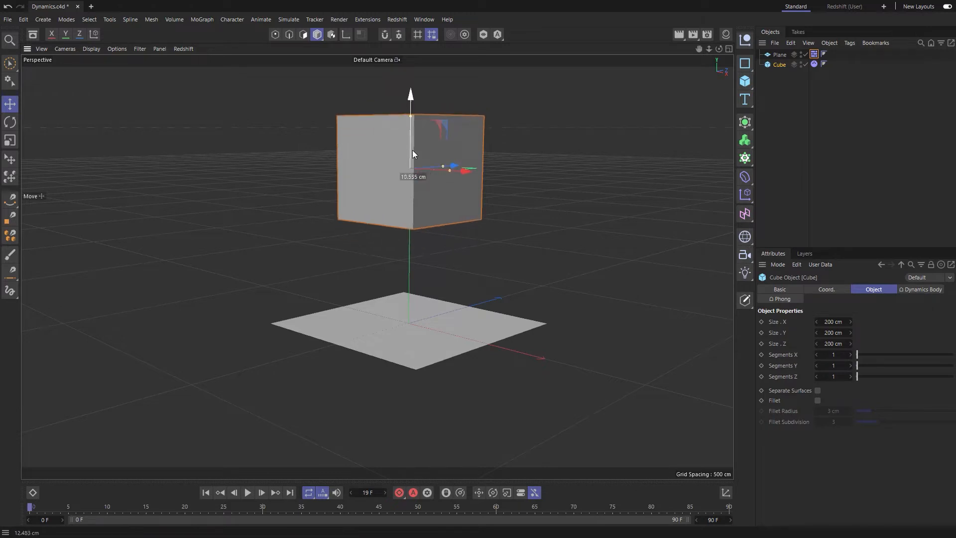
Reposition the cube off-centre above the plane at the first frame and run the simulation to frame 19
{"action": "left_click_drag", "start_coordinate": [412, 150], "coordinate": [390, 154]}
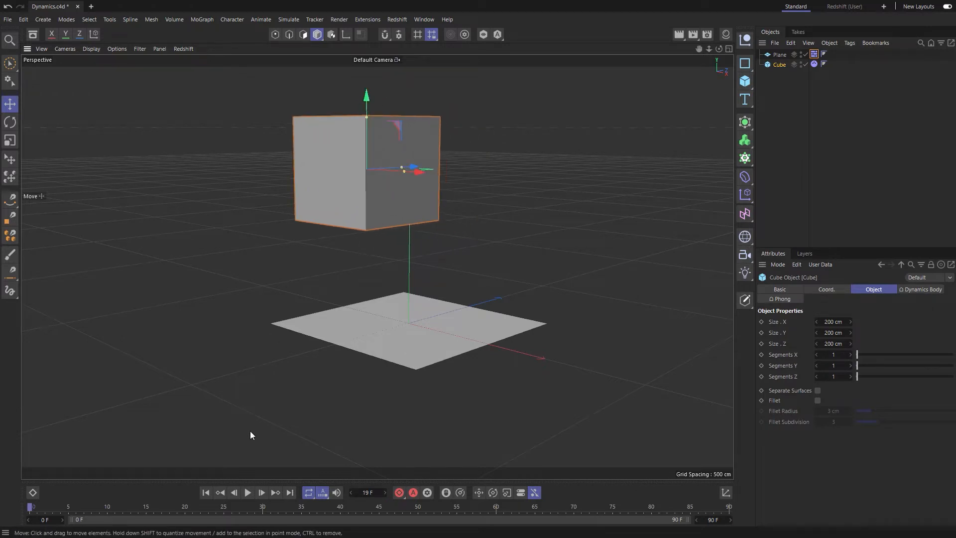
{"action": "left_click", "coordinate": [249, 492]}
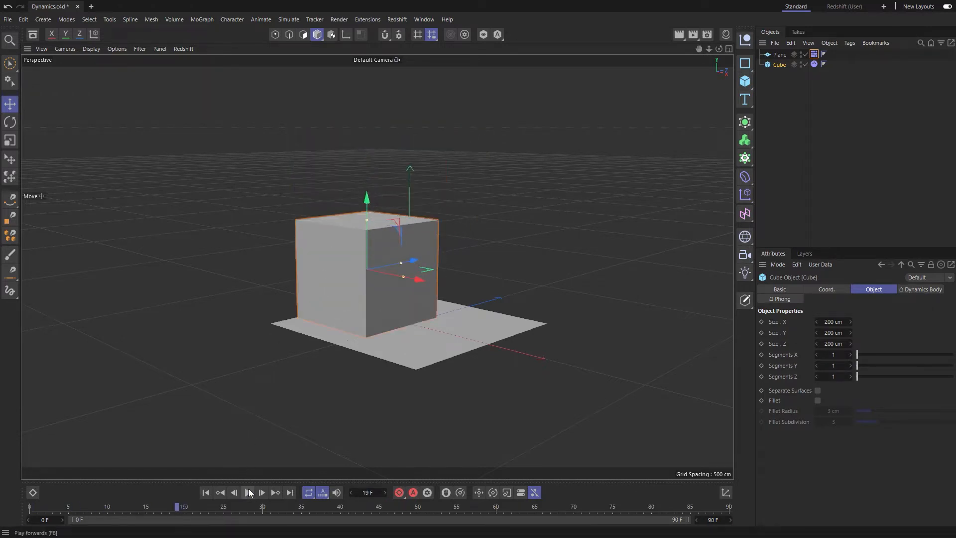
{"action": "left_click", "coordinate": [249, 492]}
Scrub the timeline back to frame 11, rewind to the start, and replay the simulation up to frame 35
{"action": "left_click_drag", "start_coordinate": [173, 509], "coordinate": [114, 507]}
{"action": "left_click_drag", "start_coordinate": [118, 499], "coordinate": [129, 496]}
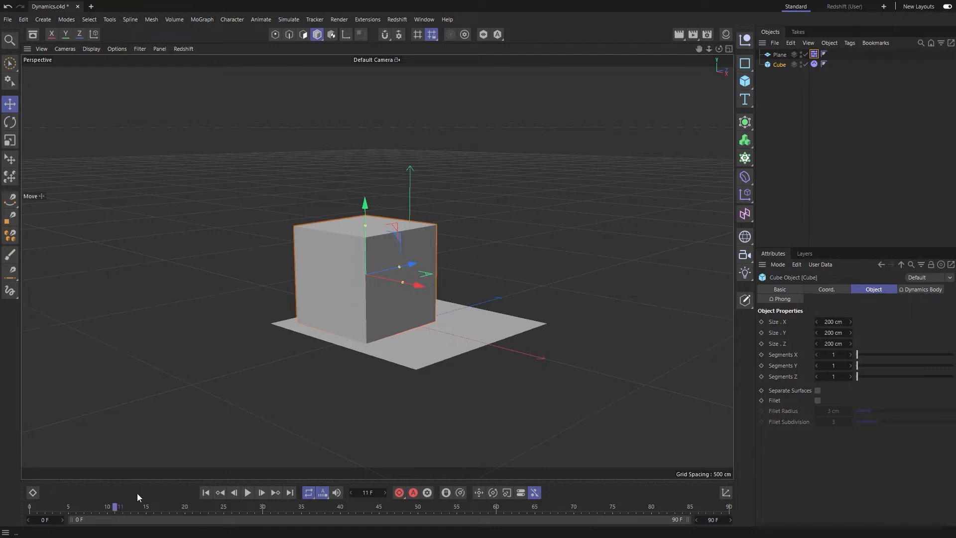
{"action": "left_click", "coordinate": [205, 493]}
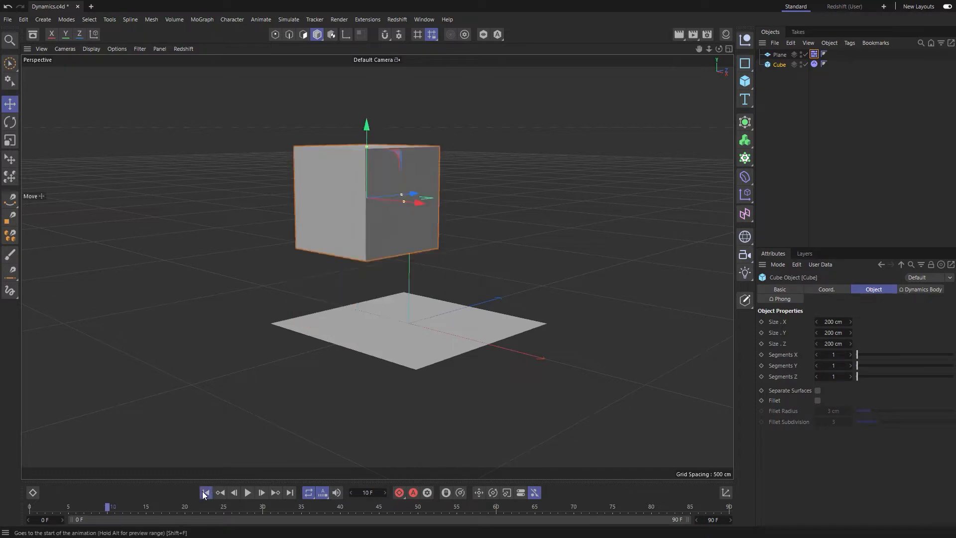
{"action": "left_click", "coordinate": [249, 492]}
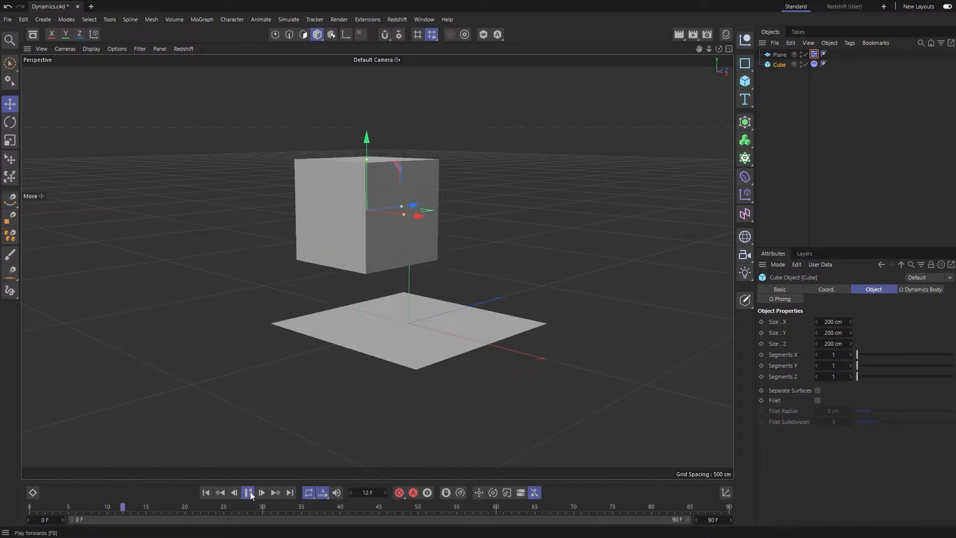
{"action": "left_click", "coordinate": [248, 492]}
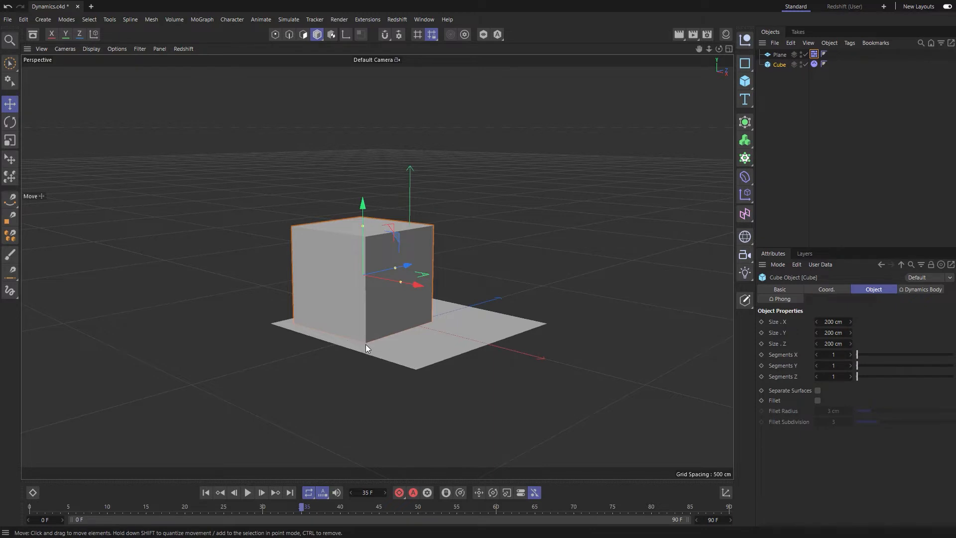
Play the drop simulation at close range and return to the first frame
{"action": "scroll", "coordinate": [366, 345], "scroll_direction": "up", "scroll_amount": 6}
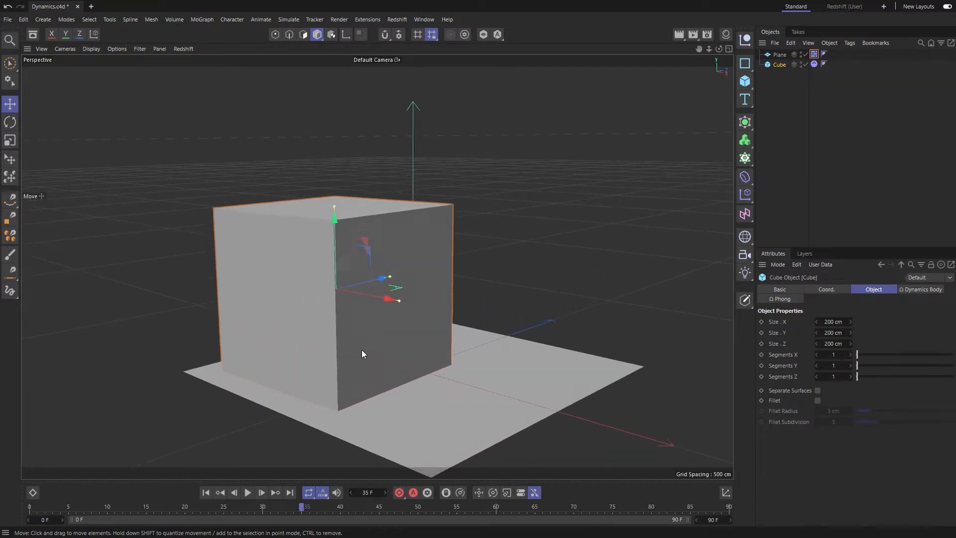
{"action": "scroll", "coordinate": [361, 354], "scroll_direction": "up", "scroll_amount": 2}
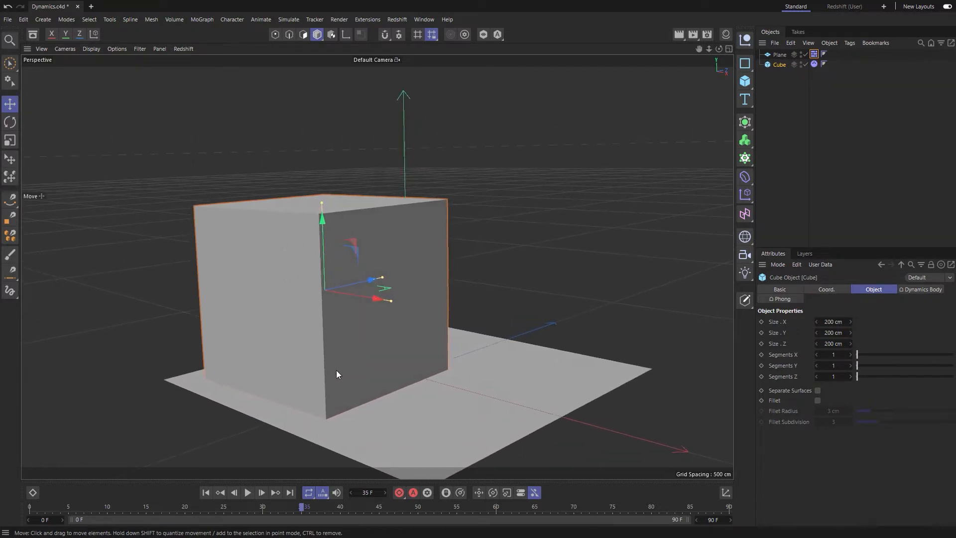
{"action": "left_click", "coordinate": [249, 492]}
{"action": "left_click", "coordinate": [247, 492]}
{"action": "left_click", "coordinate": [206, 492]}
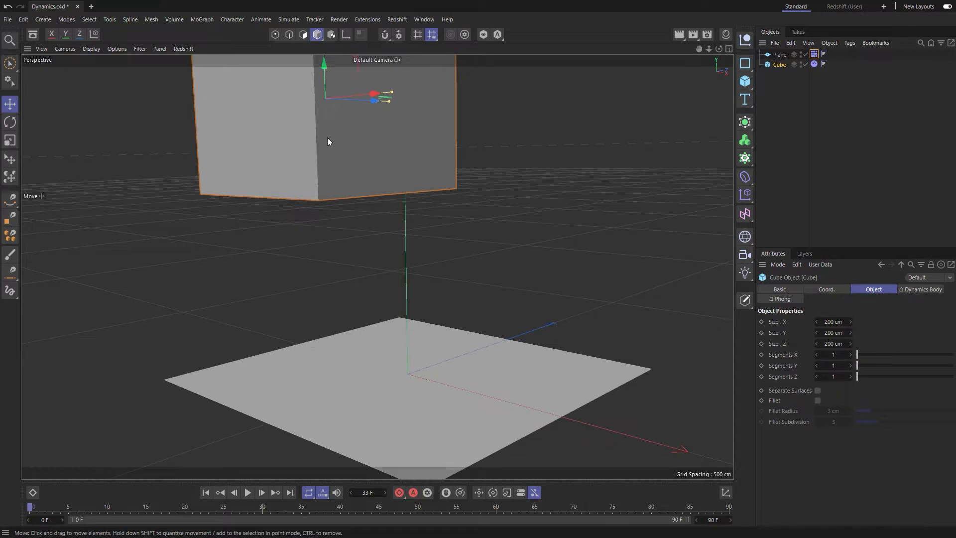
Scale the cube down to about 83 cm per side and tilt it by about -33°, 47° and 53° (H, P, B)
{"action": "key", "text": "t"}
{"action": "left_click_drag", "start_coordinate": [373, 133], "coordinate": [195, 213]}
{"action": "key", "text": "r"}
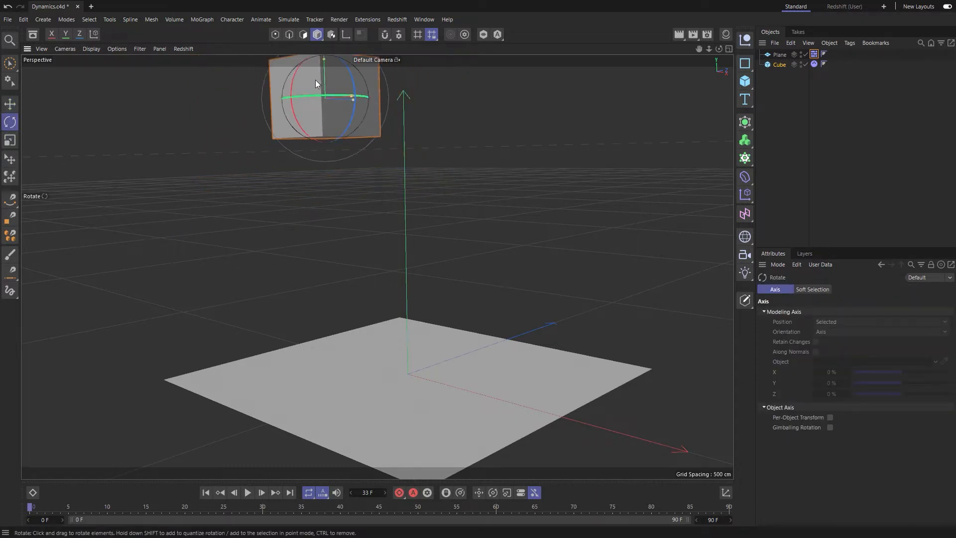
{"action": "left_click_drag", "start_coordinate": [312, 78], "coordinate": [309, 159]}
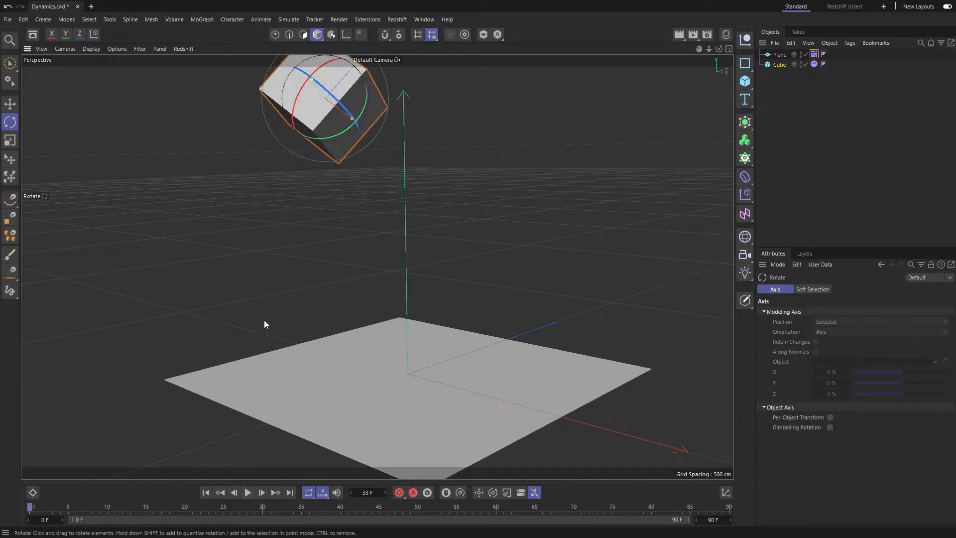
Play the simulation of the smaller tilted cube landing on the plane, and rewind to the first frame
{"action": "left_click", "coordinate": [247, 493]}
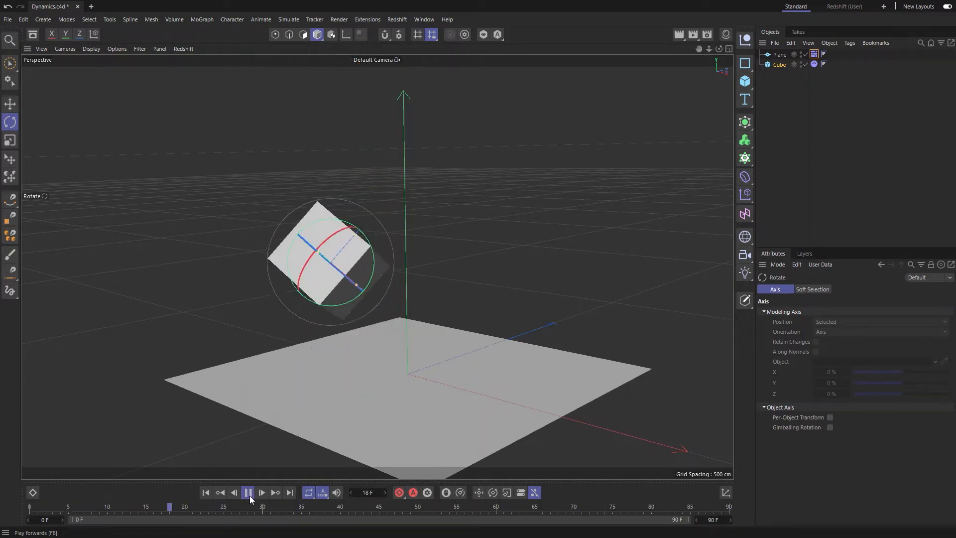
{"action": "left_click", "coordinate": [250, 492]}
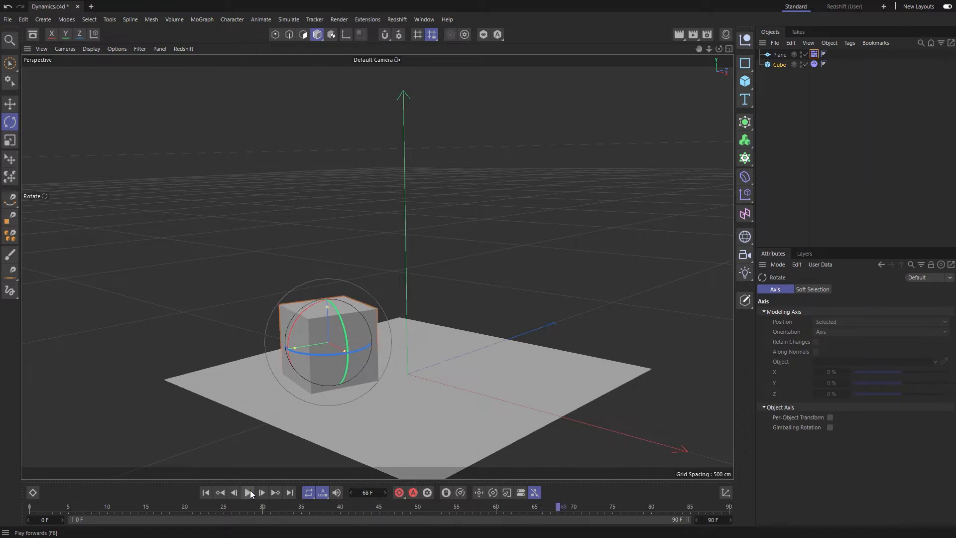
{"action": "left_click", "coordinate": [205, 493]}
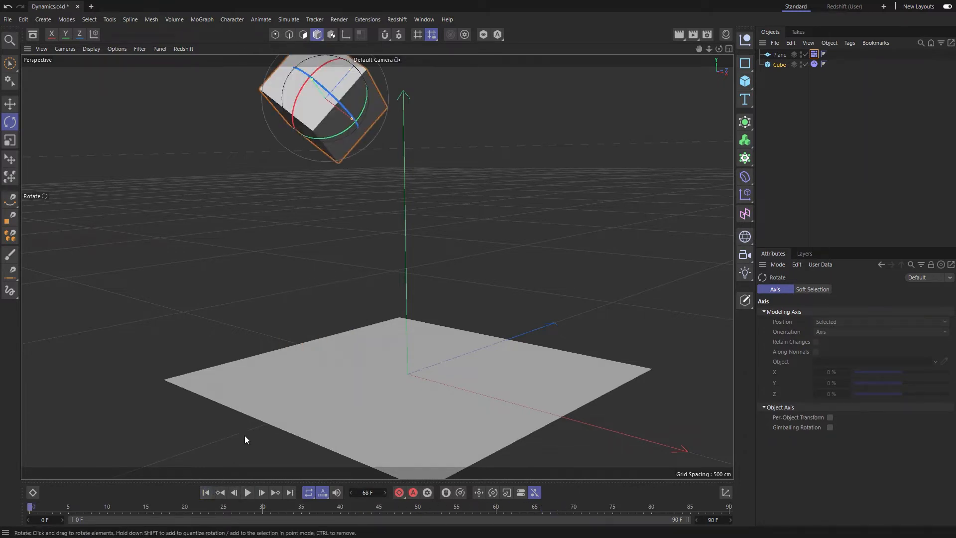
Enable the cube's fillet and set the fillet radius to 6 cm
{"action": "left_click", "coordinate": [776, 63]}
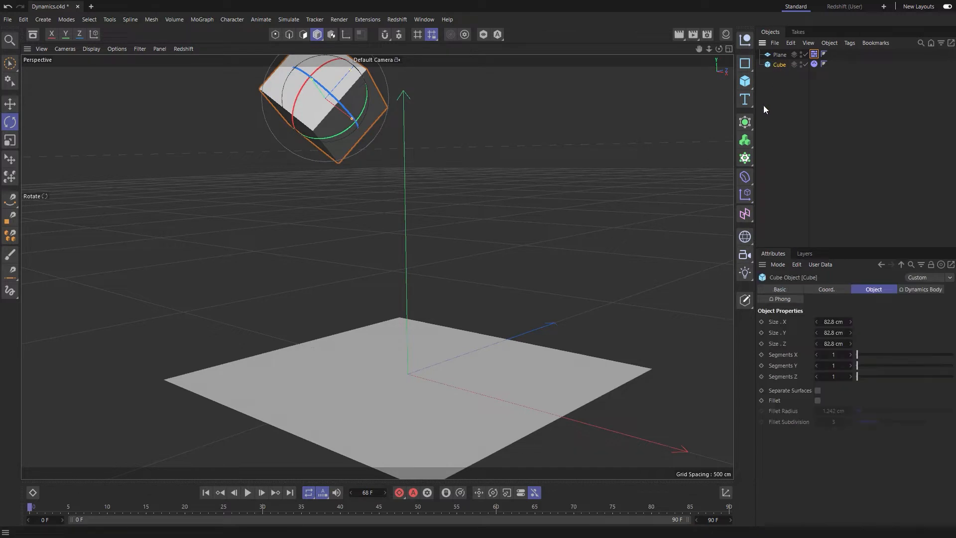
{"action": "left_click", "coordinate": [818, 400]}
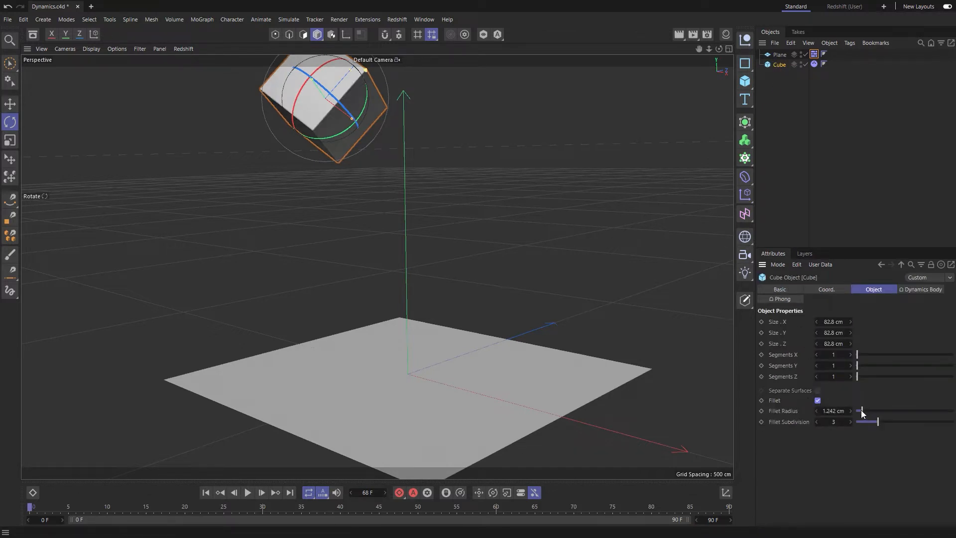
{"action": "left_click_drag", "start_coordinate": [866, 411], "coordinate": [886, 408]}
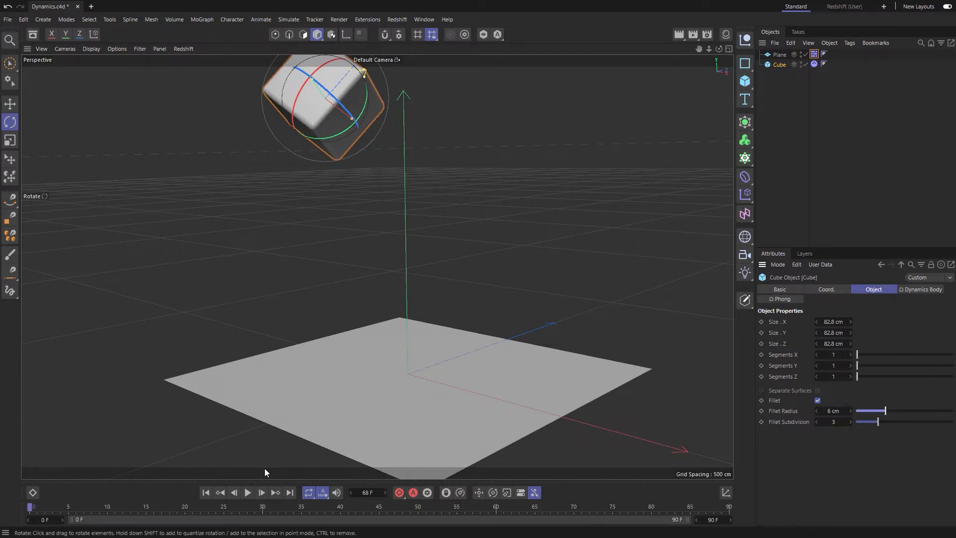
Play the simulation with the filleted cube to see how its rounded edges land, and rewind to the start
{"action": "left_click", "coordinate": [248, 492]}
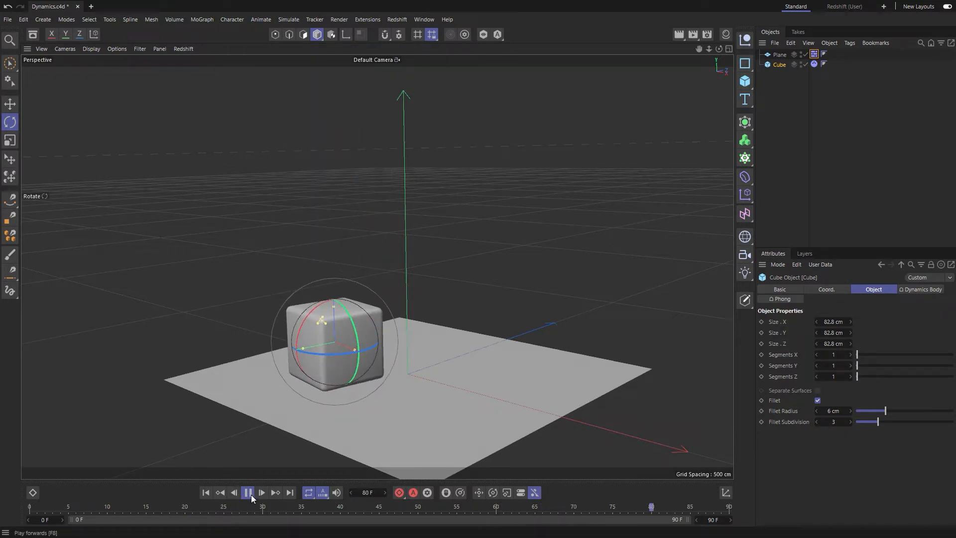
{"action": "left_click", "coordinate": [250, 492]}
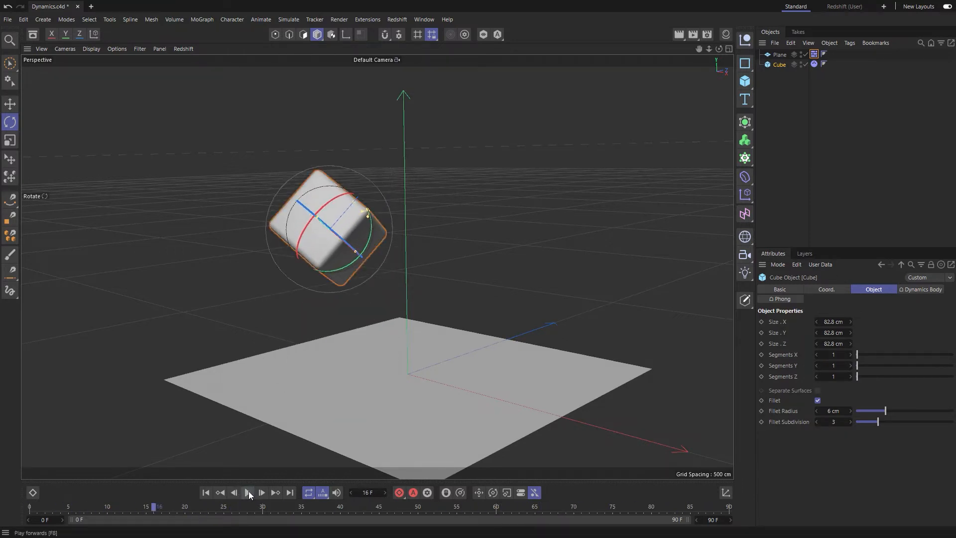
{"action": "left_click", "coordinate": [245, 492]}
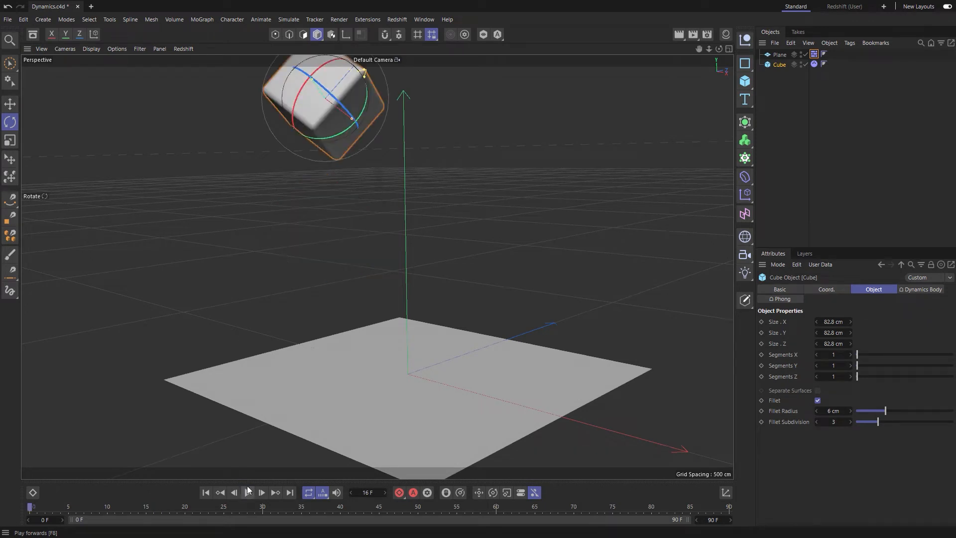
Set the Bounce in the collision settings of the cube's Dynamics Body tag to 25%
{"action": "scroll", "coordinate": [369, 375], "scroll_direction": "down", "scroll_amount": 3}
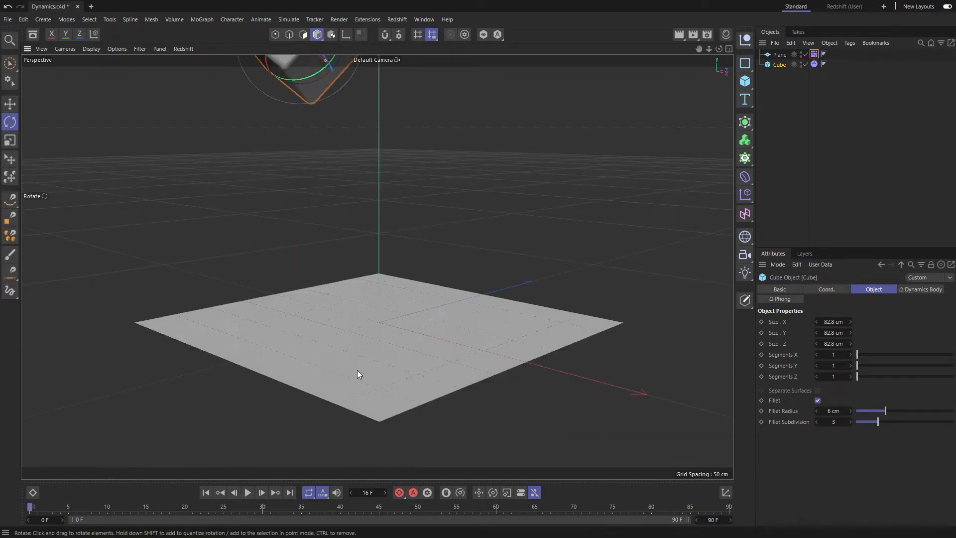
{"action": "scroll", "coordinate": [357, 373], "scroll_direction": "down", "scroll_amount": 4}
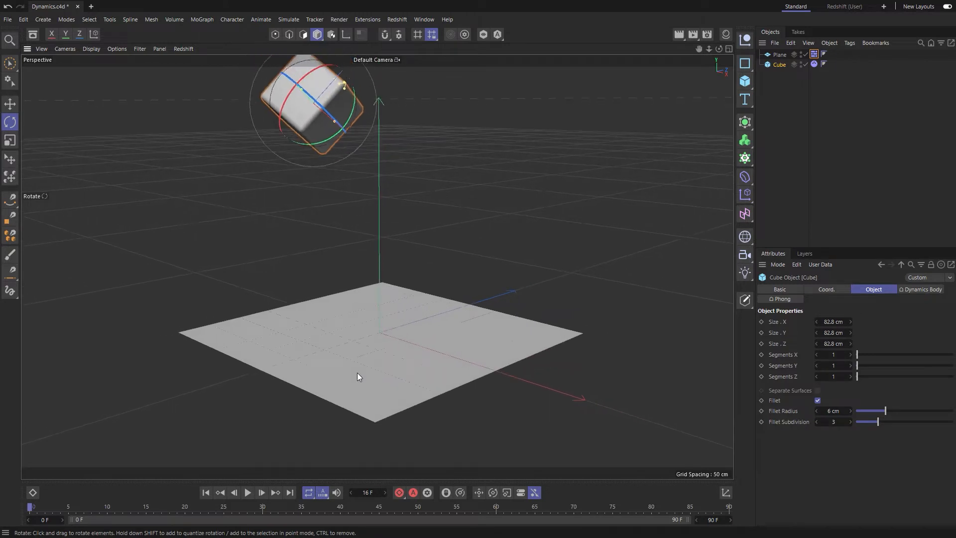
{"action": "scroll", "coordinate": [357, 373], "scroll_direction": "down", "scroll_amount": 2}
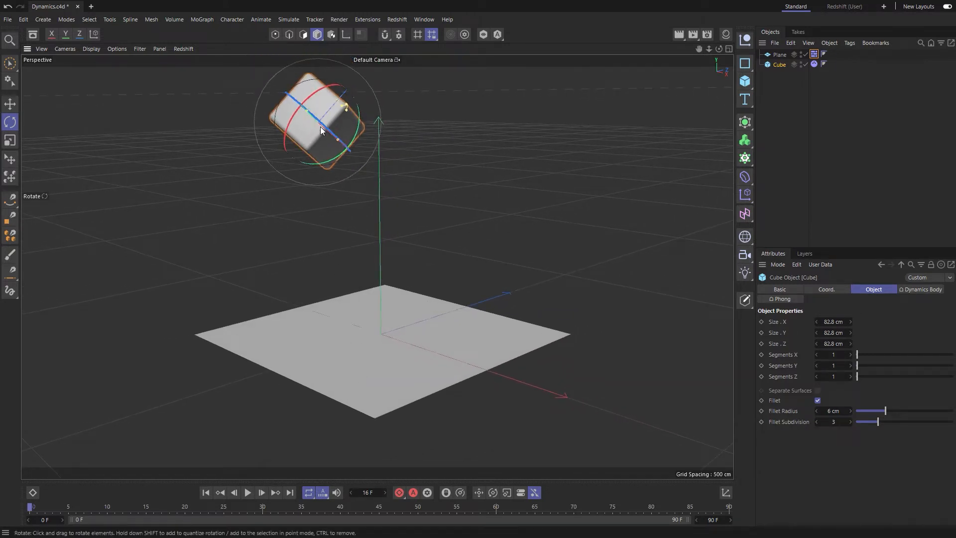
{"action": "left_click", "coordinate": [815, 62]}
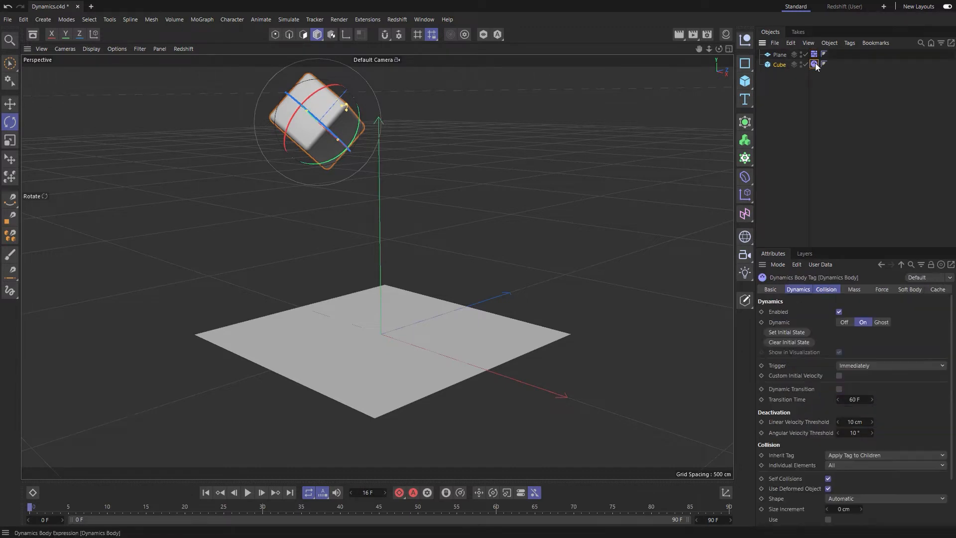
{"action": "left_click", "coordinate": [826, 289]}
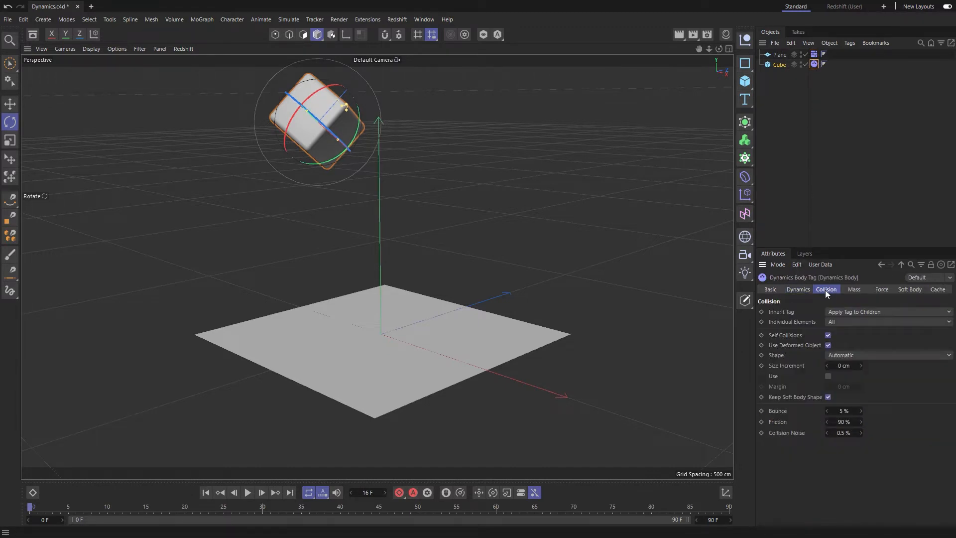
{"action": "left_click", "coordinate": [842, 411]}
{"action": "type", "text": "25"}
{"action": "key", "text": "Return"}
Reset the cube's position and rotation coordinates to zero, and raise it straight up above the plane's centre
{"action": "left_click", "coordinate": [777, 65]}
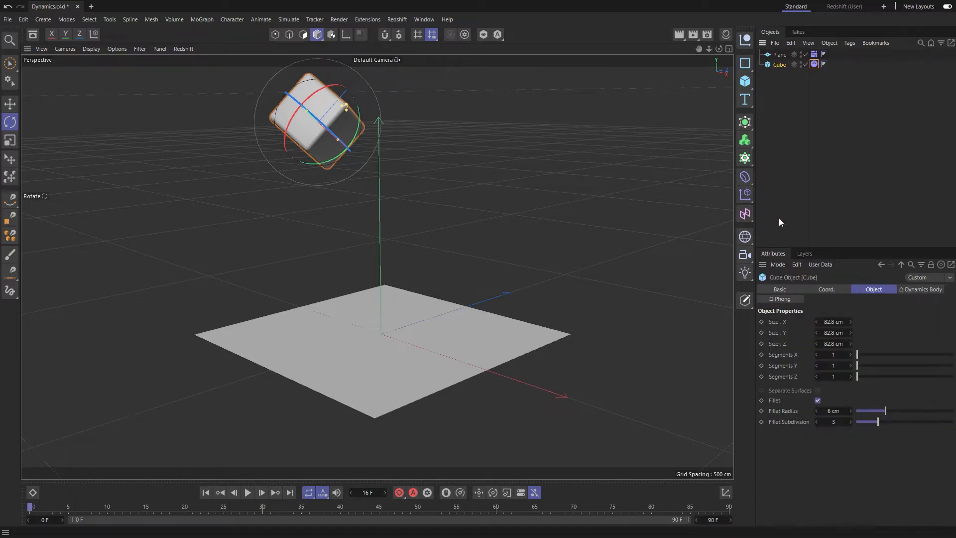
{"action": "left_click", "coordinate": [824, 289]}
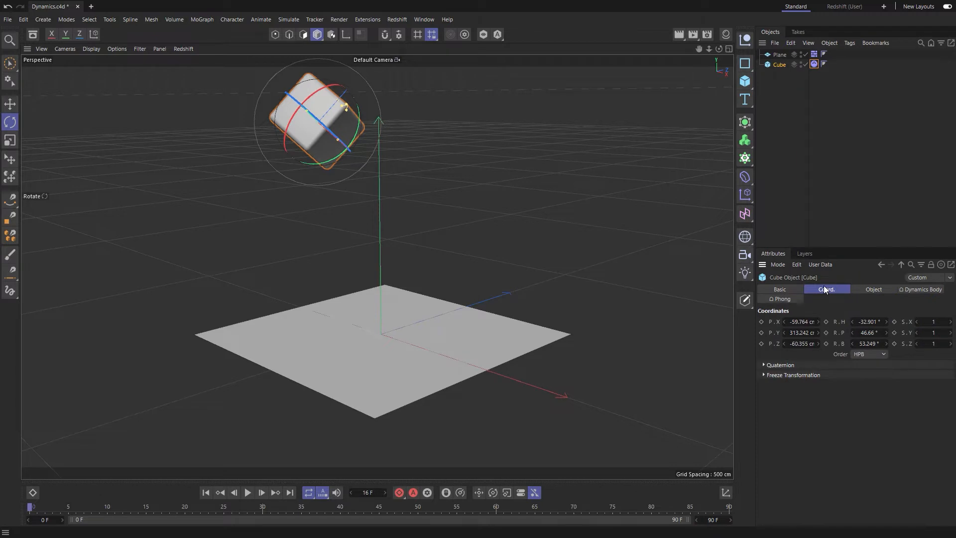
{"action": "right_click", "coordinate": [818, 322]}
{"action": "right_click", "coordinate": [818, 333]}
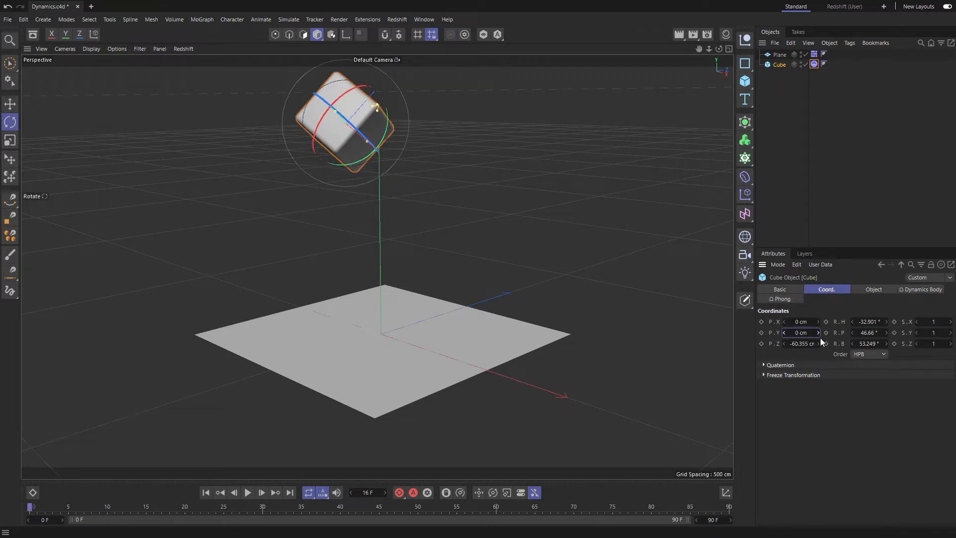
{"action": "right_click", "coordinate": [819, 344]}
{"action": "right_click", "coordinate": [852, 322]}
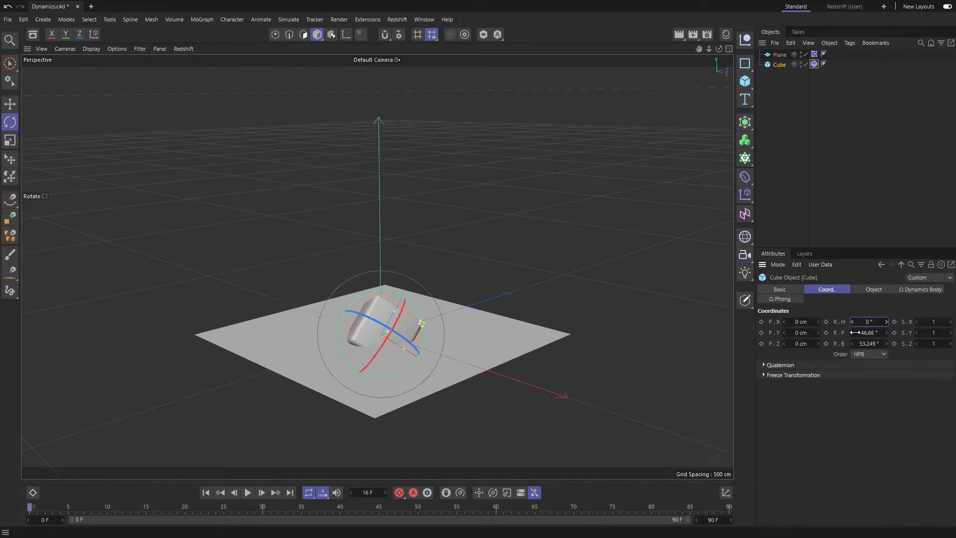
{"action": "right_click", "coordinate": [855, 333]}
{"action": "right_click", "coordinate": [851, 344]}
{"action": "key", "text": "e"}
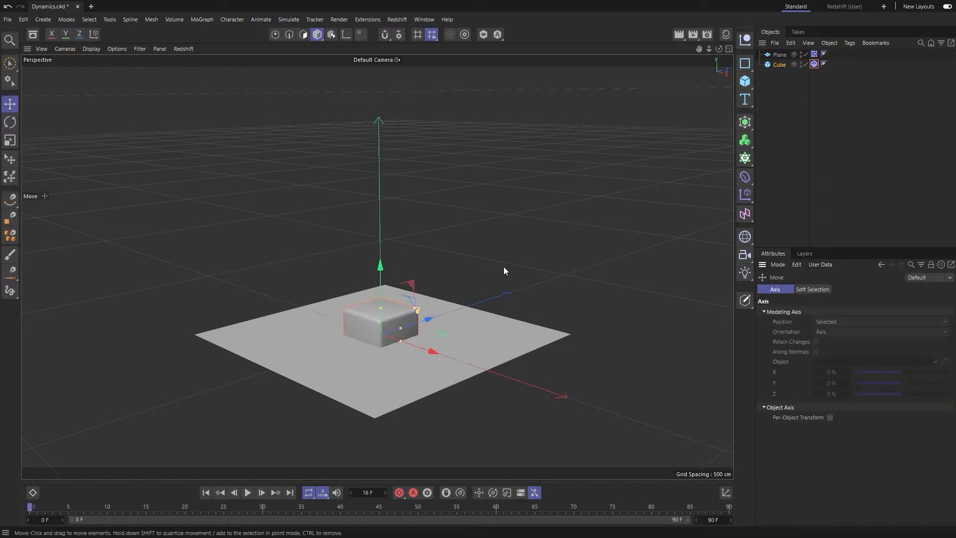
{"action": "left_click_drag", "start_coordinate": [381, 272], "coordinate": [388, 148]}
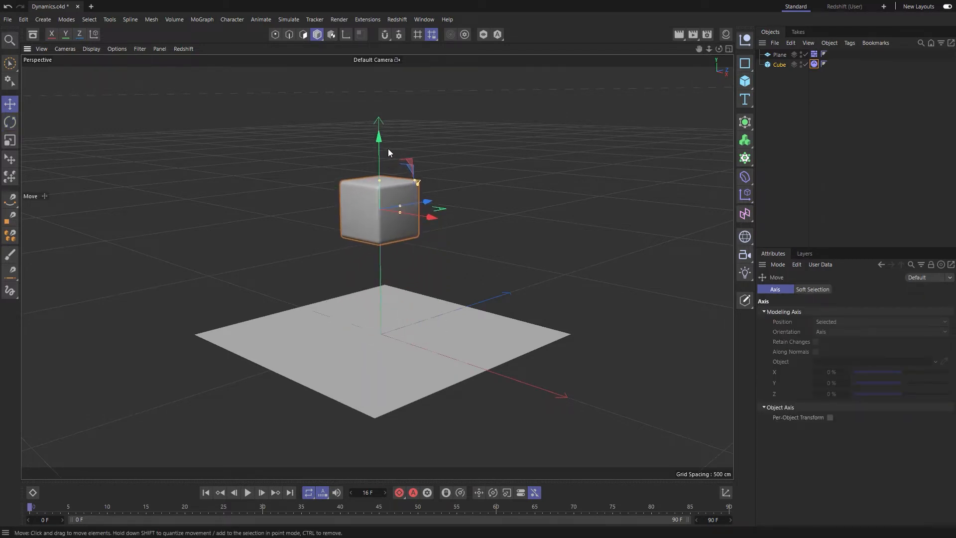
Run the simulation, set the cube's collision Bounce to 50% while it loops, and stop playback
{"action": "left_click", "coordinate": [248, 492]}
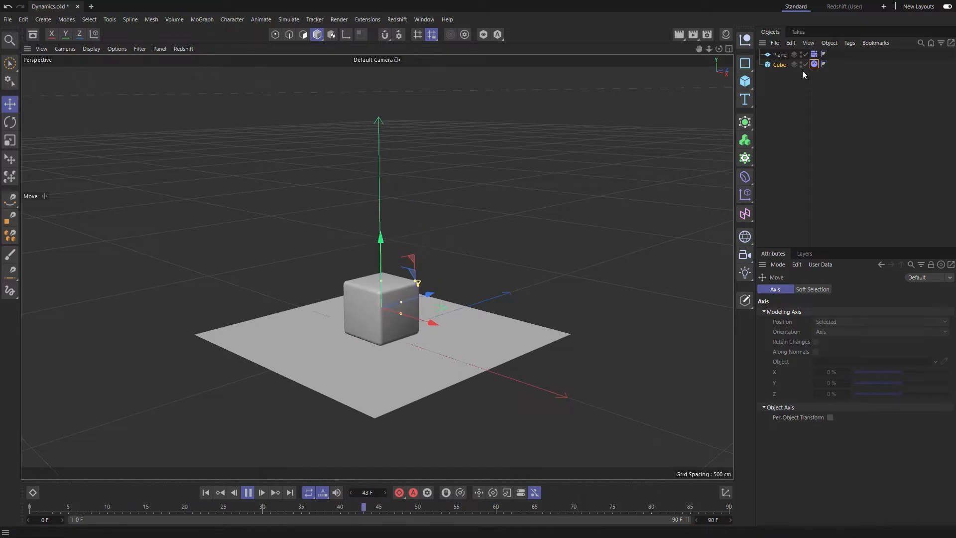
{"action": "left_click", "coordinate": [815, 63]}
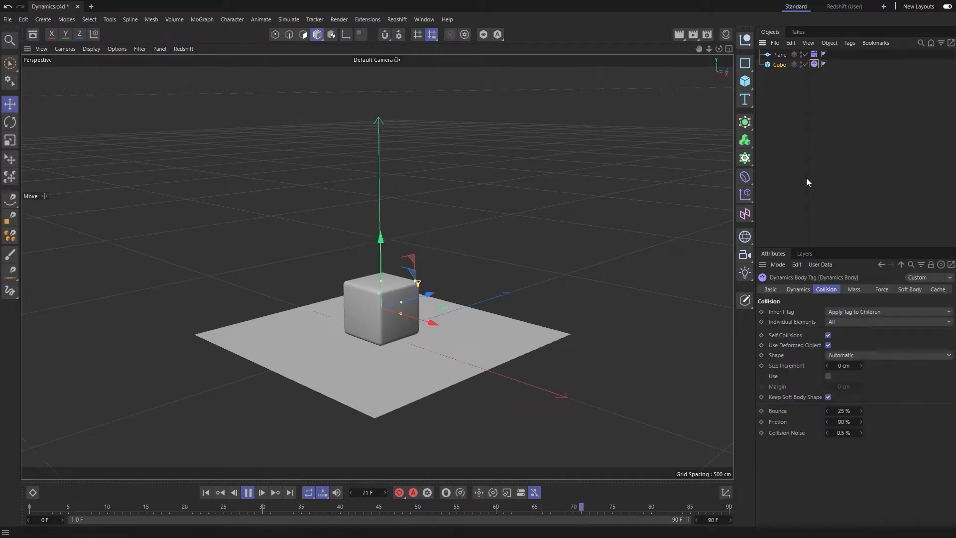
{"action": "left_click", "coordinate": [858, 411]}
{"action": "type", "text": "50"}
{"action": "key", "text": "Return"}
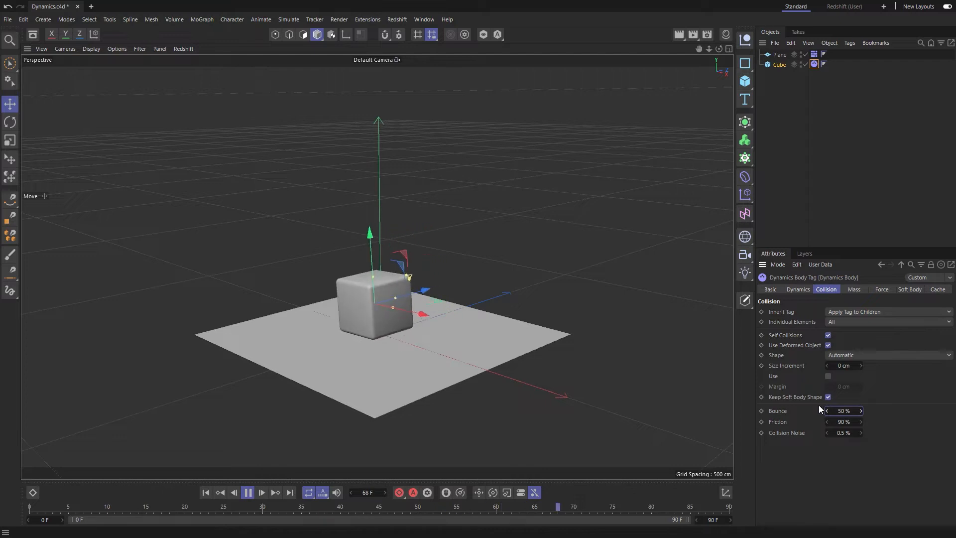
{"action": "left_click", "coordinate": [248, 492]}
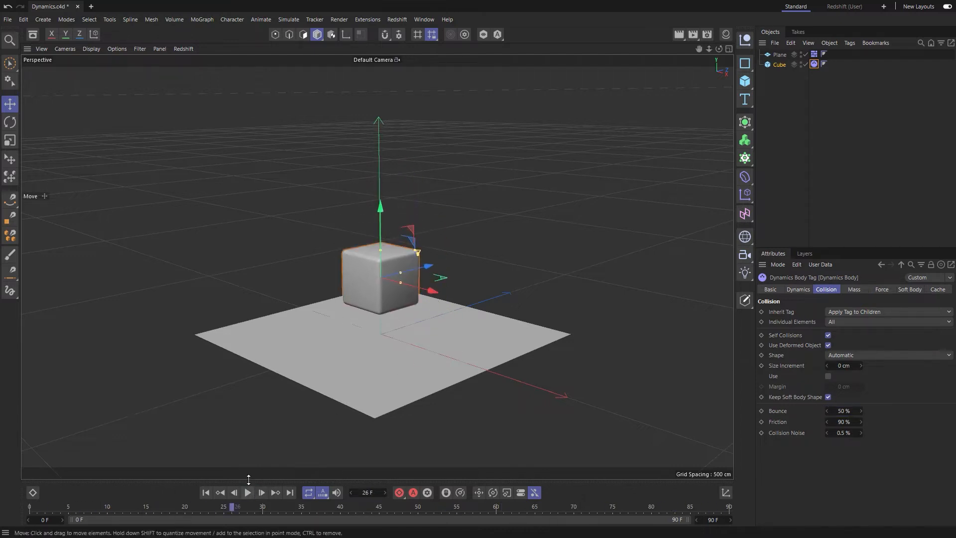
Raise the cube to about 300 cm and tilt it, and play the bouncier drop before returning to the first frame
{"action": "left_click_drag", "start_coordinate": [362, 177], "coordinate": [356, 204]}
{"action": "key", "text": "r"}
{"action": "left_click", "coordinate": [248, 492]}
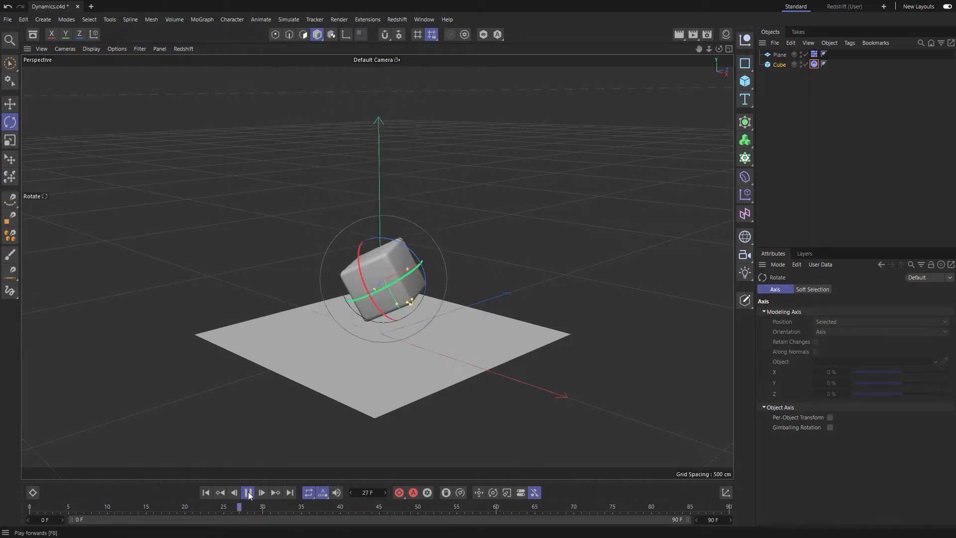
{"action": "left_click", "coordinate": [248, 493]}
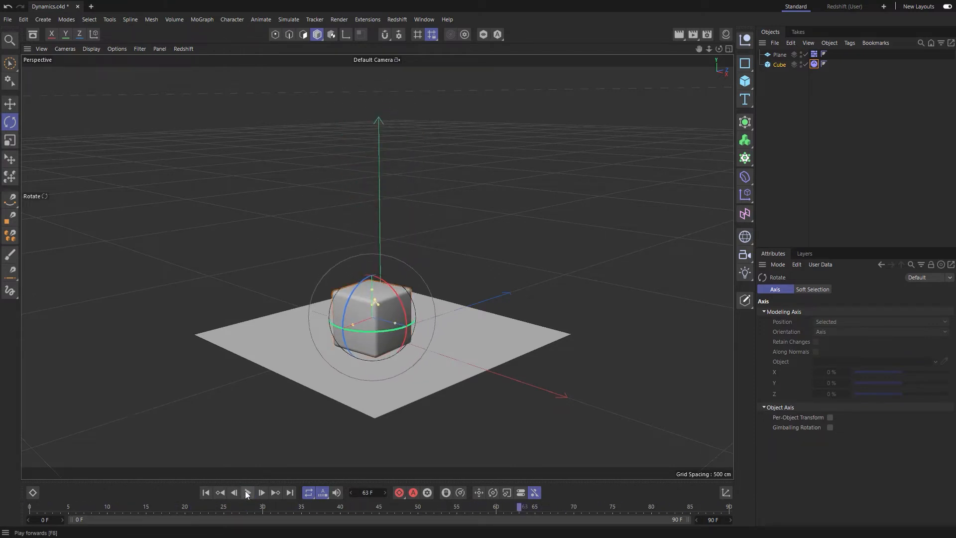
{"action": "left_click", "coordinate": [206, 492]}
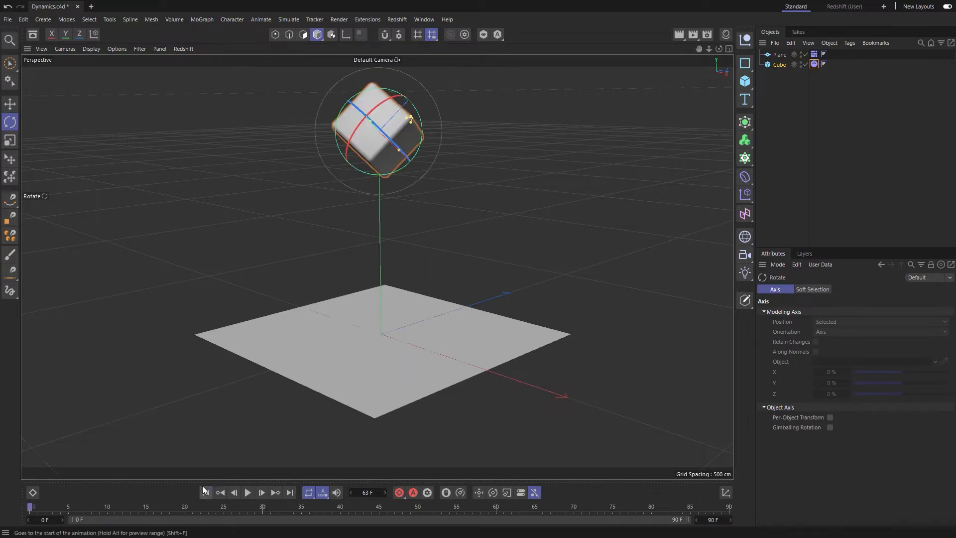
Reset the cube's H, P and B rotation to 0° so it hangs level above the plane
{"action": "left_click", "coordinate": [781, 65]}
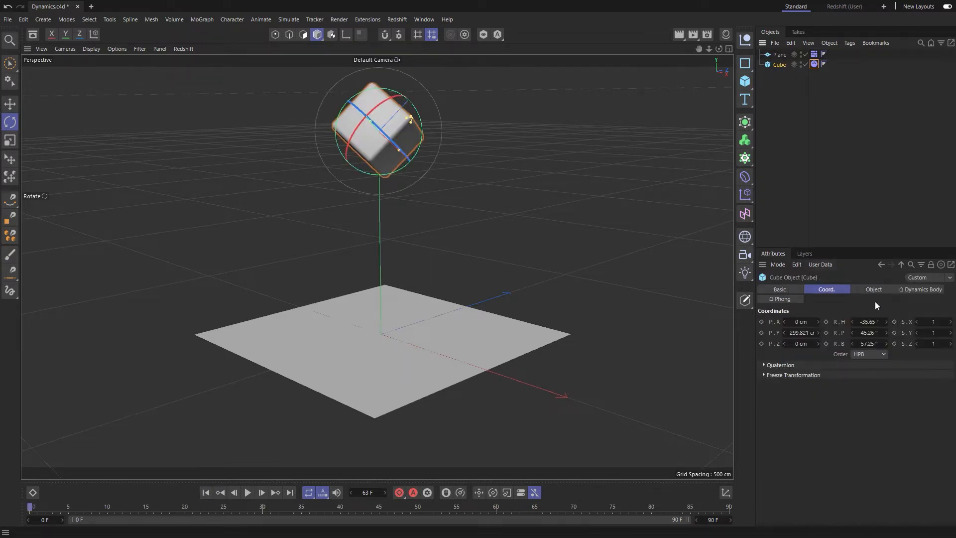
{"action": "right_click", "coordinate": [887, 322]}
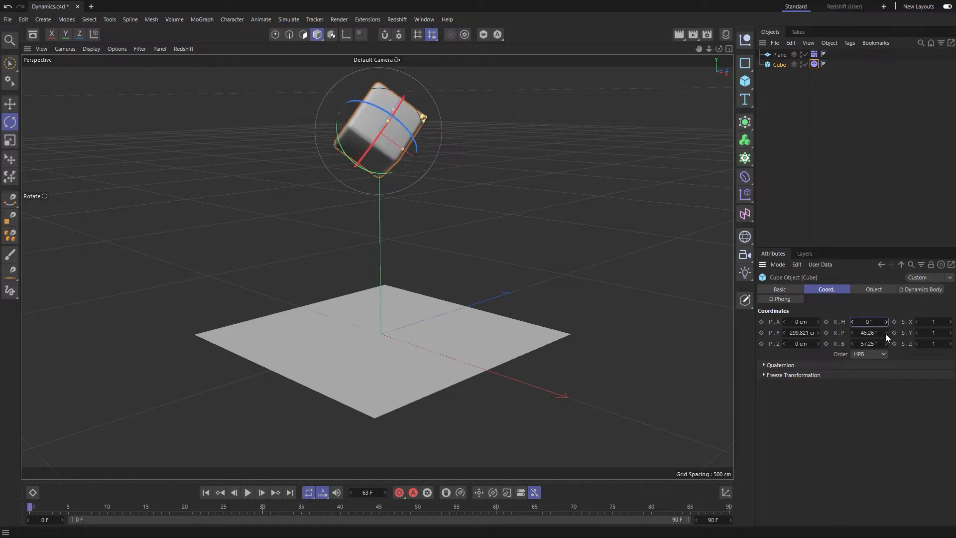
{"action": "right_click", "coordinate": [886, 333]}
{"action": "right_click", "coordinate": [887, 343]}
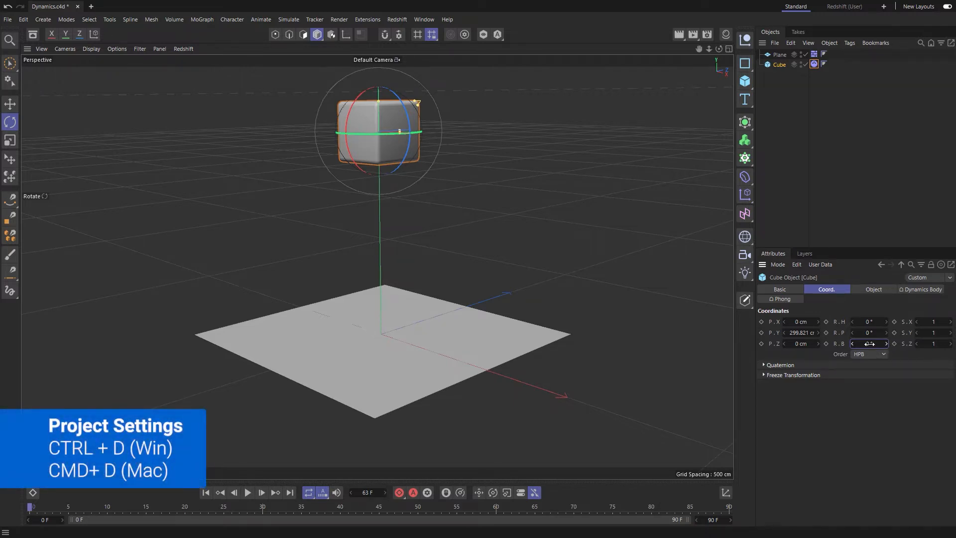
Open the project settings and show the general Dynamics options
{"action": "left_click", "coordinate": [24, 18]}
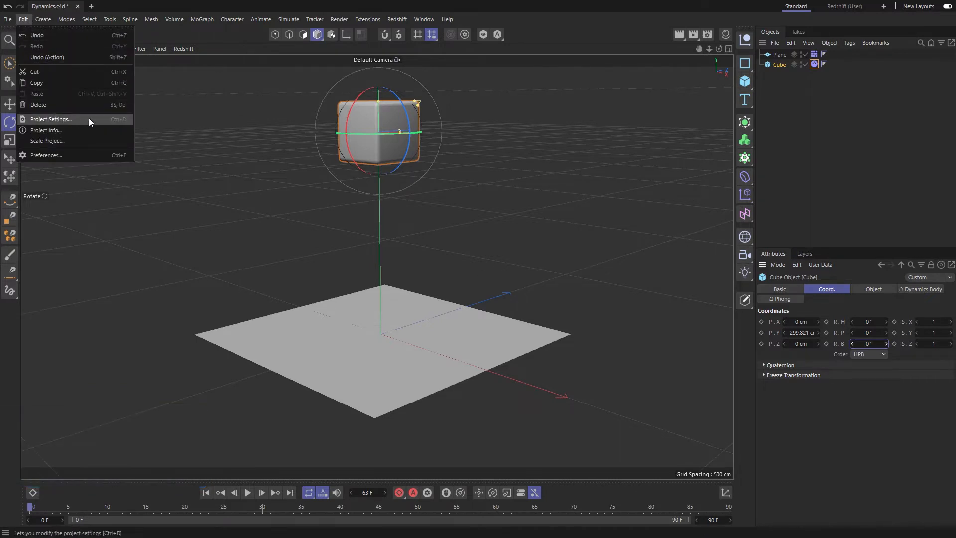
{"action": "left_click", "coordinate": [90, 118]}
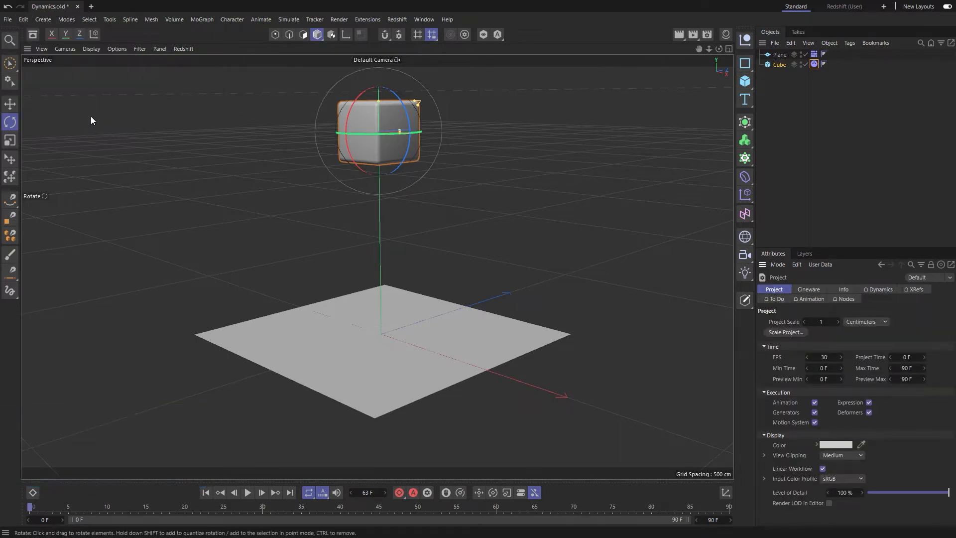
{"action": "left_click", "coordinate": [881, 289]}
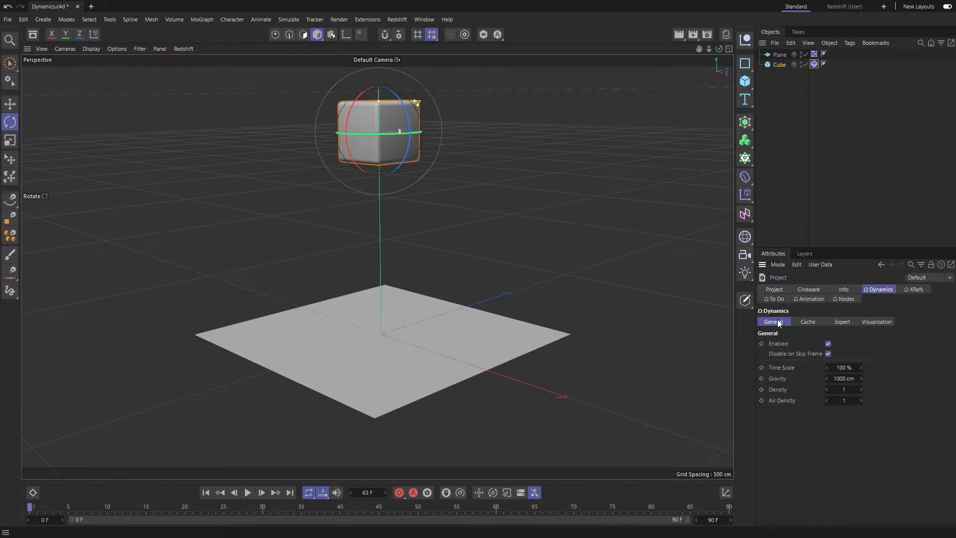
Set the project's Gravity to 3000 cm, play the cube's drop, and return to the first frame
{"action": "double_click", "coordinate": [843, 378]}
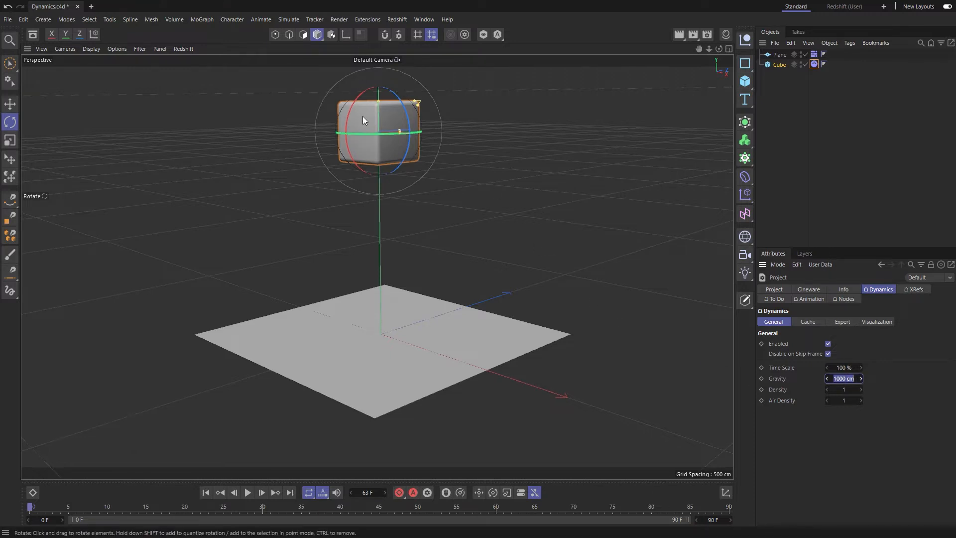
{"action": "left_click", "coordinate": [836, 379]}
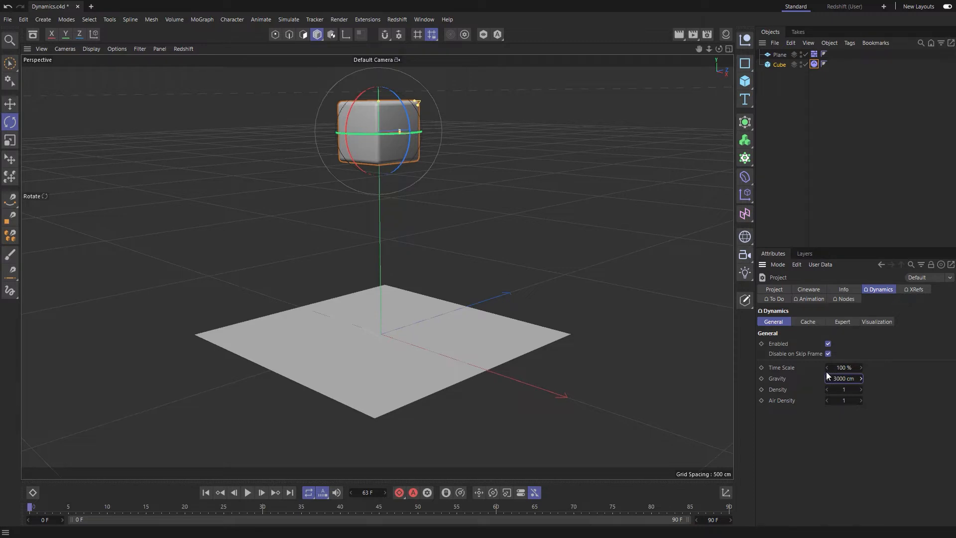
{"action": "key", "text": "Return"}
{"action": "left_click", "coordinate": [248, 493]}
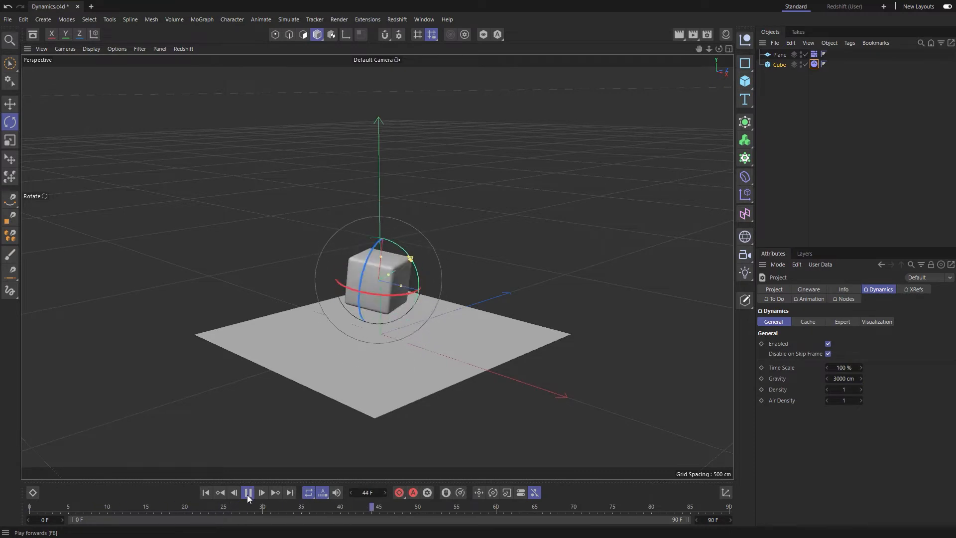
{"action": "left_click", "coordinate": [248, 493]}
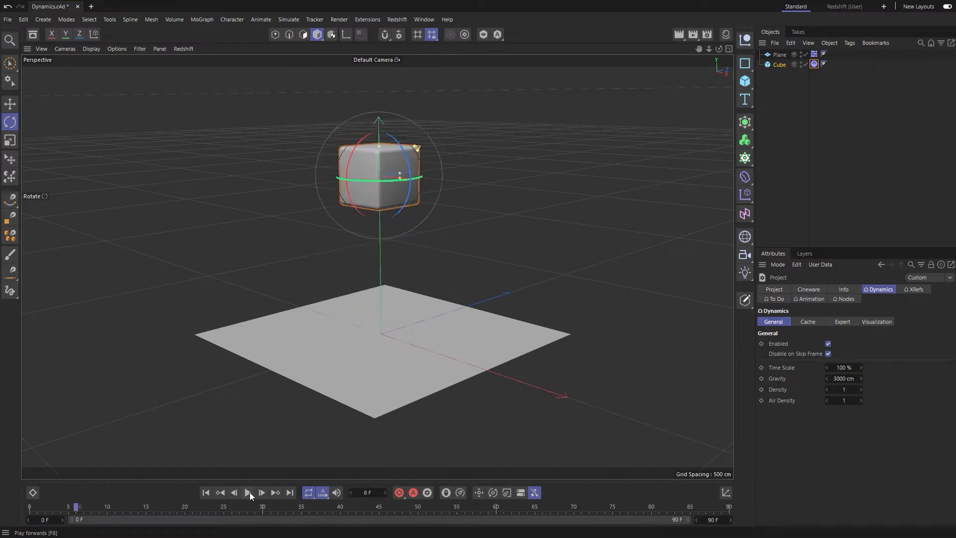
{"action": "left_click", "coordinate": [206, 493]}
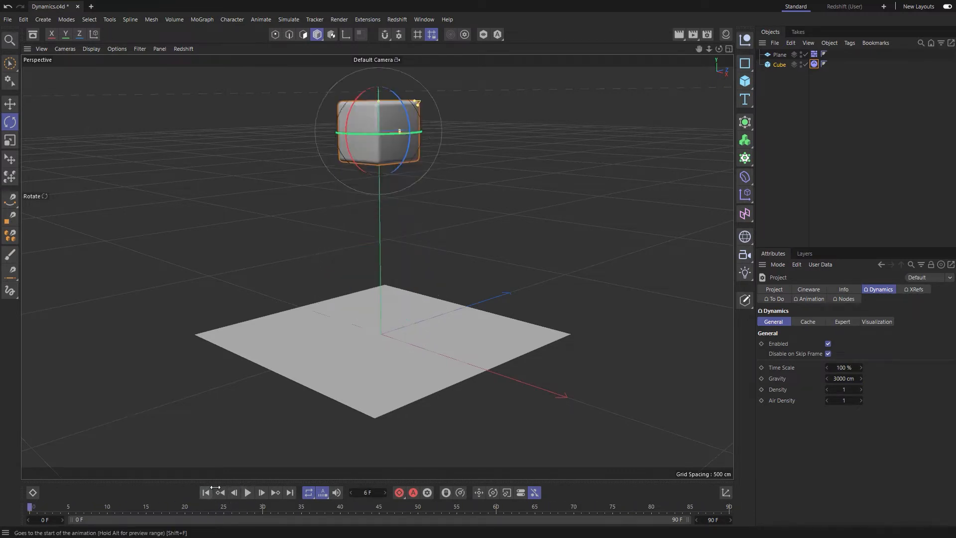
Set the project's Gravity to 500 cm, and run and stop the simulation
{"action": "left_click", "coordinate": [840, 379]}
{"action": "left_click", "coordinate": [834, 379]}
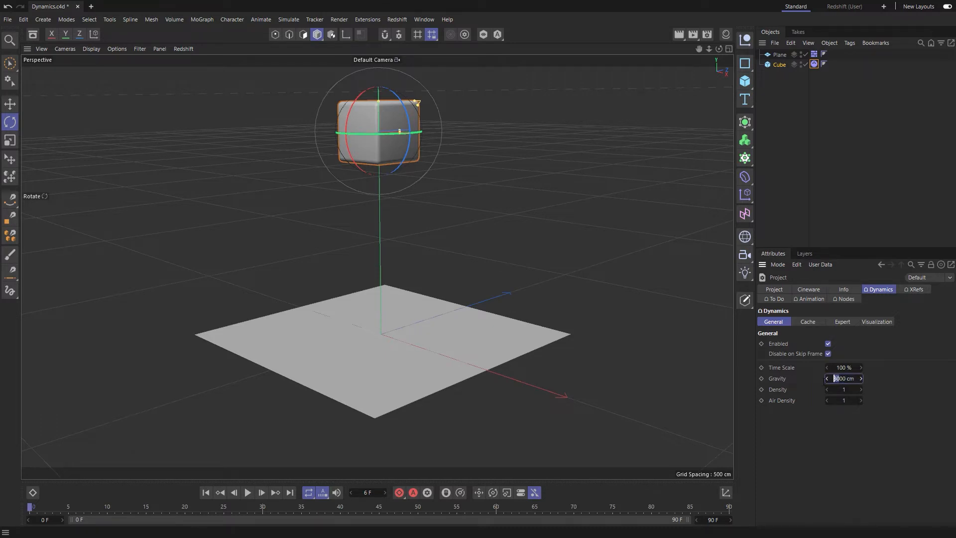
{"action": "type", "text": "5"}
{"action": "left_click", "coordinate": [248, 492]}
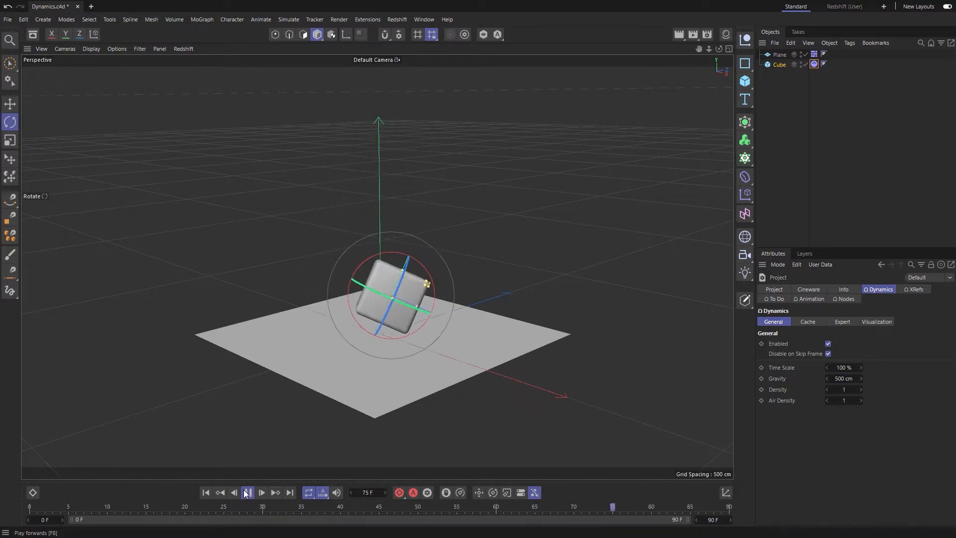
{"action": "left_click", "coordinate": [249, 492]}
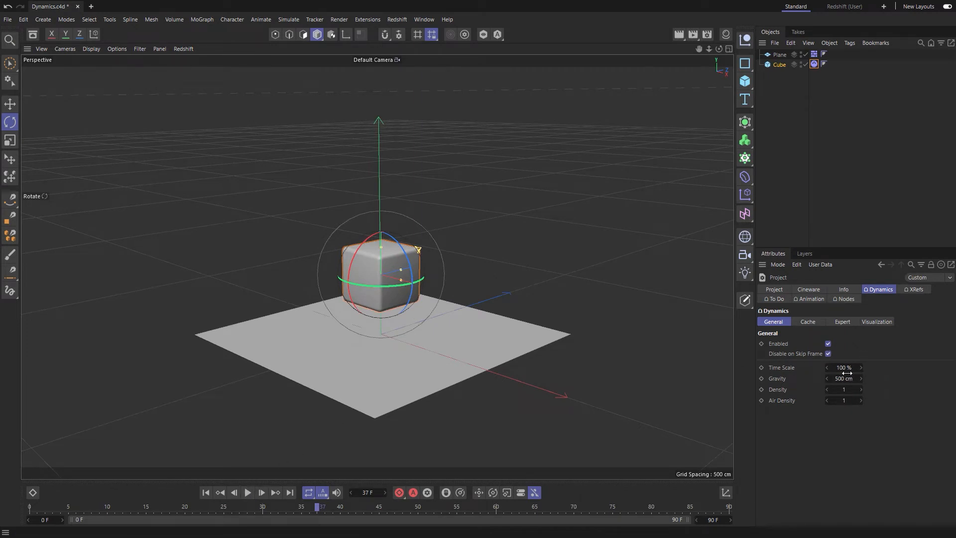
Reverse the project's Gravity to -500 cm, play the simulation, and go back to the first frame
{"action": "double_click", "coordinate": [844, 378]}
{"action": "key", "text": "Home"}
{"action": "type", "text": "1"}
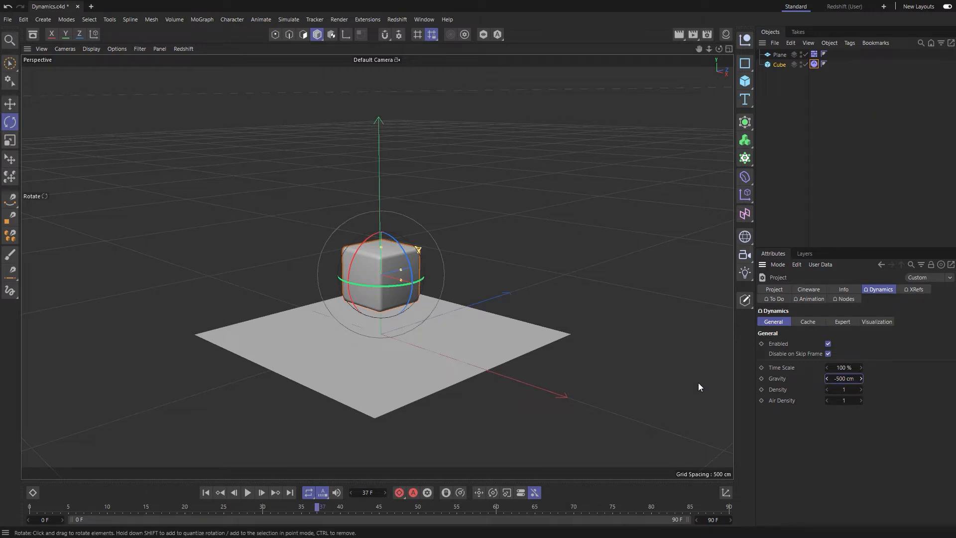
{"action": "left_click", "coordinate": [248, 492]}
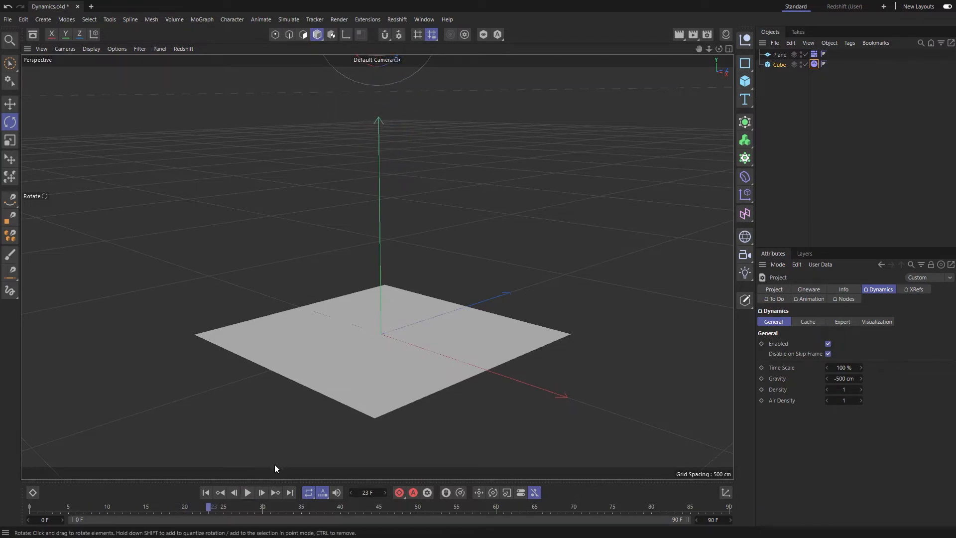
{"action": "left_click", "coordinate": [206, 492]}
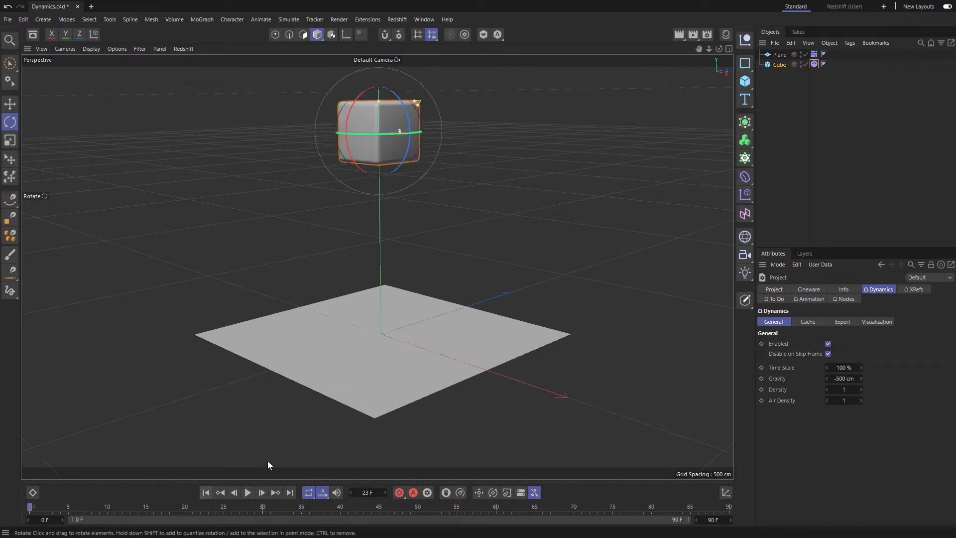
Reset Gravity to its default 1000 cm and simulate the drop from the start up to frame 25
{"action": "right_click", "coordinate": [861, 379]}
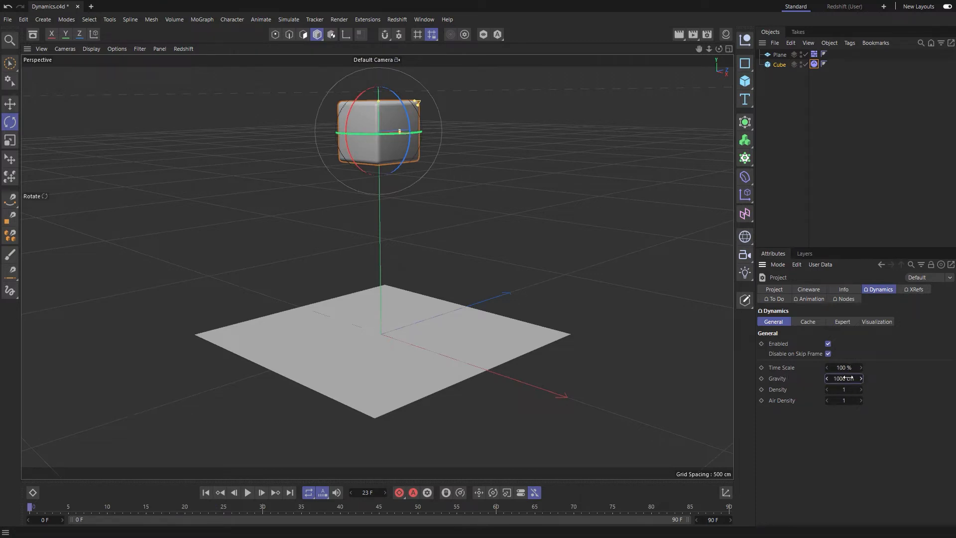
{"action": "left_click", "coordinate": [223, 506]}
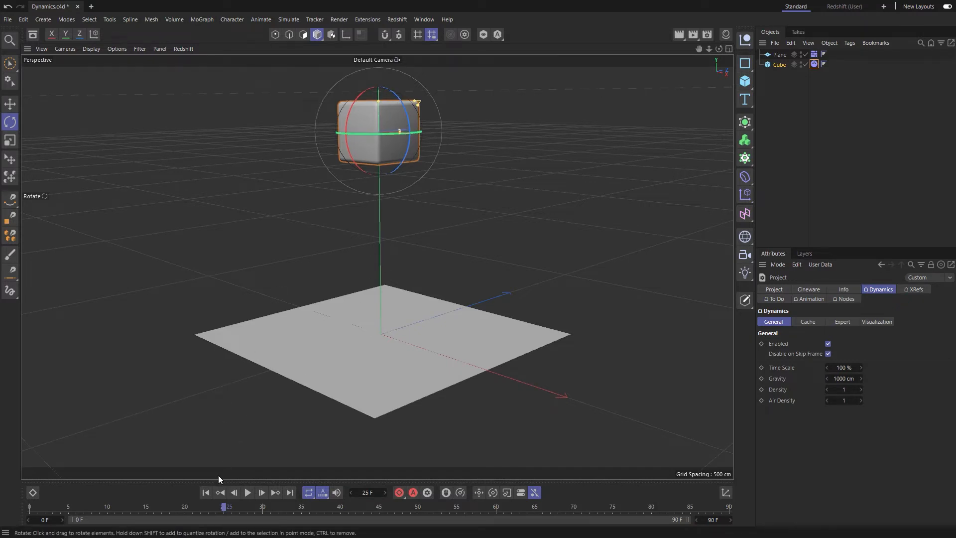
{"action": "left_click", "coordinate": [205, 493]}
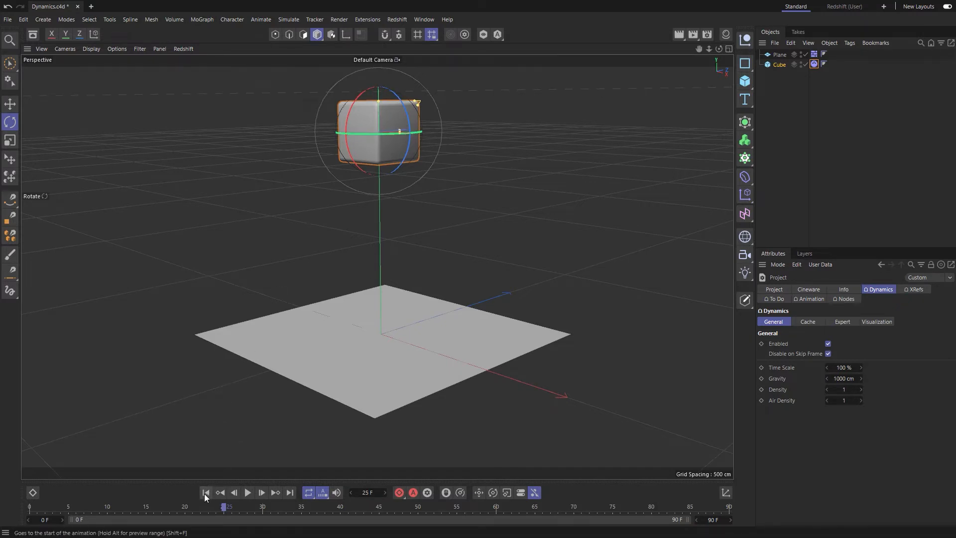
{"action": "left_click", "coordinate": [249, 491]}
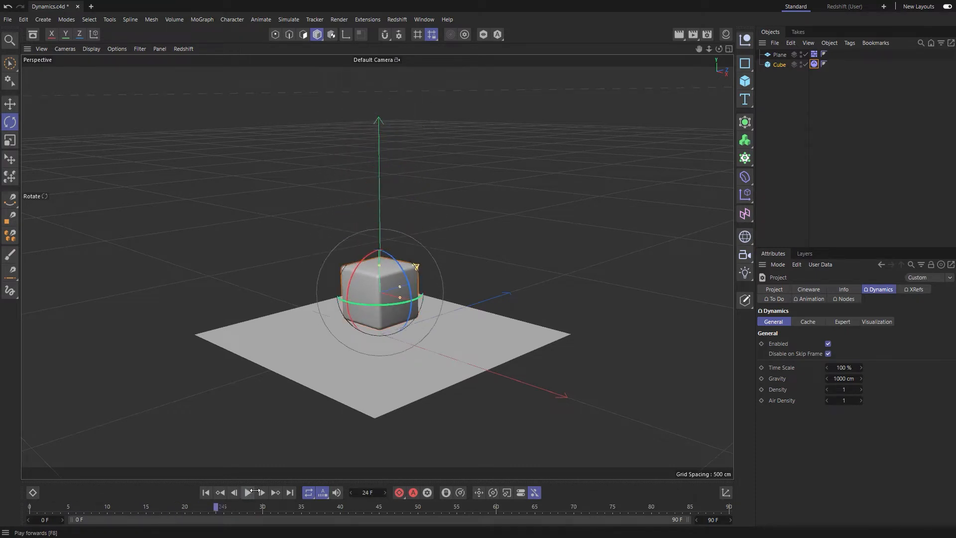
{"action": "left_click", "coordinate": [250, 492]}
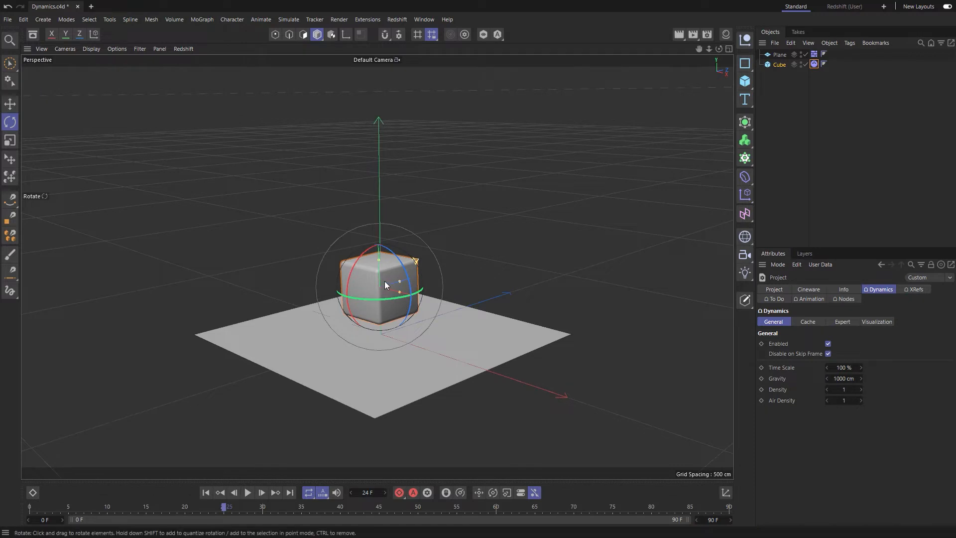
Keyframe Gravity at 1000 cm on frame 25 and -500 cm on frame 26, and play the animated gravity
{"action": "left_click", "coordinate": [761, 378]}
{"action": "left_click", "coordinate": [261, 493]}
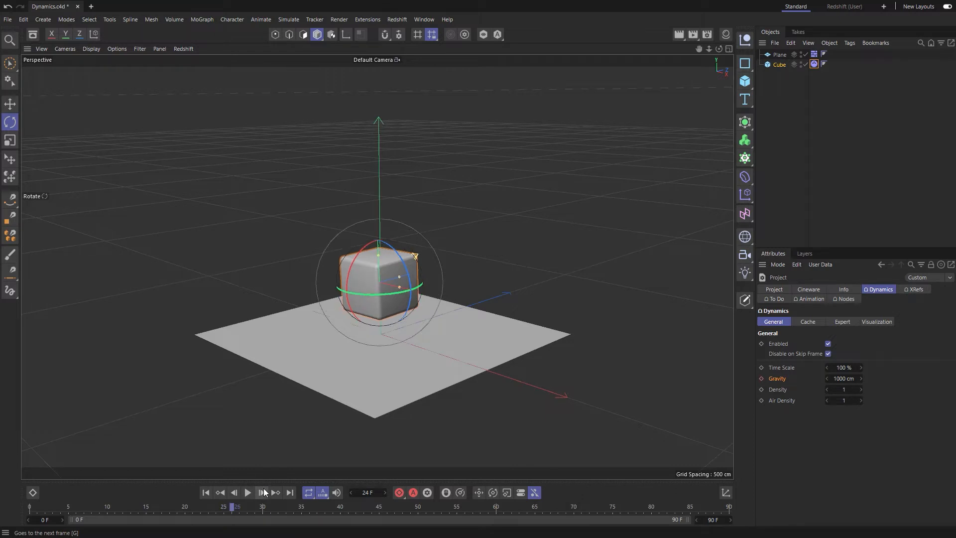
{"action": "left_click", "coordinate": [839, 378]}
{"action": "type", "text": "-5"}
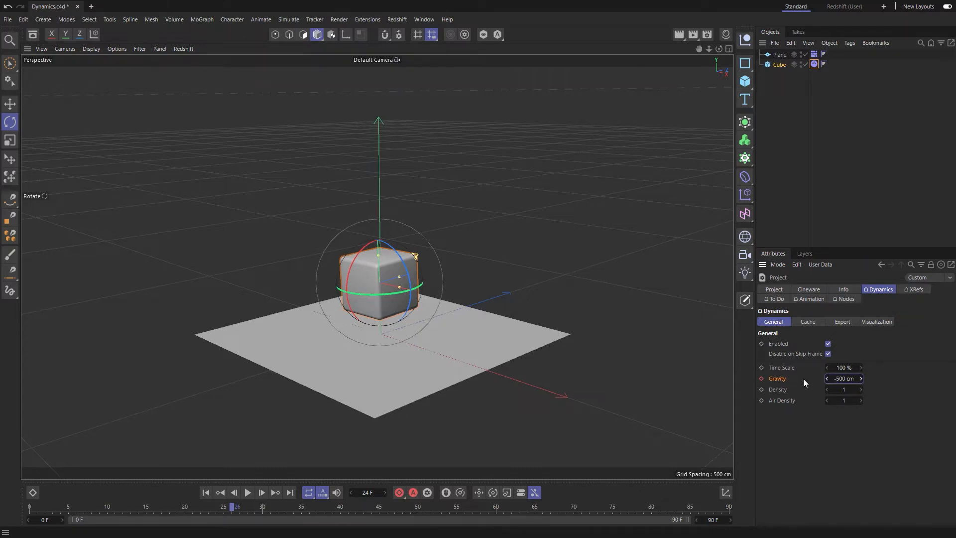
{"action": "key", "text": "Return"}
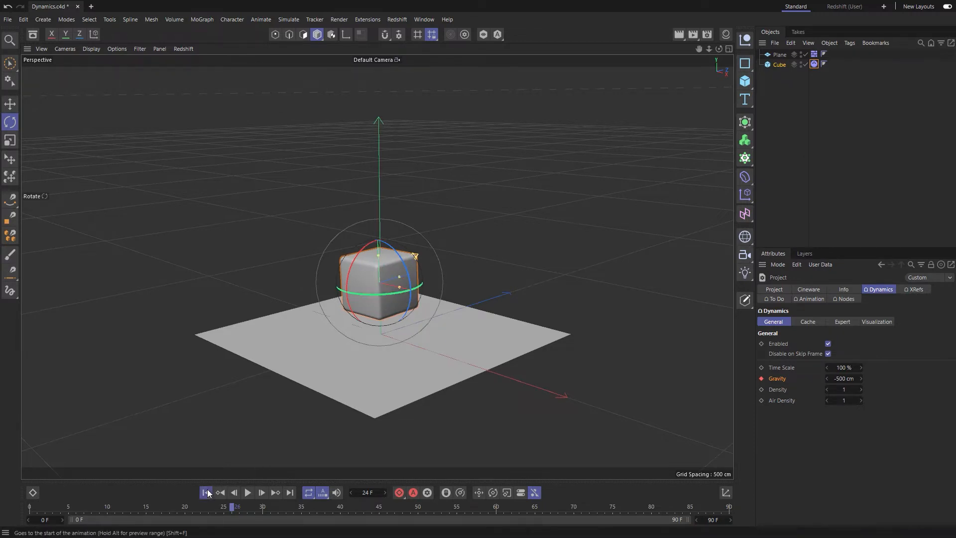
{"action": "left_click", "coordinate": [248, 493]}
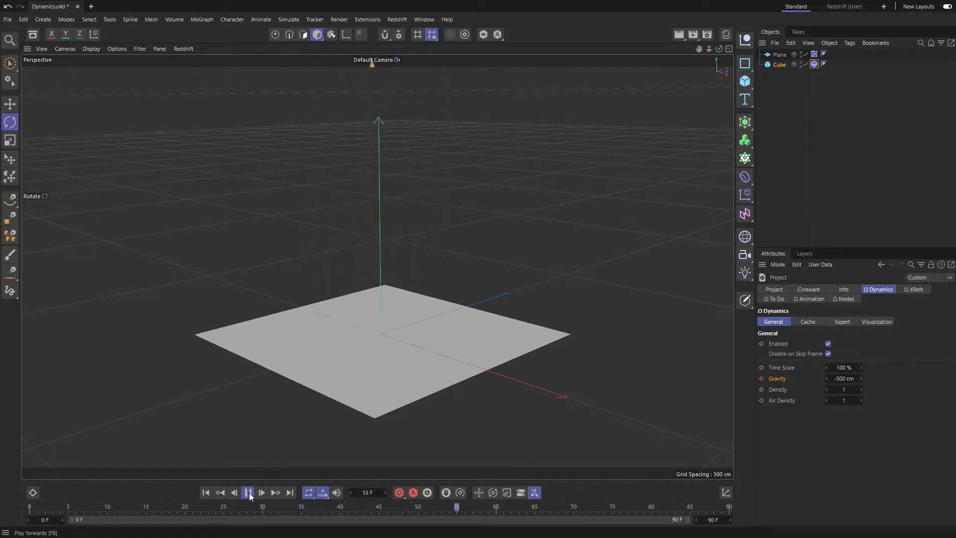
{"action": "left_click", "coordinate": [248, 492]}
Examine the Gravity track's keyframes in the Dope Sheet timeline and close the timeline
{"action": "left_click", "coordinate": [424, 19]}
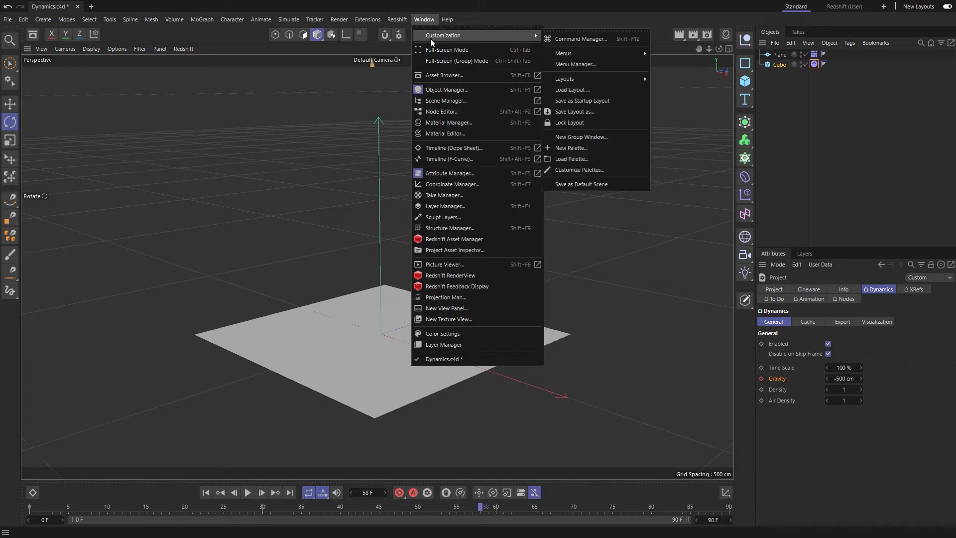
{"action": "left_click", "coordinate": [485, 150]}
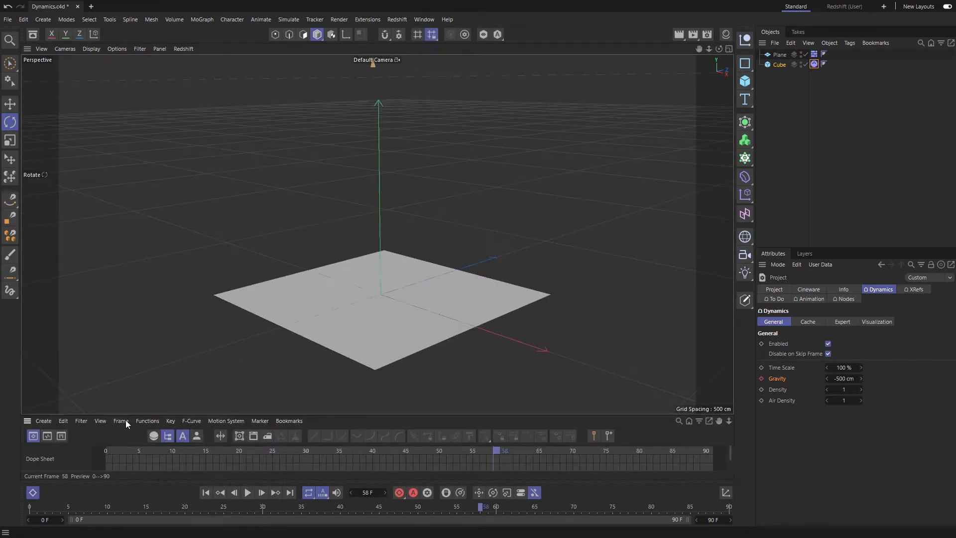
{"action": "left_click_drag", "start_coordinate": [126, 414], "coordinate": [120, 371]}
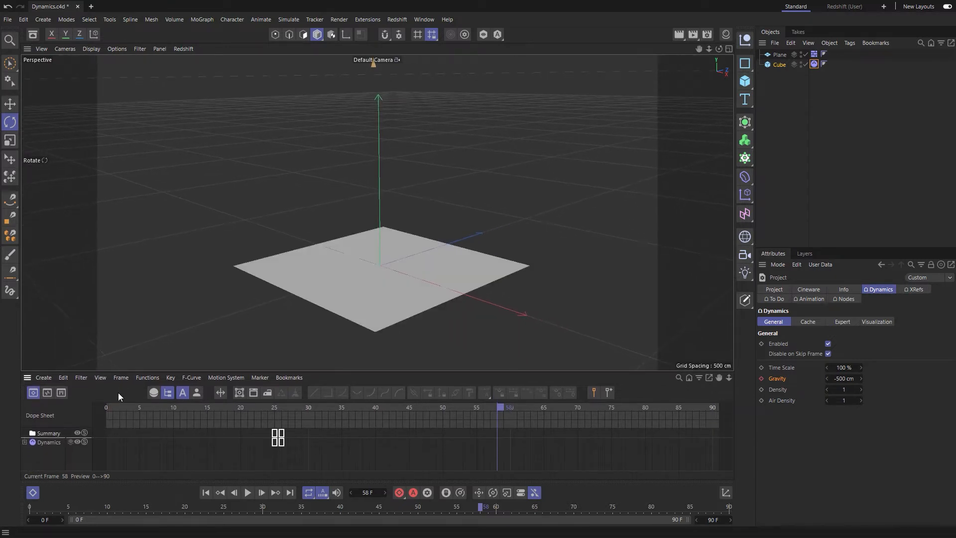
{"action": "left_click", "coordinate": [24, 441]}
{"action": "left_click", "coordinate": [50, 450]}
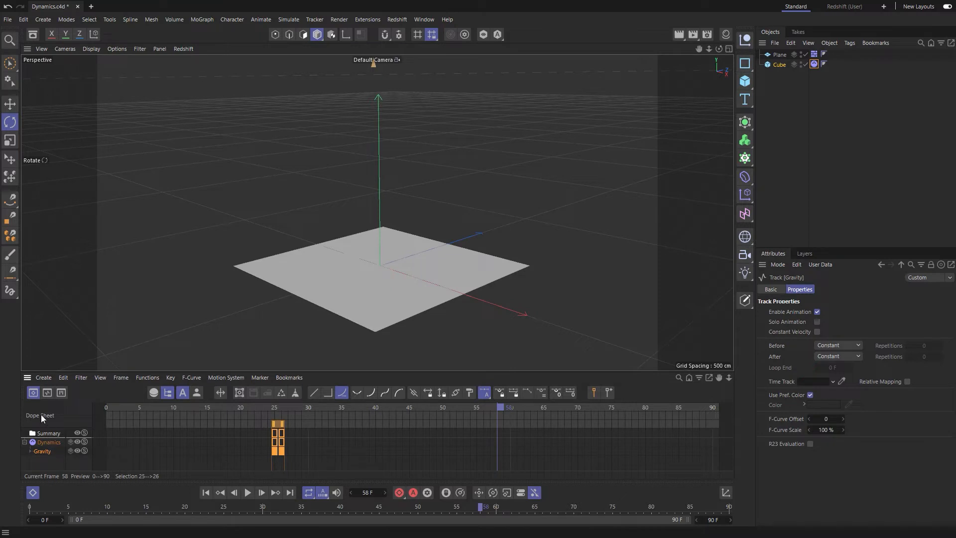
{"action": "left_click", "coordinate": [27, 381]}
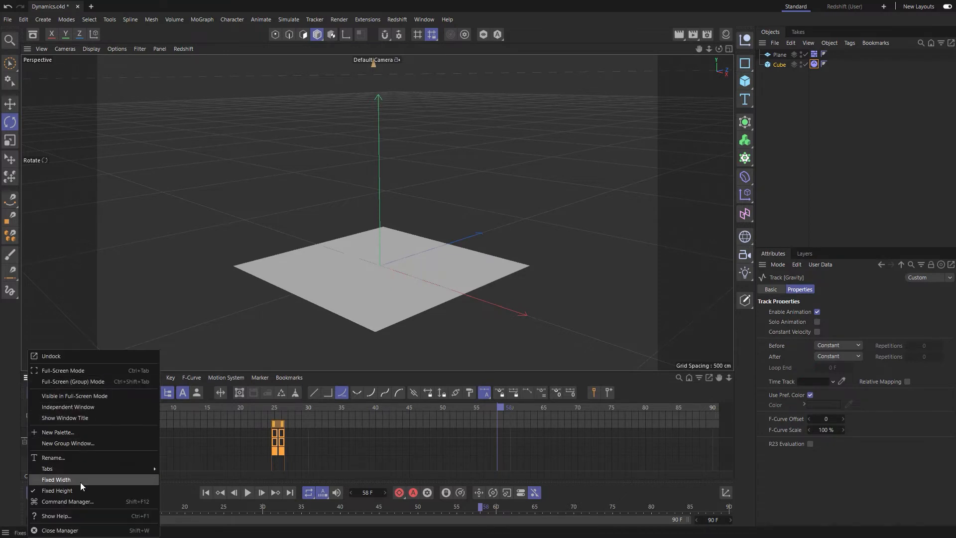
{"action": "left_click", "coordinate": [93, 528]}
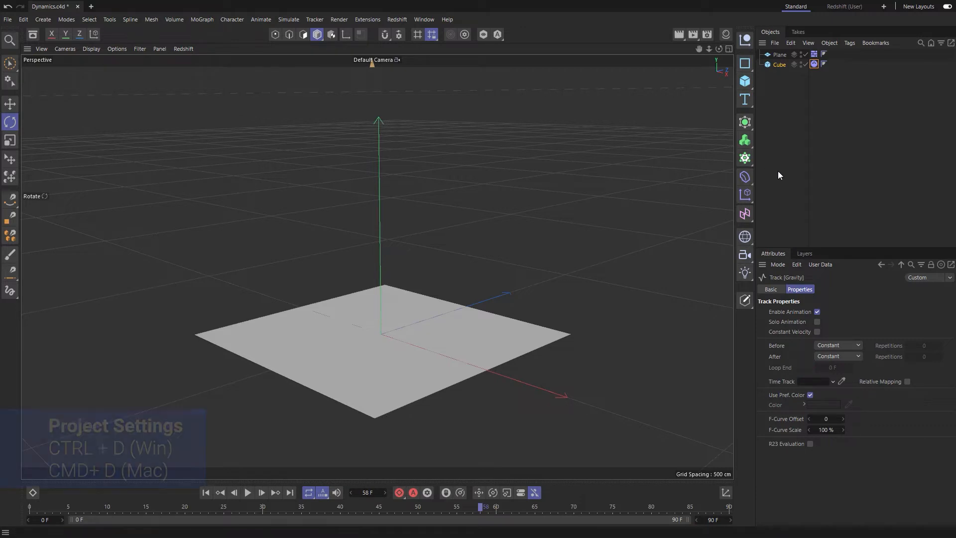
Delete the Gravity animation track in the project's Dynamics settings, reset Gravity to 1000 cm, and return to the first frame
{"action": "key", "text": "ctrl+d"}
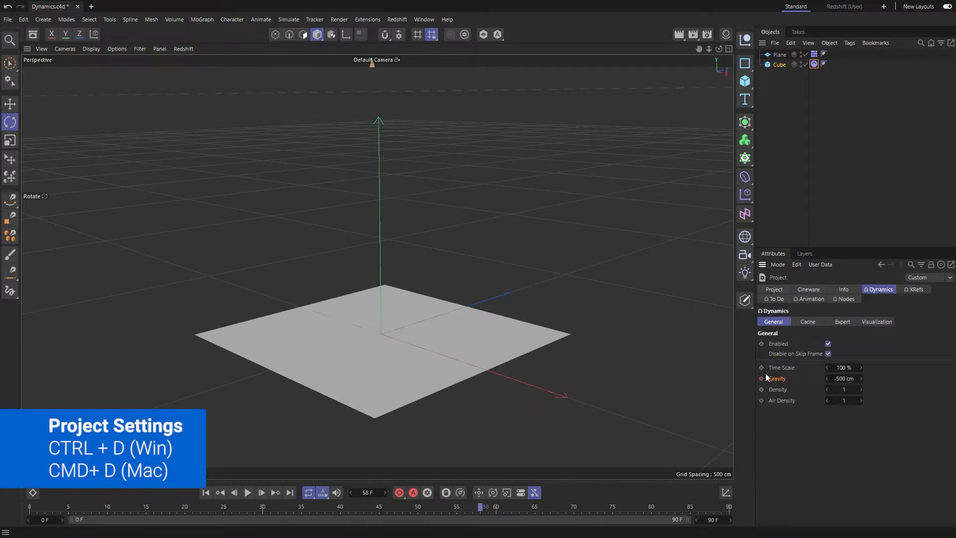
{"action": "right_click", "coordinate": [778, 378]}
{"action": "mouse_move", "coordinate": [808, 378]}
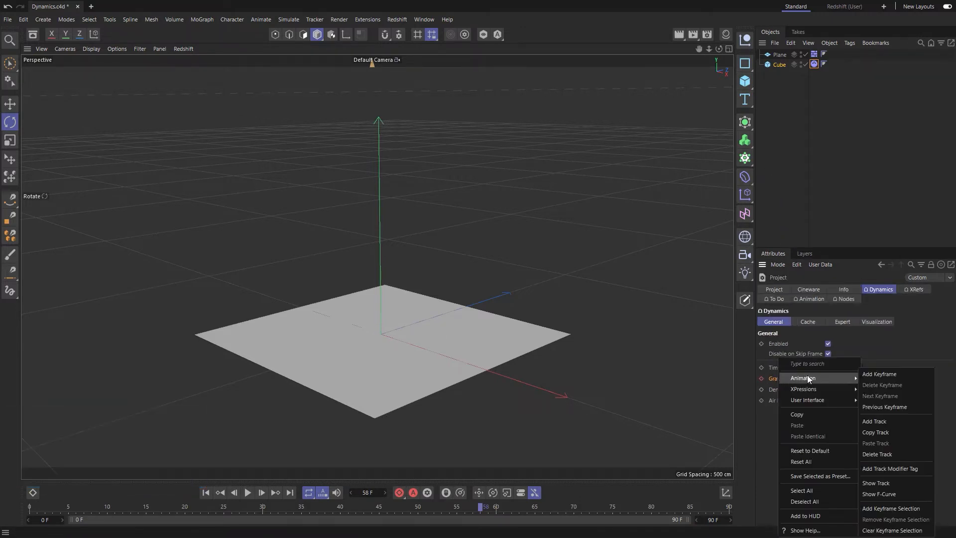
{"action": "left_click", "coordinate": [878, 454]}
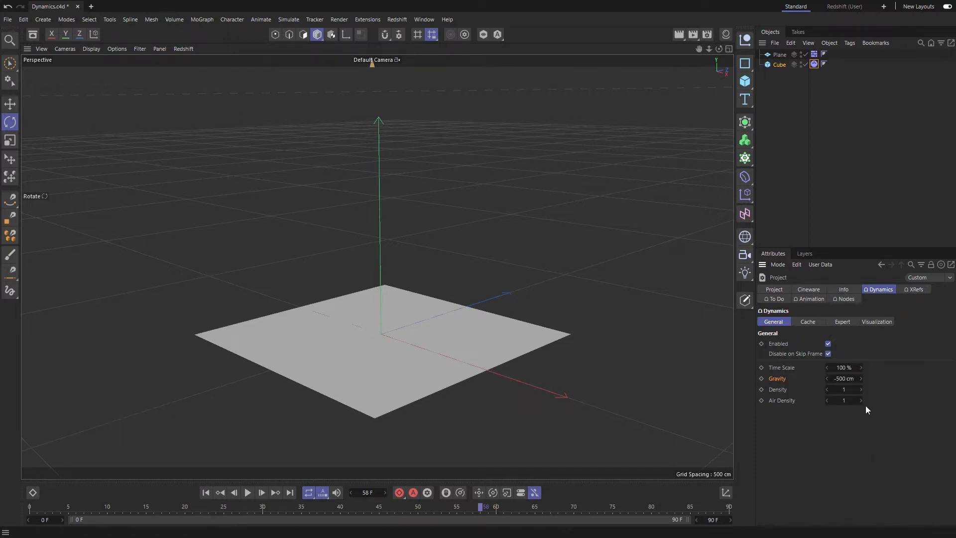
{"action": "right_click", "coordinate": [861, 380]}
{"action": "left_click", "coordinate": [206, 492]}
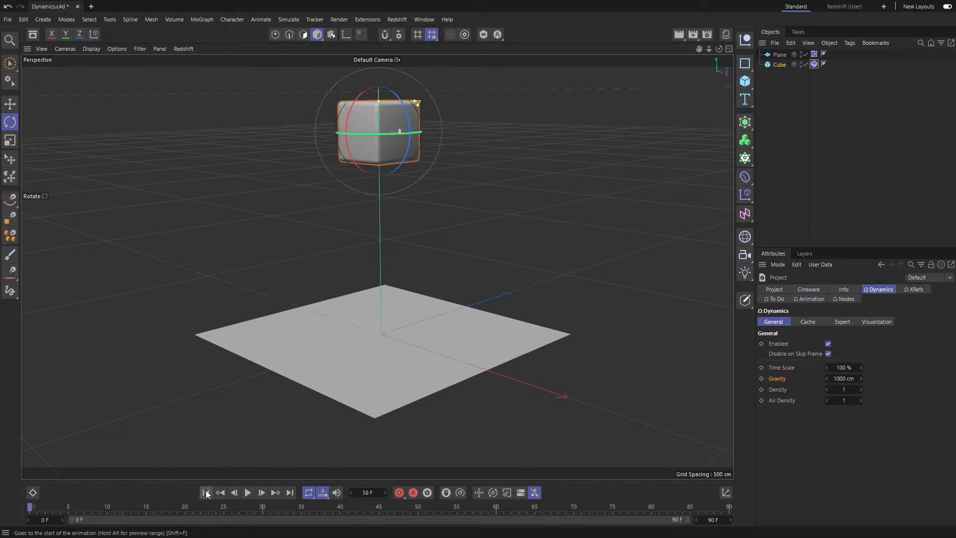
Play the cube's drop and extend the project's end to frame 1000 while the simulation runs
{"action": "left_click", "coordinate": [247, 492]}
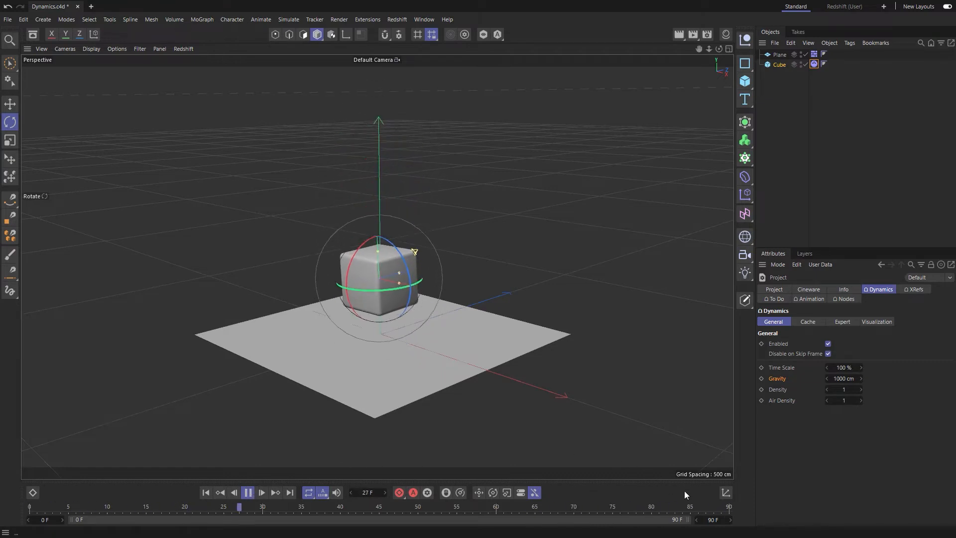
{"action": "double_click", "coordinate": [712, 519]}
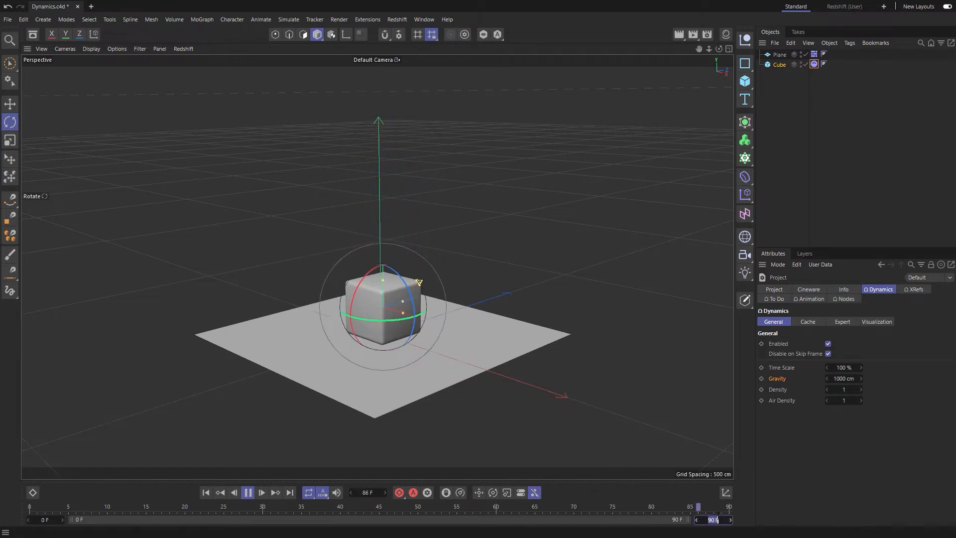
{"action": "type", "text": "1000"}
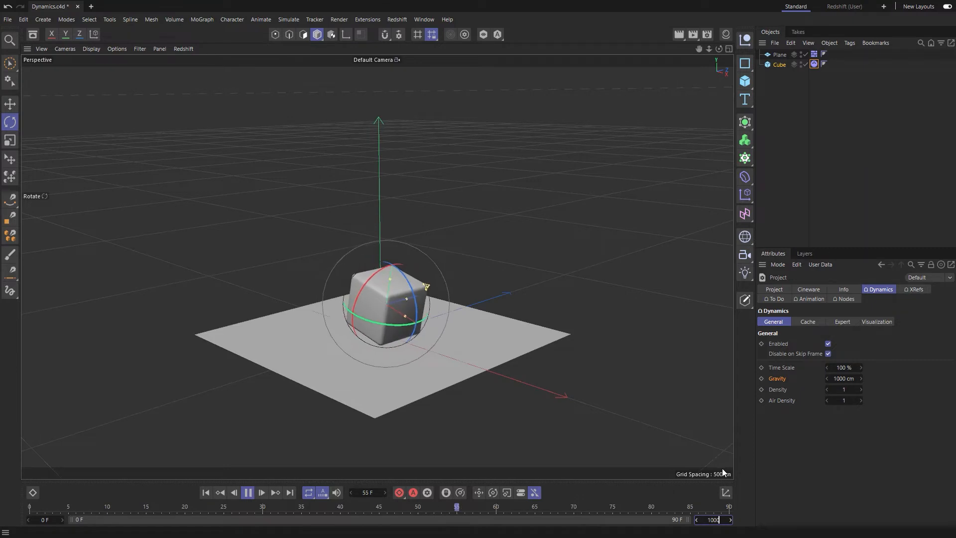
{"action": "key", "text": "Return"}
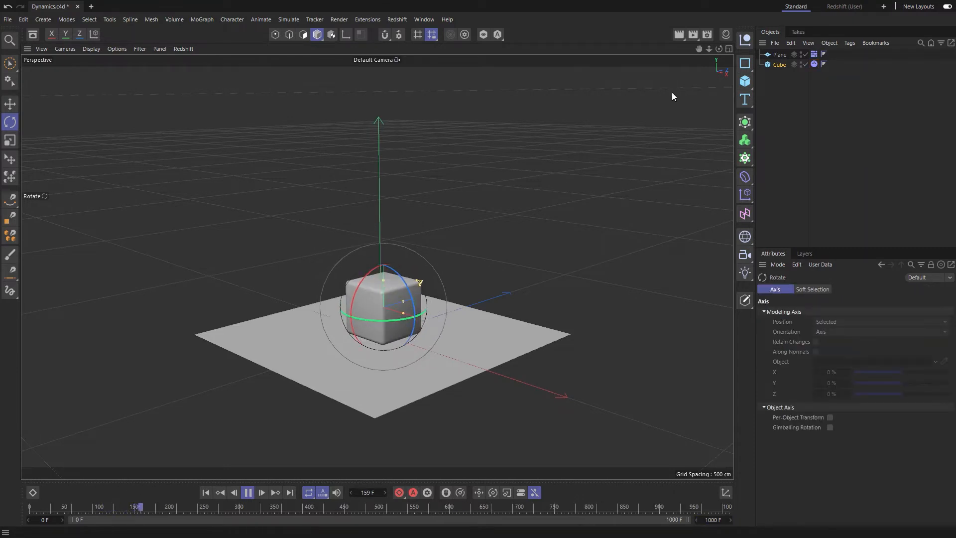
Raise the Plane about 32 cm and tilt it during playback, stop the simulation and return to the first frame
{"action": "left_click", "coordinate": [778, 58]}
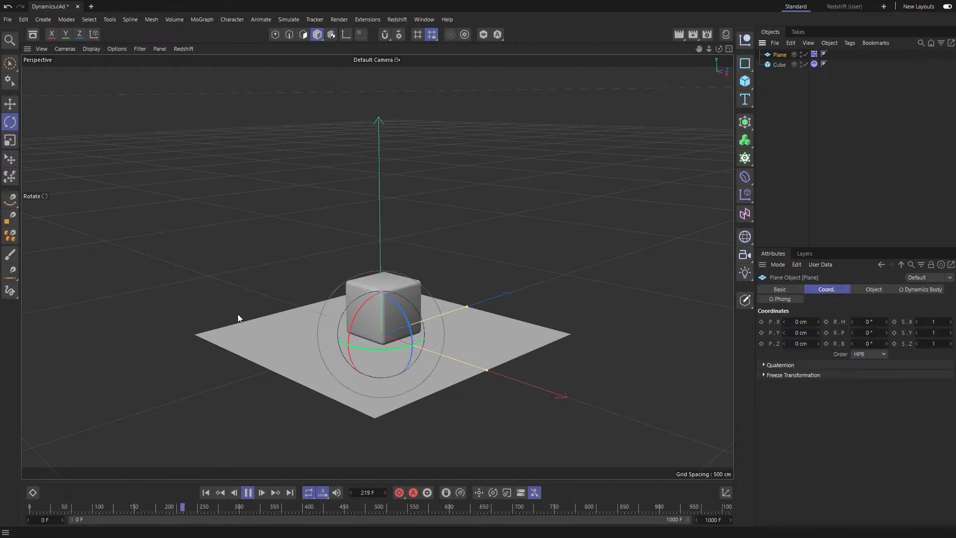
{"action": "key", "text": "e"}
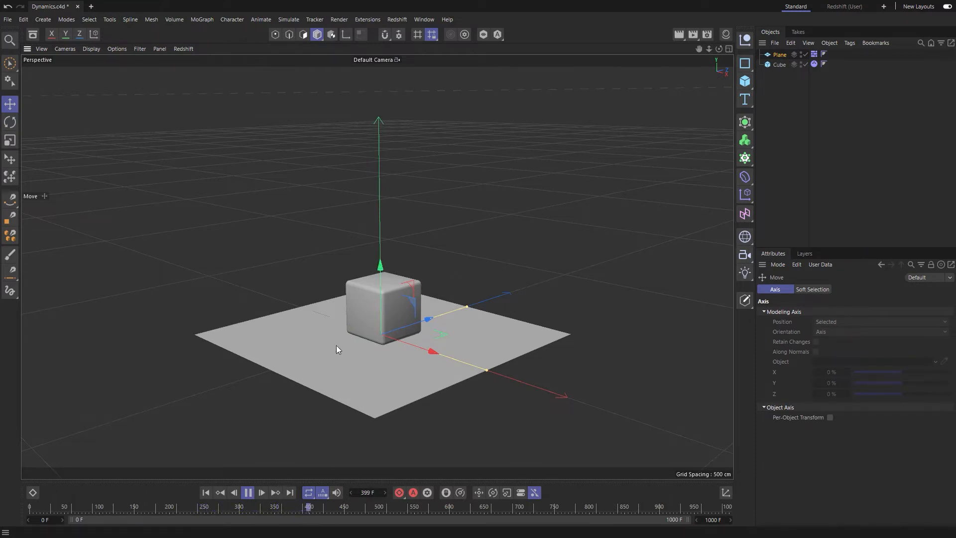
{"action": "left_click_drag", "start_coordinate": [381, 300], "coordinate": [369, 279]}
{"action": "key", "text": "r"}
{"action": "mouse_move", "coordinate": [360, 319]}
{"action": "left_mouse_down"}
{"action": "mouse_move", "coordinate": [353, 304]}
{"action": "mouse_move", "coordinate": [365, 275]}
{"action": "mouse_move", "coordinate": [356, 326]}
{"action": "mouse_move", "coordinate": [379, 271]}
{"action": "mouse_move", "coordinate": [372, 303]}
{"action": "left_mouse_up"}
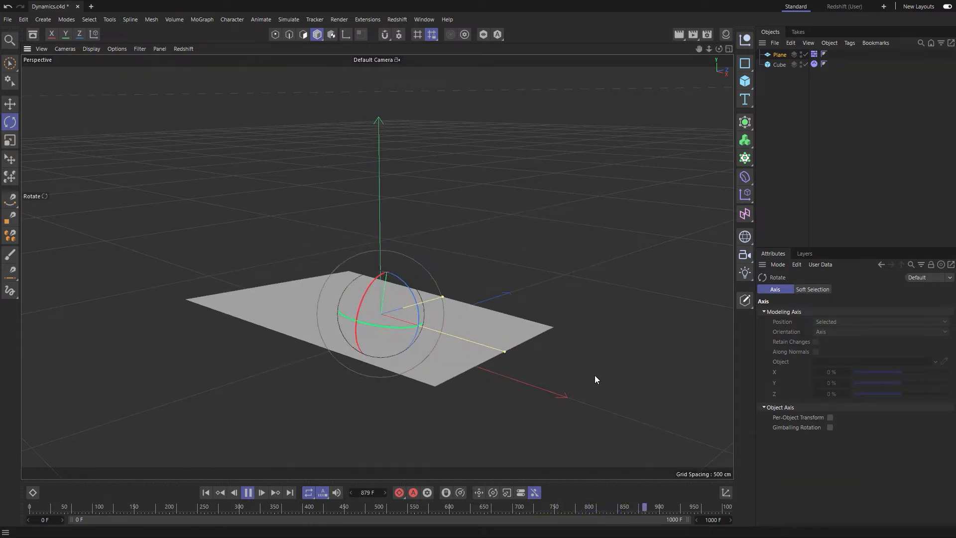
{"action": "left_click", "coordinate": [248, 492]}
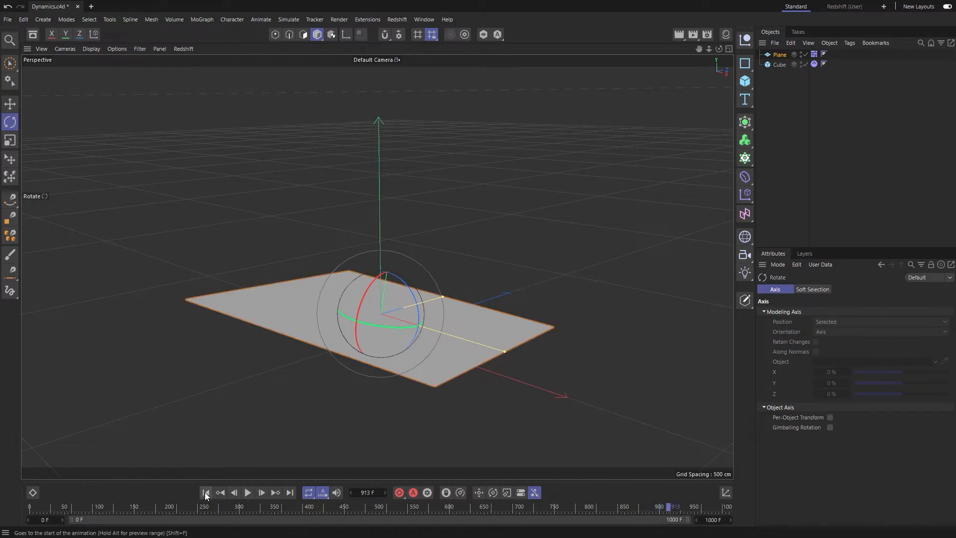
{"action": "left_click", "coordinate": [205, 493]}
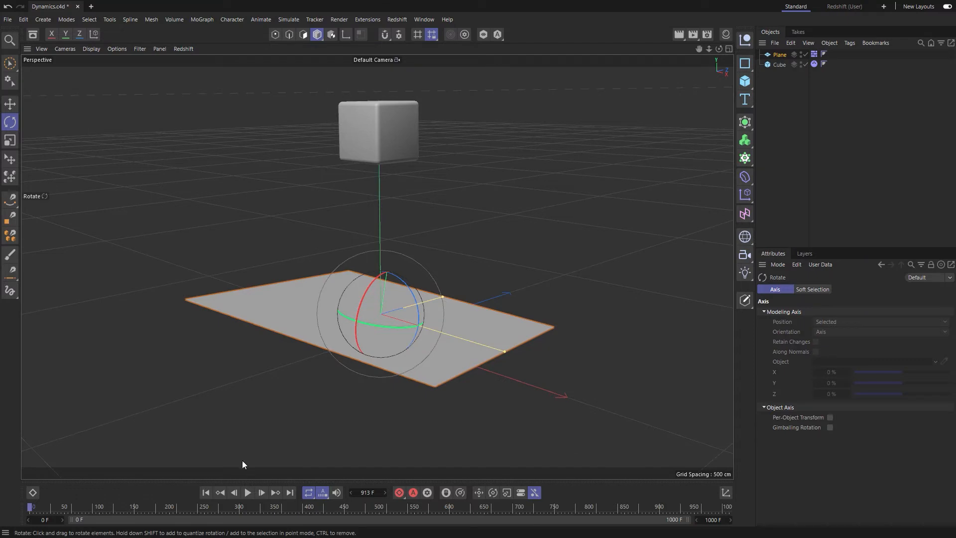
Rotate the Plane to about H 32°, P 14°, B 5° before and during another simulation run, and return to the first frame
{"action": "mouse_move", "coordinate": [372, 297]}
{"action": "left_mouse_down"}
{"action": "mouse_move", "coordinate": [320, 291]}
{"action": "mouse_move", "coordinate": [397, 332]}
{"action": "mouse_move", "coordinate": [331, 297]}
{"action": "mouse_move", "coordinate": [277, 320]}
{"action": "mouse_move", "coordinate": [354, 331]}
{"action": "mouse_move", "coordinate": [405, 308]}
{"action": "mouse_move", "coordinate": [383, 317]}
{"action": "mouse_move", "coordinate": [369, 309]}
{"action": "left_mouse_up"}
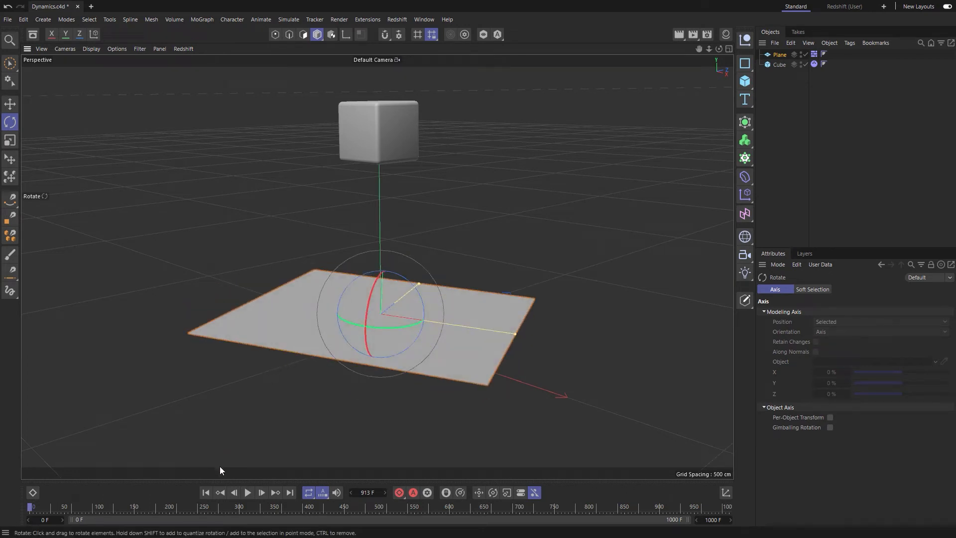
{"action": "left_click", "coordinate": [248, 492]}
{"action": "left_click", "coordinate": [247, 493]}
{"action": "left_click", "coordinate": [248, 493]}
{"action": "left_click_drag", "start_coordinate": [371, 298], "coordinate": [359, 336]}
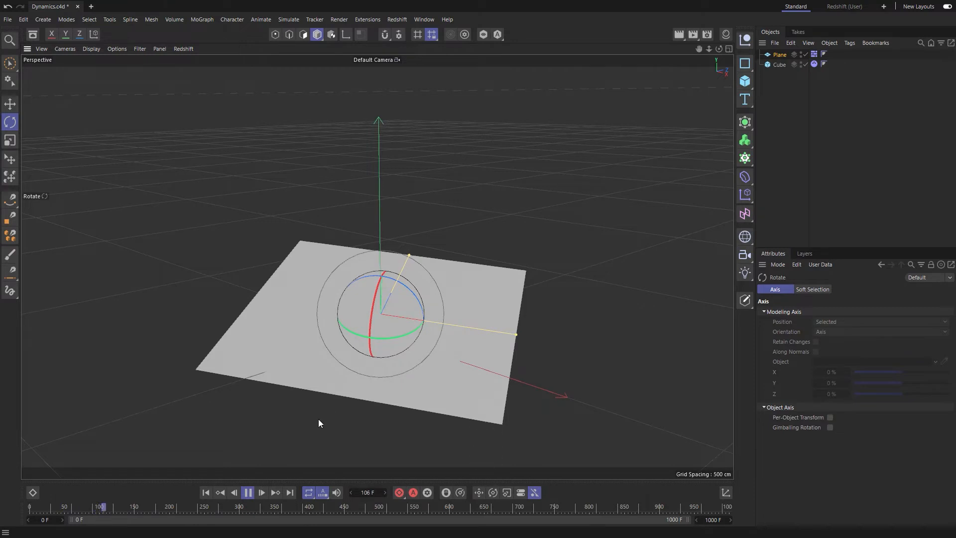
{"action": "left_click", "coordinate": [248, 493]}
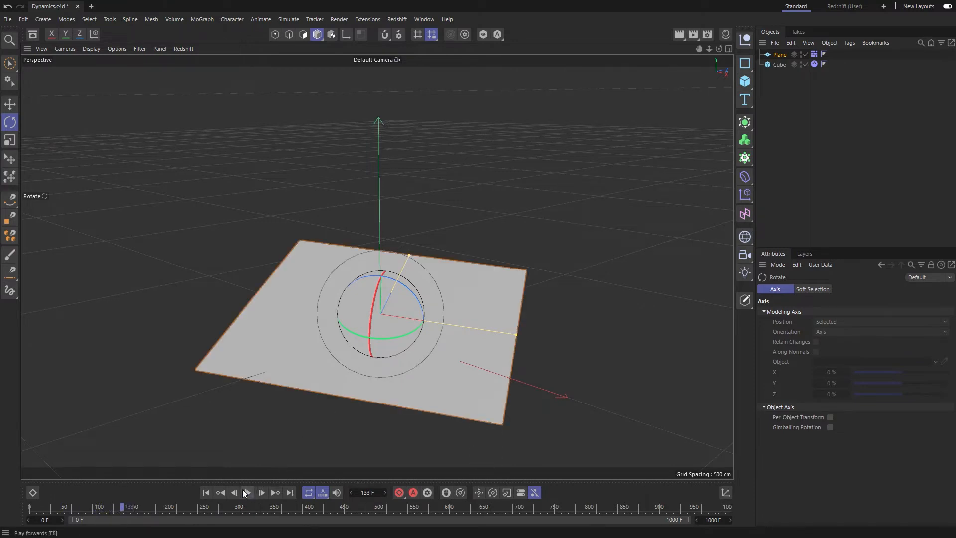
{"action": "left_click", "coordinate": [206, 493]}
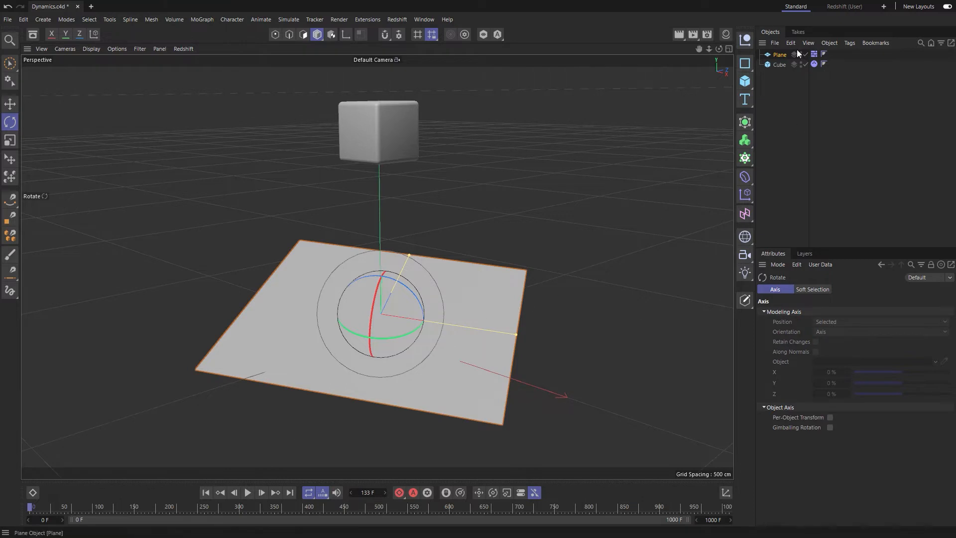
Reset the Plane's heading, pitch and bank rotation to 0° and its Y position to 0 cm
{"action": "left_click", "coordinate": [780, 55]}
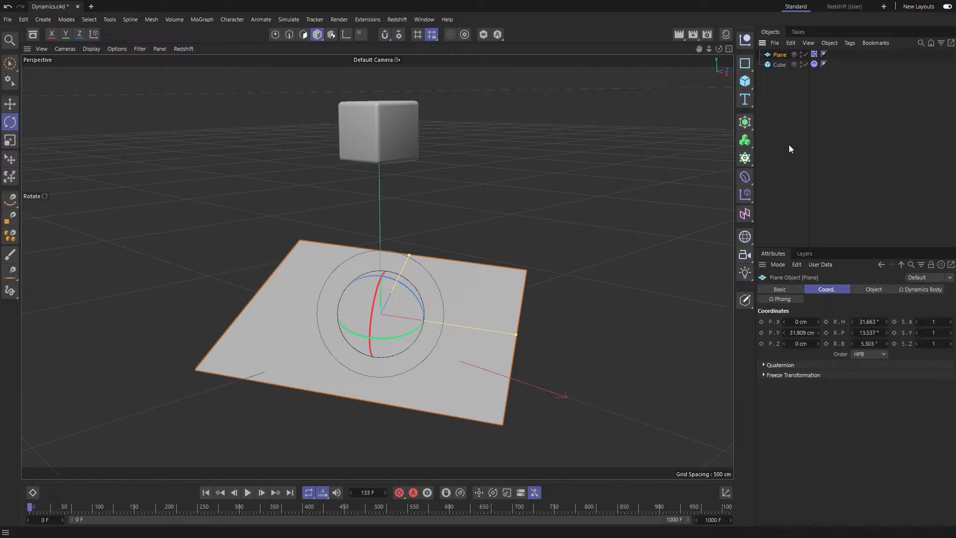
{"action": "right_click", "coordinate": [887, 322]}
{"action": "right_click", "coordinate": [886, 331]}
{"action": "right_click", "coordinate": [884, 343]}
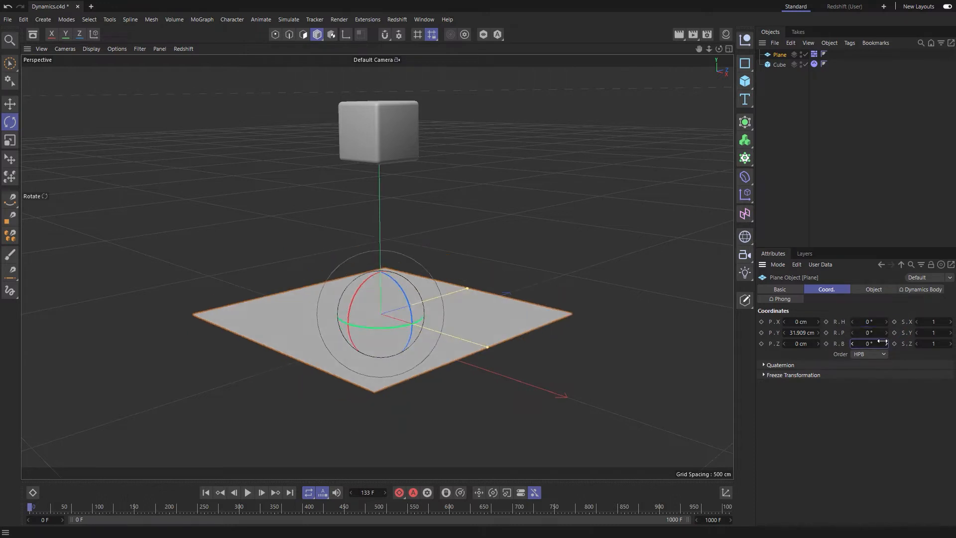
{"action": "right_click", "coordinate": [819, 332]}
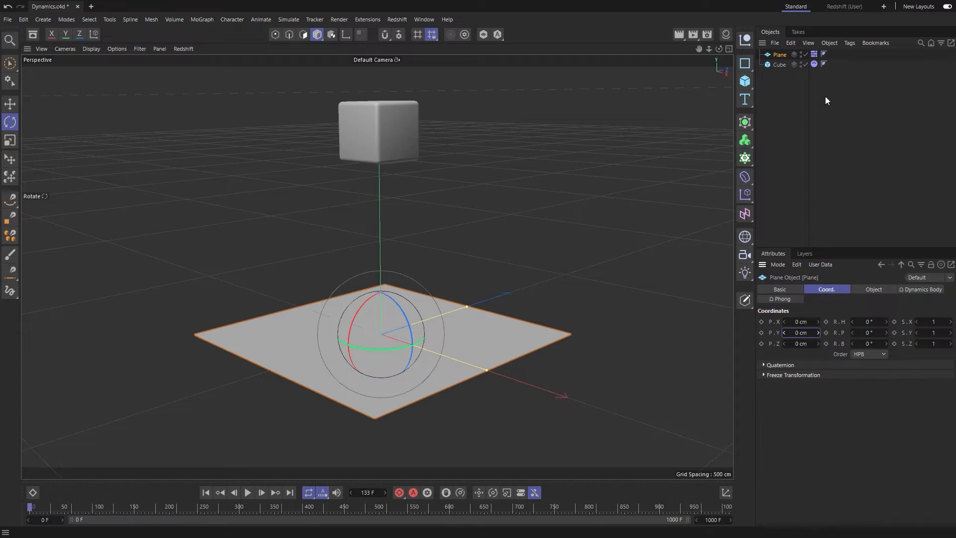
Check the collision settings of the Cube's Dynamics Body tag and lower the Cube to just above the Plane
{"action": "left_click", "coordinate": [814, 63]}
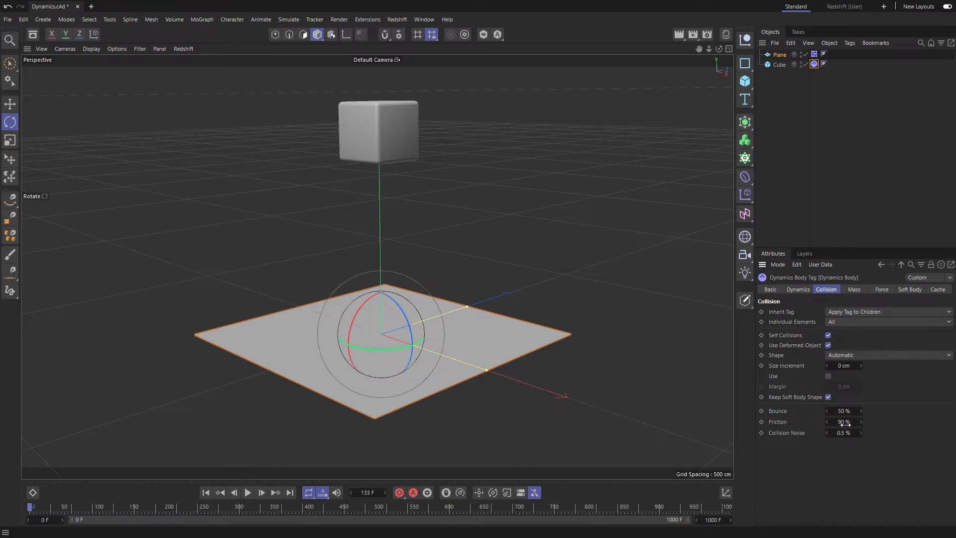
{"action": "left_click", "coordinate": [773, 64]}
{"action": "key", "text": "e"}
{"action": "left_click_drag", "start_coordinate": [377, 79], "coordinate": [375, 243]}
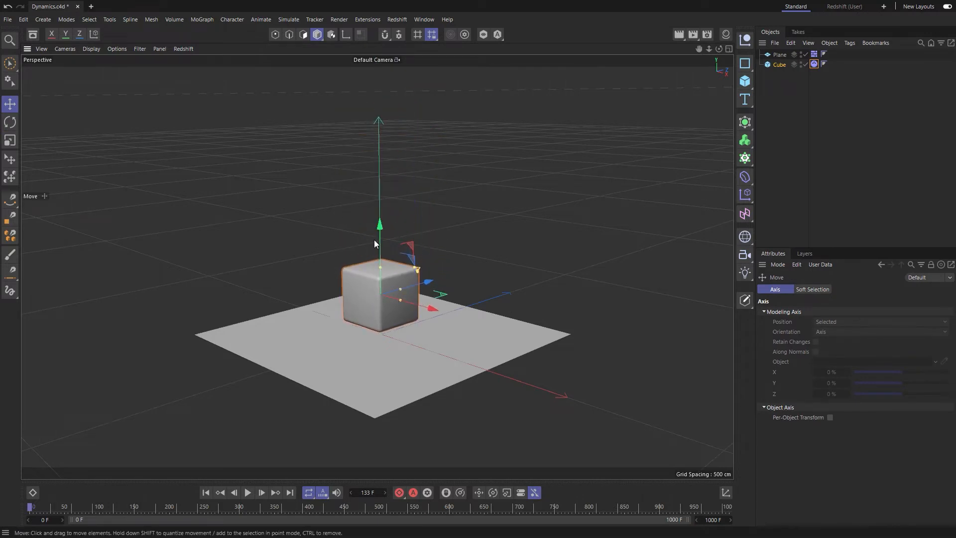
Set the Cube's collision Friction to 0 % and play the simulation while tilting the Plane about 1.1°
{"action": "left_click", "coordinate": [815, 65]}
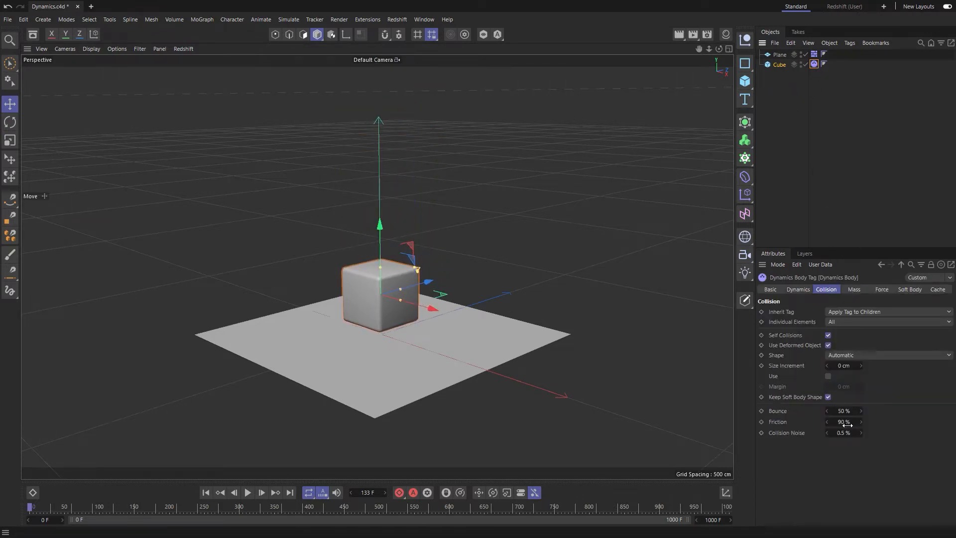
{"action": "left_click_drag", "start_coordinate": [847, 425], "coordinate": [802, 424]}
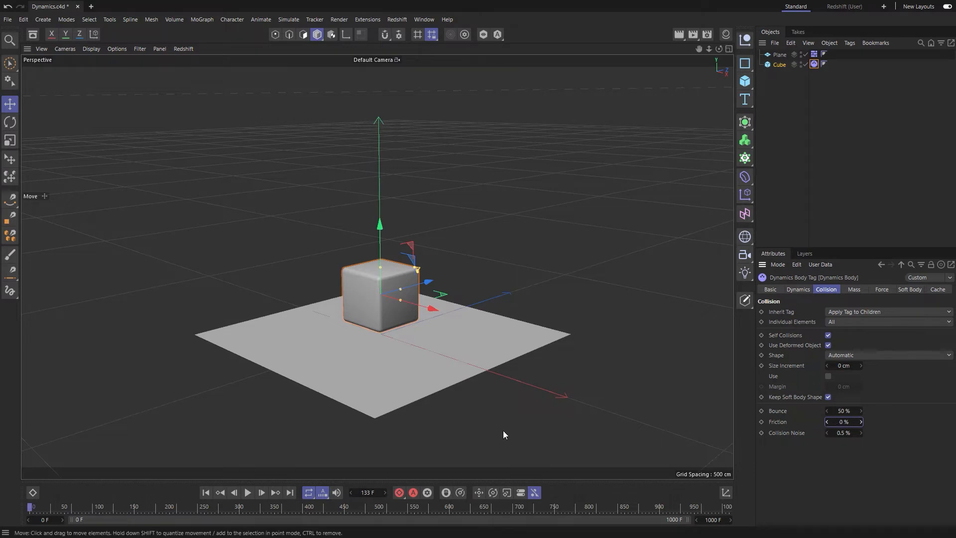
{"action": "left_click", "coordinate": [248, 492]}
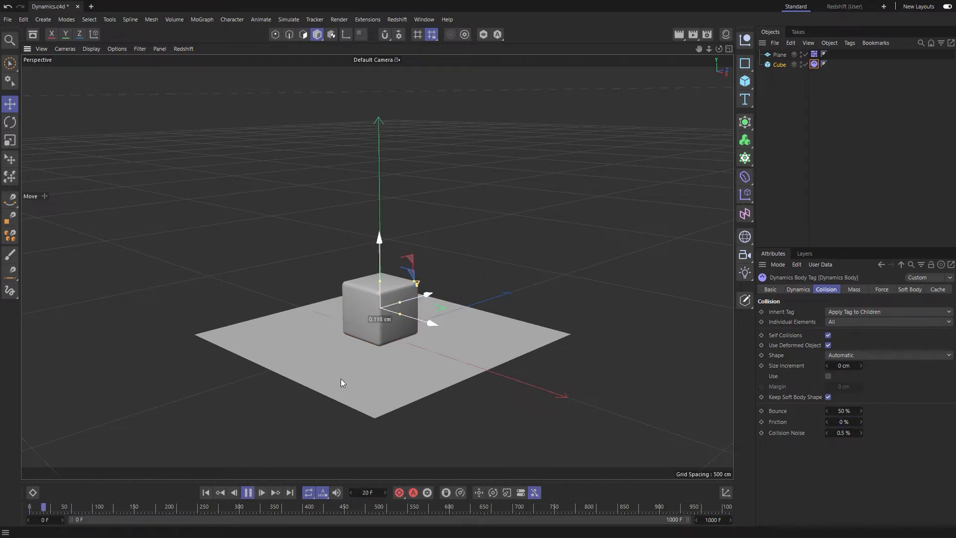
{"action": "left_click", "coordinate": [348, 341]}
{"action": "key", "text": "r"}
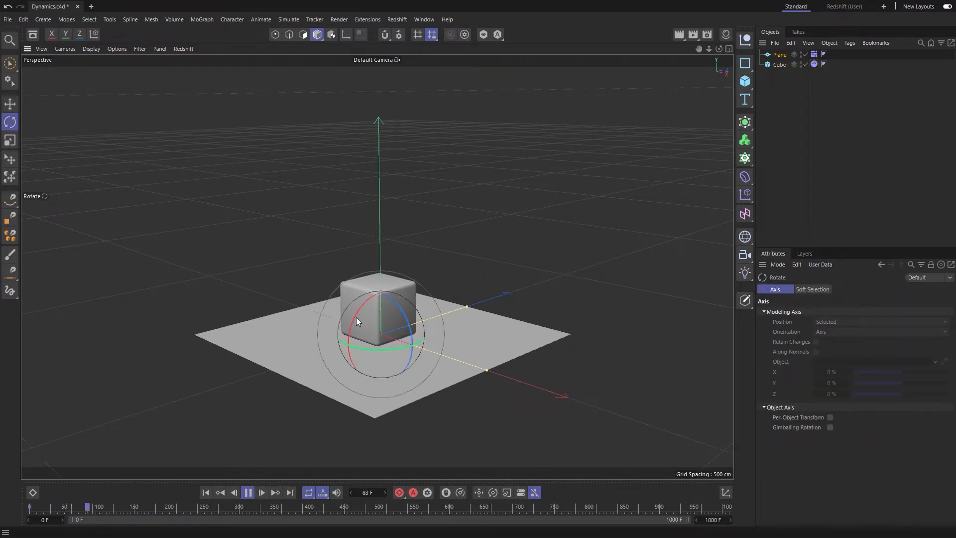
{"action": "mouse_move", "coordinate": [356, 318]}
{"action": "left_mouse_down"}
{"action": "mouse_move", "coordinate": [348, 349]}
{"action": "mouse_move", "coordinate": [358, 303]}
{"action": "mouse_move", "coordinate": [352, 334]}
{"action": "mouse_move", "coordinate": [355, 319]}
{"action": "left_mouse_up"}
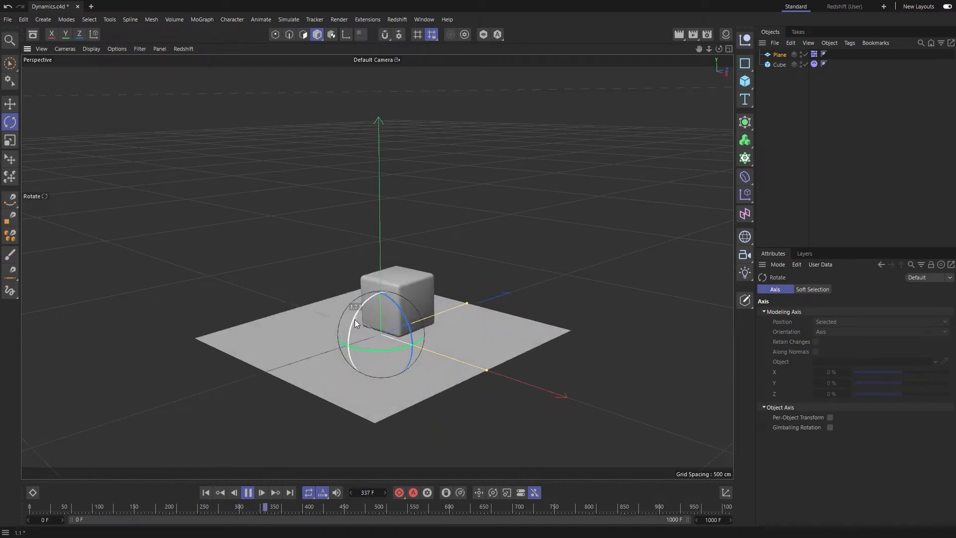
Set the Friction of the Cube's Dynamics Body tag to 90 % while the simulation is playing
{"action": "left_click", "coordinate": [814, 63]}
{"action": "double_click", "coordinate": [850, 422]}
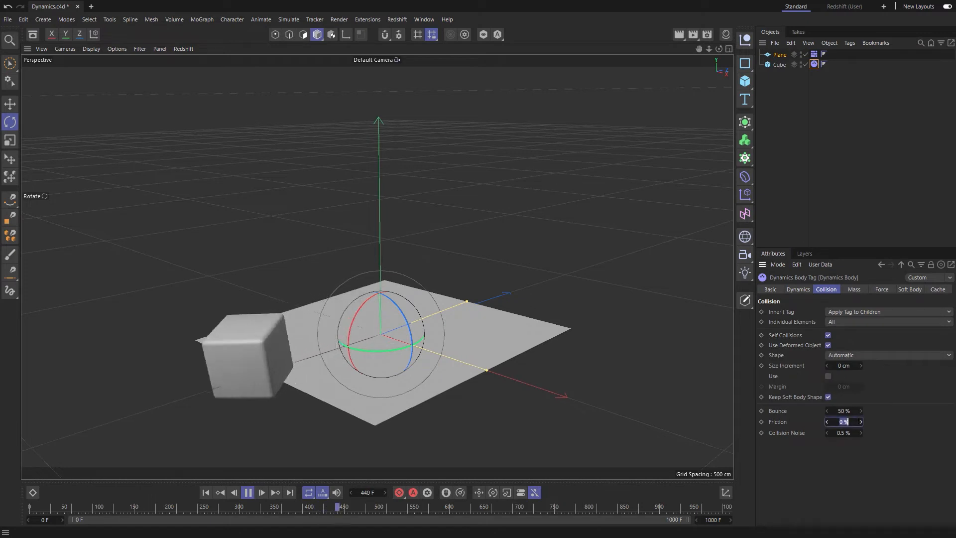
{"action": "type", "text": "90"}
{"action": "key", "text": "Return"}
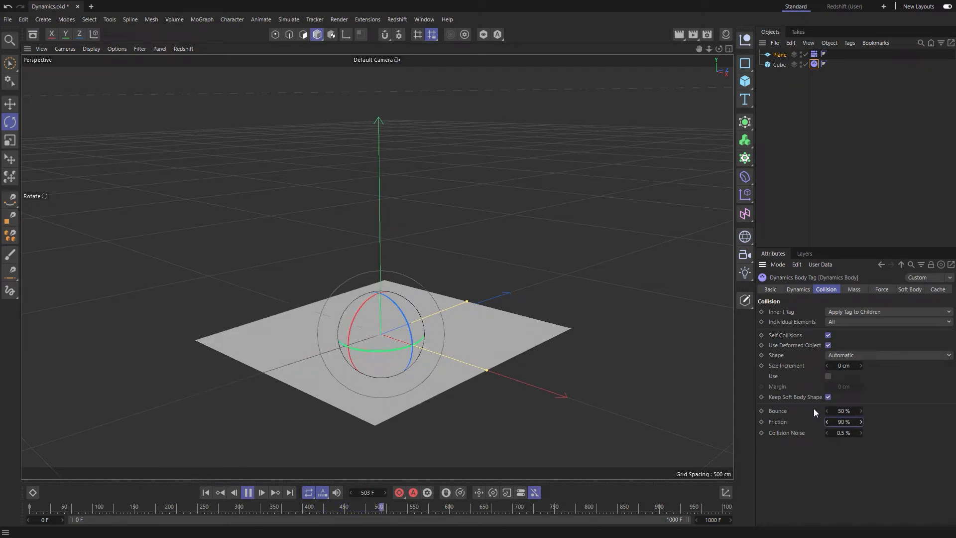
Replay the simulation from the start with the Plane tilted steeply, stop it and return to the first frame
{"action": "left_click", "coordinate": [207, 497]}
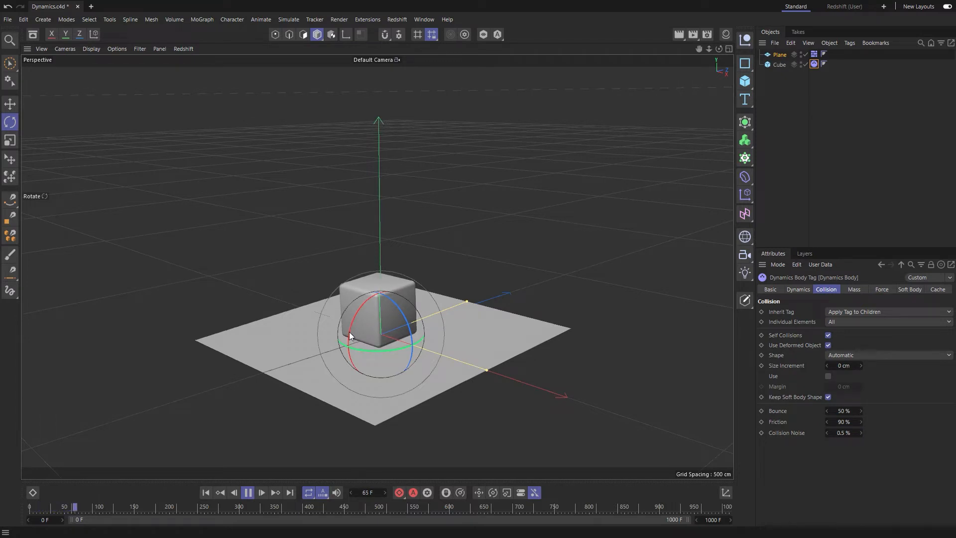
{"action": "left_click_drag", "start_coordinate": [352, 327], "coordinate": [351, 364]}
{"action": "left_click", "coordinate": [249, 494]}
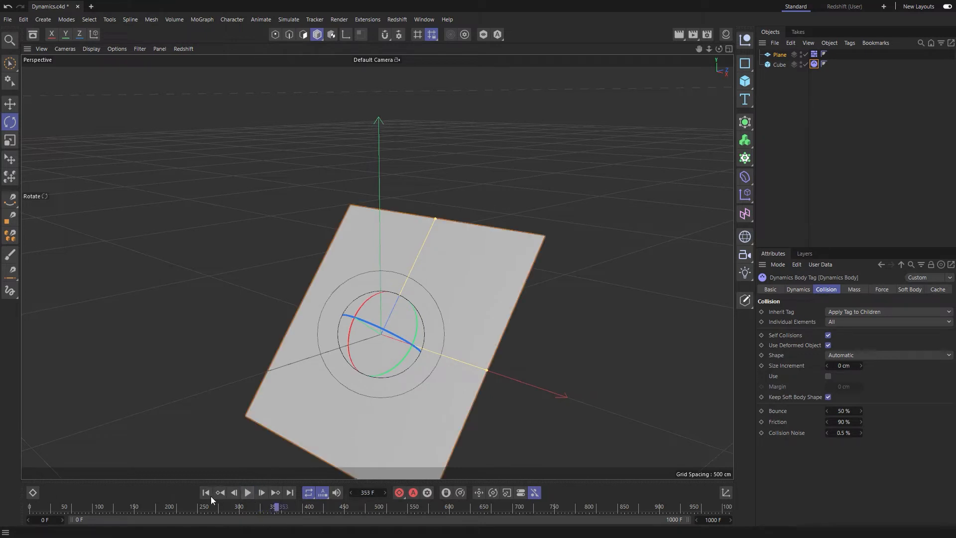
{"action": "left_click", "coordinate": [206, 493]}
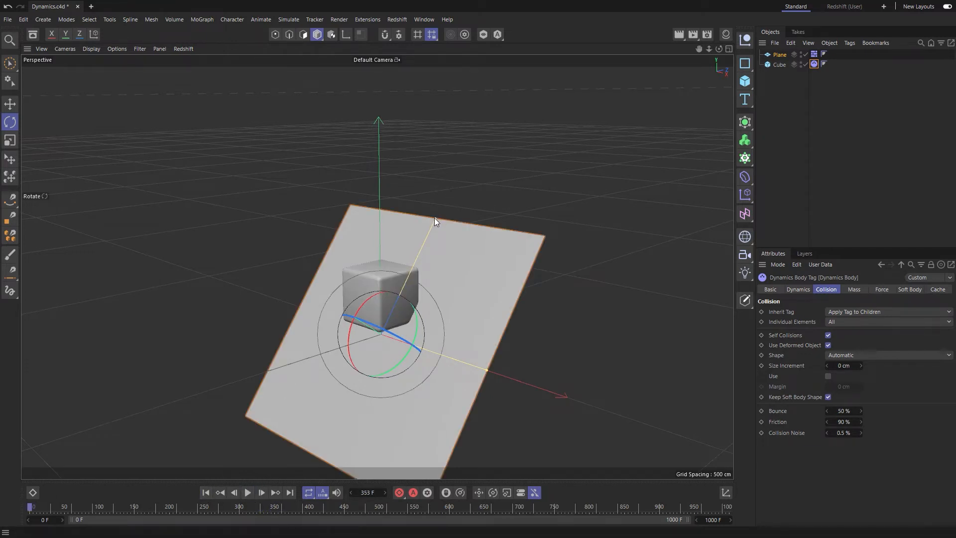
Enlarge the Plane in length and width with its size handles and rotate it back to level
{"action": "left_click_drag", "start_coordinate": [436, 219], "coordinate": [471, 144]}
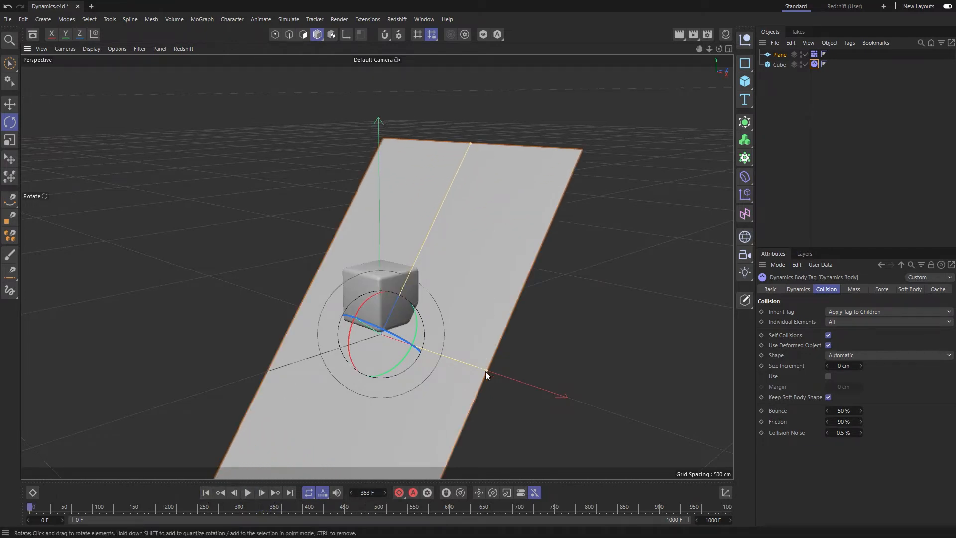
{"action": "left_click_drag", "start_coordinate": [487, 371], "coordinate": [557, 394]}
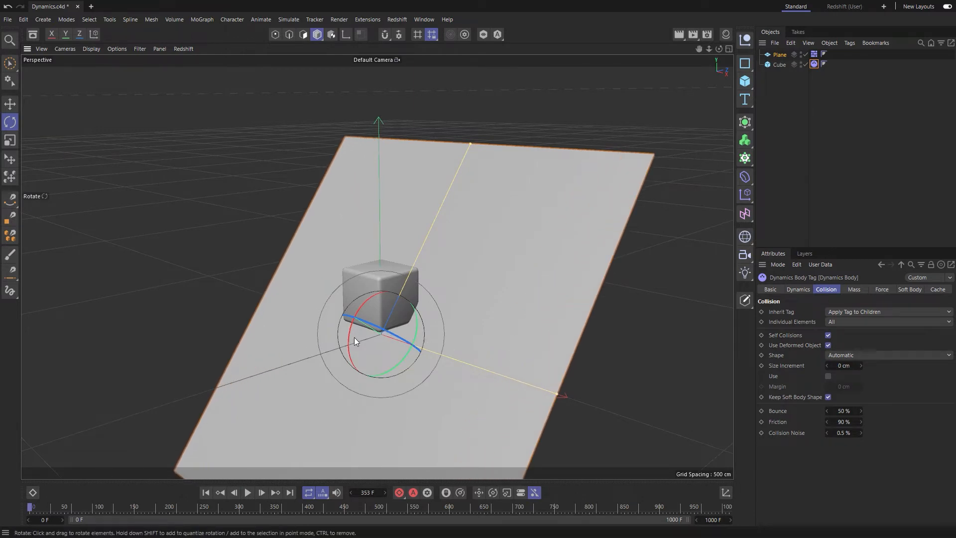
{"action": "left_click_drag", "start_coordinate": [349, 338], "coordinate": [333, 357]}
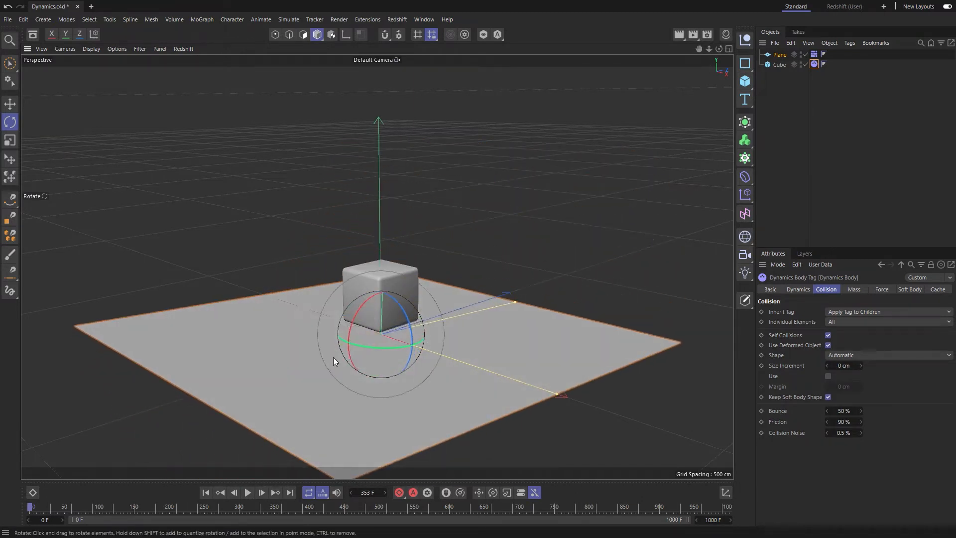
Play the simulation, lengthen the Plane further and tilt it steeply under the Cube
{"action": "left_click", "coordinate": [248, 492]}
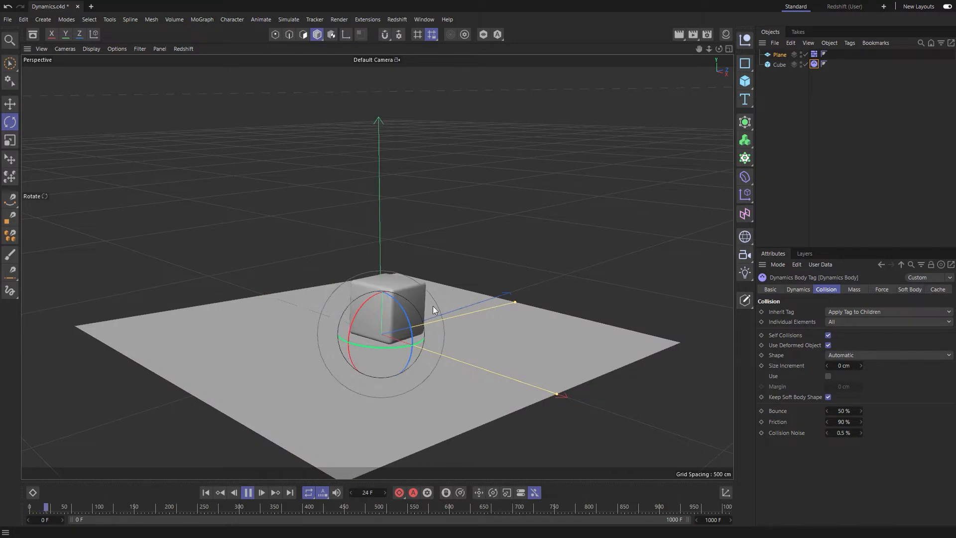
{"action": "left_click_drag", "start_coordinate": [515, 302], "coordinate": [569, 289]}
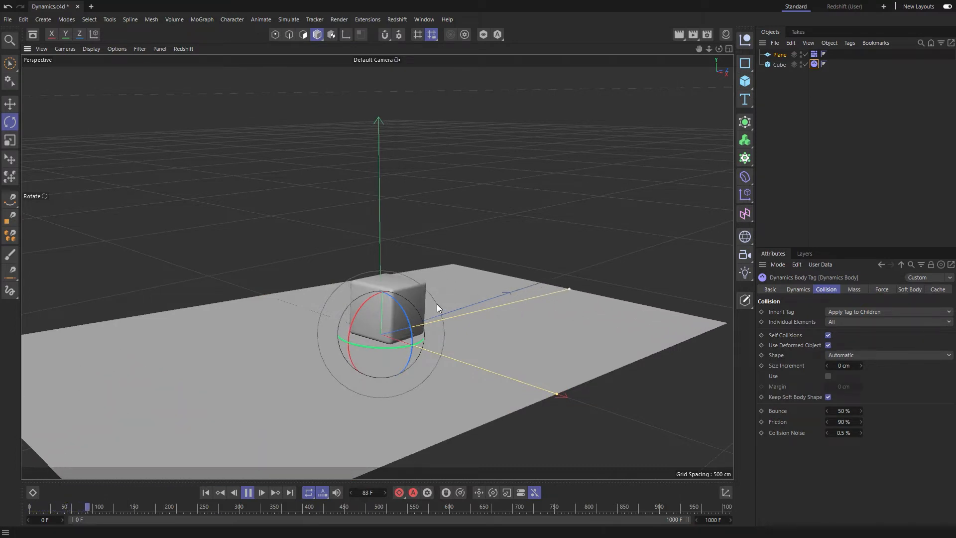
{"action": "left_click_drag", "start_coordinate": [352, 317], "coordinate": [348, 366]}
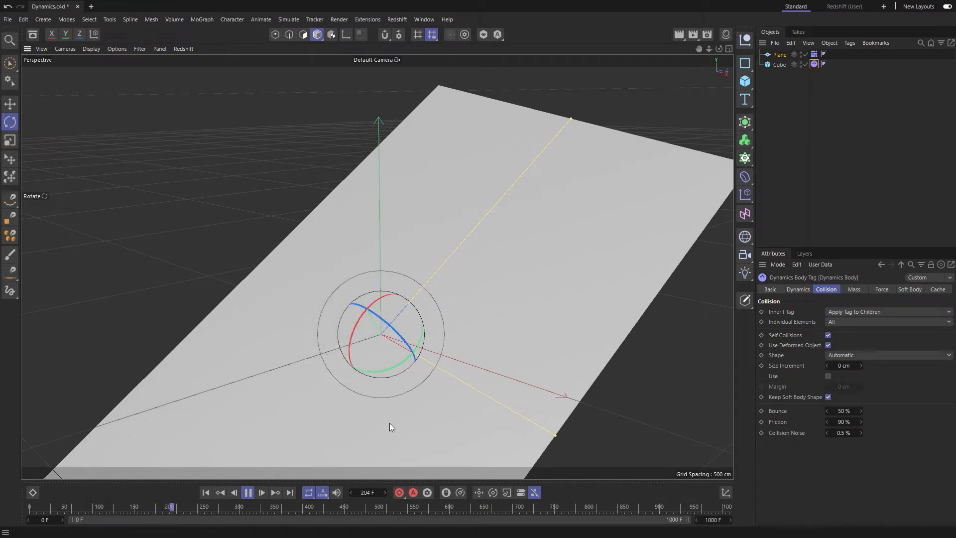
{"action": "left_click_drag", "start_coordinate": [416, 330], "coordinate": [394, 299]}
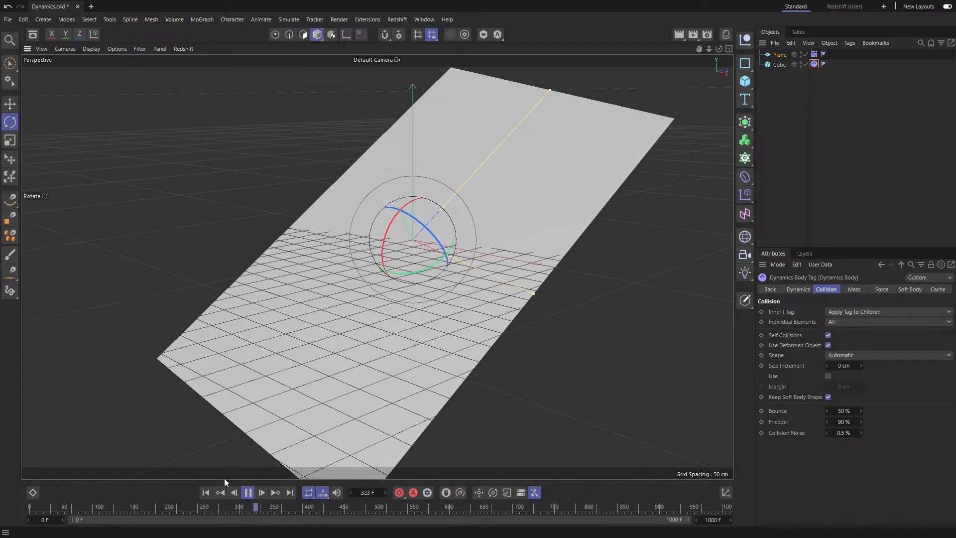
Replay the simulation of the Cube falling on the steeply tilted Plane, inspect the impact up close and return to the first frame
{"action": "left_click", "coordinate": [206, 492]}
{"action": "left_click", "coordinate": [206, 491]}
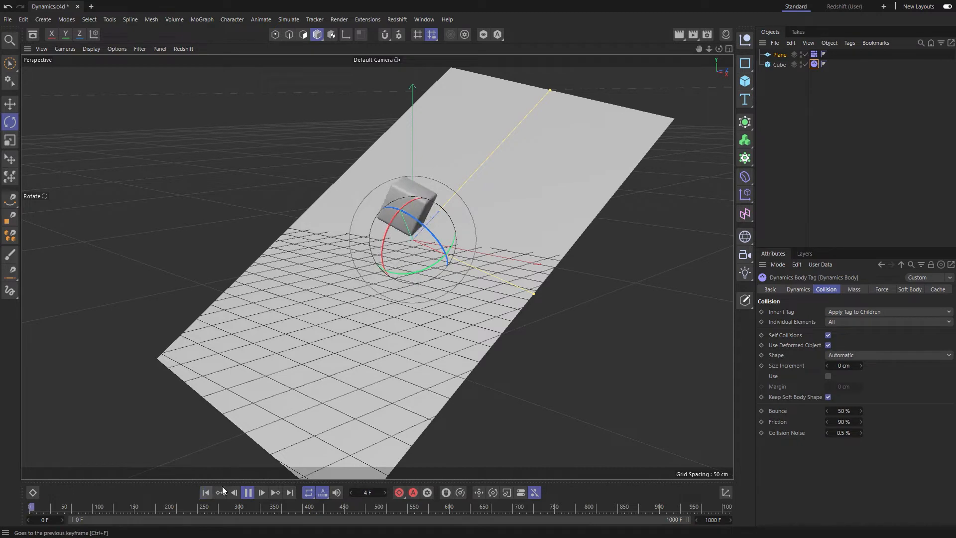
{"action": "left_click", "coordinate": [248, 492]}
{"action": "left_click", "coordinate": [206, 492]}
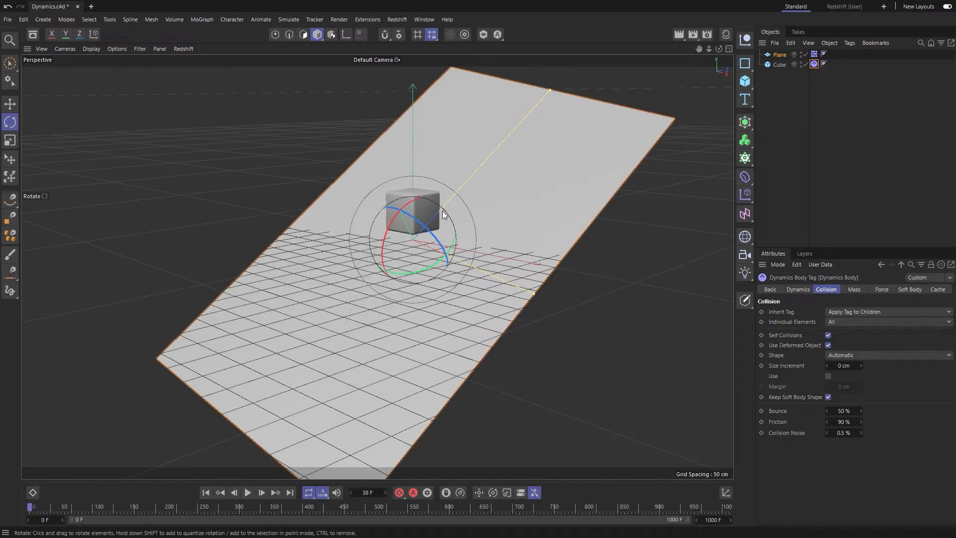
{"action": "scroll", "coordinate": [444, 215], "scroll_direction": "up", "scroll_amount": 6}
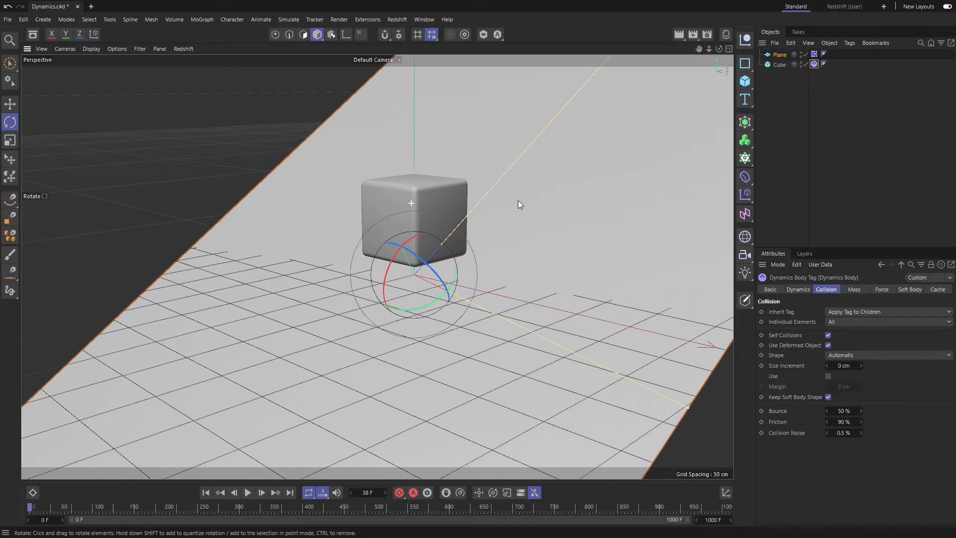
{"action": "left_click_drag", "start_coordinate": [460, 227], "coordinate": [436, 230], "text": "alt"}
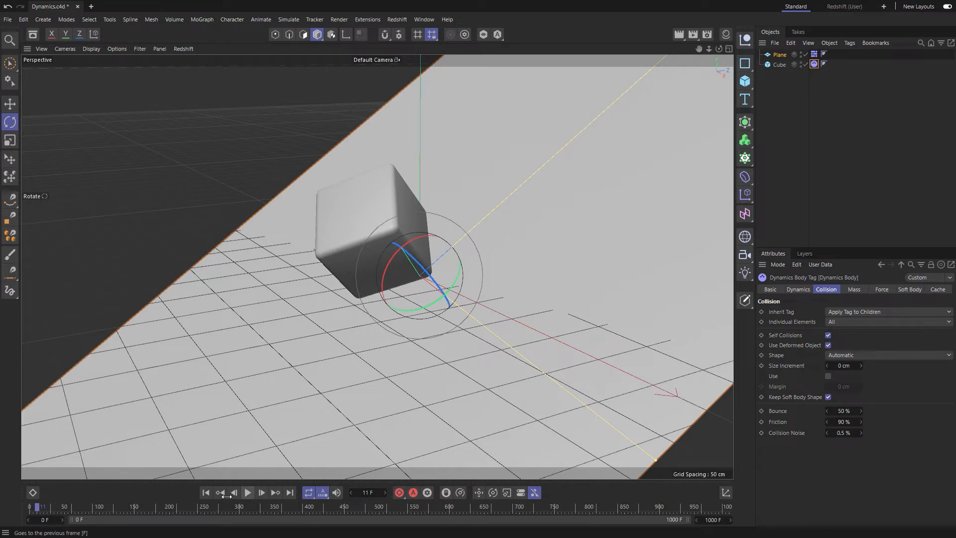
{"action": "left_click", "coordinate": [205, 492]}
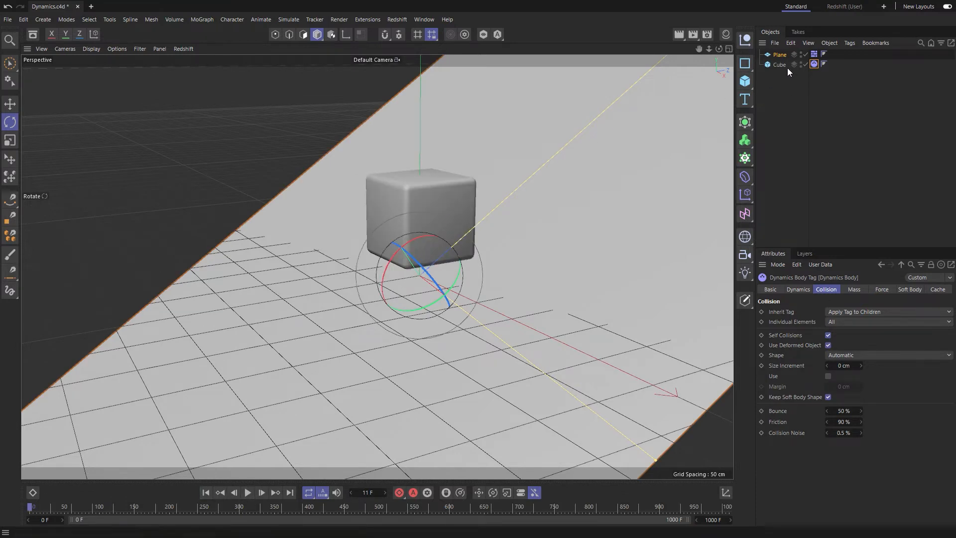
Raise the Cube slightly higher above the tilted Plane, play the simulation, stop it and return to the first frame
{"action": "left_click", "coordinate": [780, 65]}
{"action": "key", "text": "e"}
{"action": "left_click_drag", "start_coordinate": [424, 160], "coordinate": [422, 130]}
{"action": "mouse_move", "coordinate": [437, 181]}
{"action": "left_mouse_down", "text": "alt"}
{"action": "mouse_move", "coordinate": [330, 175]}
{"action": "mouse_move", "coordinate": [448, 189]}
{"action": "left_mouse_up", "text": "alt"}
{"action": "left_click", "coordinate": [247, 493]}
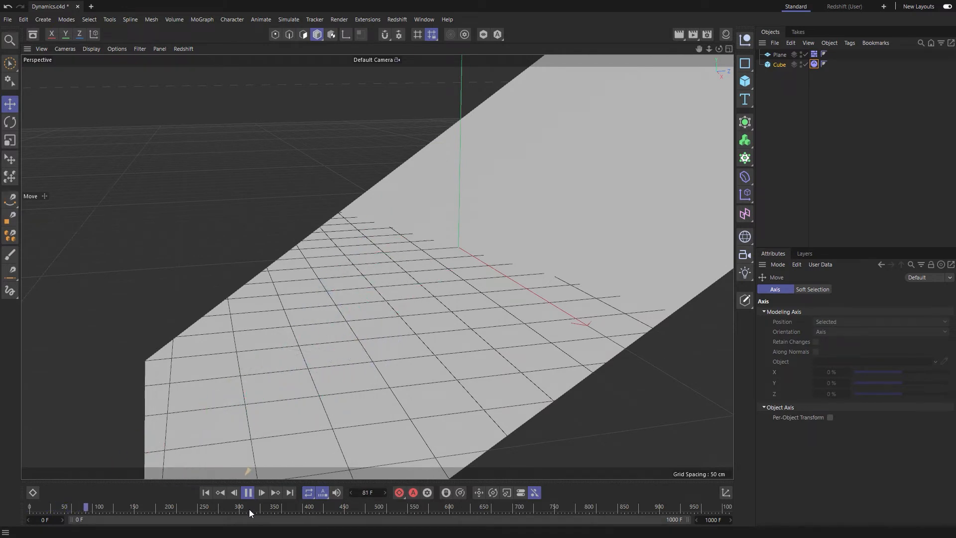
{"action": "left_click", "coordinate": [248, 493]}
{"action": "left_click", "coordinate": [206, 493]}
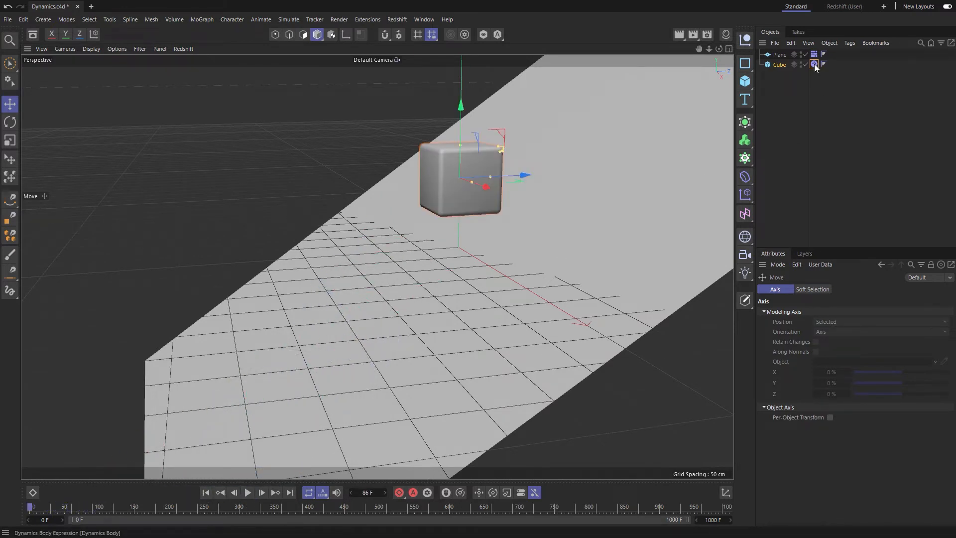
Set the Friction of the Cube's Dynamics Body tag to 295 %, replay the simulation and return to the first frame
{"action": "left_click", "coordinate": [815, 64]}
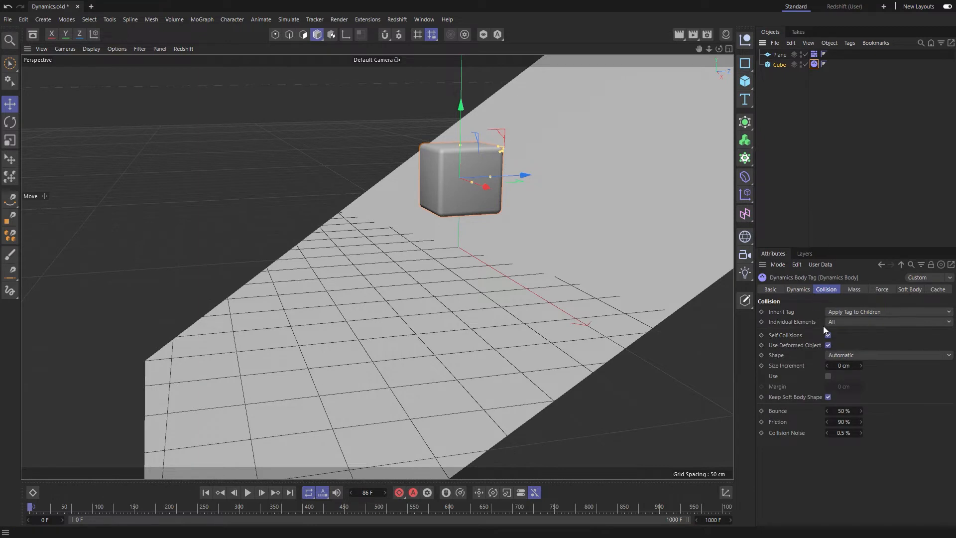
{"action": "left_click", "coordinate": [252, 494]}
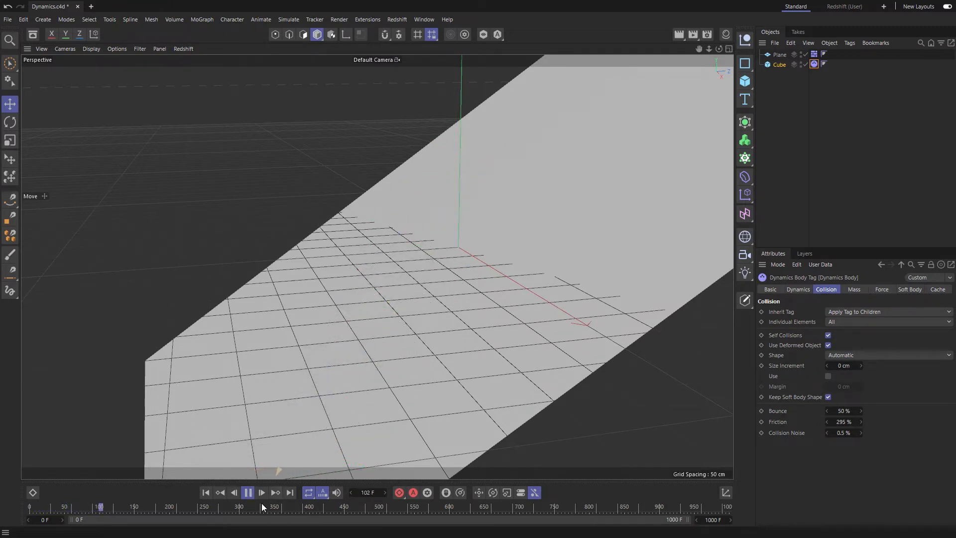
{"action": "left_click", "coordinate": [206, 492]}
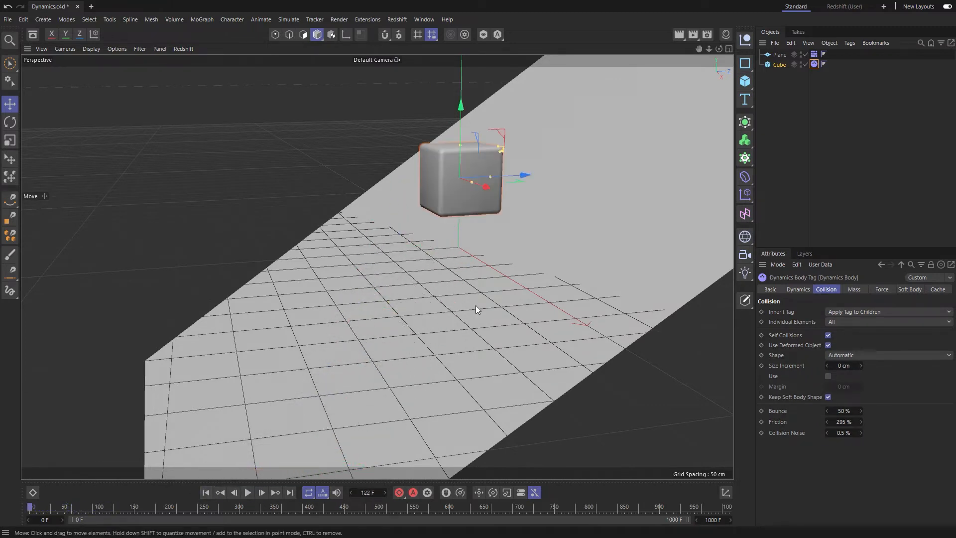
Level the Plane by setting its heading, pitch and bank rotations to 0°
{"action": "left_click", "coordinate": [780, 55]}
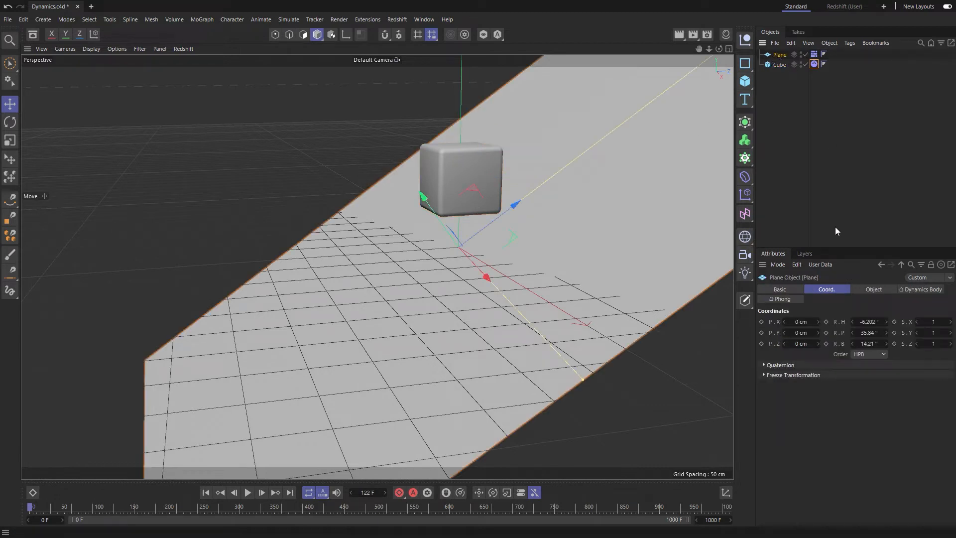
{"action": "right_click", "coordinate": [886, 322]}
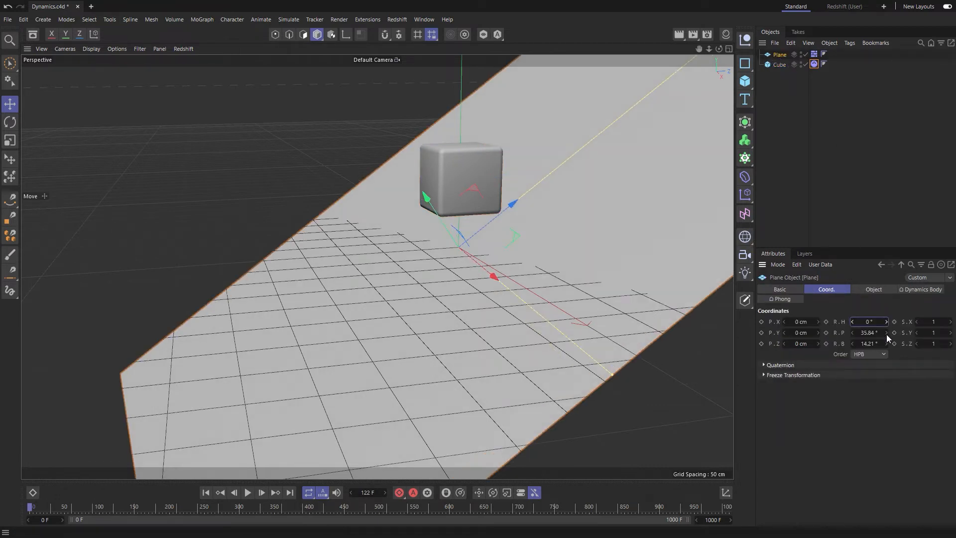
{"action": "right_click", "coordinate": [887, 332]}
{"action": "right_click", "coordinate": [887, 343]}
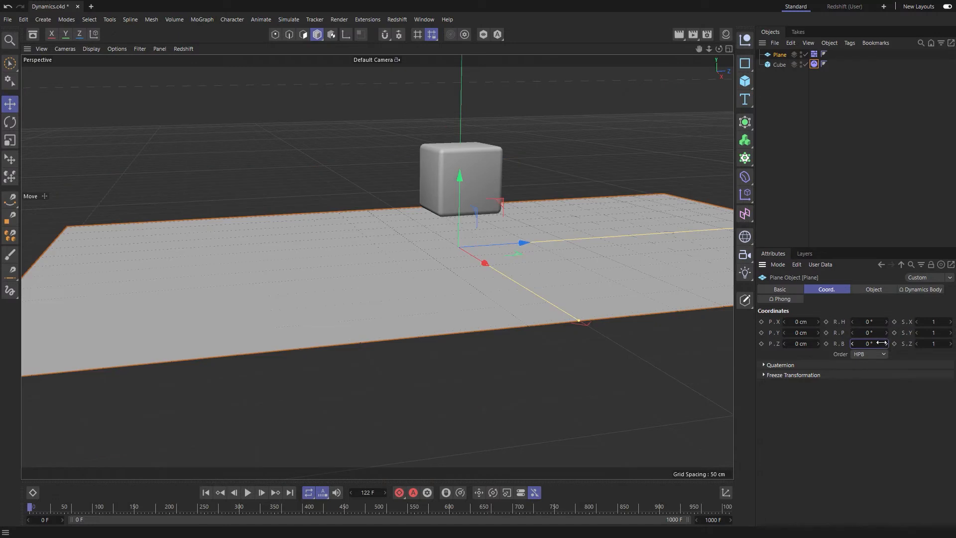
Set the Cube's dynamics Friction to 90 % and duplicate the Cube along the Z axis to about -182 cm
{"action": "left_click", "coordinate": [814, 64]}
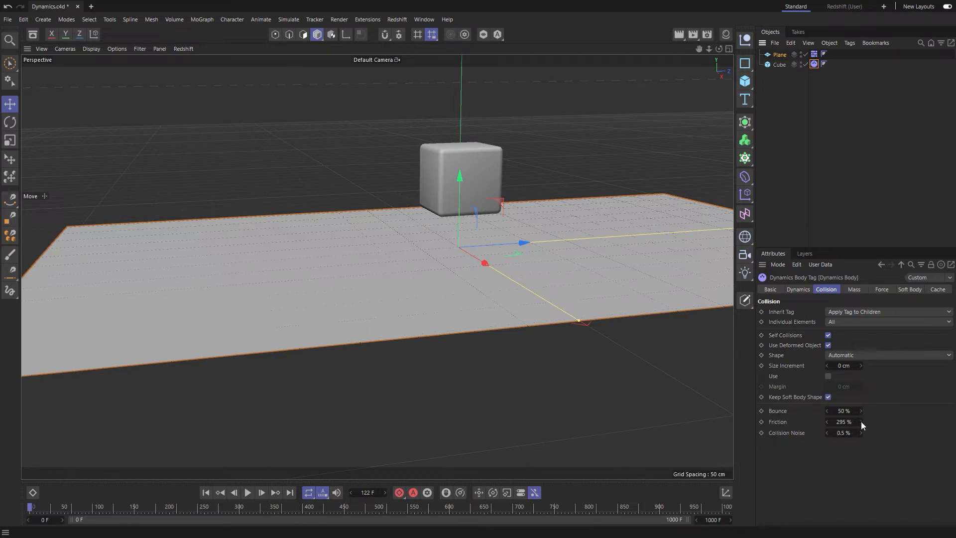
{"action": "left_click_drag", "start_coordinate": [862, 424], "coordinate": [862, 425]}
{"action": "left_click", "coordinate": [780, 64]}
{"action": "left_click_drag", "start_coordinate": [522, 176], "coordinate": [384, 199], "text": "ctrl"}
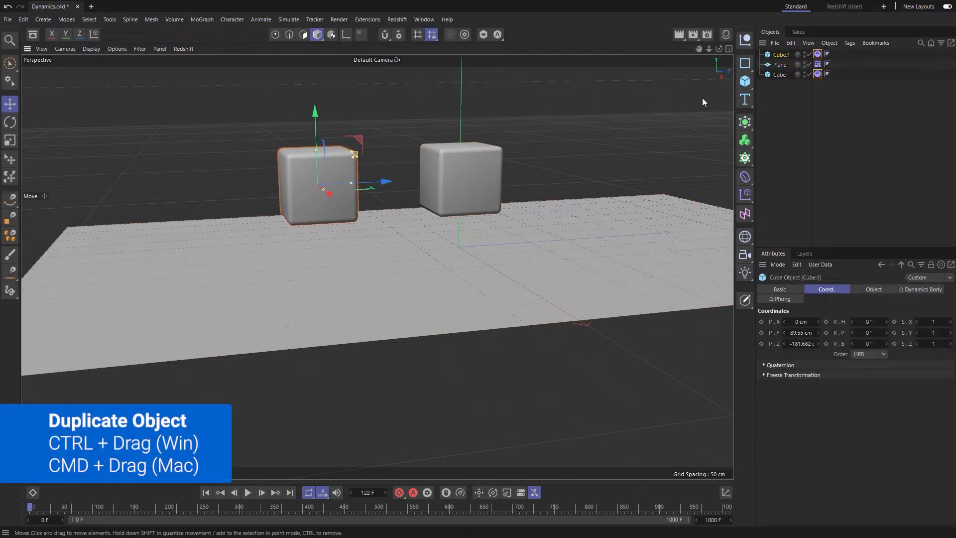
Set the Collision Noise to 10 % on the Dynamics Body tags of both cubes
{"action": "left_click", "coordinate": [818, 75]}
{"action": "left_click", "coordinate": [818, 54], "text": "shift"}
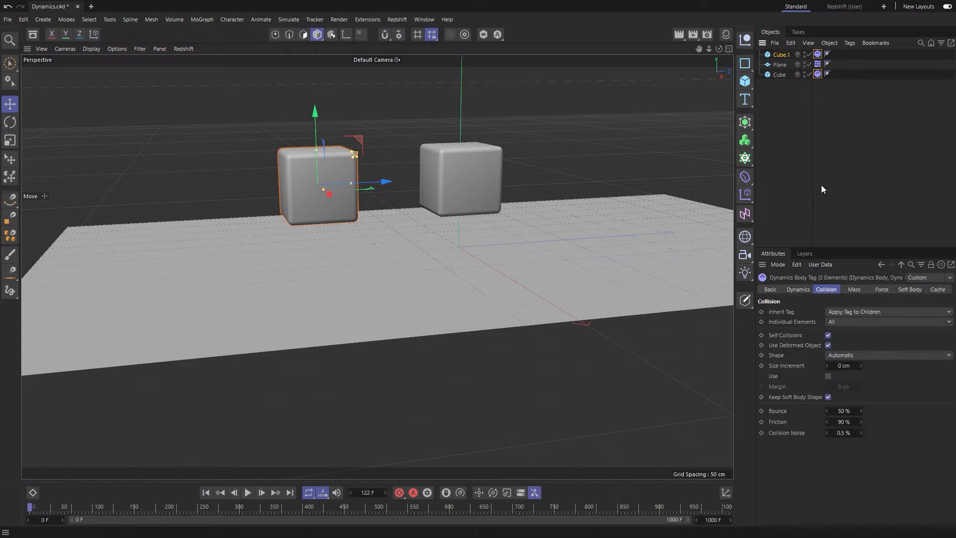
{"action": "double_click", "coordinate": [844, 433]}
{"action": "type", "text": "10"}
{"action": "key", "text": "Return"}
{"action": "left_click", "coordinate": [816, 109]}
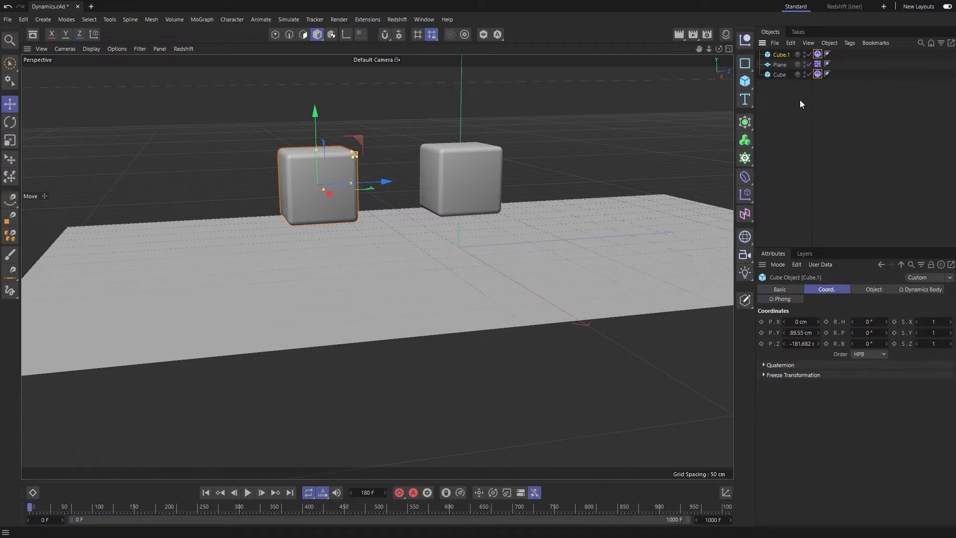
Turn off the Fillet on both cubes
{"action": "left_click", "coordinate": [780, 74]}
{"action": "left_click", "coordinate": [785, 56], "text": "ctrl"}
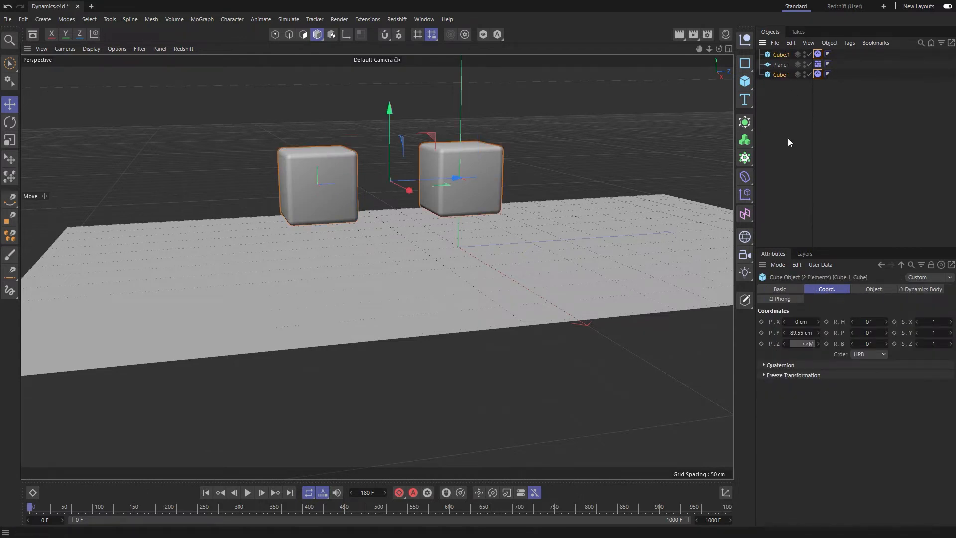
{"action": "left_click", "coordinate": [871, 290]}
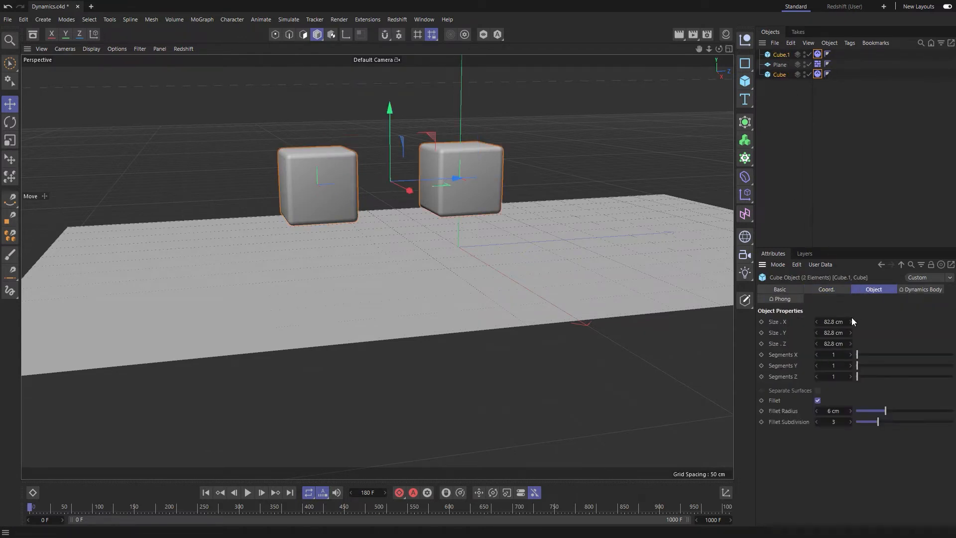
{"action": "left_click", "coordinate": [818, 400]}
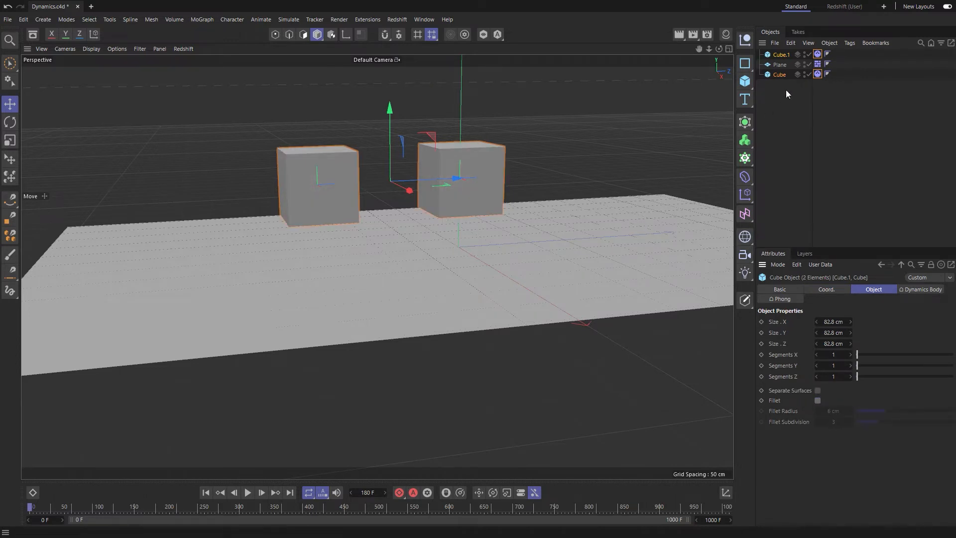
Display the collision settings of both cubes, play the simulation and pause it just after they hit the Plane
{"action": "left_click", "coordinate": [818, 74]}
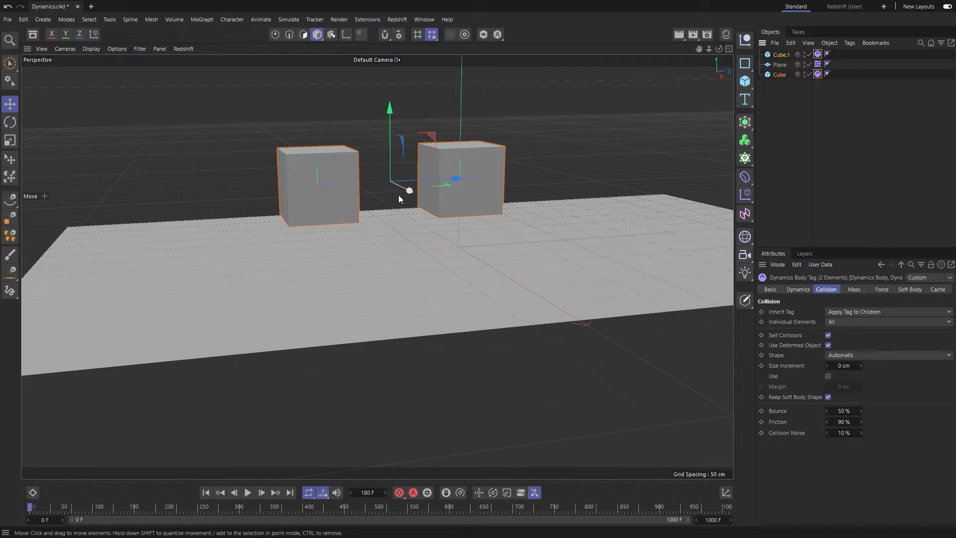
{"action": "left_click", "coordinate": [248, 492]}
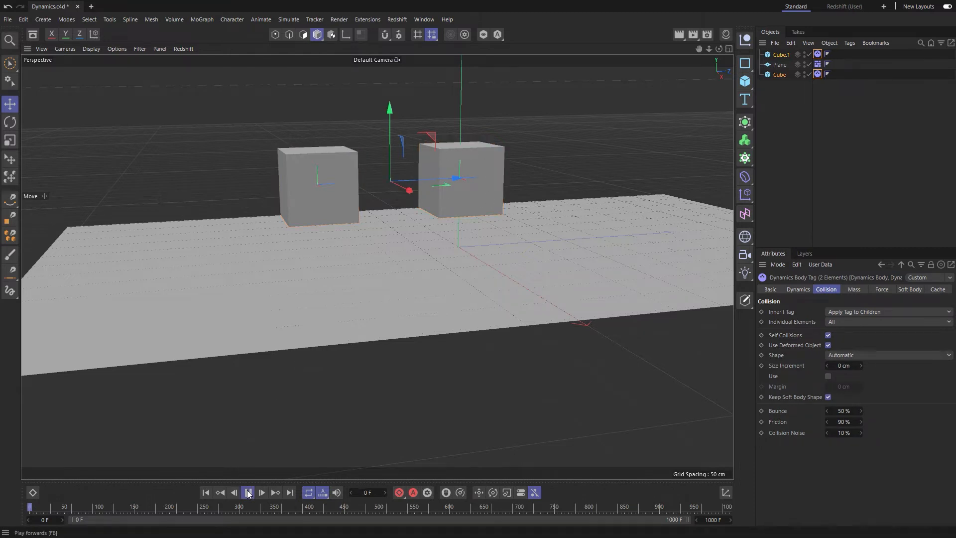
{"action": "left_click", "coordinate": [248, 492]}
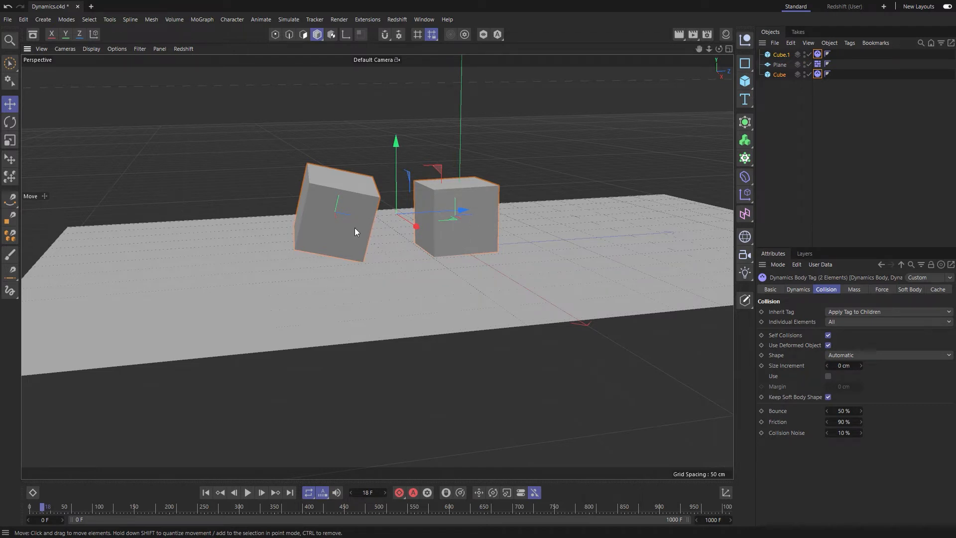
Raise both cubes about 107 cm from their first-frame positions, play the simulation, stop it and return to the first frame
{"action": "left_click_drag", "start_coordinate": [354, 231], "coordinate": [565, 250], "text": "alt"}
{"action": "left_click_drag", "start_coordinate": [217, 468], "coordinate": [279, 242], "text": "alt"}
{"action": "left_click_drag", "start_coordinate": [293, 167], "coordinate": [303, 75]}
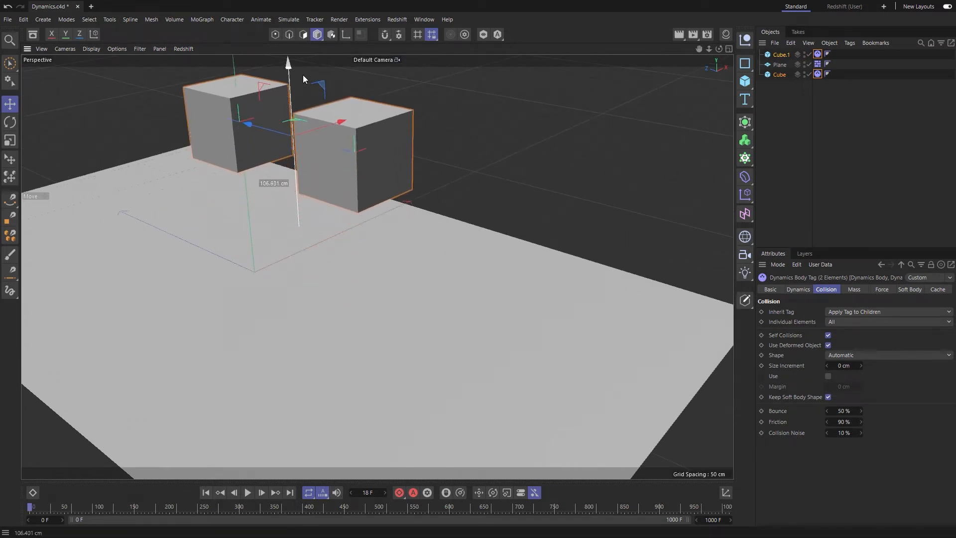
{"action": "left_click", "coordinate": [247, 492]}
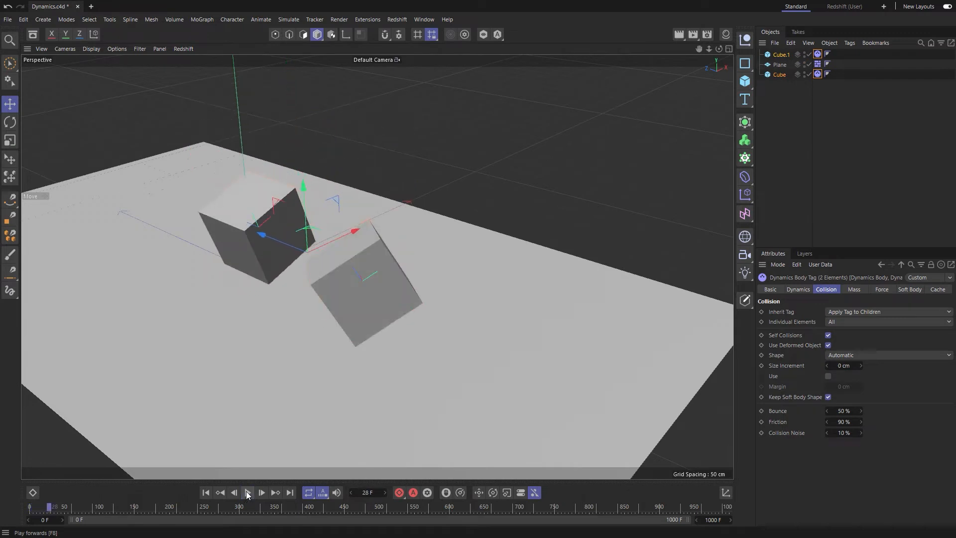
{"action": "left_click", "coordinate": [249, 491]}
{"action": "left_click", "coordinate": [206, 493]}
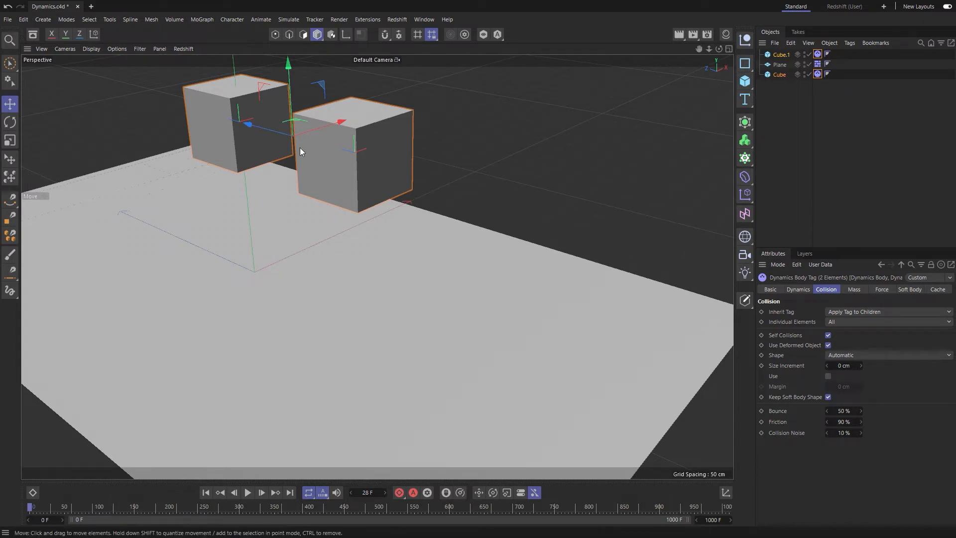
Set the Collision Noise of both cubes to 26 %, replay the simulation and return to the first frame
{"action": "left_click", "coordinate": [247, 494]}
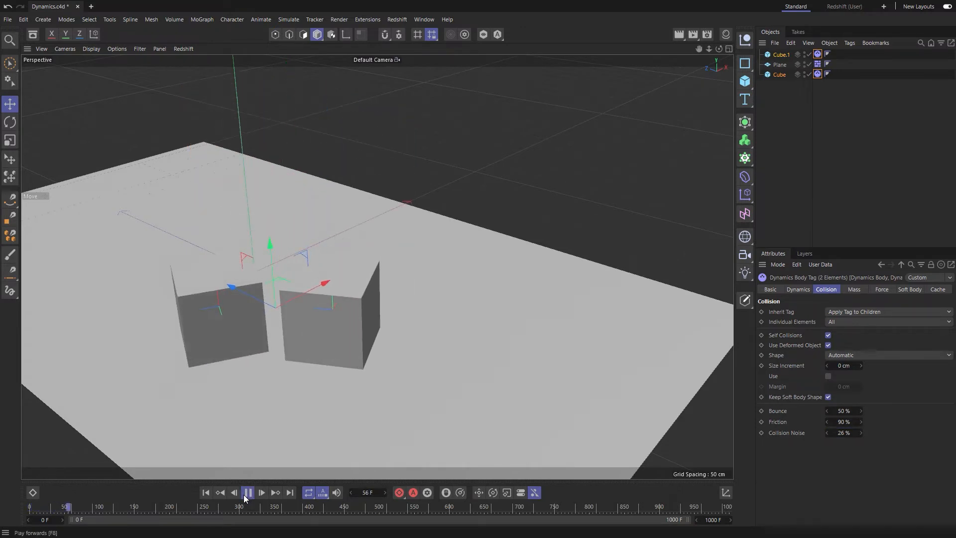
{"action": "left_click", "coordinate": [206, 492]}
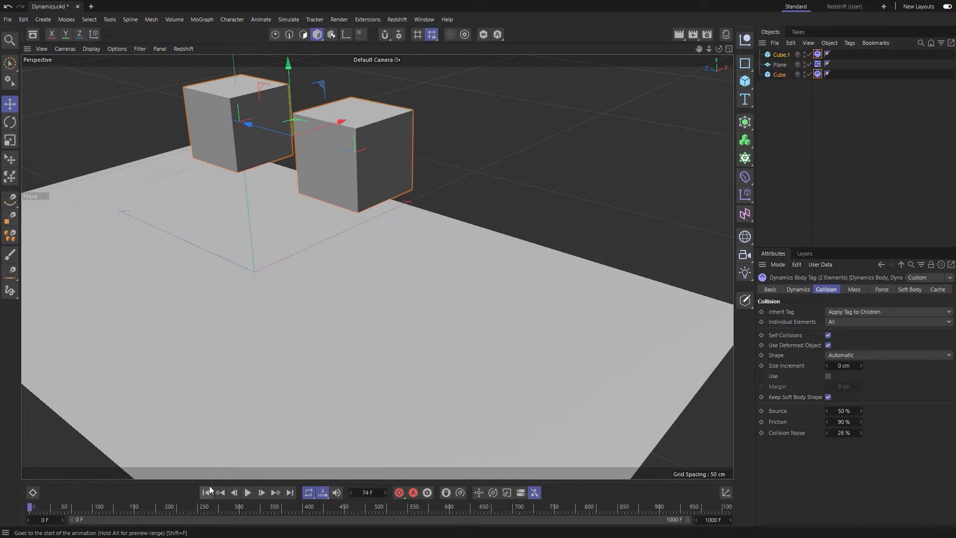
Delete the duplicate Cube.1 and set the remaining Cube's Y position to 0 cm
{"action": "left_click", "coordinate": [782, 92]}
{"action": "left_click", "coordinate": [782, 56]}
{"action": "key", "text": "Delete"}
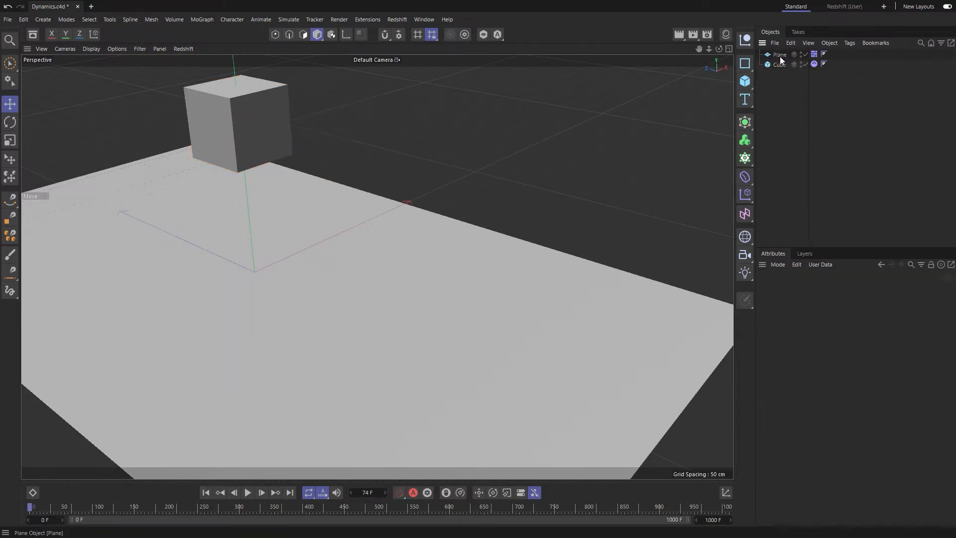
{"action": "left_click", "coordinate": [780, 65]}
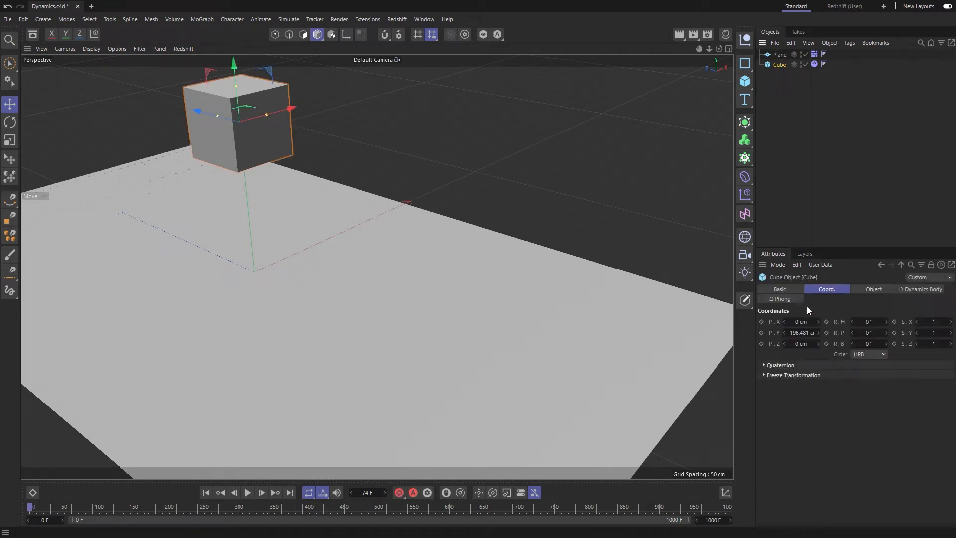
{"action": "right_click", "coordinate": [817, 332]}
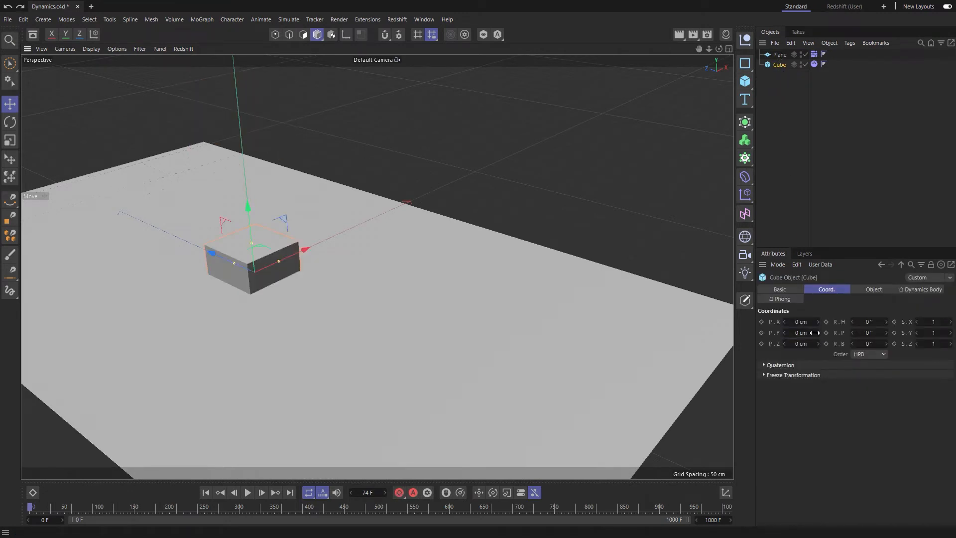
Add a Cloner with the Cube as its child and scale the Cube down to roughly half its size
{"action": "left_click", "coordinate": [745, 158]}
{"action": "left_click", "coordinate": [776, 171]}
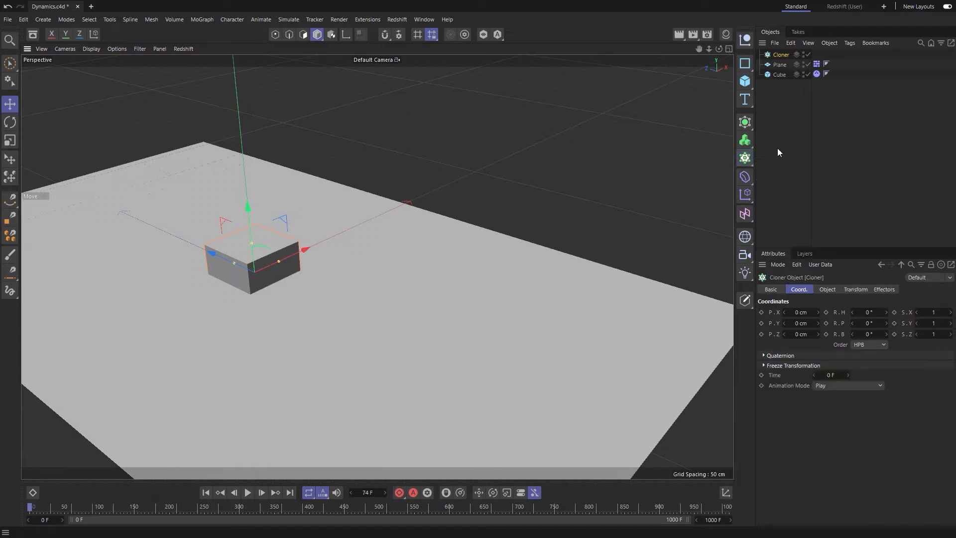
{"action": "left_click_drag", "start_coordinate": [778, 75], "coordinate": [781, 55]}
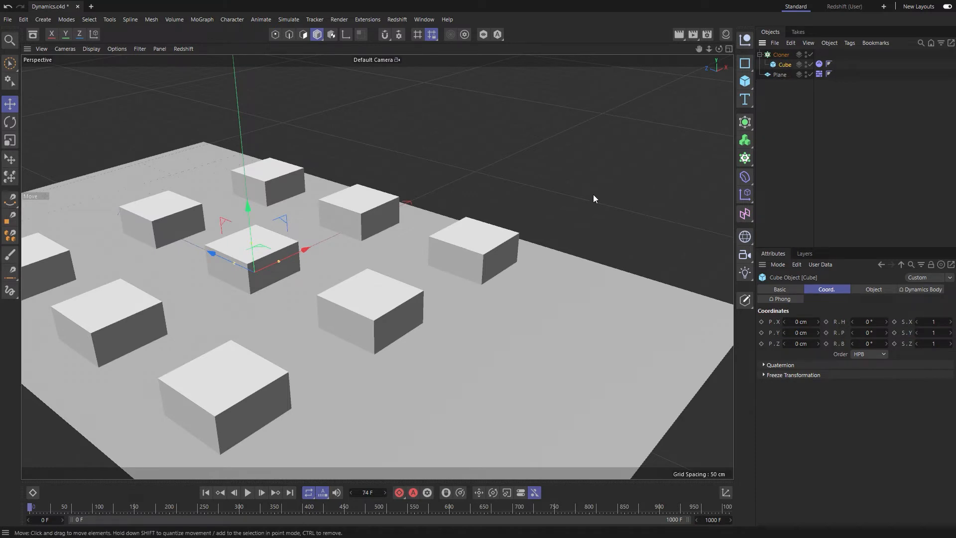
{"action": "key", "text": "t"}
{"action": "mouse_move", "coordinate": [451, 244]}
{"action": "left_mouse_down"}
{"action": "mouse_move", "coordinate": [345, 306]}
{"action": "mouse_move", "coordinate": [294, 351]}
{"action": "left_mouse_up"}
Set the Cloner's grid count along Y to 3
{"action": "left_click", "coordinate": [781, 54]}
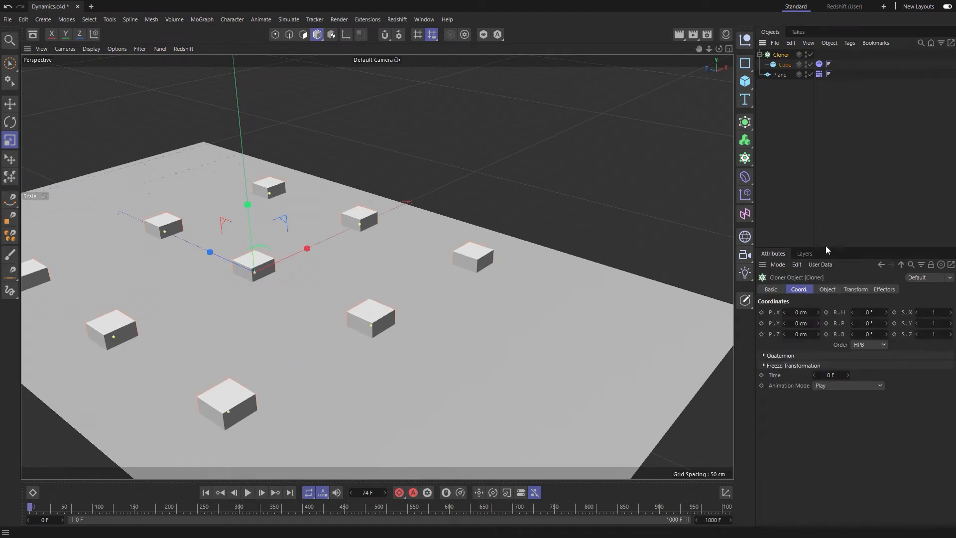
{"action": "left_click", "coordinate": [829, 290]}
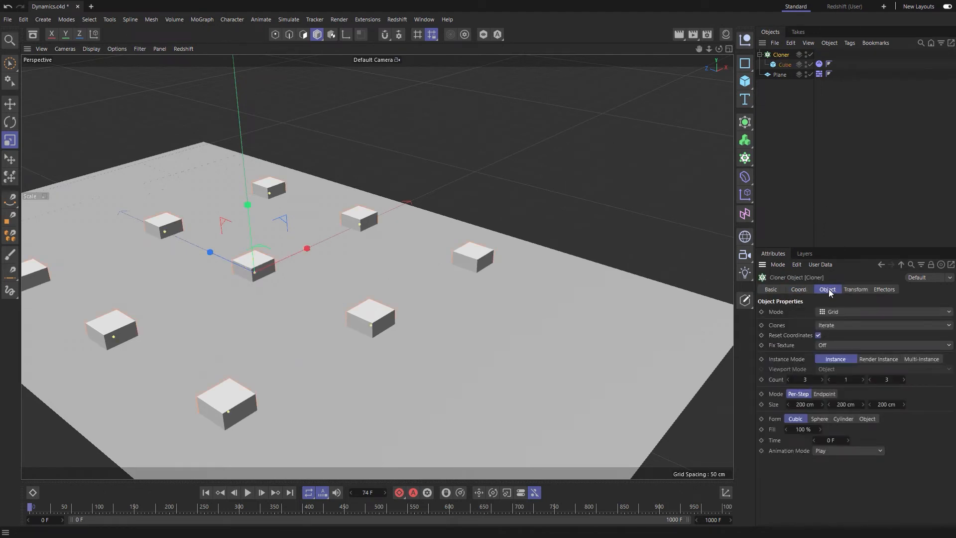
{"action": "left_click", "coordinate": [863, 380]}
{"action": "left_click", "coordinate": [863, 379]}
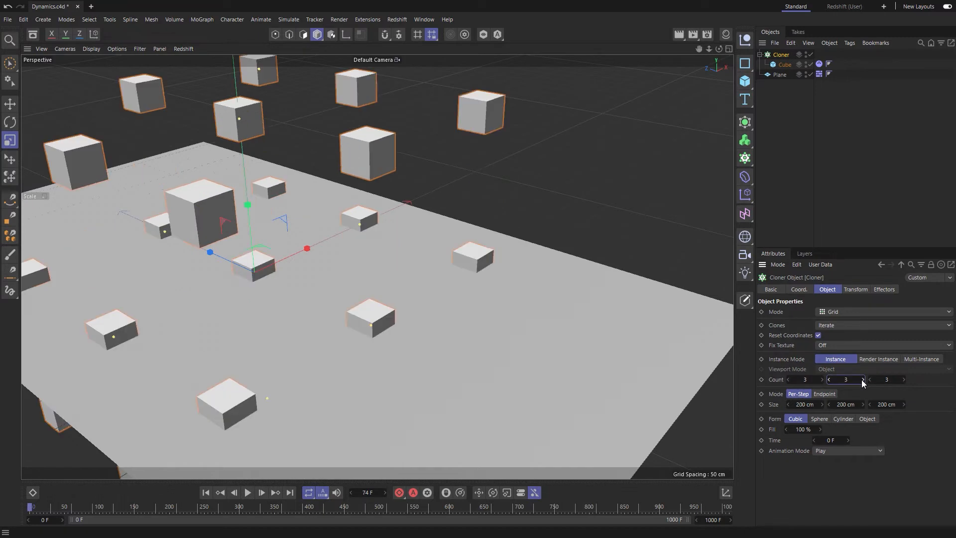
Set the Cloner's per-step size to 45 cm along X, Y and Z
{"action": "double_click", "coordinate": [804, 404]}
{"action": "type", "text": "45"}
{"action": "key", "text": "Tab"}
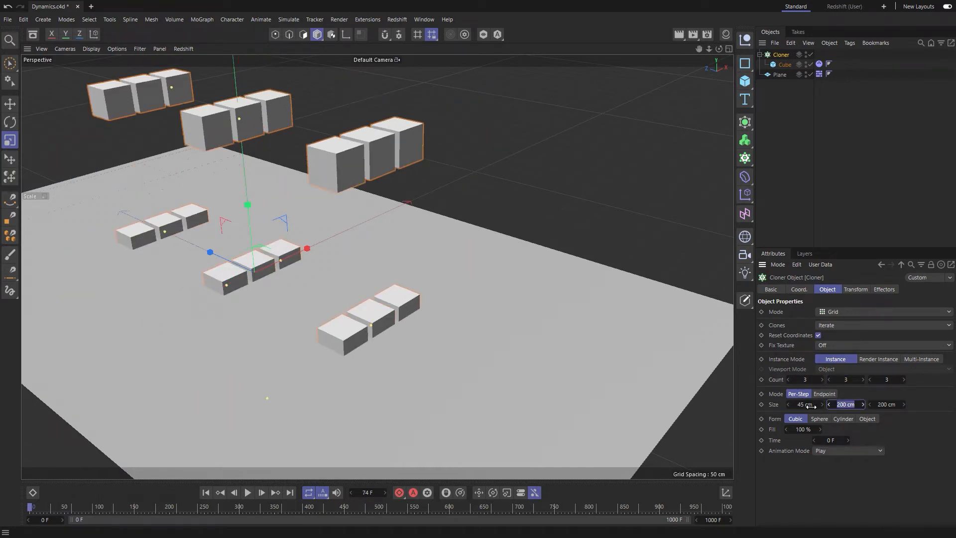
{"action": "type", "text": "45"}
{"action": "key", "text": "Tab"}
{"action": "type", "text": "45"}
{"action": "key", "text": "Tab"}
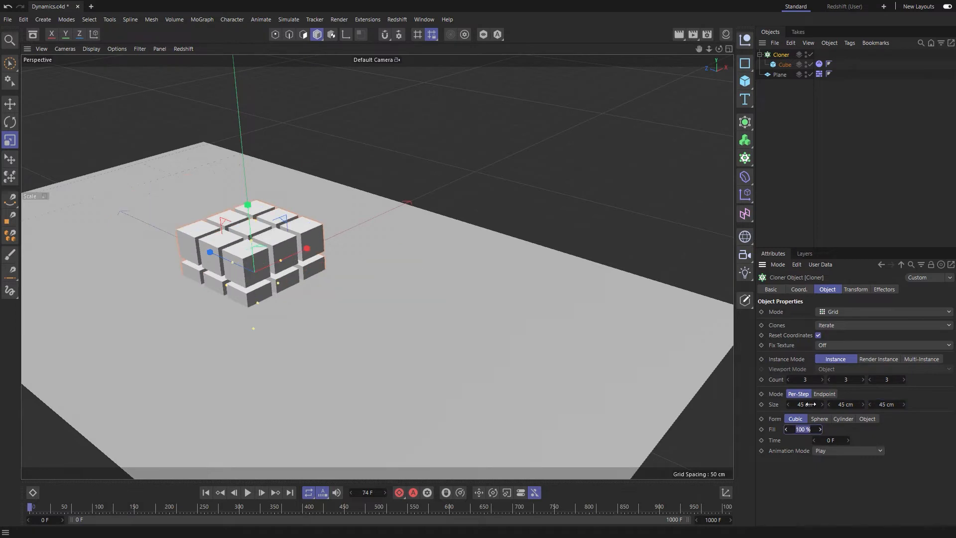
Raise the Cloner above the plane, play the simulation, stop it and return to the first frame
{"action": "left_click", "coordinate": [780, 55]}
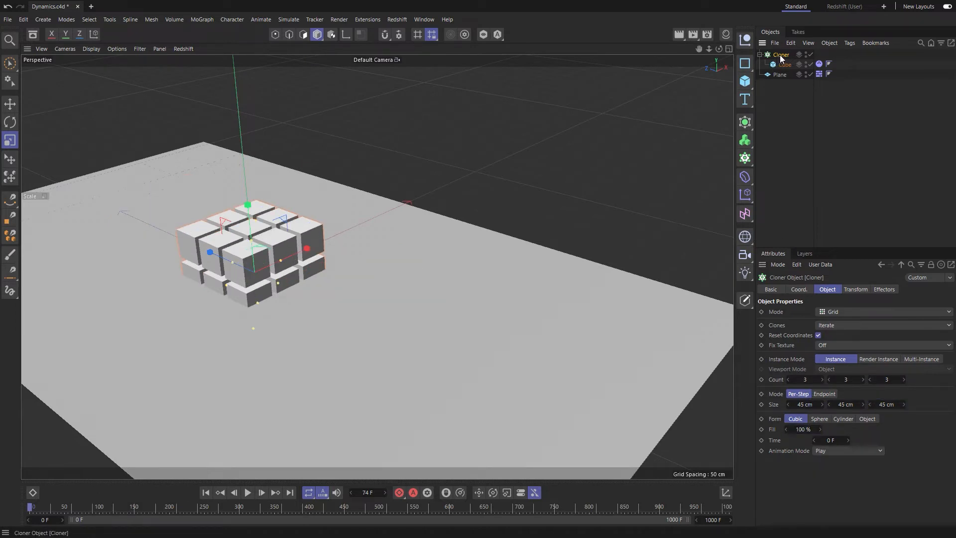
{"action": "key", "text": "e"}
{"action": "mouse_move", "coordinate": [247, 223]}
{"action": "left_mouse_down"}
{"action": "mouse_move", "coordinate": [245, 118]}
{"action": "mouse_move", "coordinate": [287, 108]}
{"action": "left_mouse_up"}
{"action": "right_click_drag", "start_coordinate": [294, 140], "coordinate": [275, 151], "text": "alt"}
{"action": "middle_click_drag", "start_coordinate": [279, 154], "coordinate": [316, 206], "text": "alt"}
{"action": "left_click", "coordinate": [247, 493]}
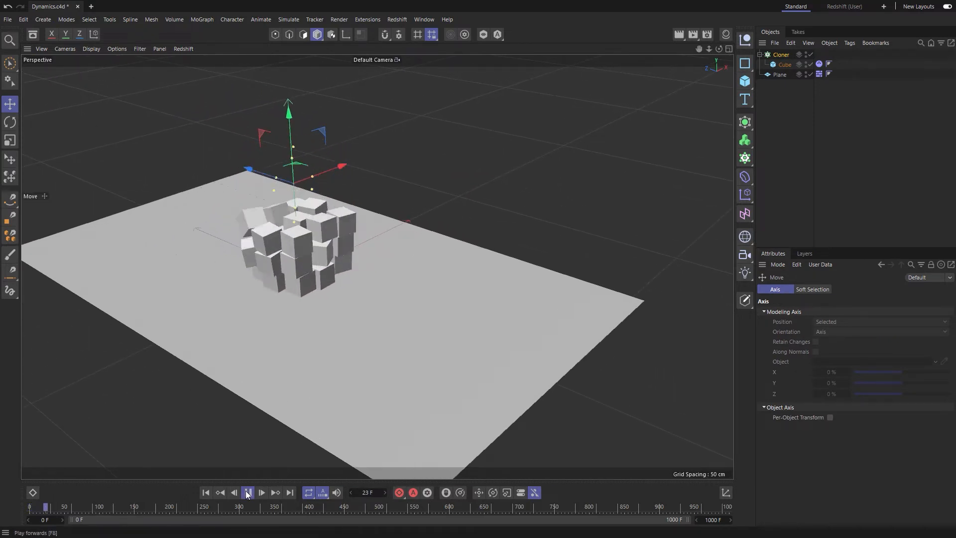
{"action": "left_click", "coordinate": [248, 494]}
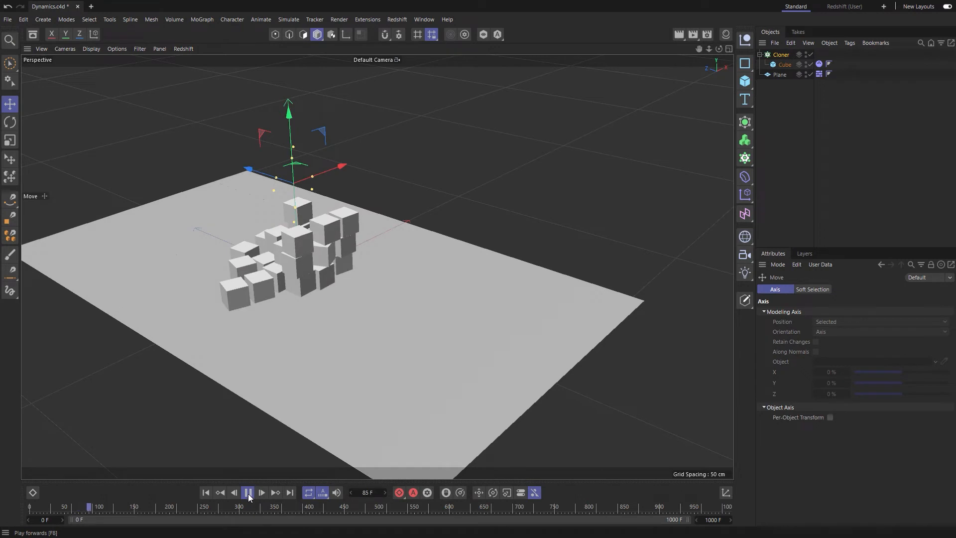
{"action": "left_click", "coordinate": [207, 492]}
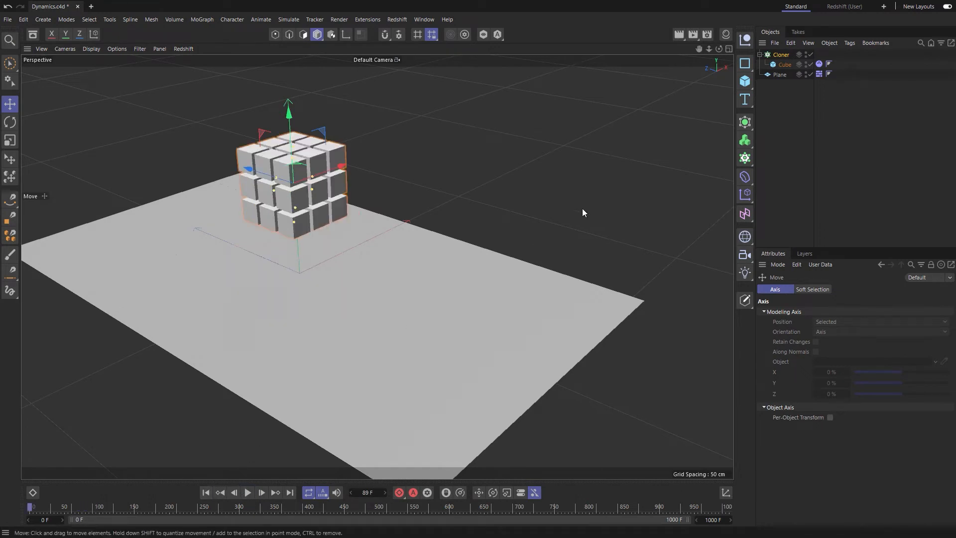
Increase the Cloner's grid count to 10 along X, 5 along Y and 5 along Z
{"action": "left_click", "coordinate": [781, 54]}
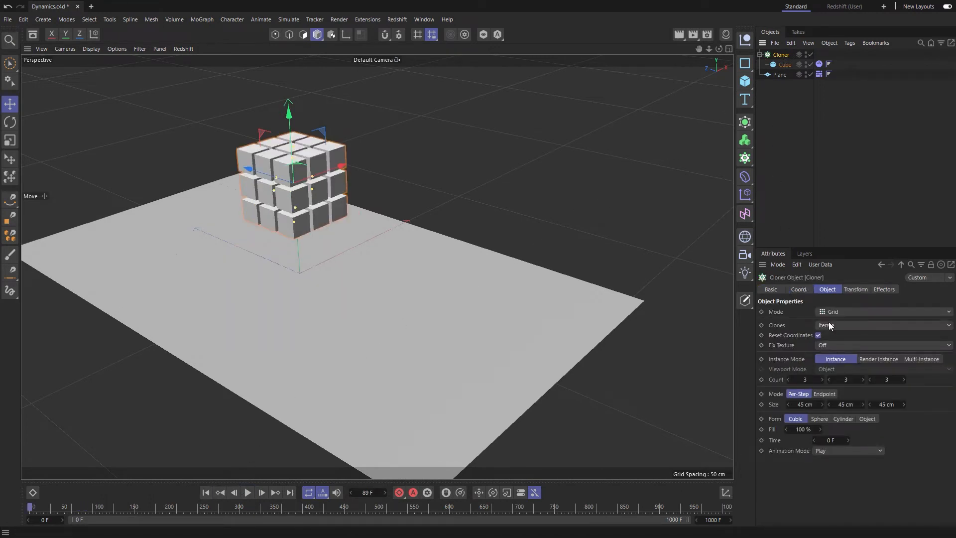
{"action": "left_click_drag", "start_coordinate": [821, 380], "coordinate": [864, 379]}
{"action": "left_click", "coordinate": [830, 380]}
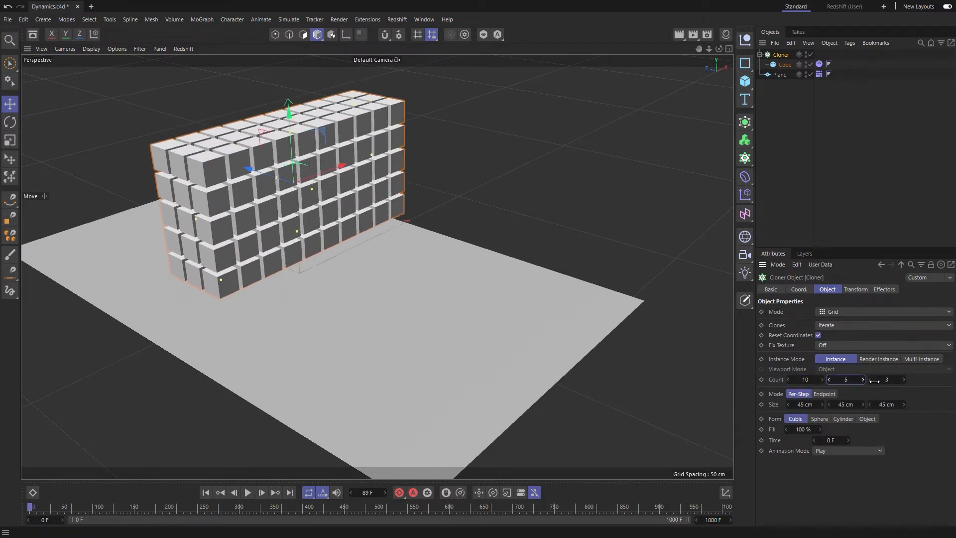
{"action": "left_click", "coordinate": [905, 380]}
{"action": "left_click", "coordinate": [905, 380]}
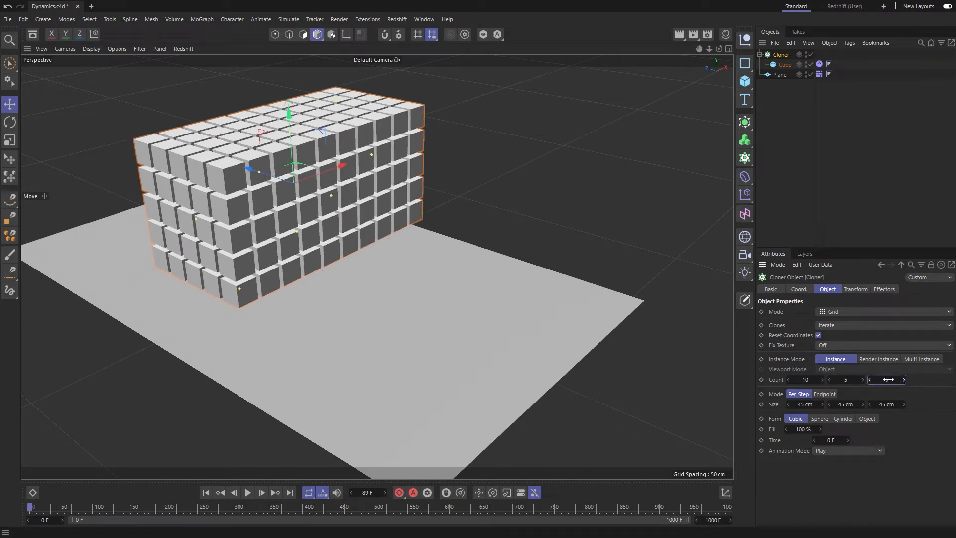
Play the simulation of the enlarged clone block, stop it and return to the first frame
{"action": "left_click", "coordinate": [248, 492]}
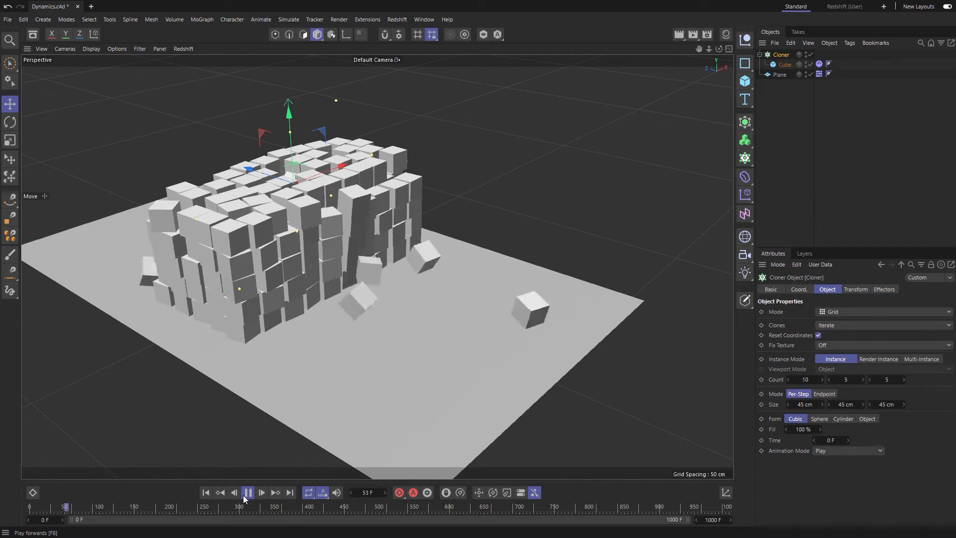
{"action": "left_click", "coordinate": [247, 492]}
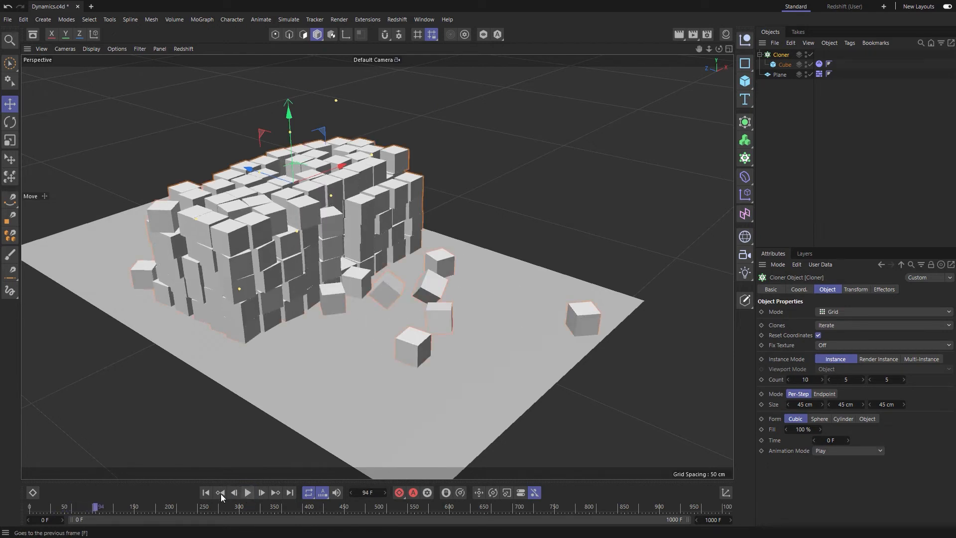
{"action": "left_click", "coordinate": [206, 492]}
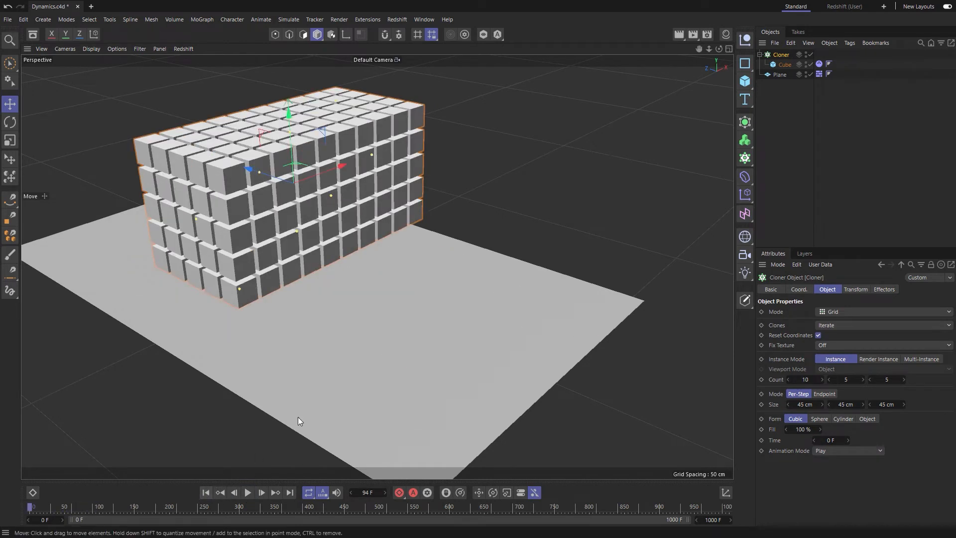
Reset the Collision Noise of the cube's Dynamics Body tag to 0.5 %, replay the simulation and return to the first frame
{"action": "left_click", "coordinate": [819, 65]}
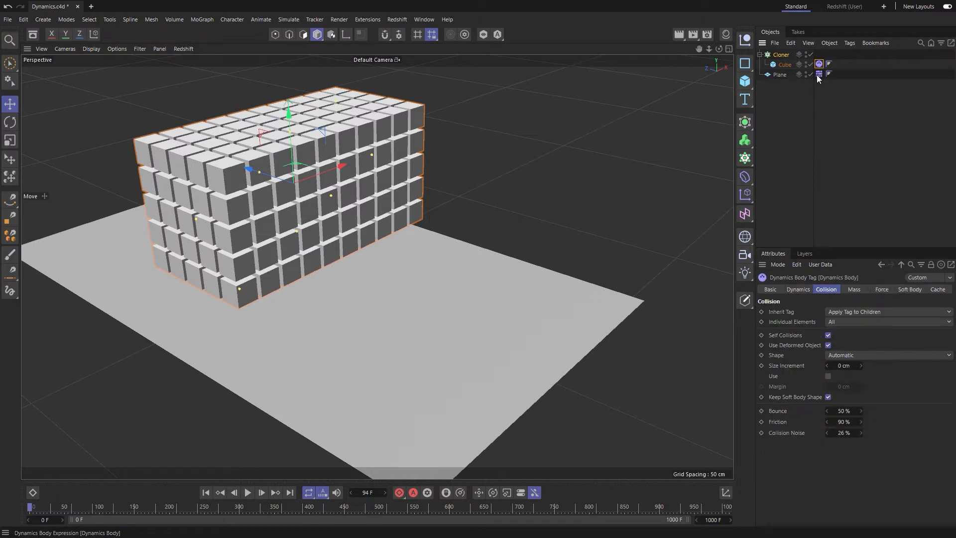
{"action": "right_click", "coordinate": [861, 433]}
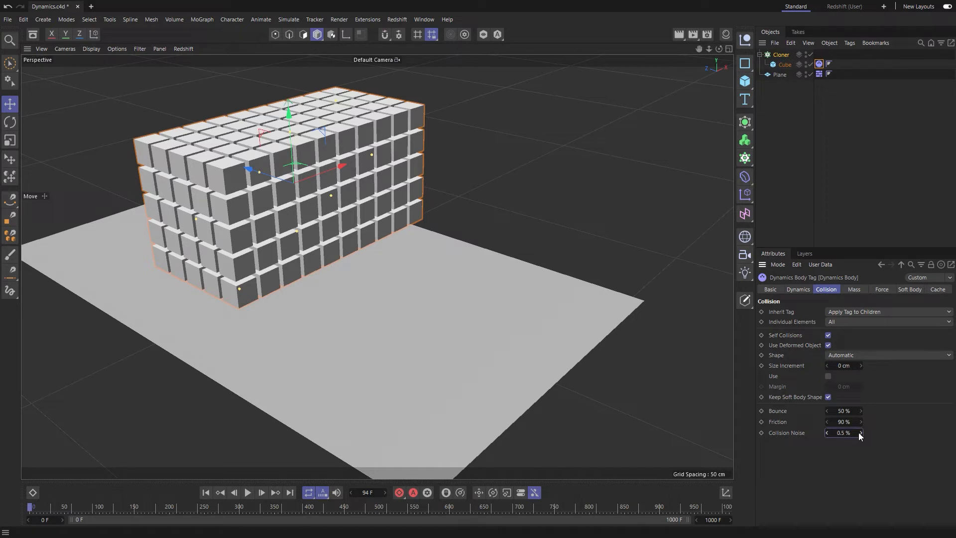
{"action": "left_click", "coordinate": [249, 493]}
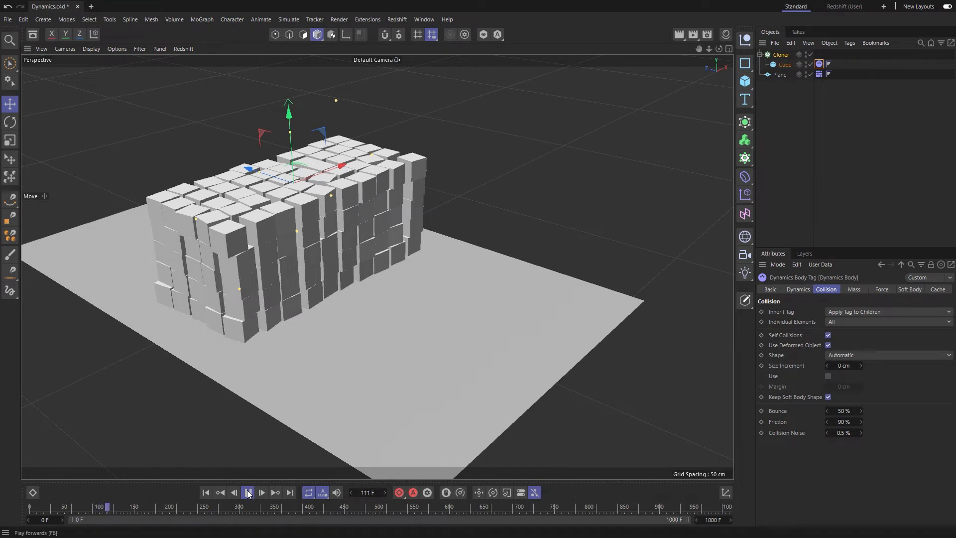
{"action": "left_click", "coordinate": [248, 493]}
{"action": "left_click", "coordinate": [206, 493]}
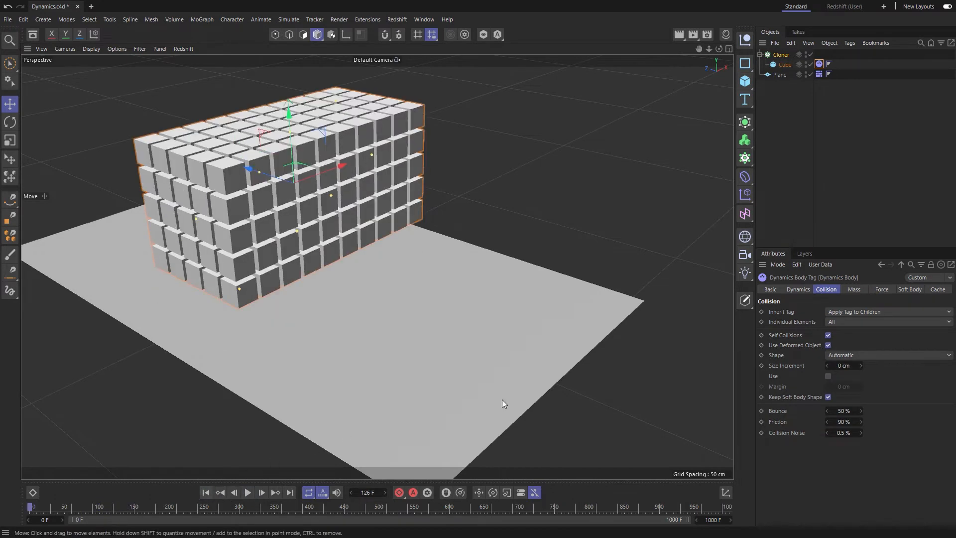
Try a Collision Noise of 28.1 % on the cloned cubes, replay the simulation and return to the first frame
{"action": "left_click_drag", "start_coordinate": [846, 432], "coordinate": [853, 432]}
{"action": "left_click", "coordinate": [247, 492]}
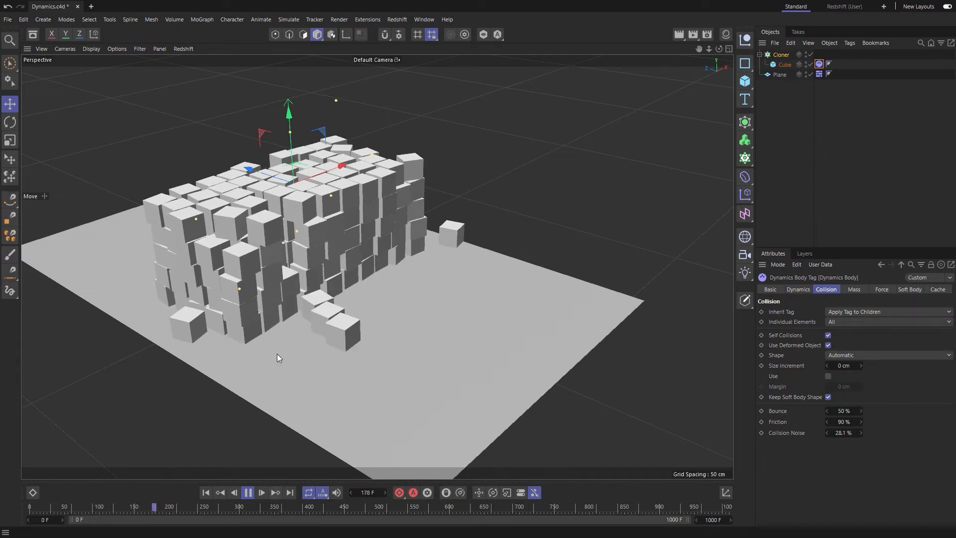
{"action": "left_click", "coordinate": [248, 493]}
{"action": "left_click", "coordinate": [205, 493]}
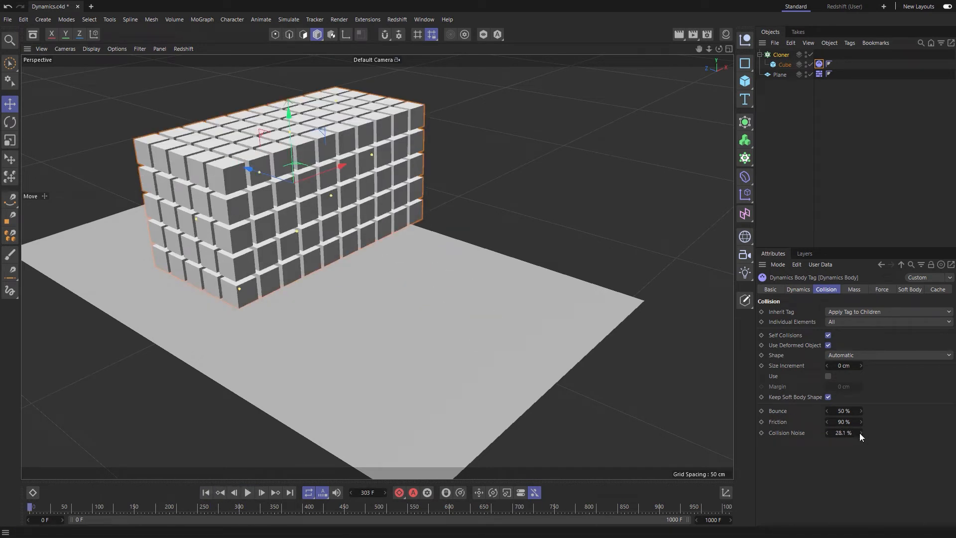
Restore the cloned cubes' Collision Noise to 0.5 % and start playing the simulation
{"action": "left_click_drag", "start_coordinate": [859, 432], "coordinate": [860, 433]}
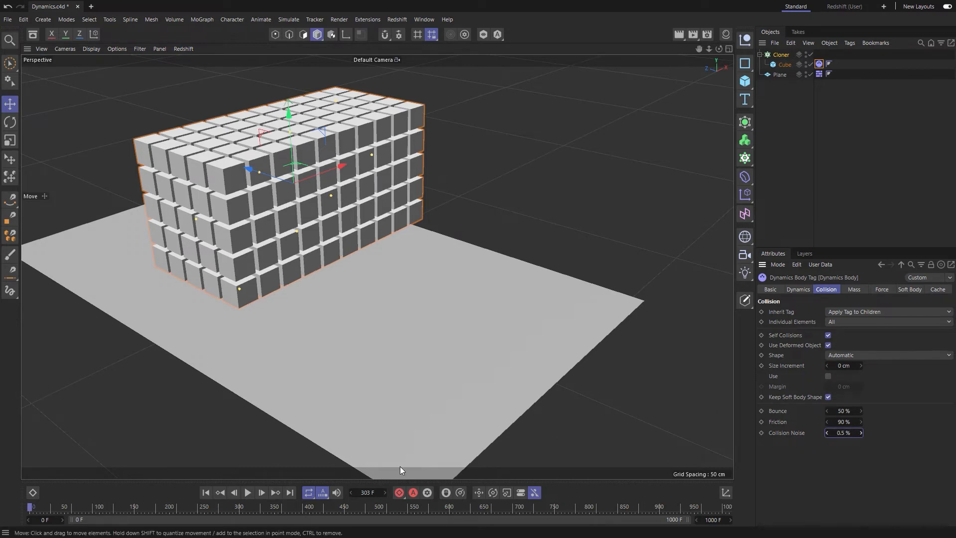
{"action": "left_click", "coordinate": [247, 492]}
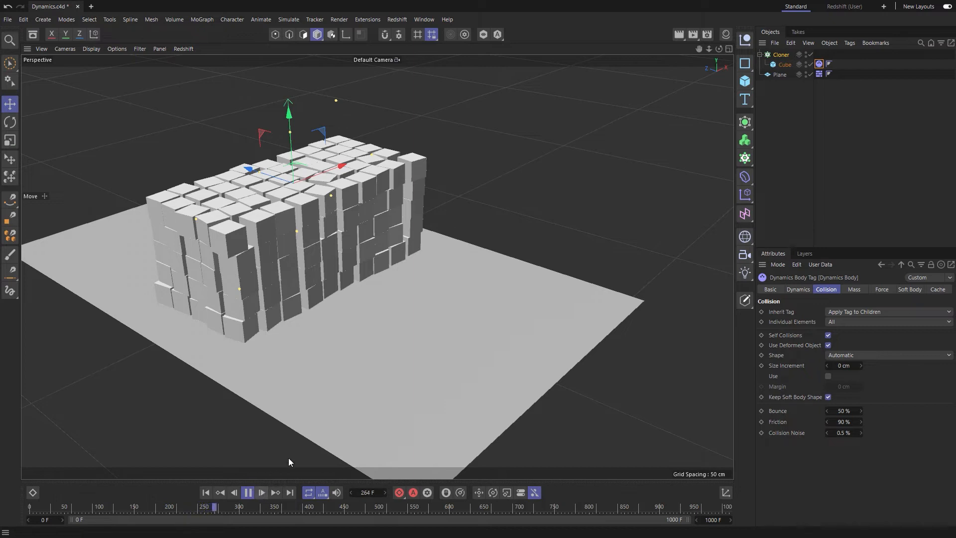
Add a Sphere while the simulation is playing and raise it clear above the stack of cloned cubes
{"action": "left_click", "coordinate": [746, 81]}
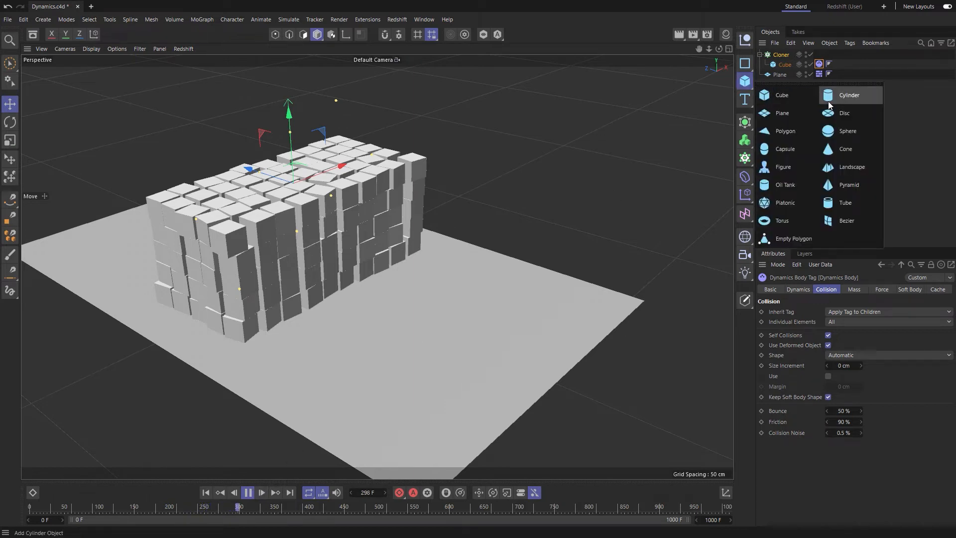
{"action": "left_click", "coordinate": [845, 132]}
{"action": "left_click_drag", "start_coordinate": [307, 213], "coordinate": [289, 79]}
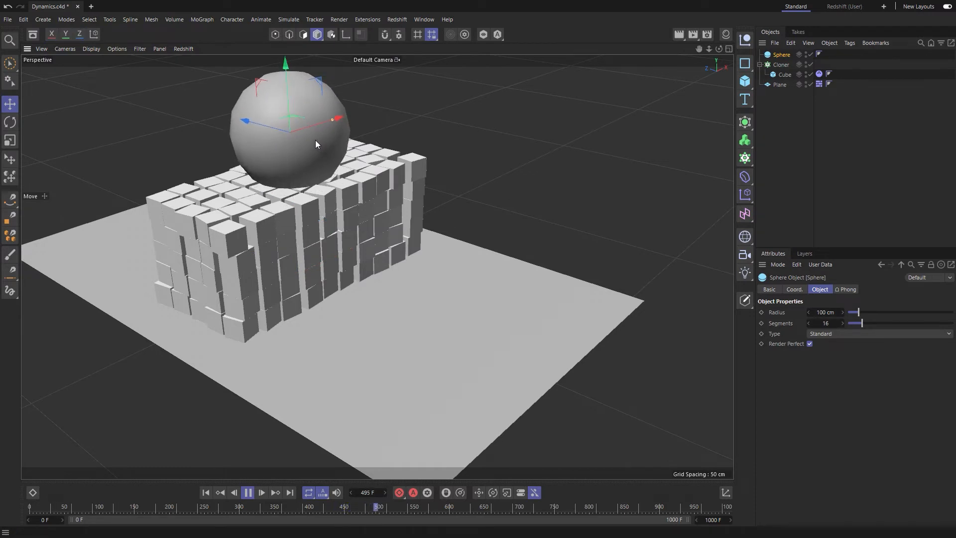
{"action": "scroll", "coordinate": [315, 140], "scroll_direction": "down", "scroll_amount": 5}
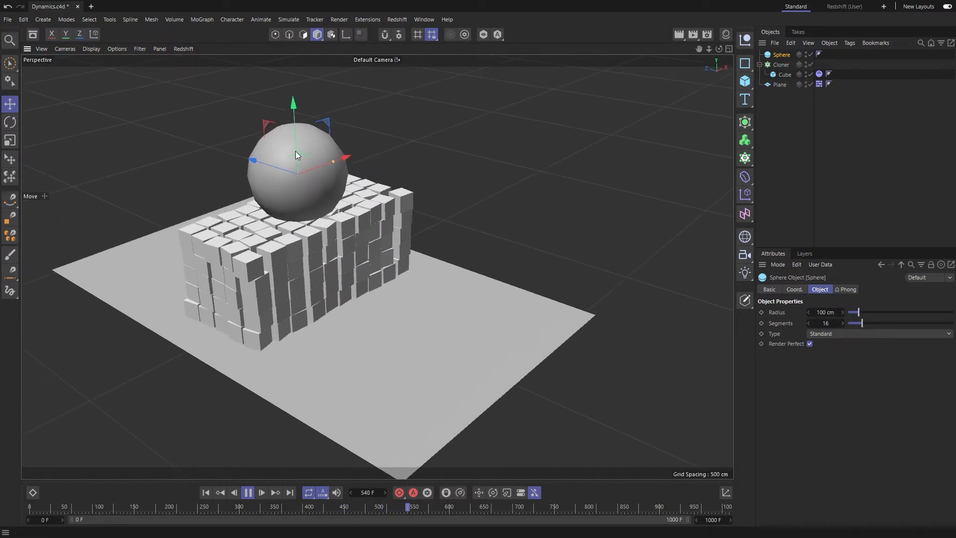
{"action": "left_click_drag", "start_coordinate": [295, 151], "coordinate": [292, 102]}
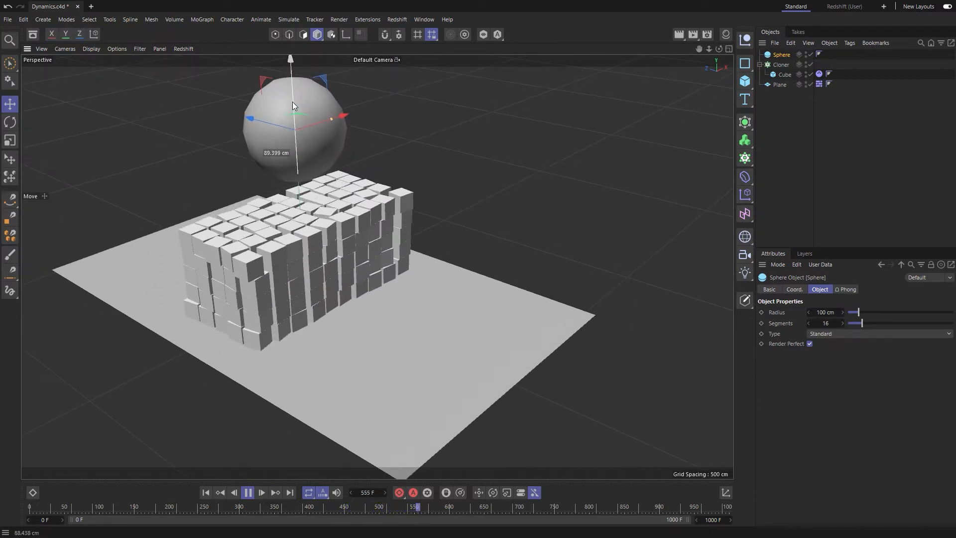
Give the Sphere a Rigid Body tag, let it fall onto the cubes, stop the playback and return to the first frame
{"action": "right_click", "coordinate": [780, 56]}
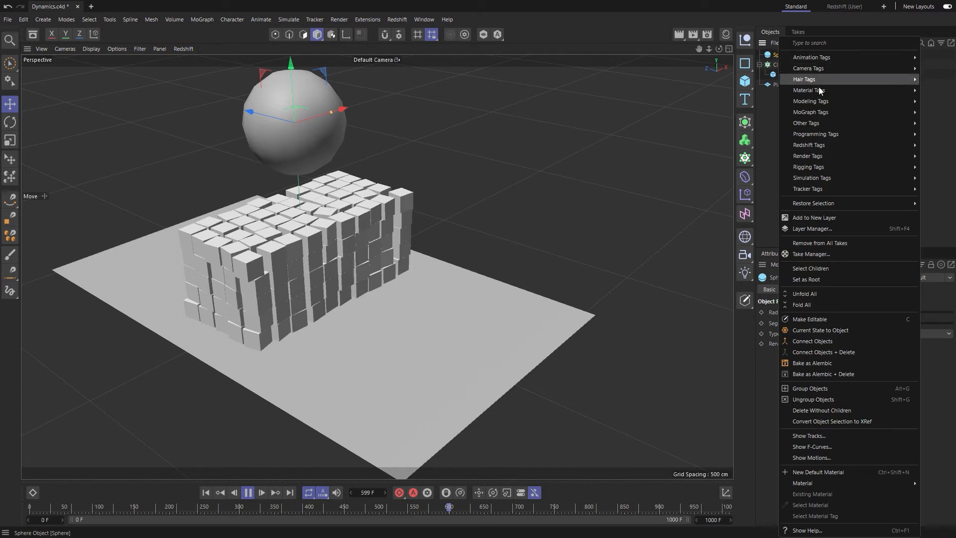
{"action": "mouse_move", "coordinate": [806, 176]}
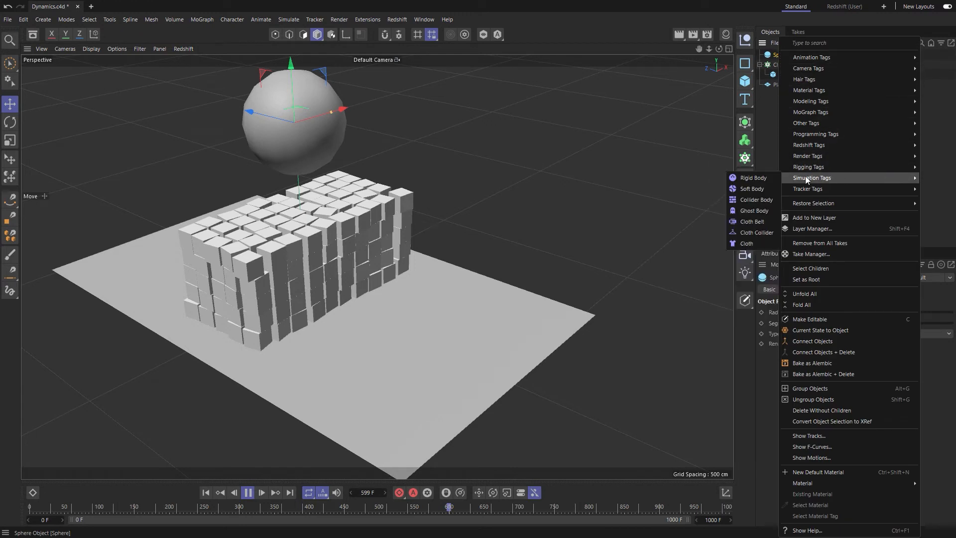
{"action": "left_click", "coordinate": [762, 178]}
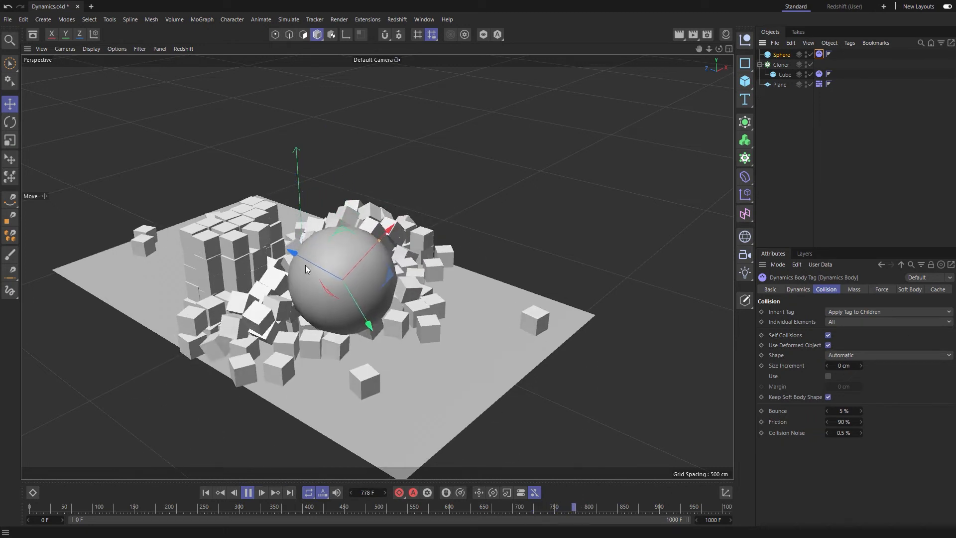
{"action": "left_click", "coordinate": [248, 493]}
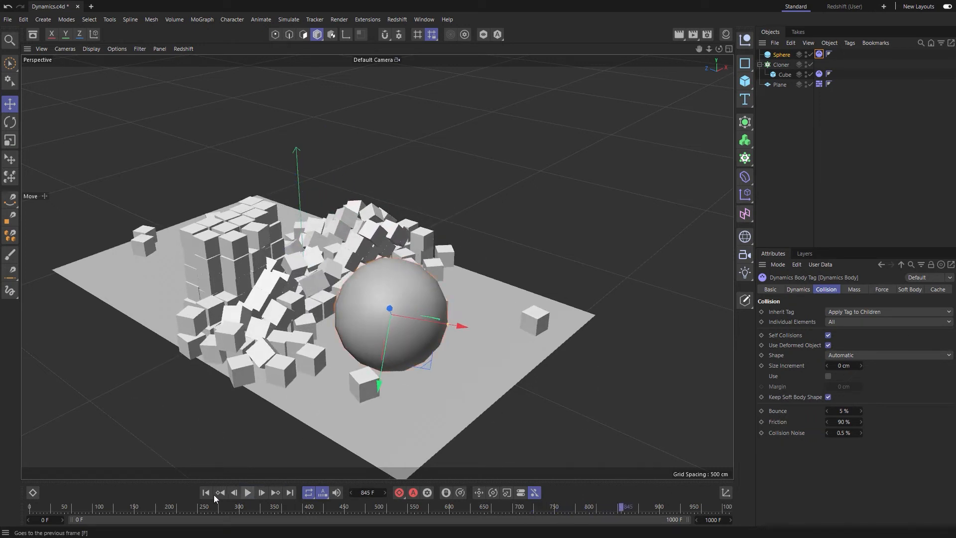
{"action": "left_click", "coordinate": [206, 493]}
Raise the Sphere higher above the clone block, replay the simulation, stop it and return to the first frame
{"action": "left_click_drag", "start_coordinate": [317, 250], "coordinate": [326, 217], "text": "alt"}
{"action": "right_click_drag", "start_coordinate": [326, 216], "coordinate": [317, 246], "text": "alt"}
{"action": "middle_click_drag", "start_coordinate": [318, 246], "coordinate": [327, 272], "text": "alt"}
{"action": "left_click_drag", "start_coordinate": [337, 182], "coordinate": [333, 100]}
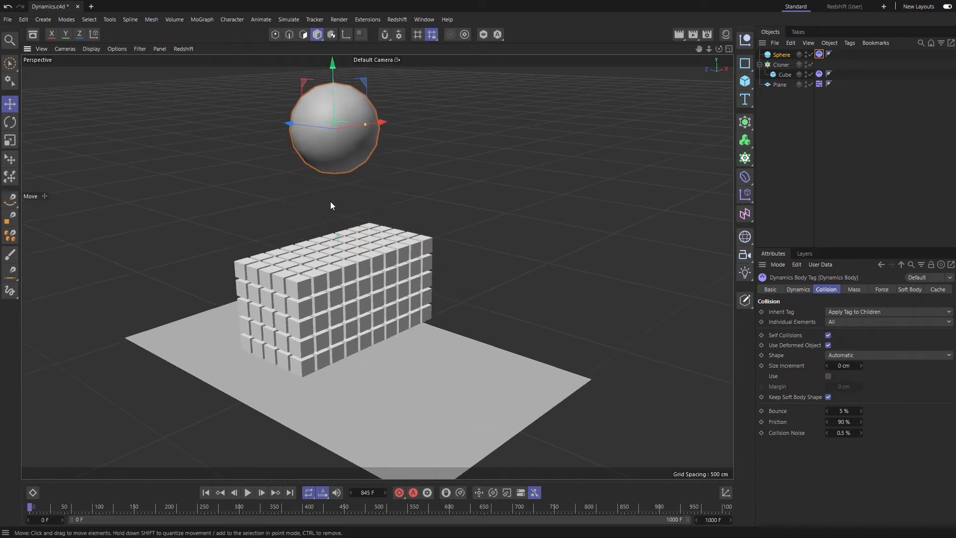
{"action": "left_click", "coordinate": [248, 492]}
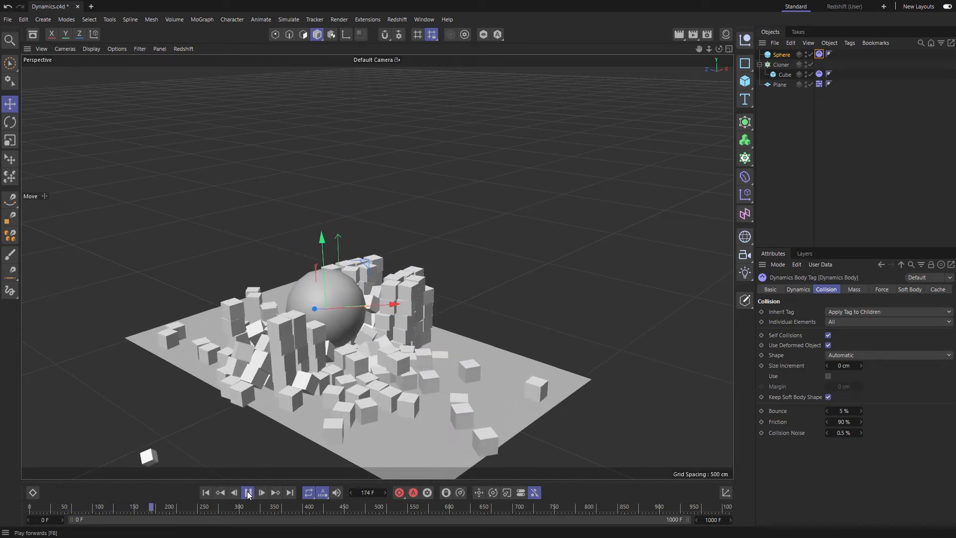
{"action": "left_click", "coordinate": [248, 492]}
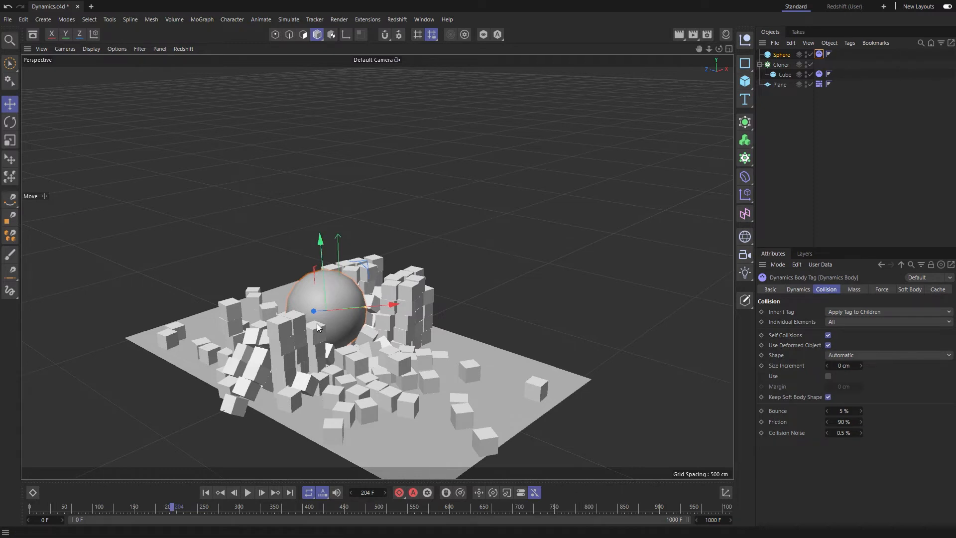
{"action": "left_click", "coordinate": [206, 492]}
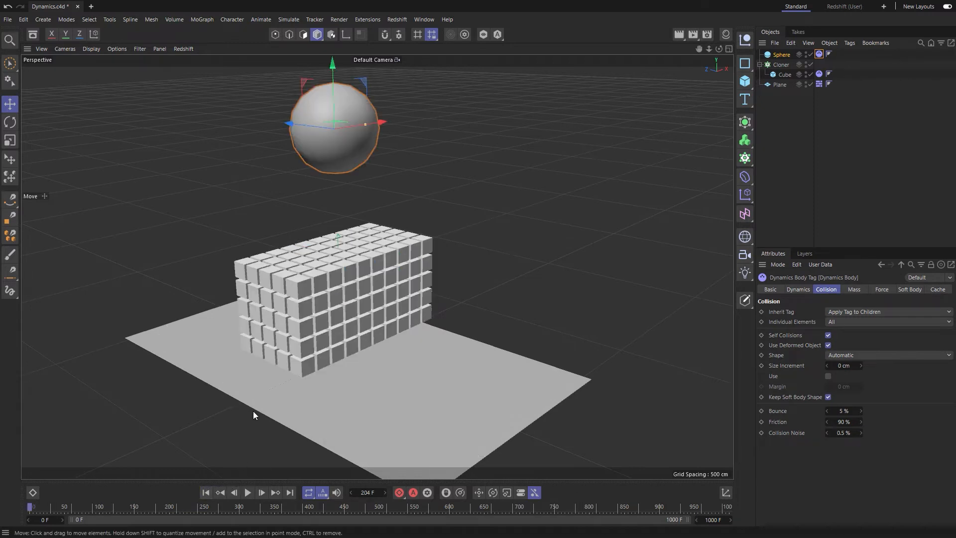
Set the cloned cubes' dynamics Trigger to On Collision, then play the simulation and stop it after the sphere hits them
{"action": "left_click", "coordinate": [820, 74]}
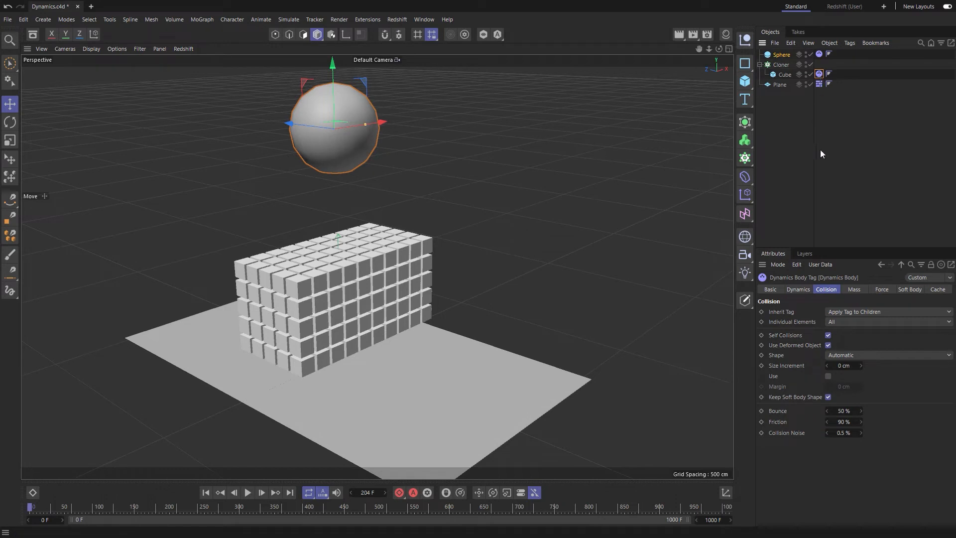
{"action": "left_click", "coordinate": [802, 289]}
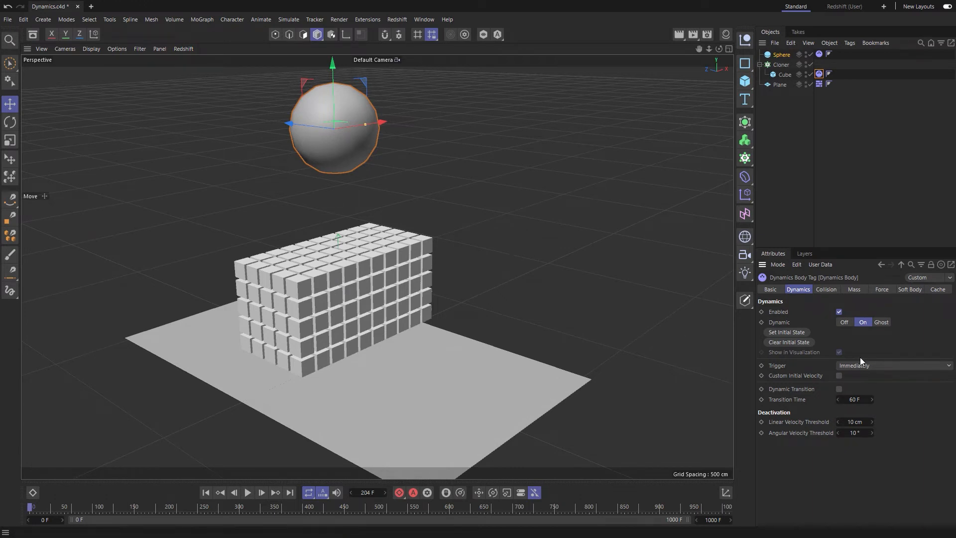
{"action": "left_click", "coordinate": [884, 366]}
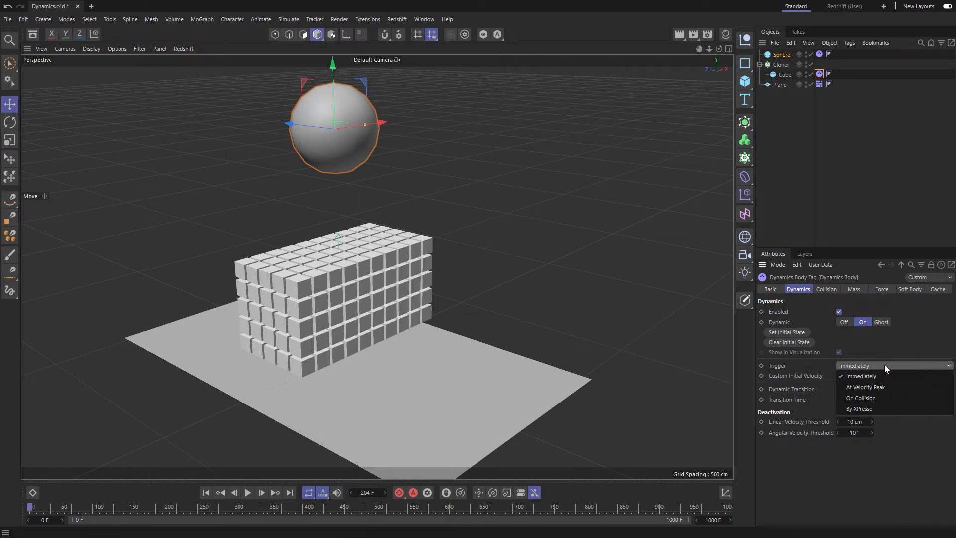
{"action": "left_click", "coordinate": [880, 398]}
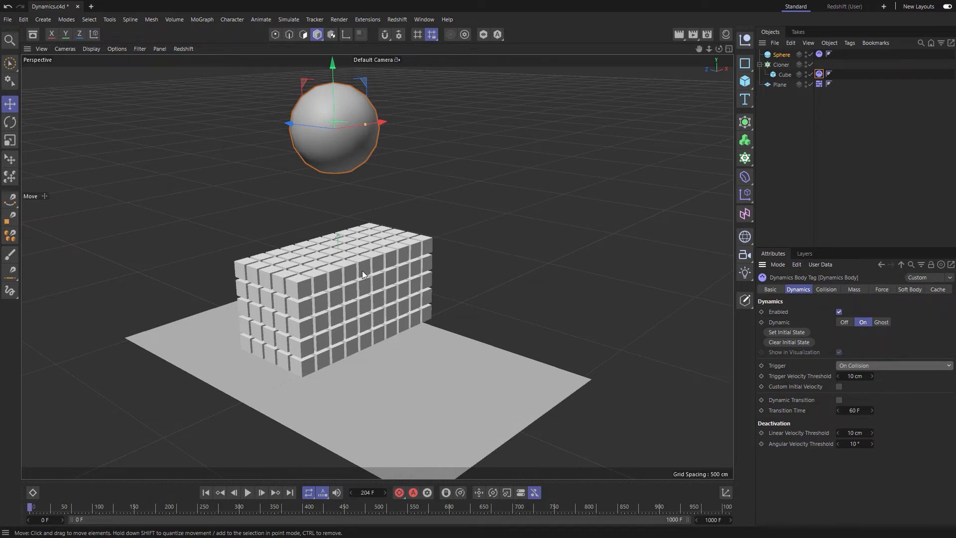
{"action": "left_click", "coordinate": [249, 493]}
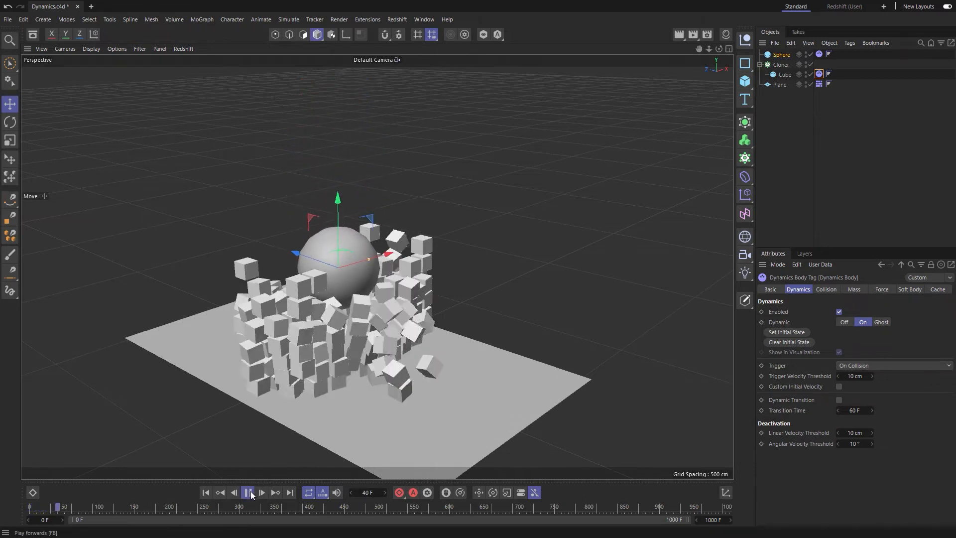
{"action": "left_click", "coordinate": [248, 492]}
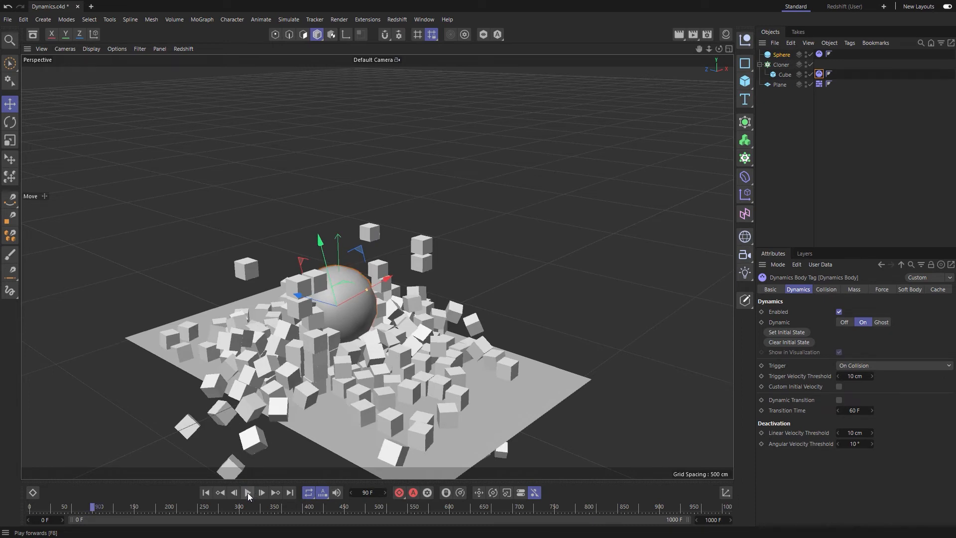
Create a new project and add a Cube reshaped into a thin upright wall about 5 × 375 × 665 cm
{"action": "key", "text": "ctrl+n"}
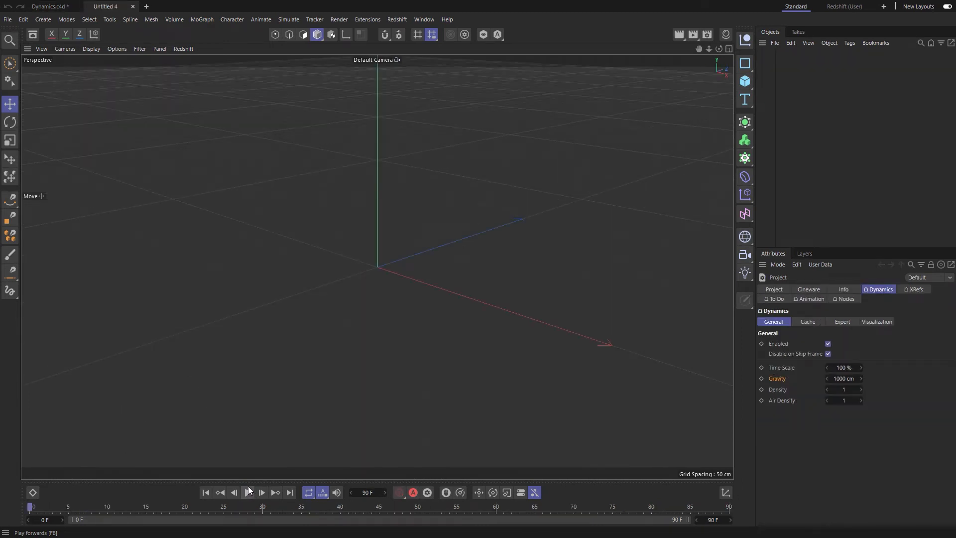
{"action": "left_click", "coordinate": [745, 81]}
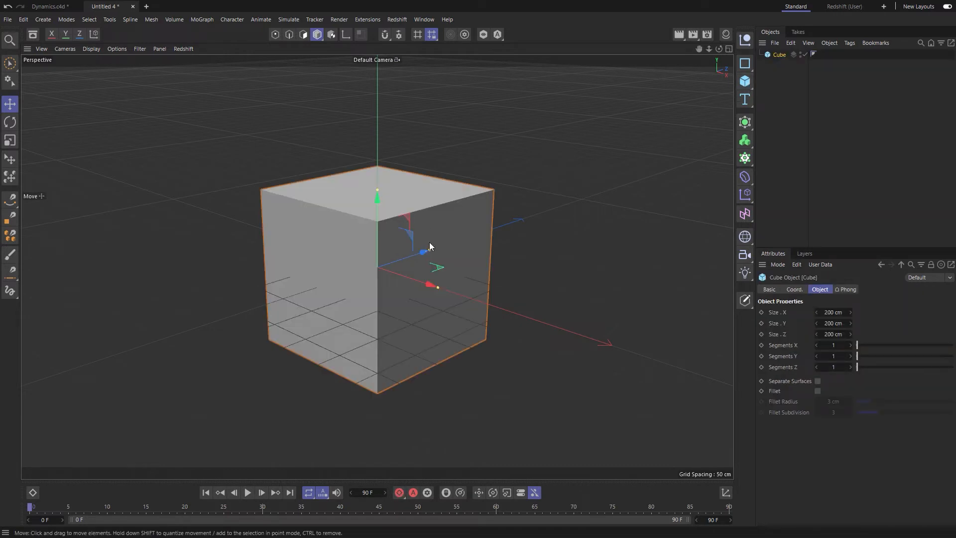
{"action": "left_click_drag", "start_coordinate": [429, 247], "coordinate": [527, 217]}
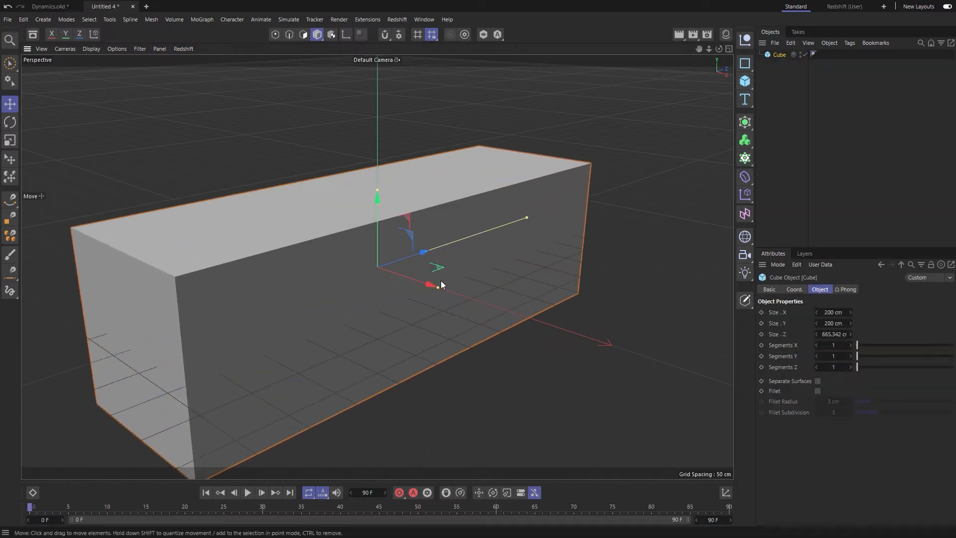
{"action": "left_click_drag", "start_coordinate": [436, 287], "coordinate": [379, 270]}
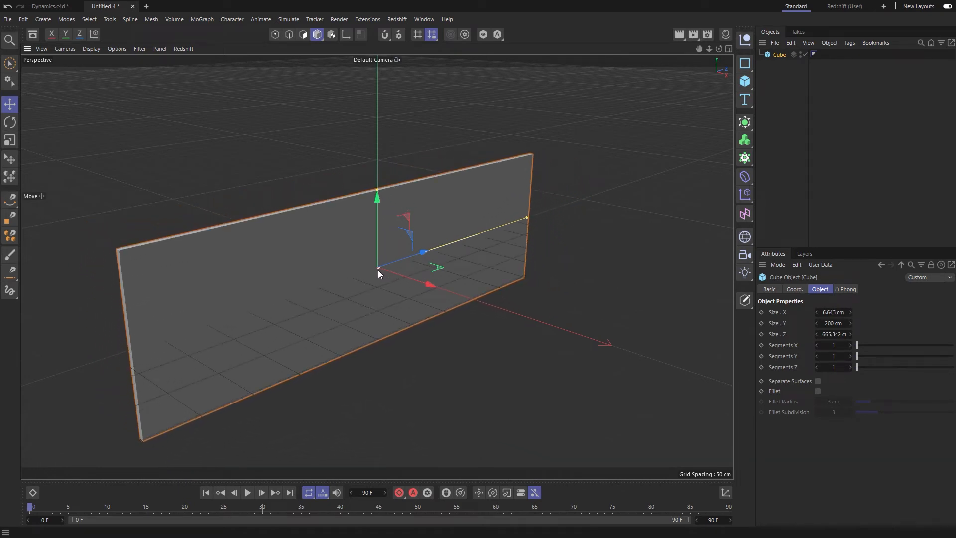
{"action": "left_click_drag", "start_coordinate": [378, 190], "coordinate": [373, 116]}
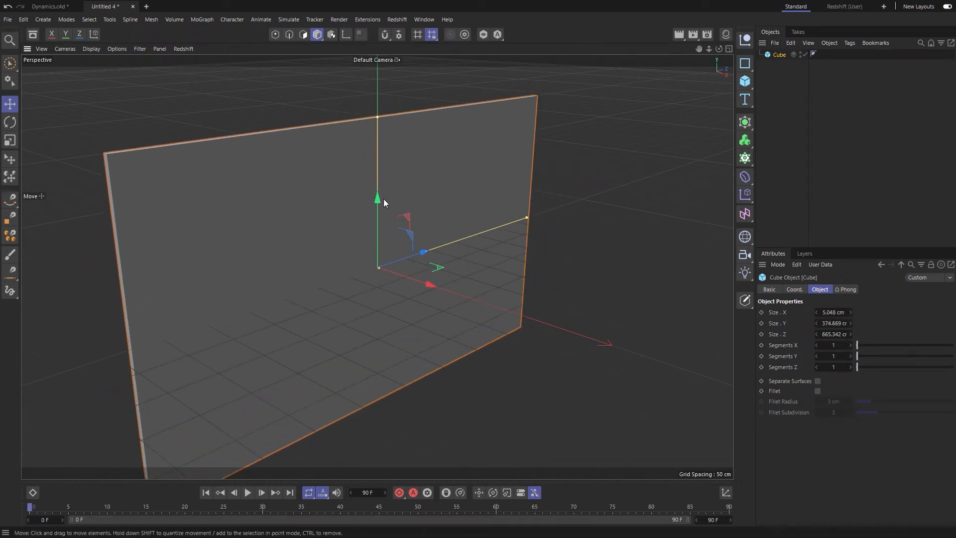
{"action": "scroll", "coordinate": [384, 199], "scroll_direction": "down", "scroll_amount": 3}
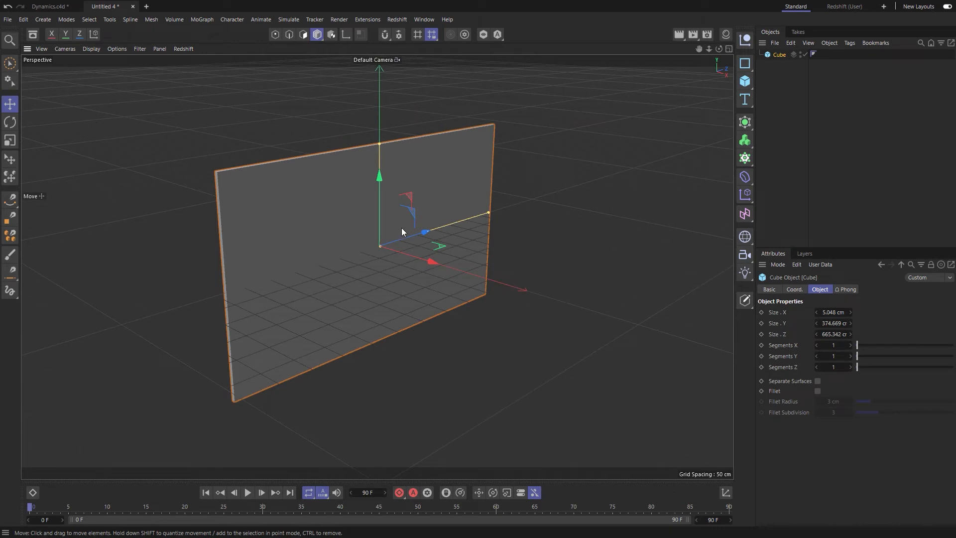
Put the wall cube inside a Voronoi Fracture object and set its distribution source's Point Amount to 132
{"action": "left_click", "coordinate": [745, 157]}
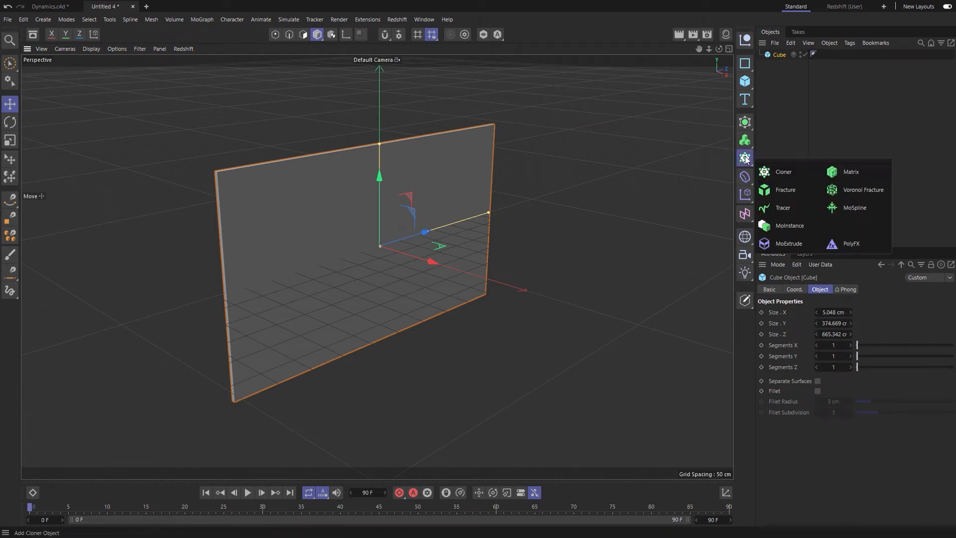
{"action": "left_click", "coordinate": [848, 189]}
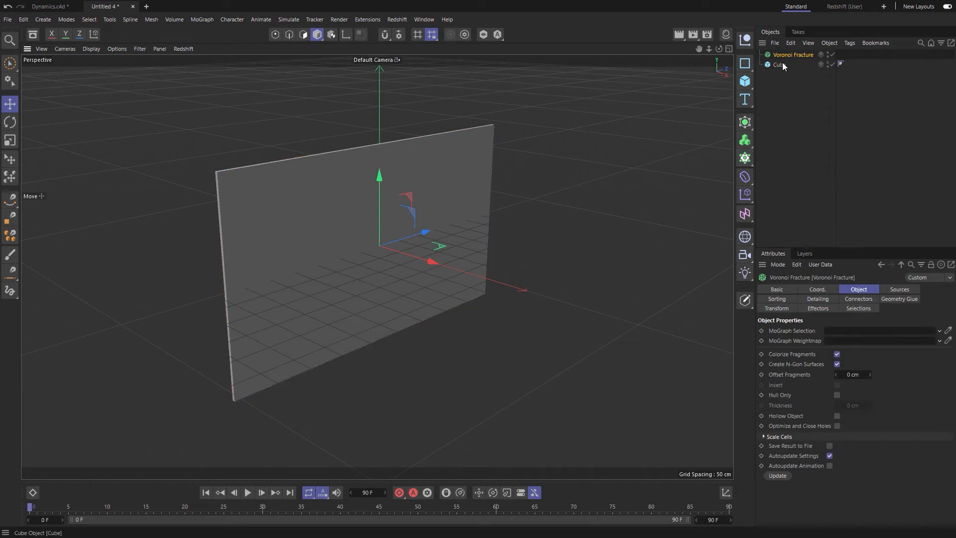
{"action": "left_click_drag", "start_coordinate": [779, 65], "coordinate": [785, 56]}
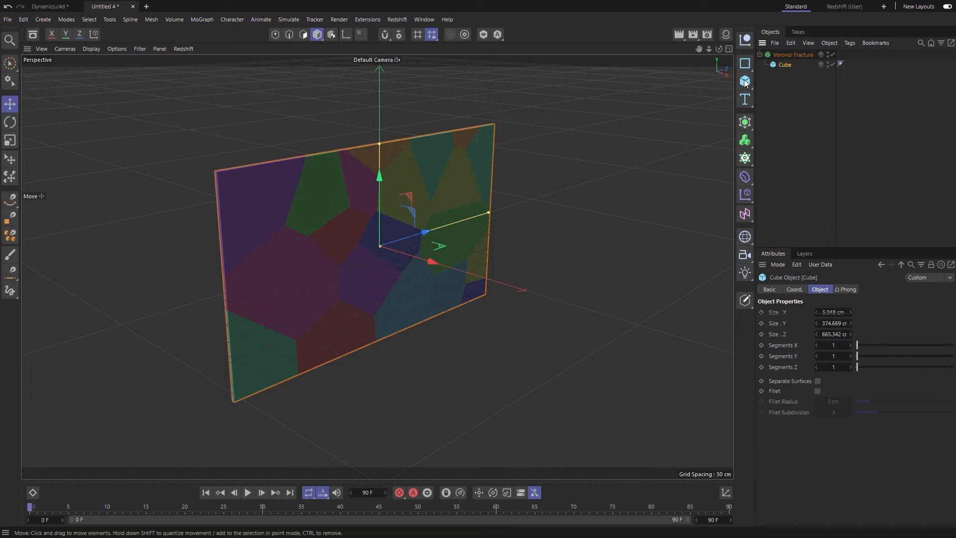
{"action": "left_click", "coordinate": [793, 55]}
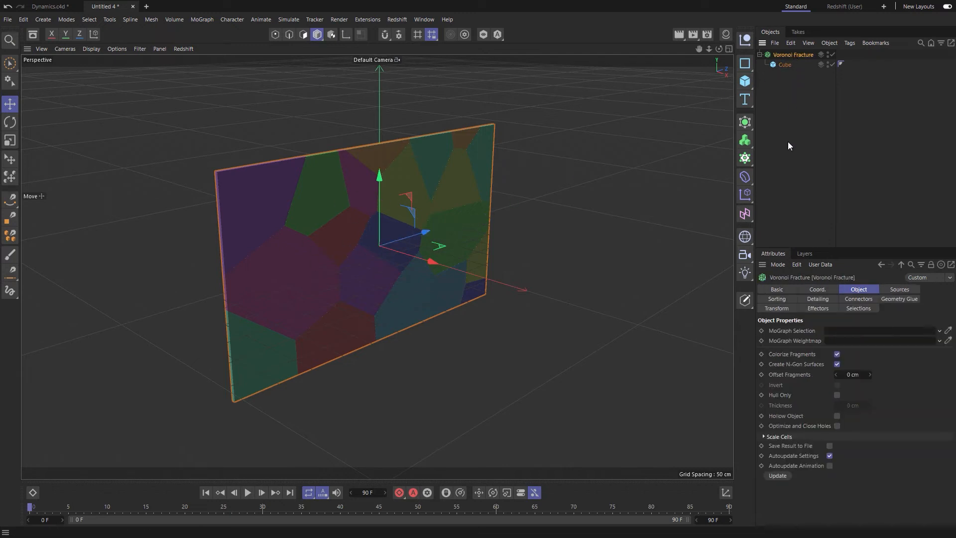
{"action": "left_click", "coordinate": [896, 289]}
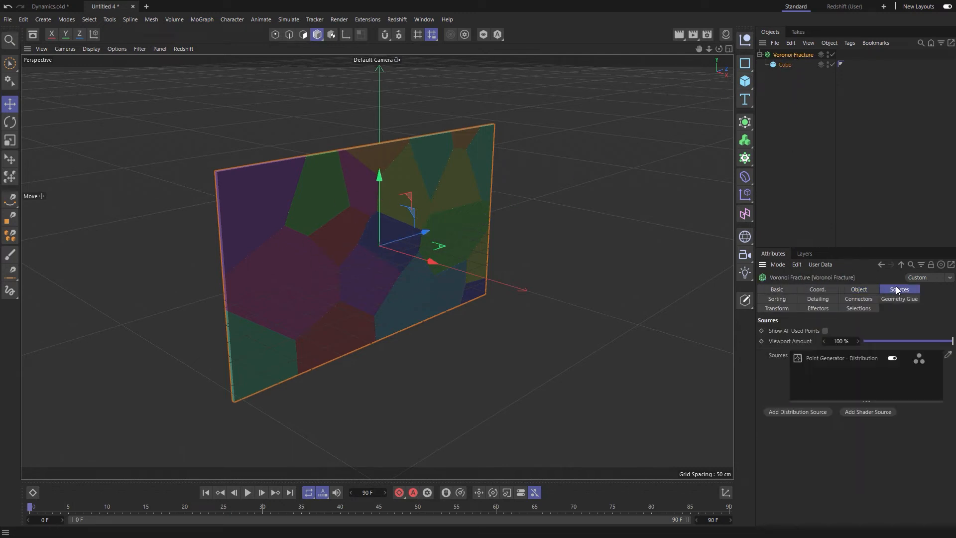
{"action": "left_click", "coordinate": [832, 358]}
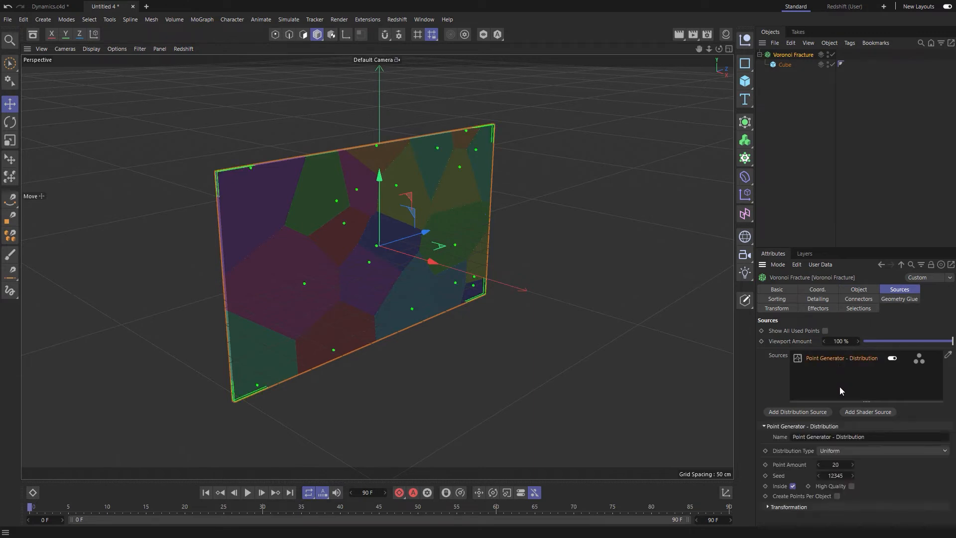
{"action": "left_click_drag", "start_coordinate": [853, 461], "coordinate": [853, 464]}
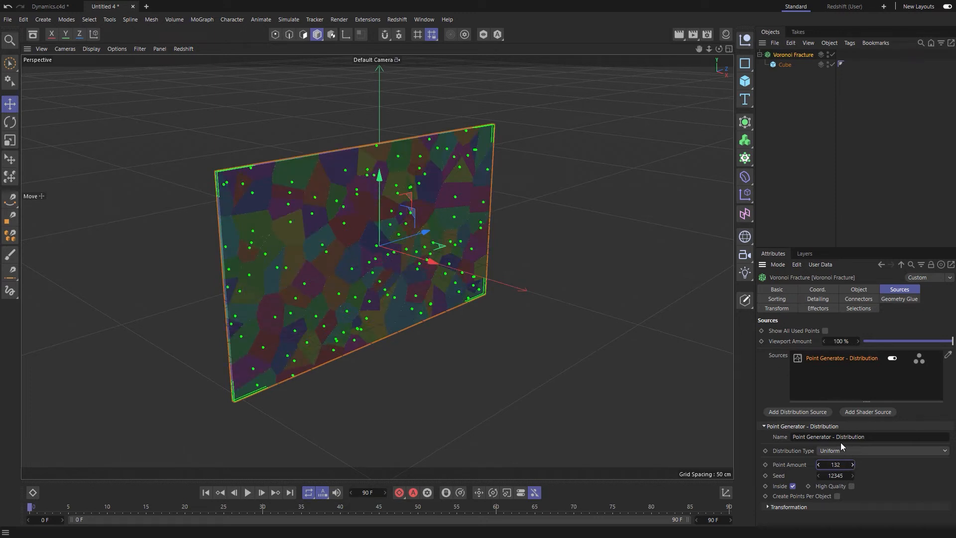
Give the Voronoi Fracture a Rigid Body tag, play the simulation briefly and return to the first frame
{"action": "right_click", "coordinate": [797, 53]}
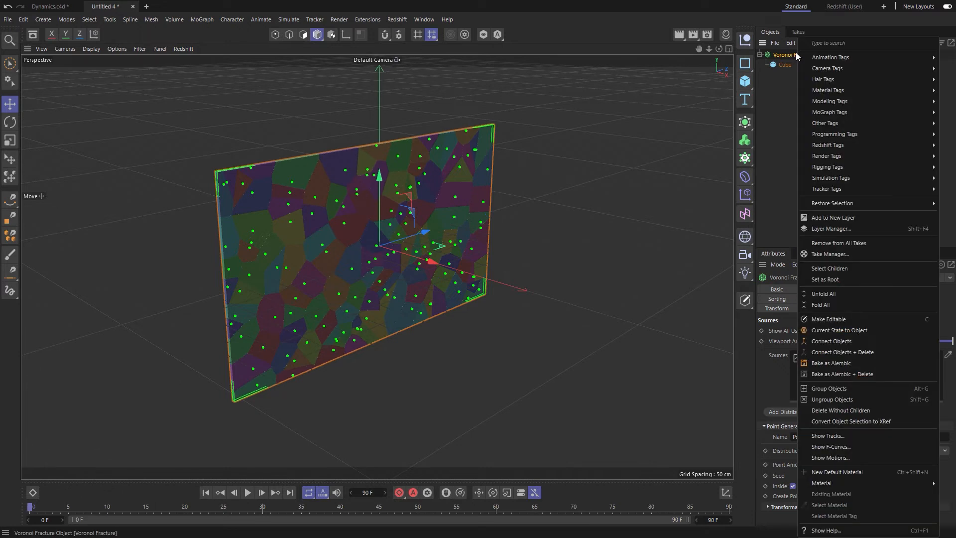
{"action": "mouse_move", "coordinate": [839, 178]}
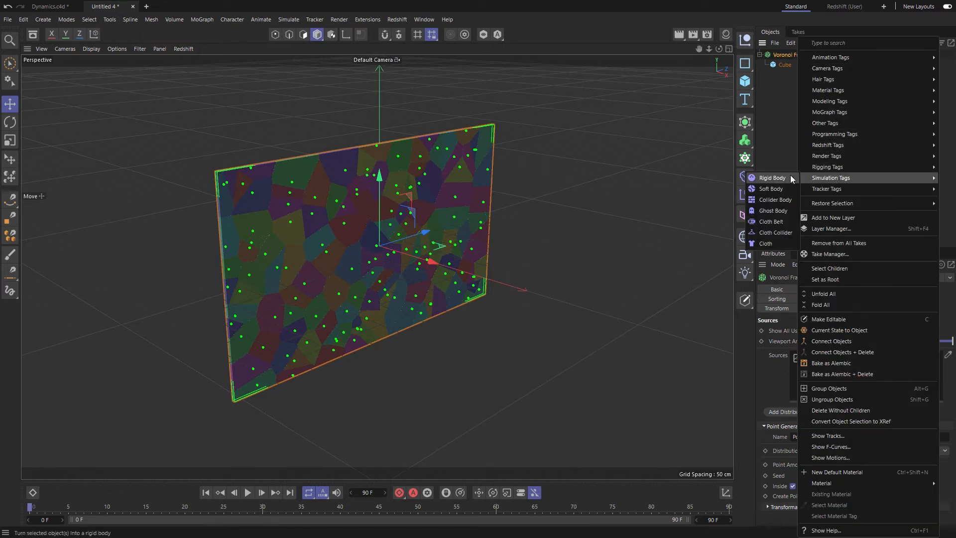
{"action": "left_click", "coordinate": [772, 178]}
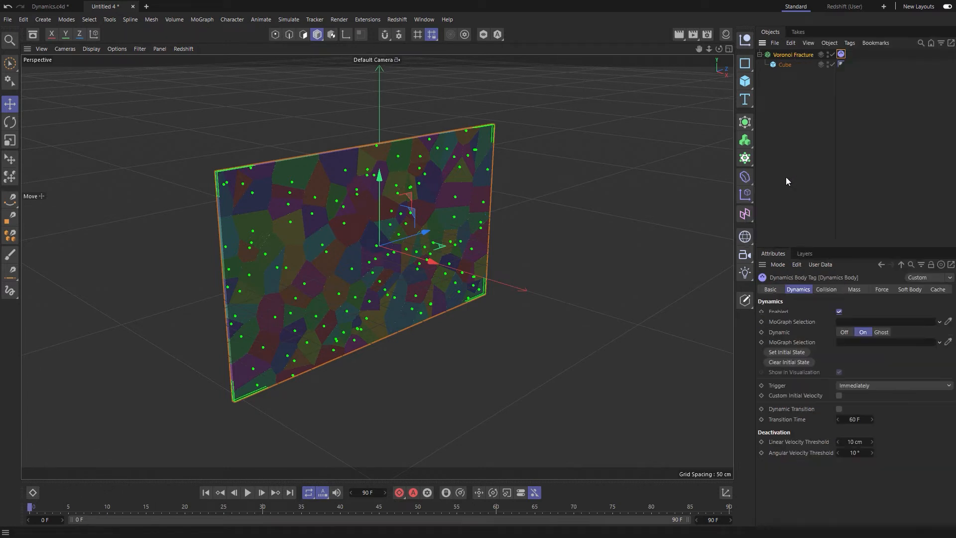
{"action": "left_click", "coordinate": [248, 492]}
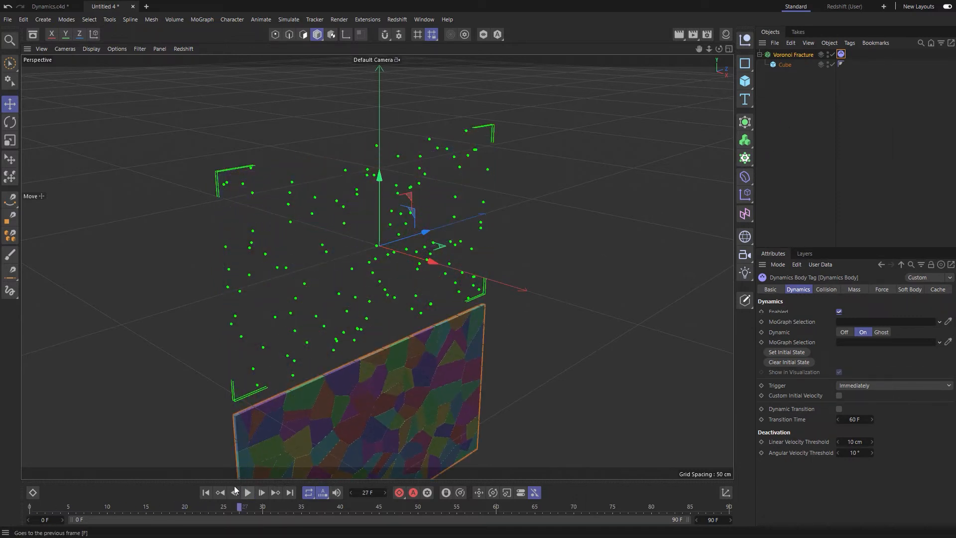
{"action": "left_click", "coordinate": [205, 493]}
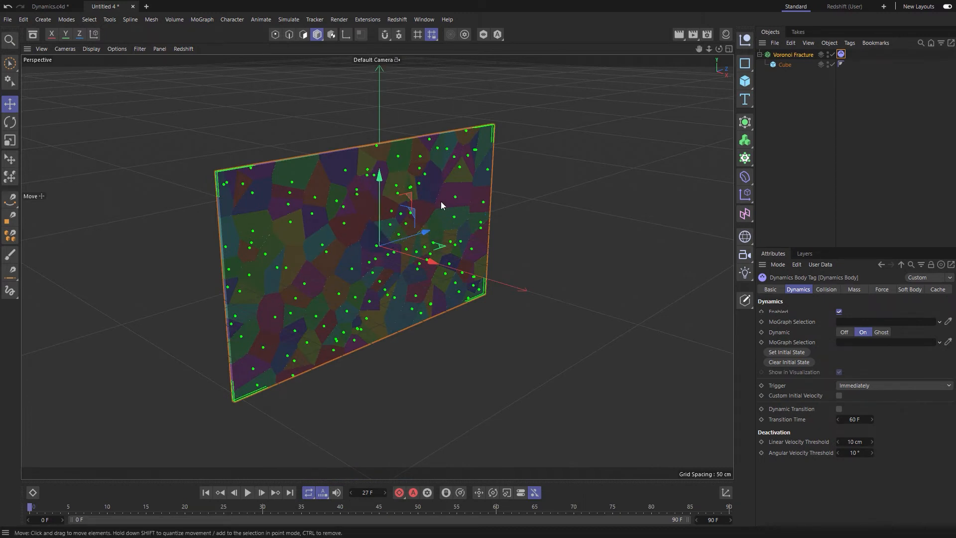
Add a Sphere and move it along the X axis until it stands clear of the fractured wall
{"action": "left_click_drag", "start_coordinate": [473, 226], "coordinate": [391, 207], "text": "alt"}
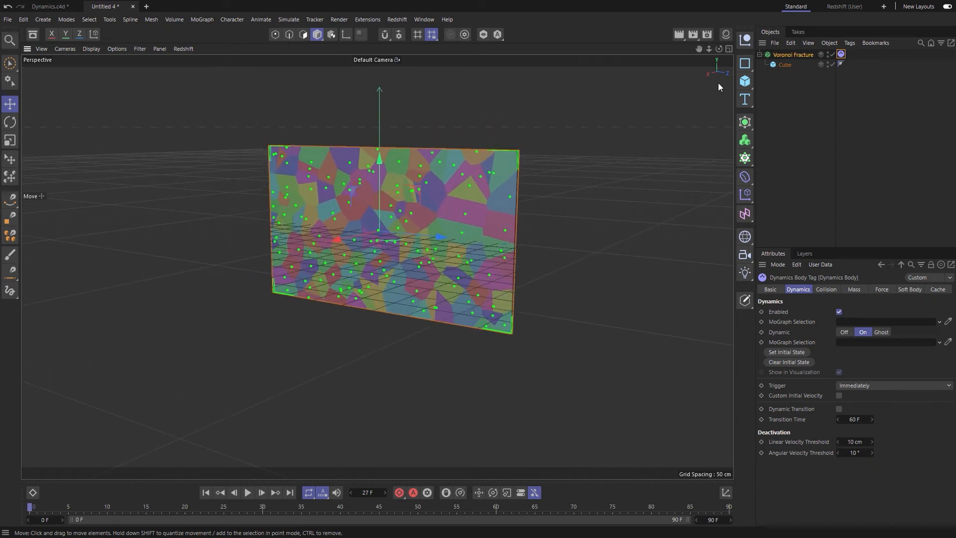
{"action": "left_click", "coordinate": [745, 82]}
{"action": "left_click", "coordinate": [825, 128]}
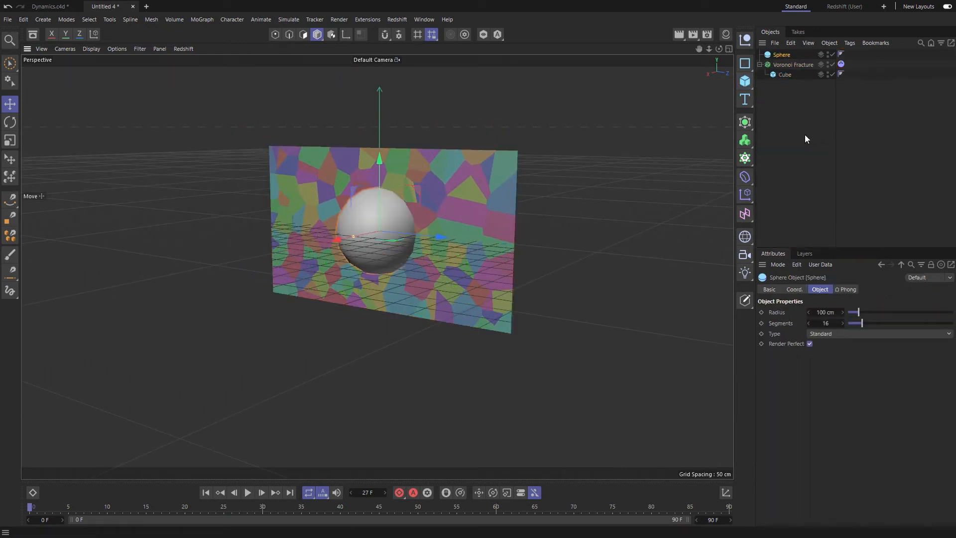
{"action": "left_click_drag", "start_coordinate": [338, 239], "coordinate": [428, 199]}
{"action": "left_click_drag", "start_coordinate": [429, 199], "coordinate": [639, 215], "text": "alt"}
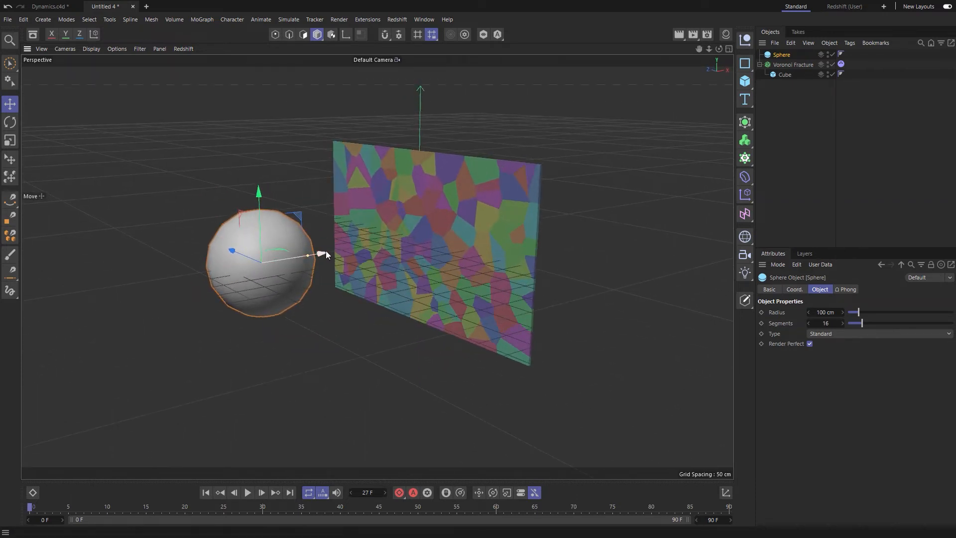
Give the Sphere a Rigid Body tag, play and stop the simulation, and return to the first frame
{"action": "right_click", "coordinate": [783, 54]}
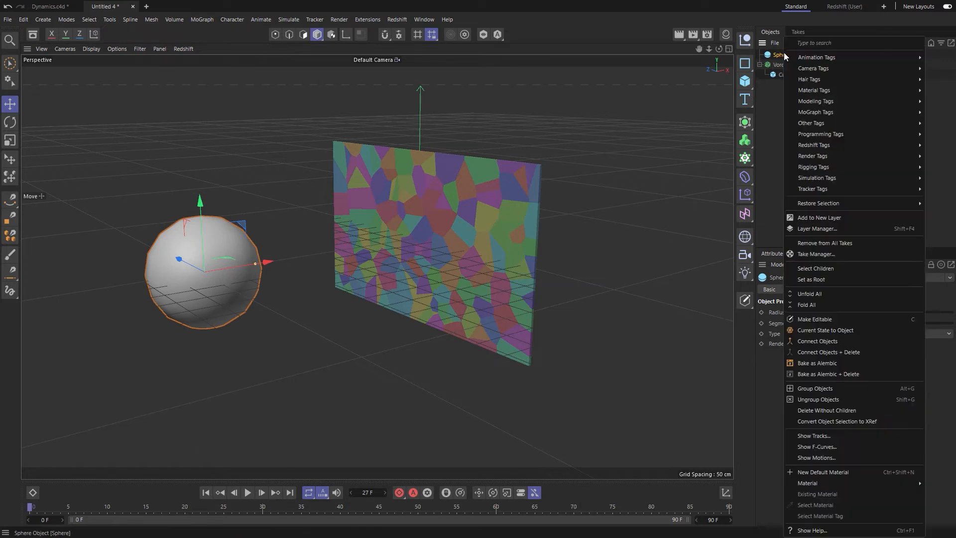
{"action": "mouse_move", "coordinate": [817, 178]}
{"action": "left_click", "coordinate": [767, 177]}
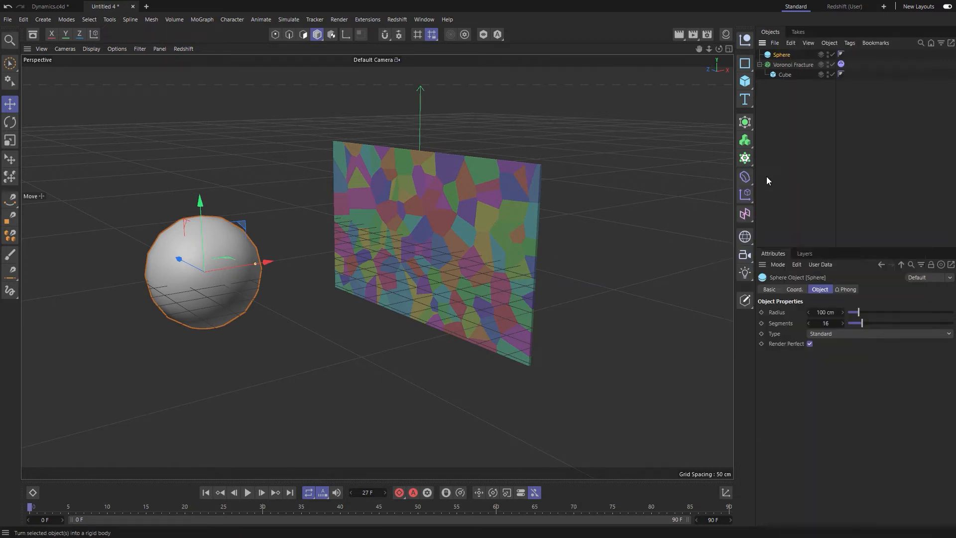
{"action": "left_click", "coordinate": [248, 492]}
{"action": "left_click", "coordinate": [248, 492]}
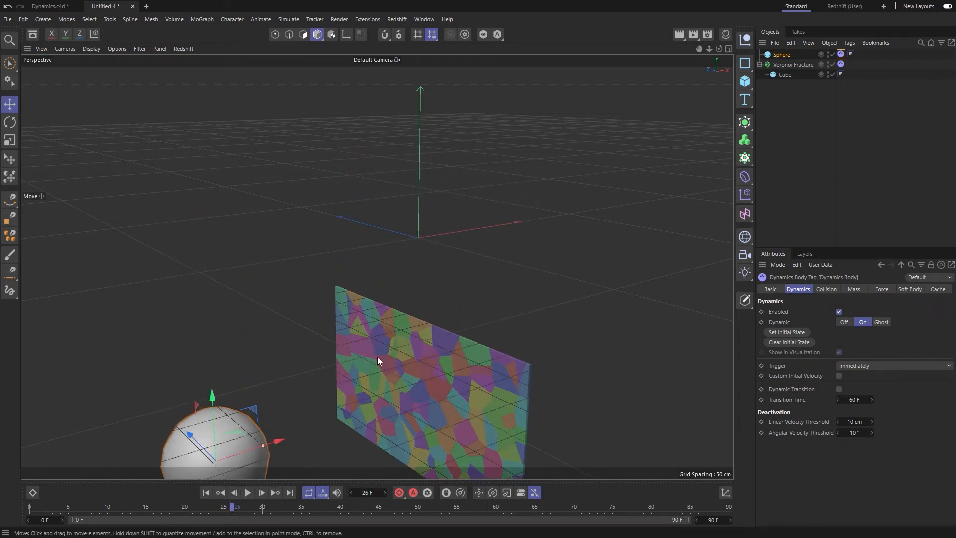
{"action": "left_click", "coordinate": [206, 492]}
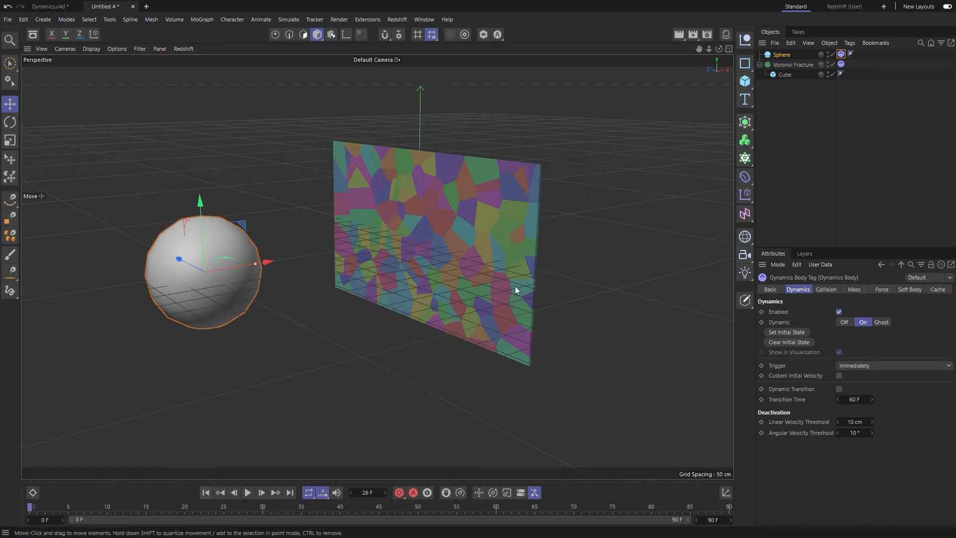
Set the fractured wall's dynamics Trigger to On Collision, play and stop the simulation, and return to the first frame
{"action": "left_click", "coordinate": [842, 65]}
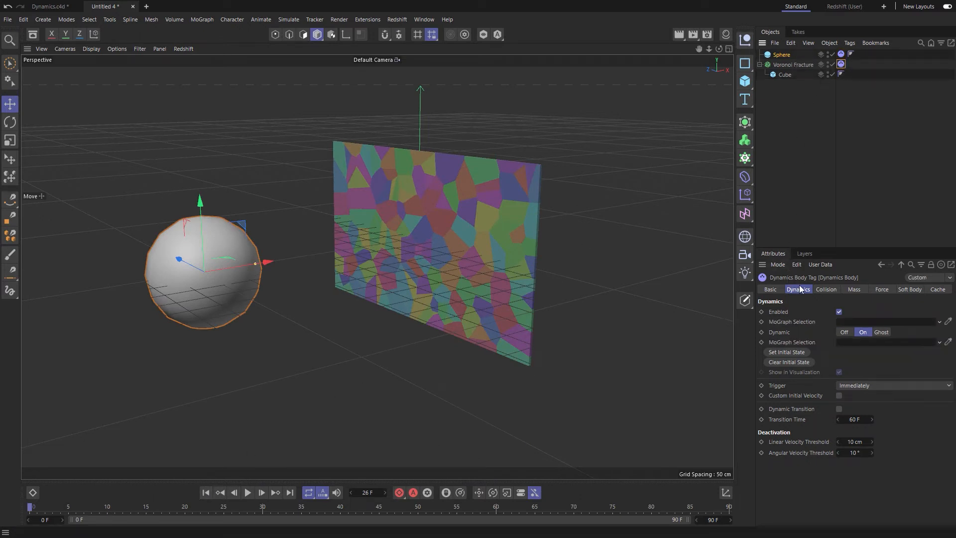
{"action": "left_click", "coordinate": [866, 387]}
{"action": "left_click", "coordinate": [872, 421]}
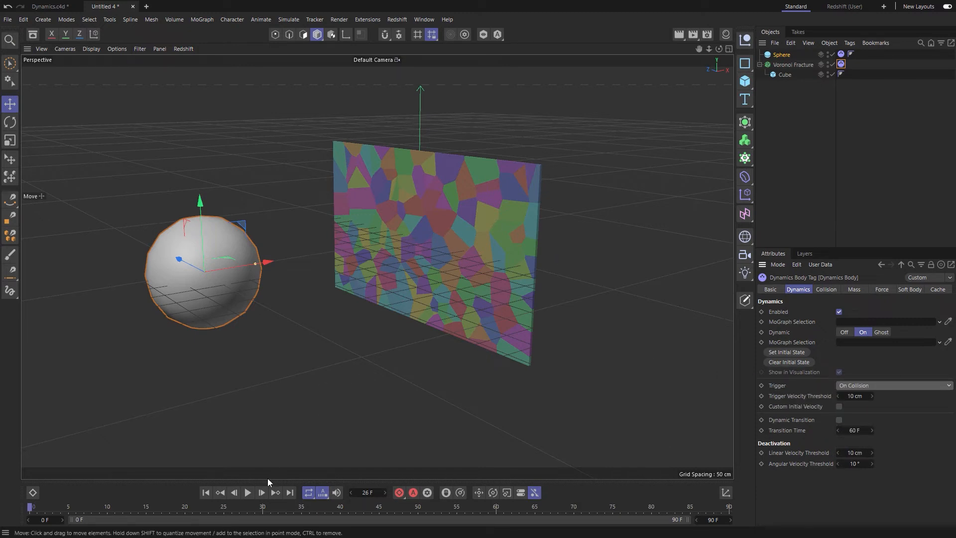
{"action": "left_click", "coordinate": [247, 492]}
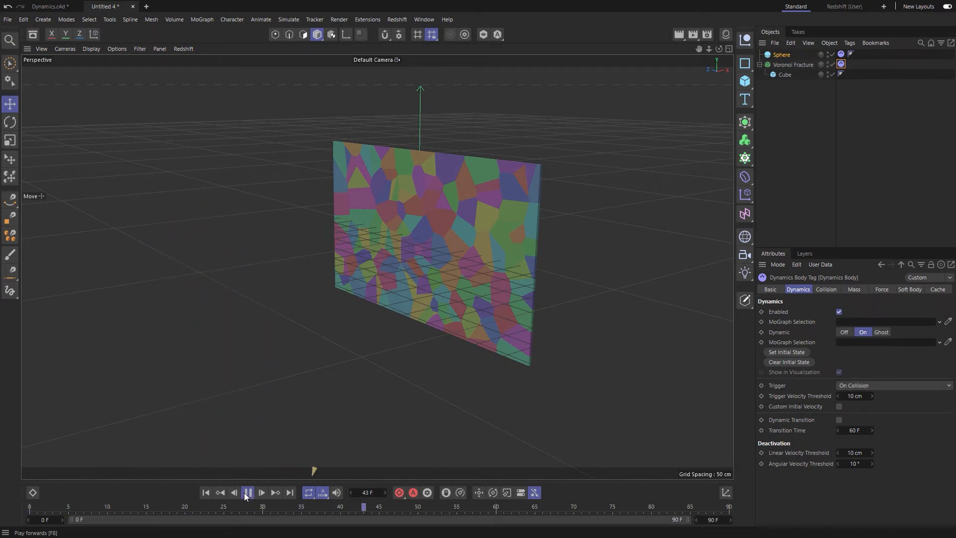
{"action": "left_click", "coordinate": [247, 492]}
{"action": "left_click", "coordinate": [205, 493]}
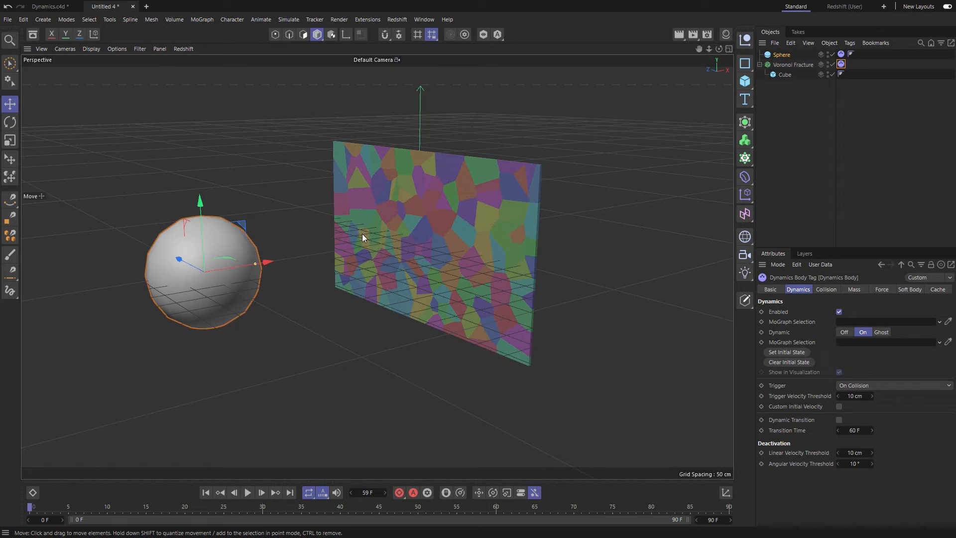
Enable Custom Initial Velocity on the Sphere's dynamics tag, set its X linear velocity to 500 cm, and play and stop the simulation
{"action": "left_click", "coordinate": [841, 54]}
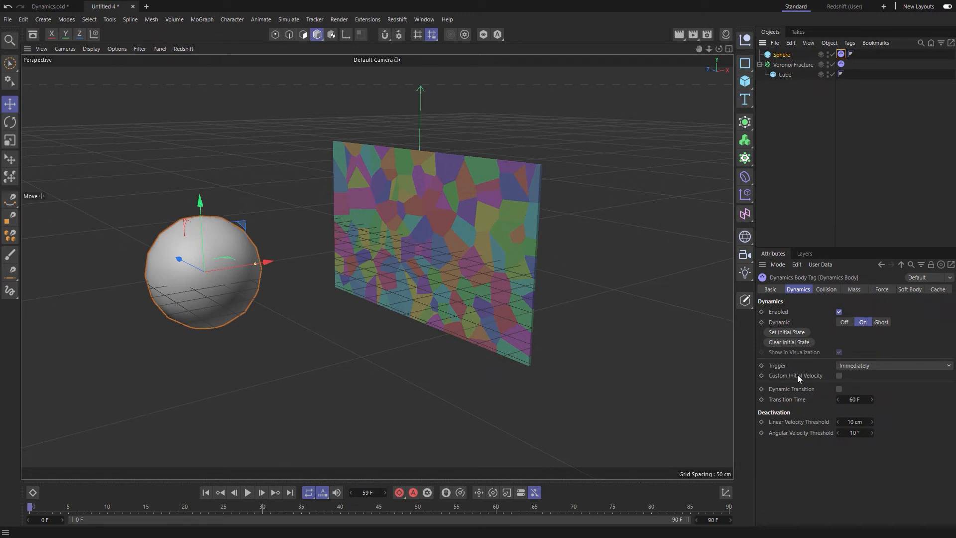
{"action": "left_click", "coordinate": [839, 376]}
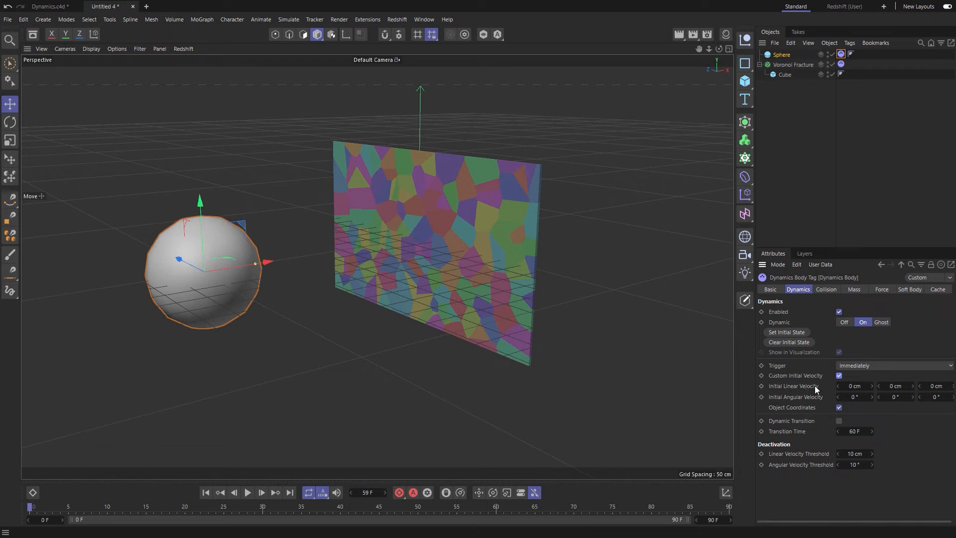
{"action": "left_click", "coordinate": [852, 386]}
{"action": "type", "text": "50"}
{"action": "left_click", "coordinate": [247, 492]}
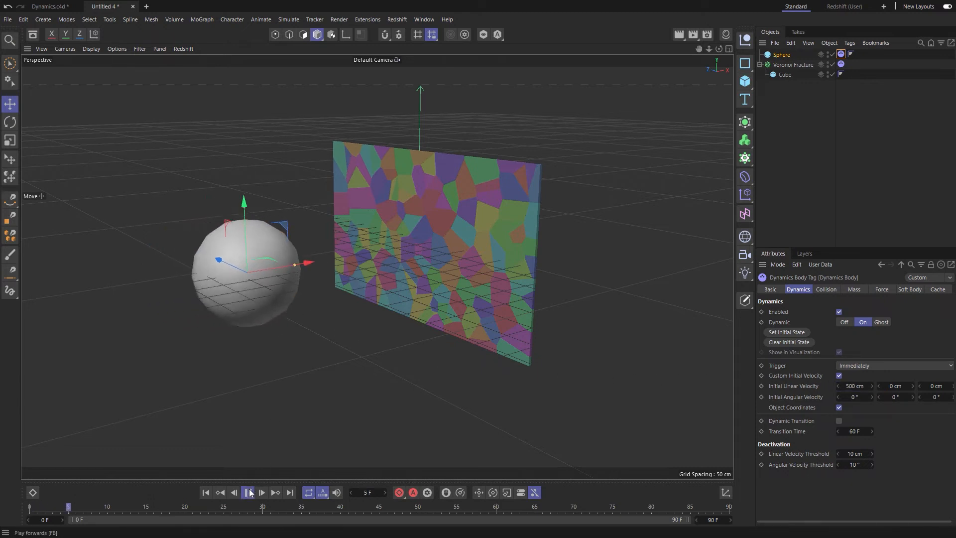
{"action": "left_click", "coordinate": [248, 492]}
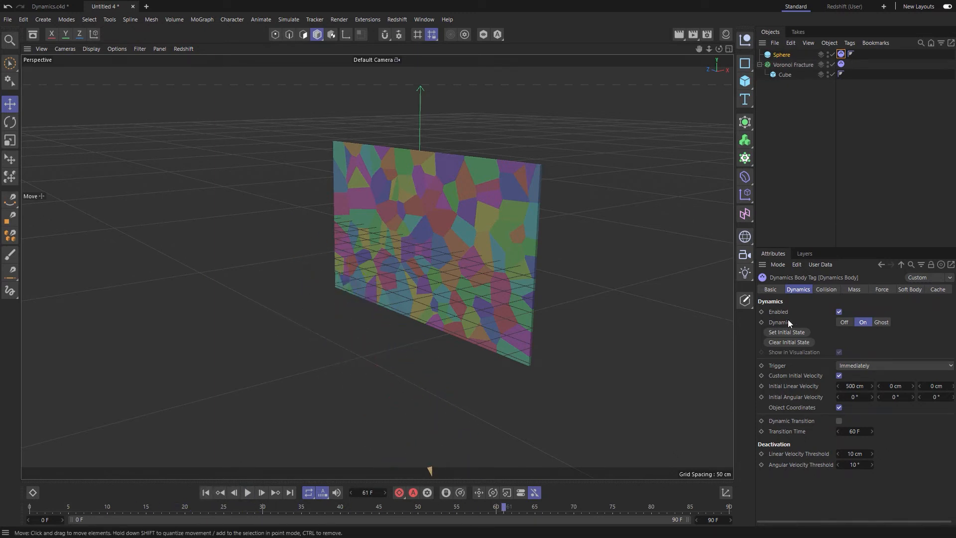
Set the Sphere's initial X linear velocity to 1500 cm, play and stop the simulation, and return to the first frame
{"action": "left_click", "coordinate": [849, 385]}
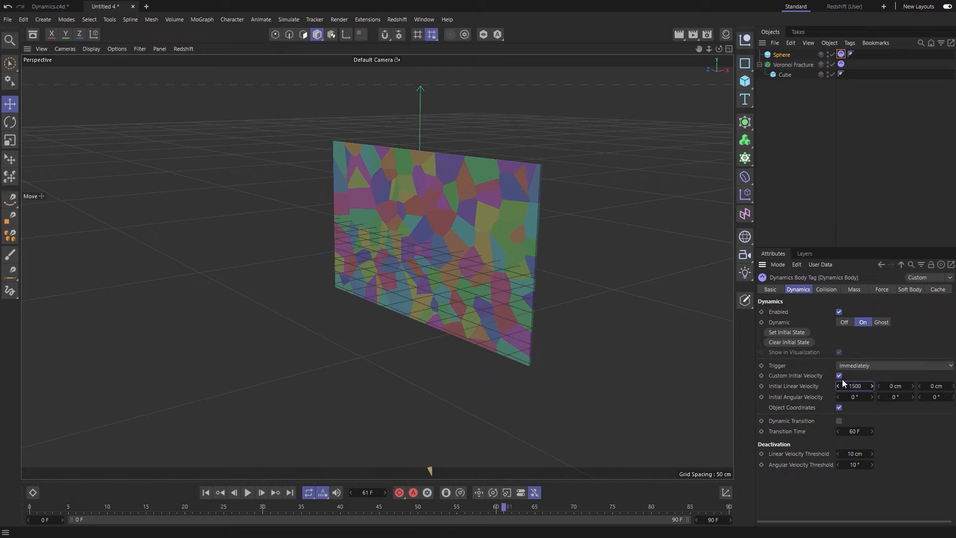
{"action": "left_click", "coordinate": [206, 493]}
{"action": "left_click", "coordinate": [247, 493]}
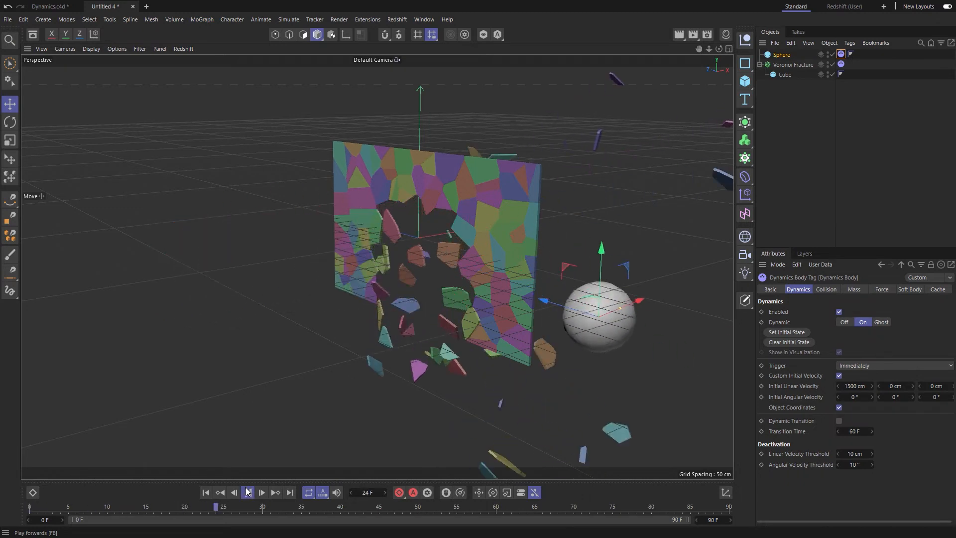
{"action": "left_click", "coordinate": [247, 493]}
{"action": "left_click", "coordinate": [205, 493]}
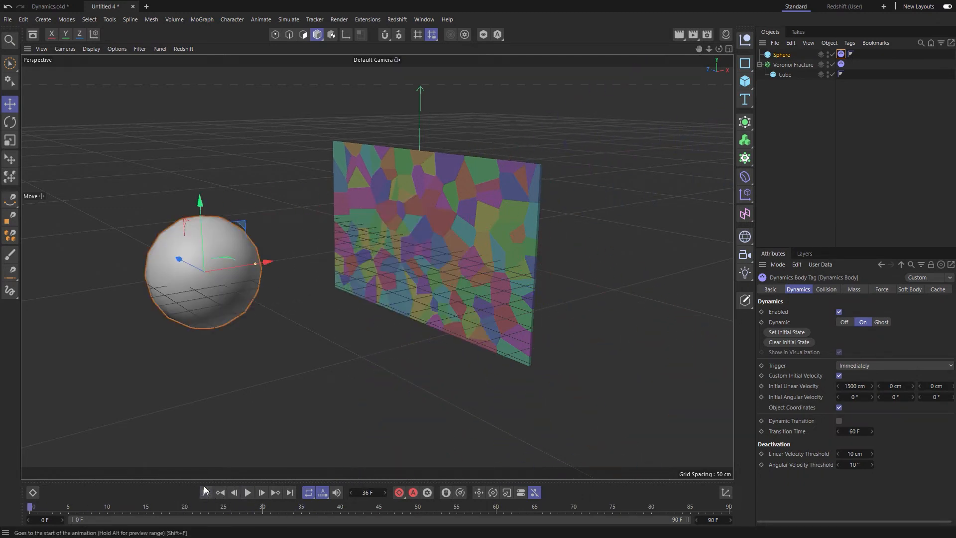
Move the Sphere farther from the wall along X, set its initial Y linear velocity to 2837 cm, and test the simulation
{"action": "left_click_drag", "start_coordinate": [264, 262], "coordinate": [164, 317]}
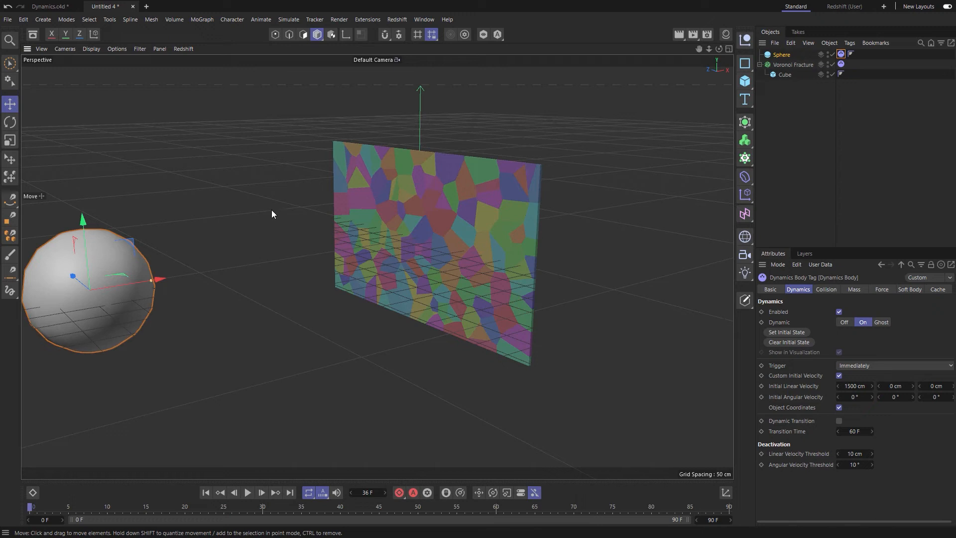
{"action": "left_click_drag", "start_coordinate": [913, 386], "coordinate": [918, 385]}
{"action": "scroll", "coordinate": [279, 256], "scroll_direction": "down", "scroll_amount": 8}
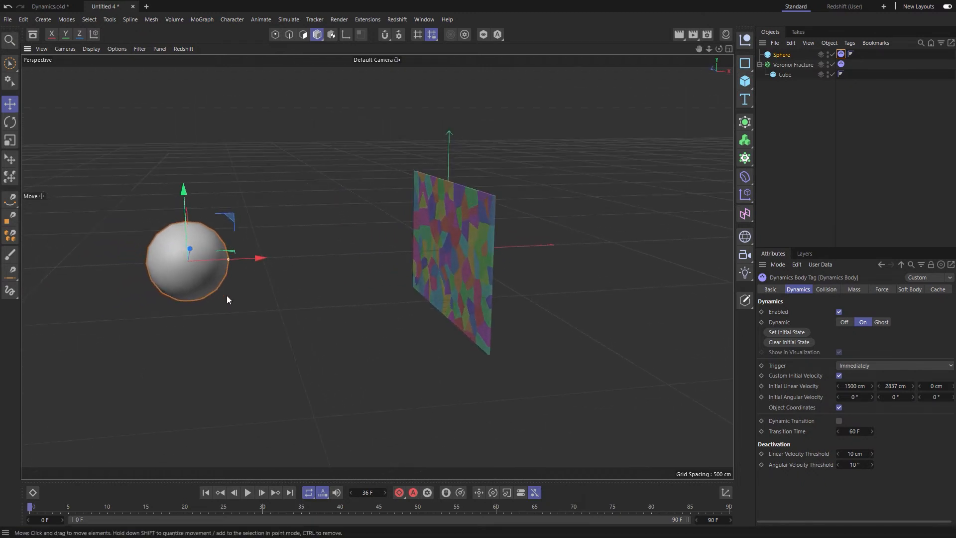
{"action": "left_click", "coordinate": [248, 493]}
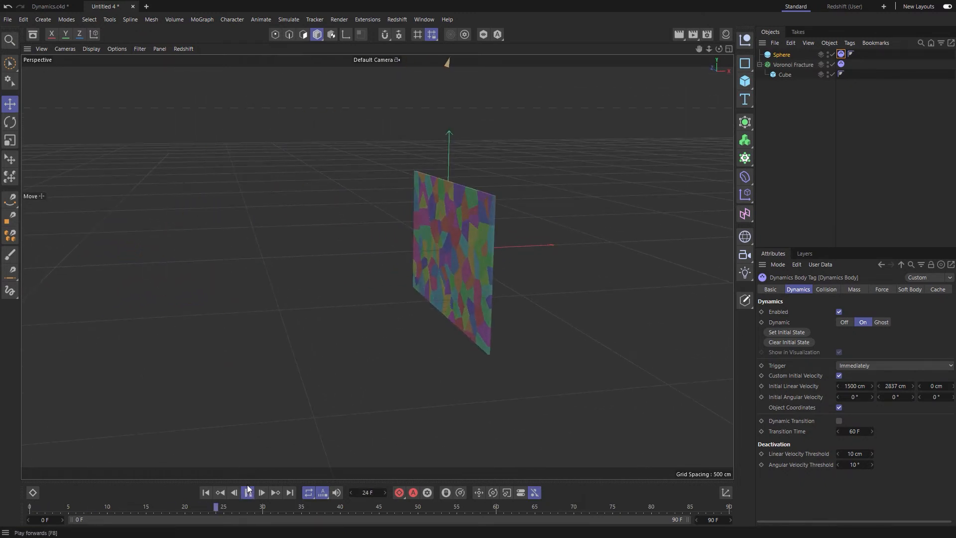
{"action": "left_click", "coordinate": [247, 492]}
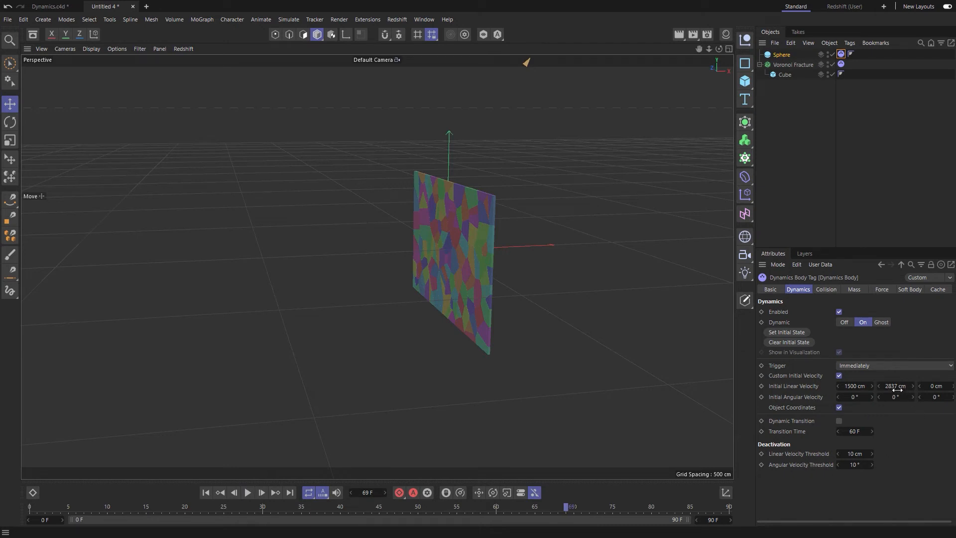
Reduce the Sphere's initial Y linear velocity to 837 cm, test the simulation from the first frame, and rewind
{"action": "key", "text": "ctrl+z"}
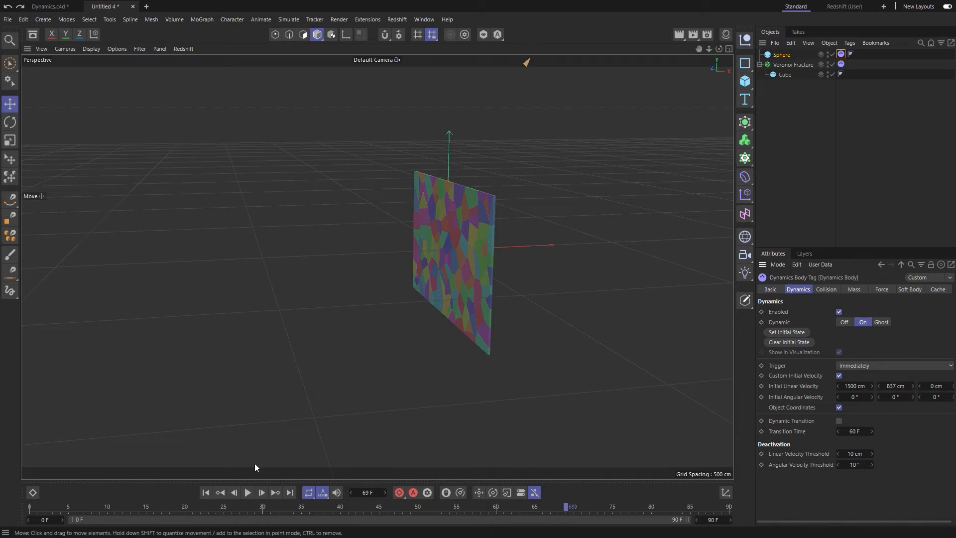
{"action": "left_click", "coordinate": [207, 492]}
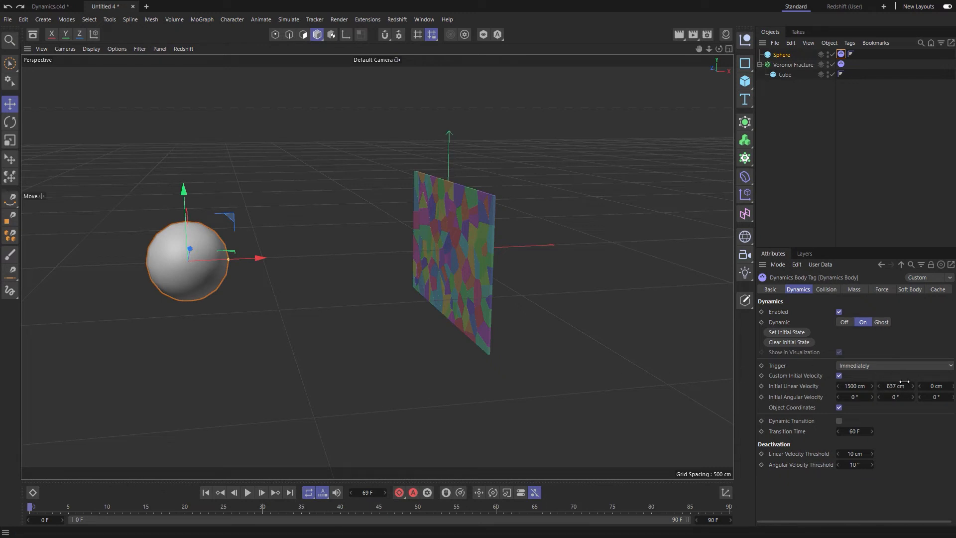
{"action": "left_click", "coordinate": [248, 492]}
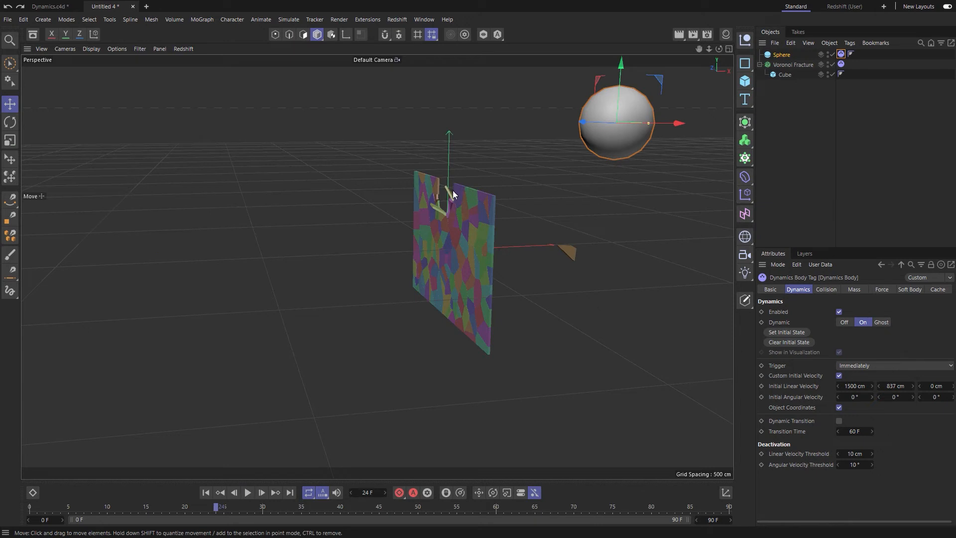
{"action": "left_click", "coordinate": [204, 493]}
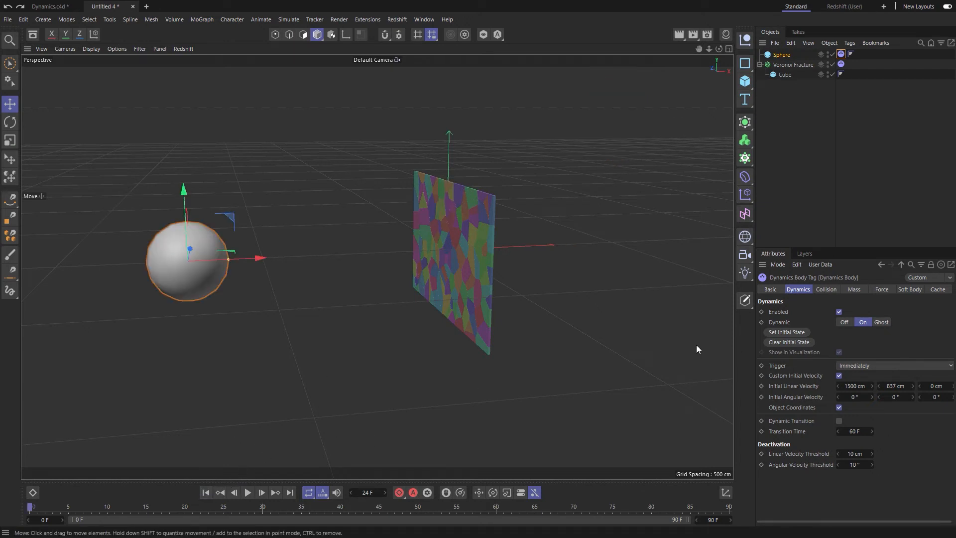
Set the Sphere's initial Y linear velocity to 300 cm, then play and stop the simulation
{"action": "left_click", "coordinate": [896, 385]}
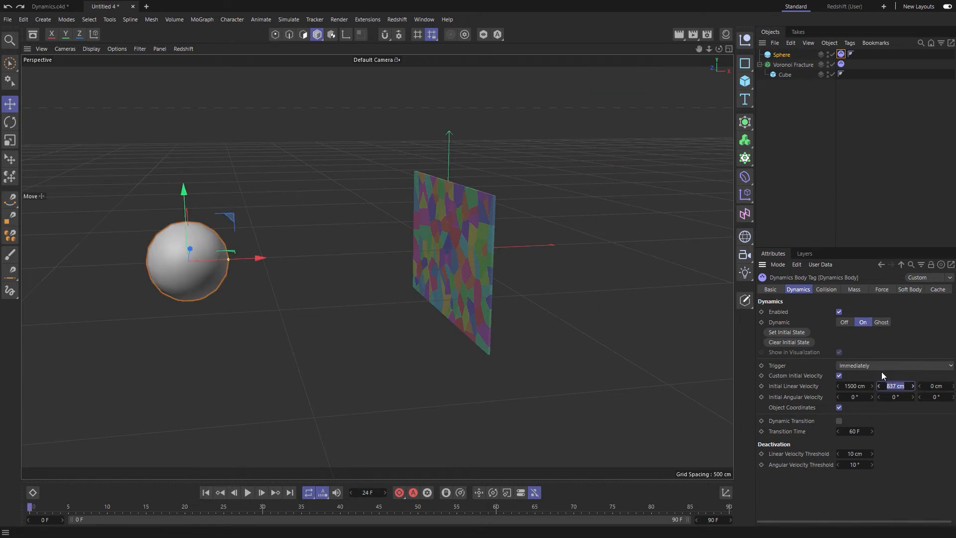
{"action": "key", "text": "Return"}
{"action": "left_click", "coordinate": [249, 492]}
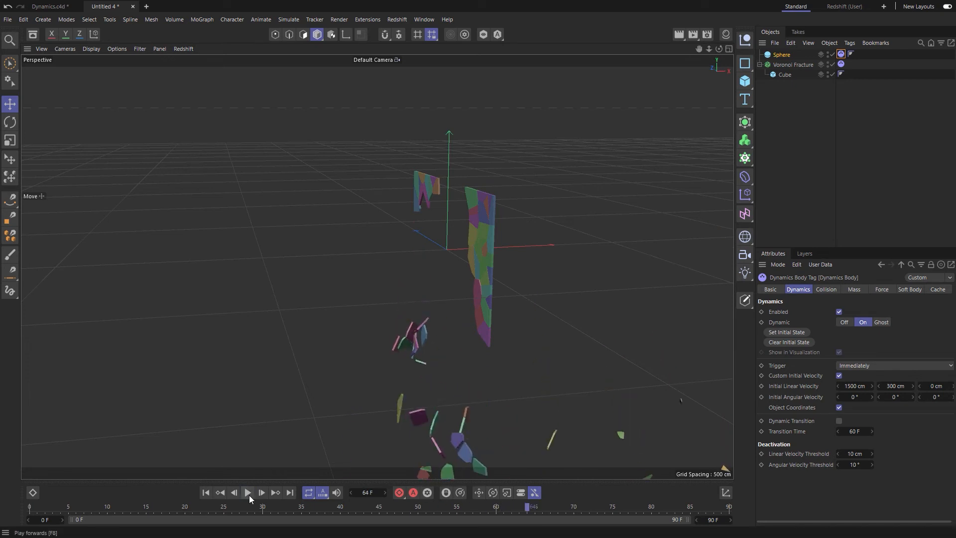
{"action": "left_click", "coordinate": [248, 493]}
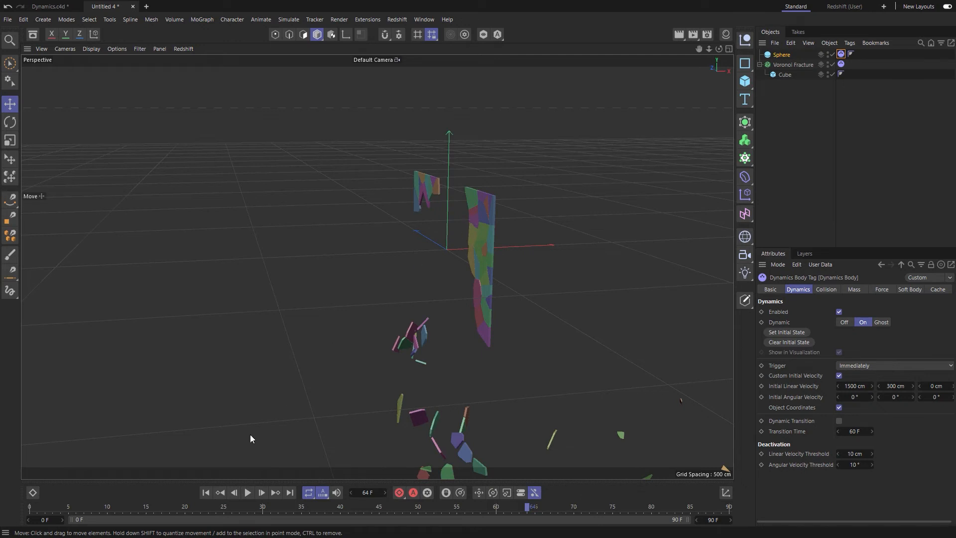
Replay the simulation to frame 17, examine the broken pieces around the hole up close, play on, and return to the first frame
{"action": "left_click", "coordinate": [205, 493]}
{"action": "left_click", "coordinate": [247, 493]}
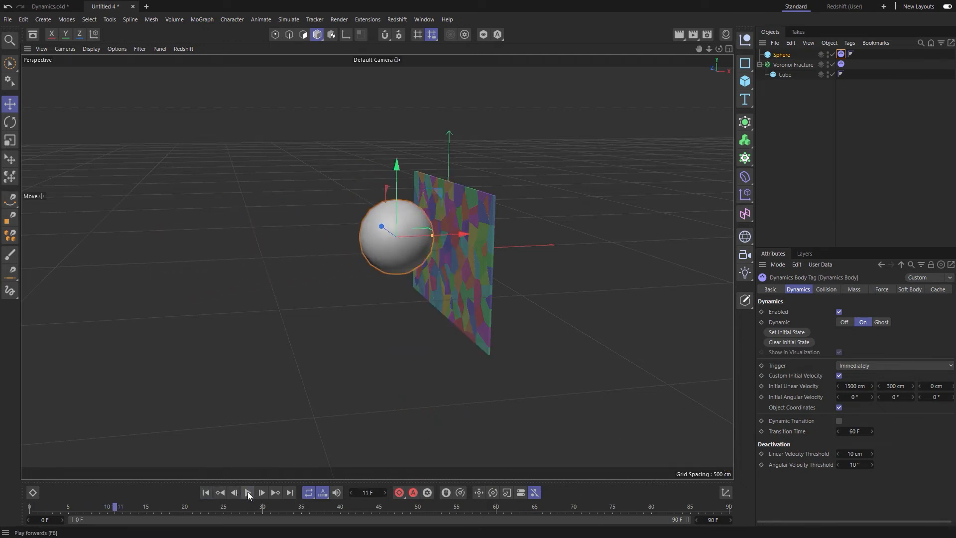
{"action": "left_click", "coordinate": [248, 493]}
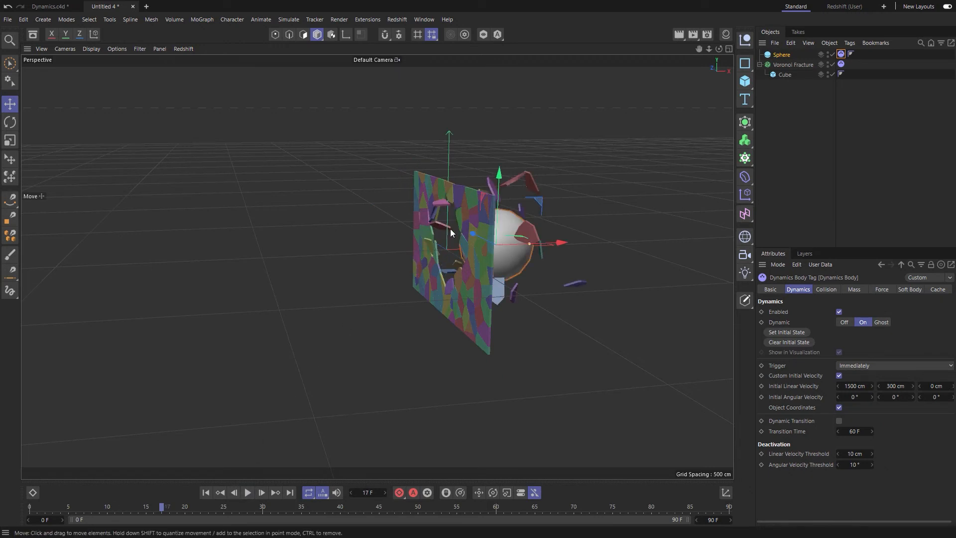
{"action": "scroll", "coordinate": [445, 212], "scroll_direction": "up", "scroll_amount": 10}
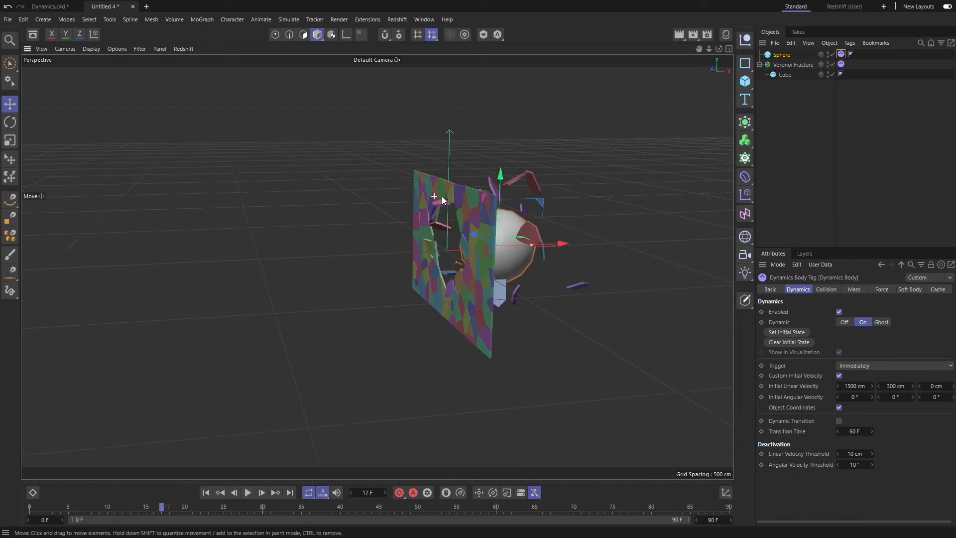
{"action": "left_click_drag", "start_coordinate": [478, 223], "coordinate": [511, 214], "text": "alt"}
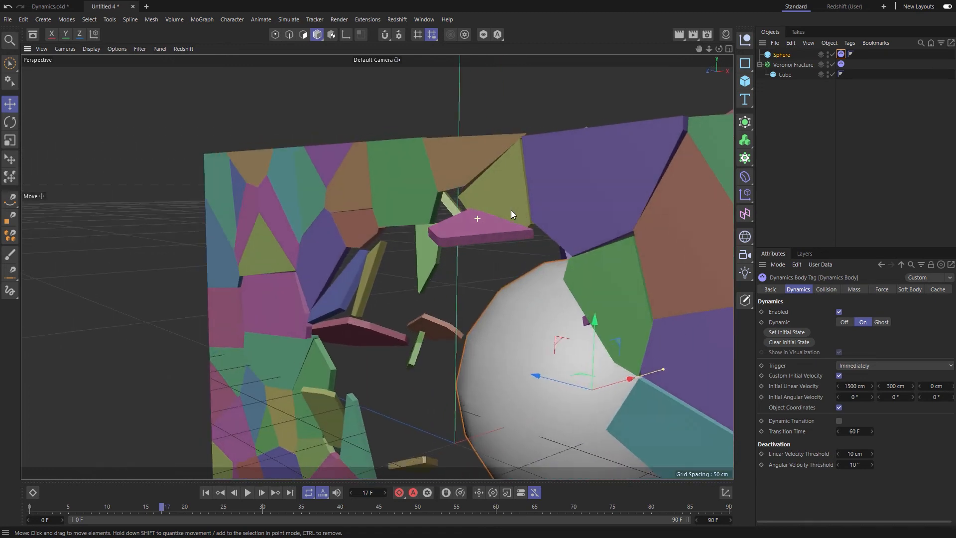
{"action": "scroll", "coordinate": [363, 295], "scroll_direction": "up", "scroll_amount": 5}
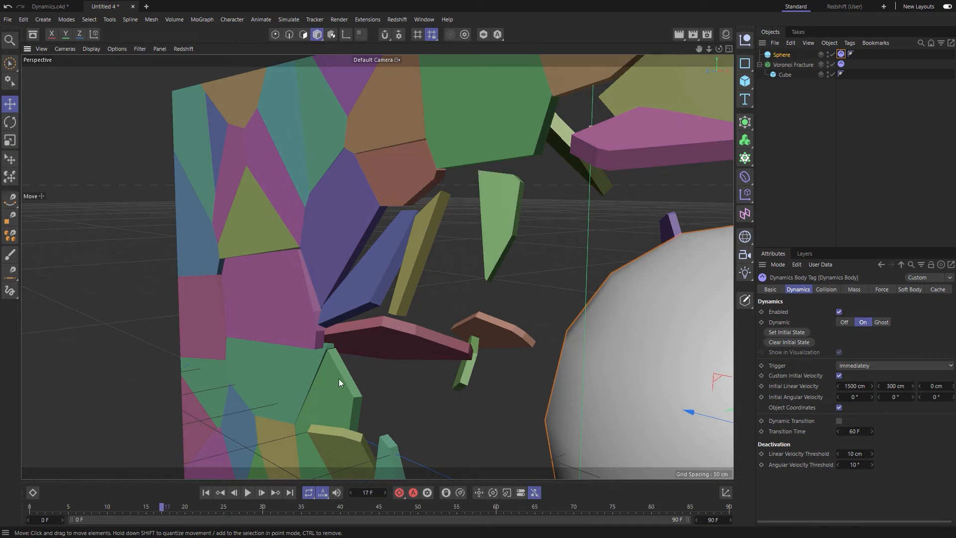
{"action": "right_click_drag", "start_coordinate": [339, 378], "coordinate": [307, 396], "text": "alt"}
{"action": "middle_click_drag", "start_coordinate": [328, 359], "coordinate": [276, 333], "text": "alt"}
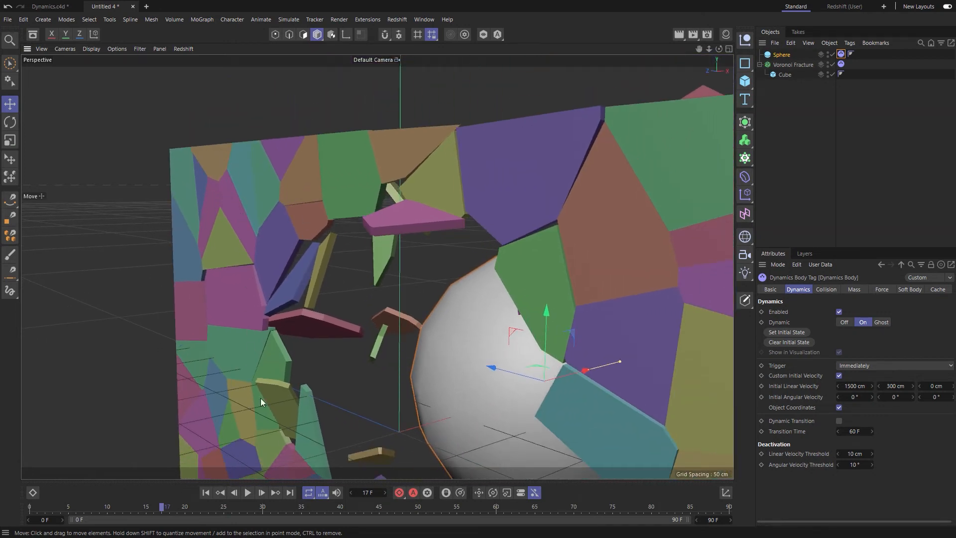
{"action": "left_click", "coordinate": [247, 493]}
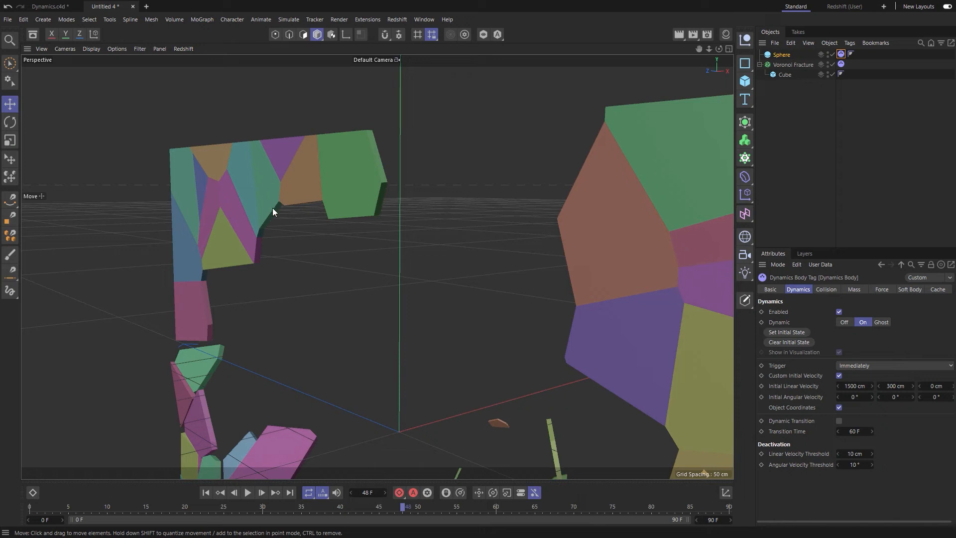
{"action": "left_click", "coordinate": [205, 493]}
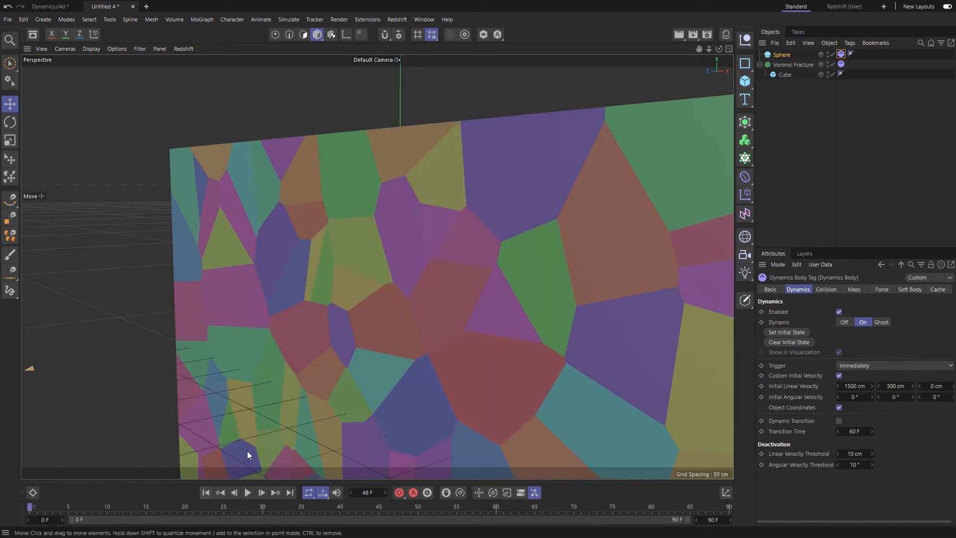
Play the simulation to frame 15 and keyframe the fractured wall's dynamics Trigger as On Collision there
{"action": "right_click_drag", "start_coordinate": [499, 312], "coordinate": [421, 364], "text": "alt"}
{"action": "middle_click_drag", "start_coordinate": [452, 328], "coordinate": [363, 263], "text": "alt"}
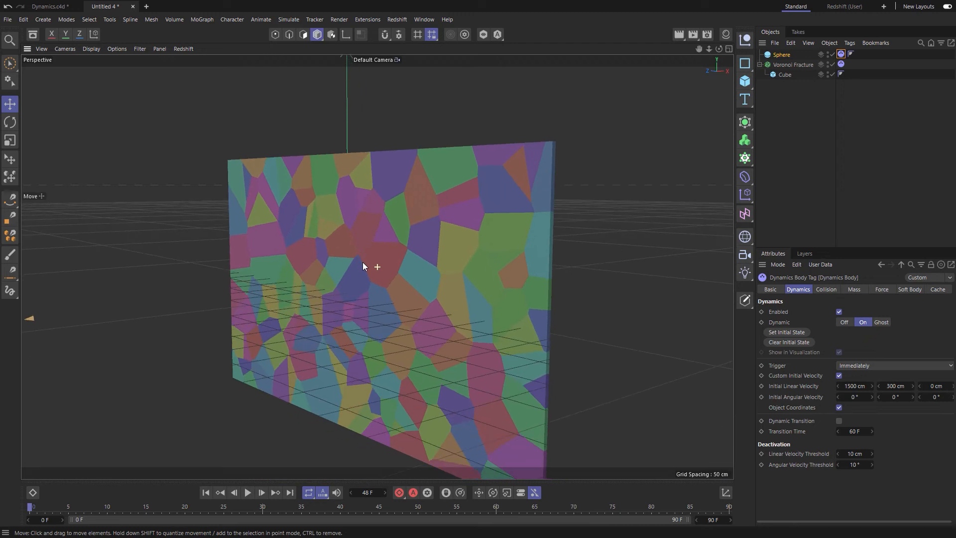
{"action": "left_click", "coordinate": [247, 492]}
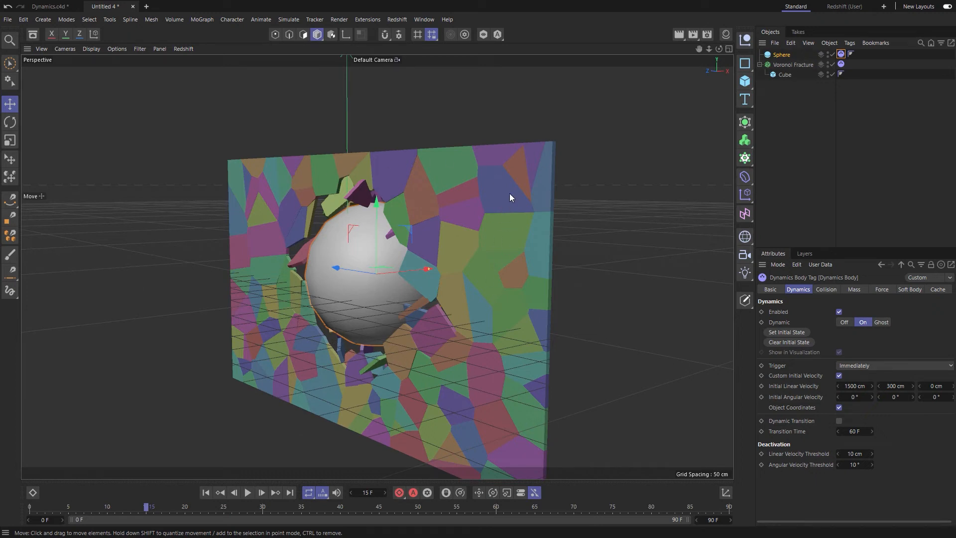
{"action": "left_click", "coordinate": [841, 64]}
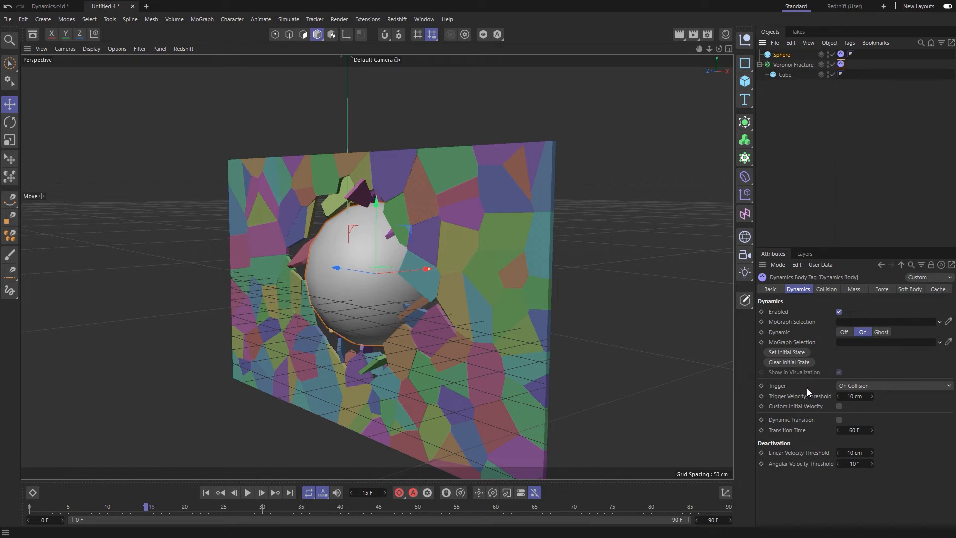
{"action": "left_click", "coordinate": [761, 385]}
Advance to frame 16, set the fractured wall's Trigger to Immediately, and keyframe it
{"action": "left_click", "coordinate": [262, 493]}
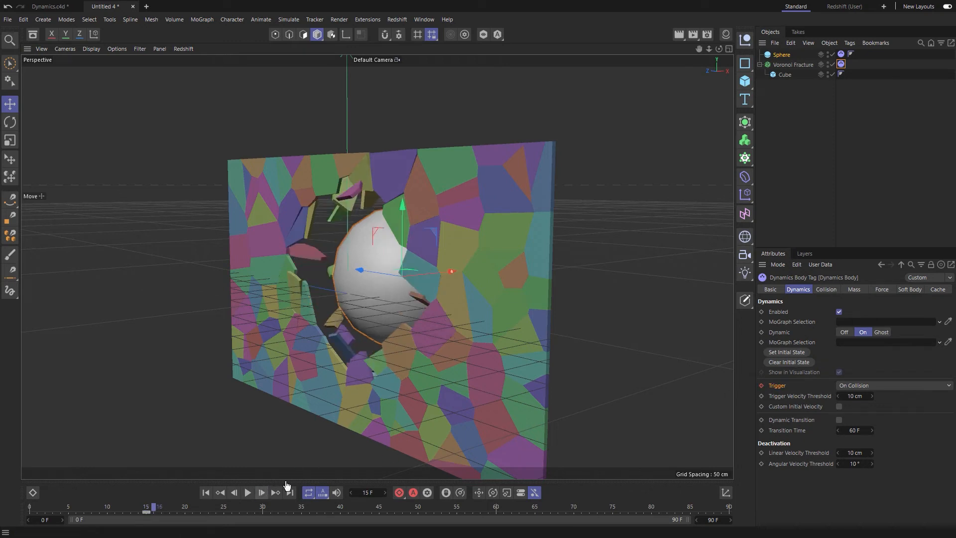
{"action": "left_click", "coordinate": [862, 387]}
{"action": "left_click", "coordinate": [863, 393]}
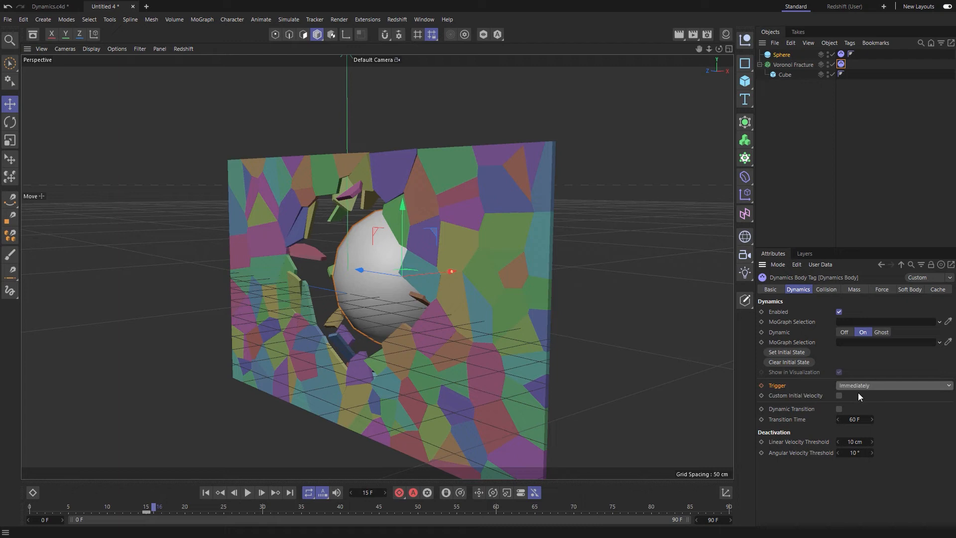
{"action": "left_click", "coordinate": [761, 386]}
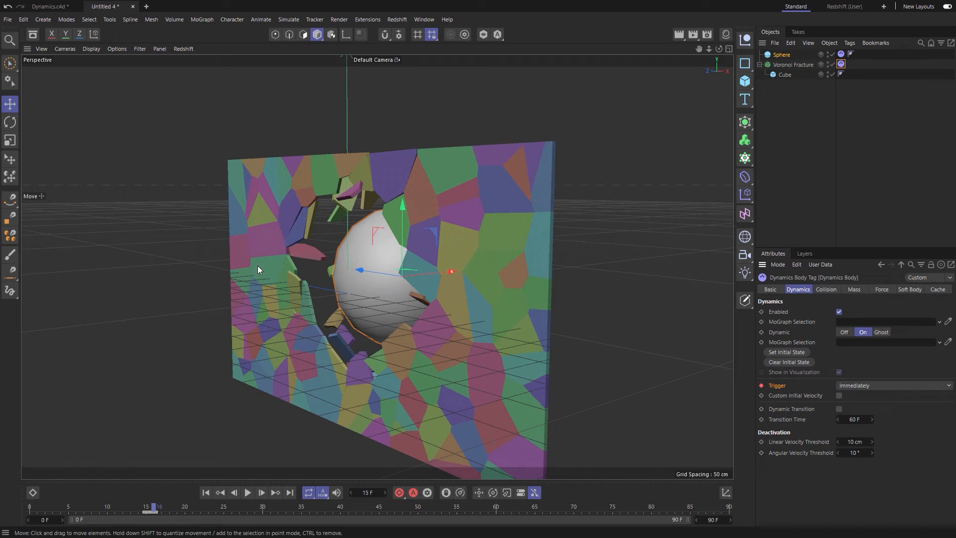
Replay the simulation from the first frame to check how the wall collapses with the keyframed Trigger
{"action": "left_click", "coordinate": [206, 493]}
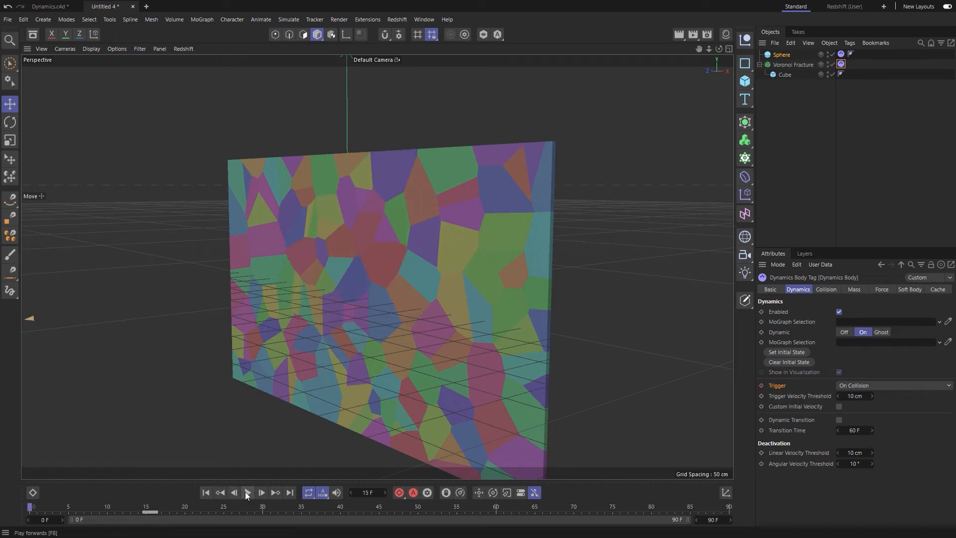
{"action": "left_click", "coordinate": [247, 492]}
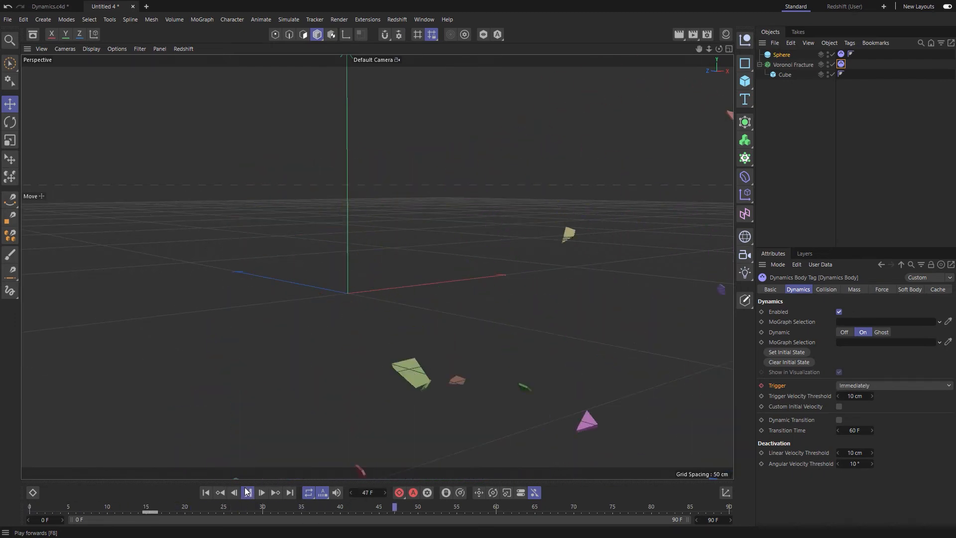
{"action": "left_click", "coordinate": [205, 493]}
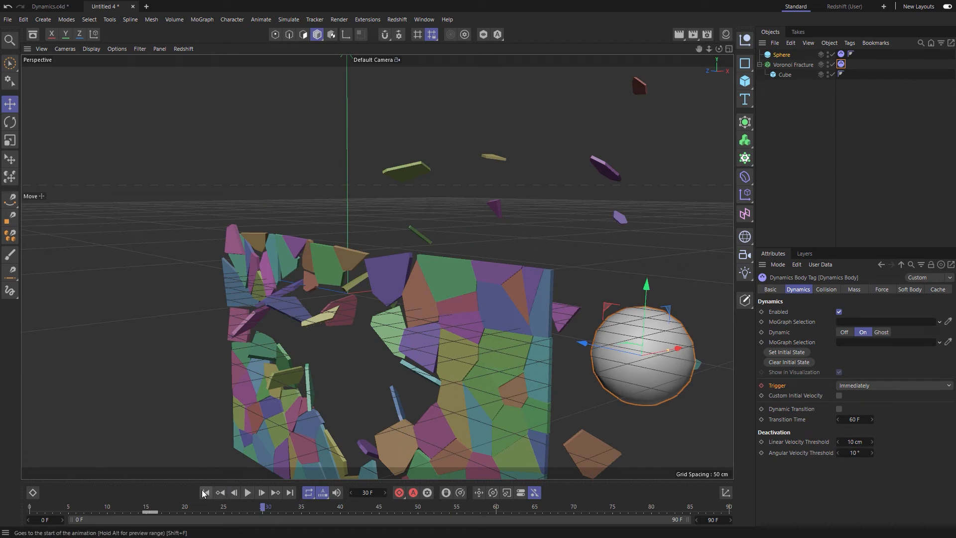
Thicken the fractured wall's cube to about 138 cm in X, and play the simulation from the first frame to test the impact
{"action": "left_click", "coordinate": [204, 493]}
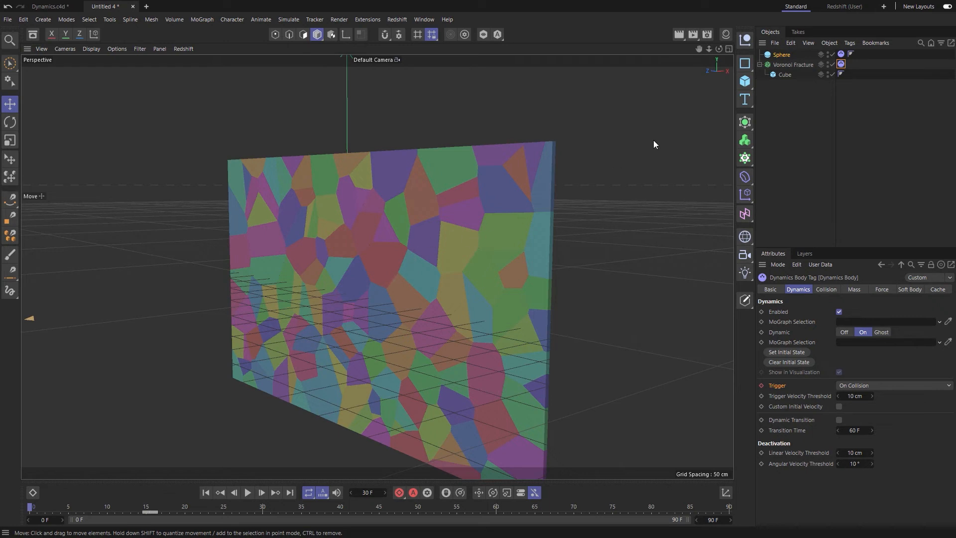
{"action": "left_click", "coordinate": [785, 75]}
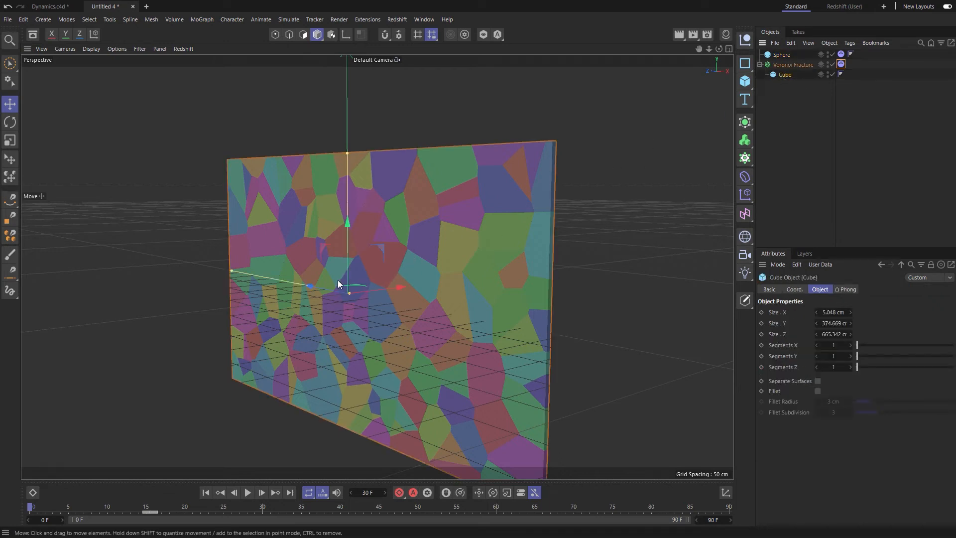
{"action": "left_click_drag", "start_coordinate": [352, 295], "coordinate": [384, 270]}
{"action": "scroll", "coordinate": [384, 270], "scroll_direction": "down", "scroll_amount": 5}
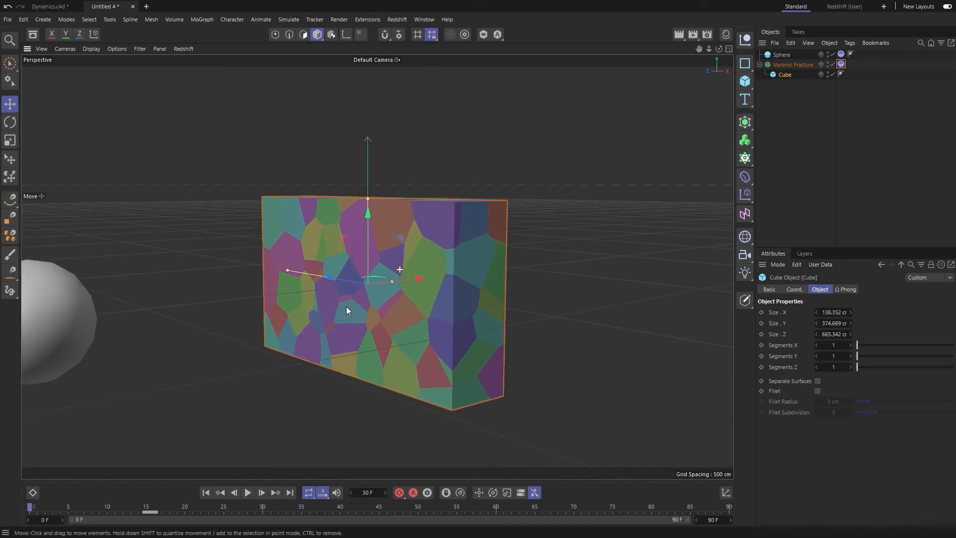
{"action": "scroll", "coordinate": [346, 309], "scroll_direction": "down", "scroll_amount": 3}
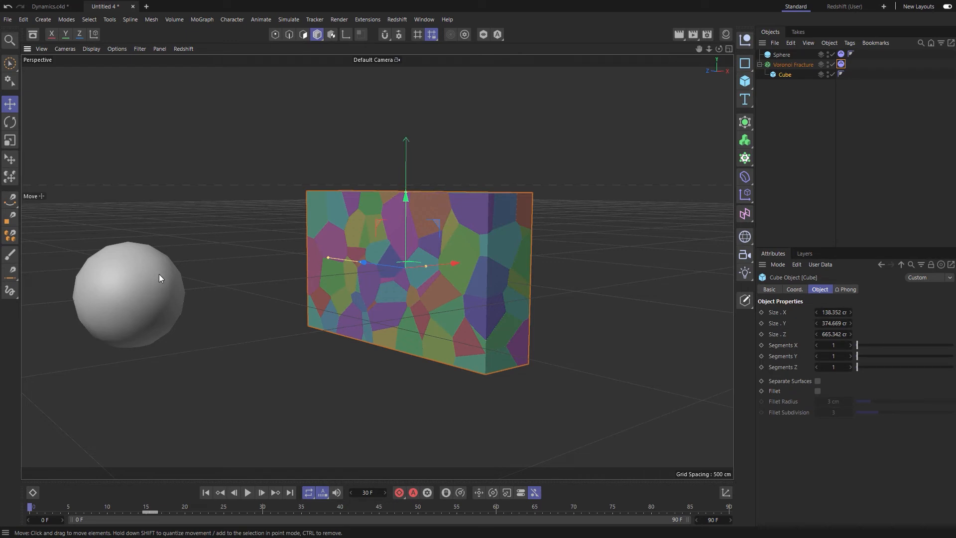
{"action": "left_click", "coordinate": [248, 492]}
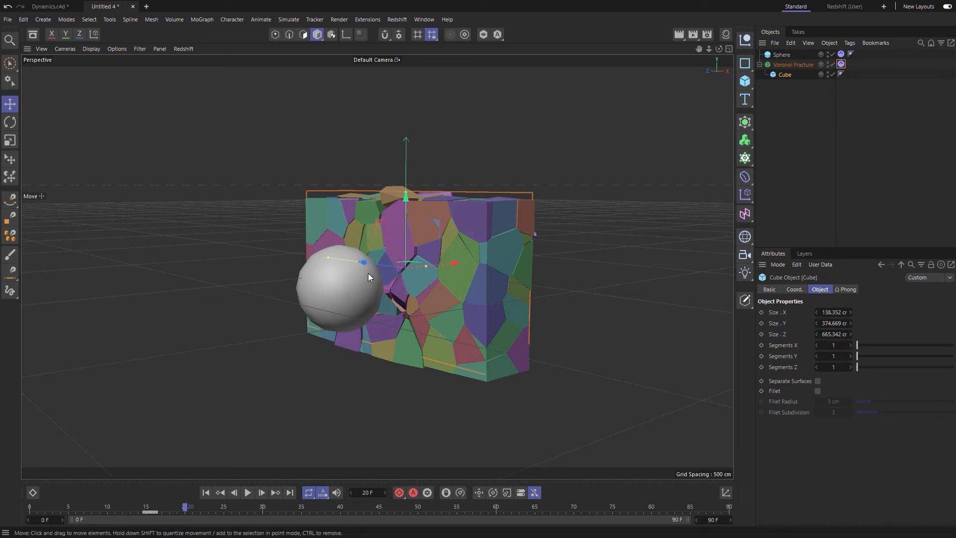
{"action": "left_click", "coordinate": [205, 492]}
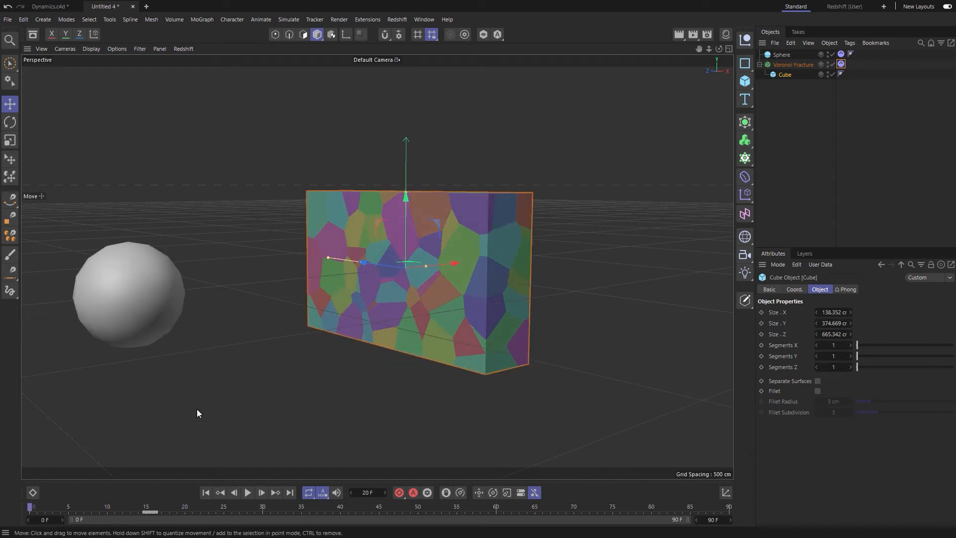
Scale the sphere up to about the wall's height, play the simulation to test the heavier impact, and return to the first frame
{"action": "left_click", "coordinate": [142, 303]}
{"action": "key", "text": "t"}
{"action": "left_click_drag", "start_coordinate": [159, 364], "coordinate": [531, 246]}
{"action": "left_click", "coordinate": [248, 492]}
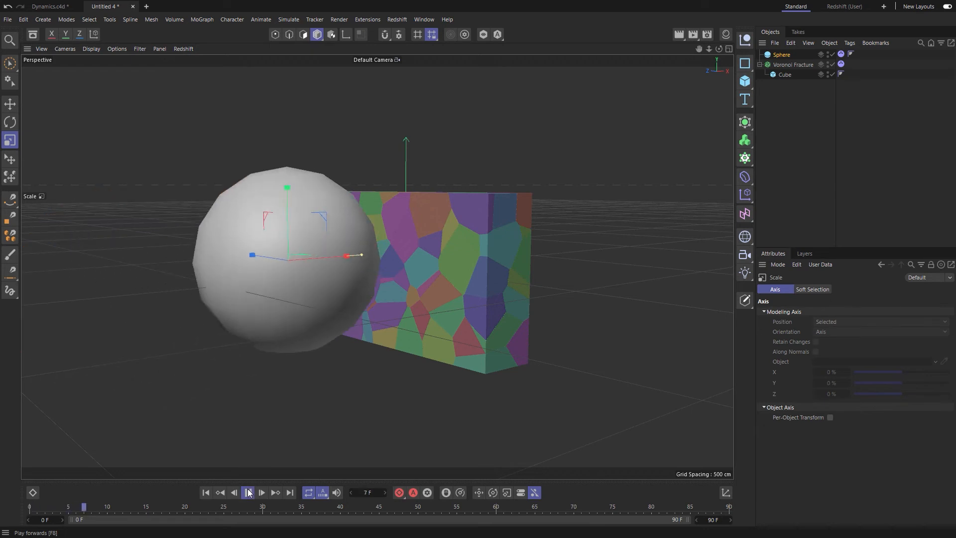
{"action": "left_click", "coordinate": [248, 493]}
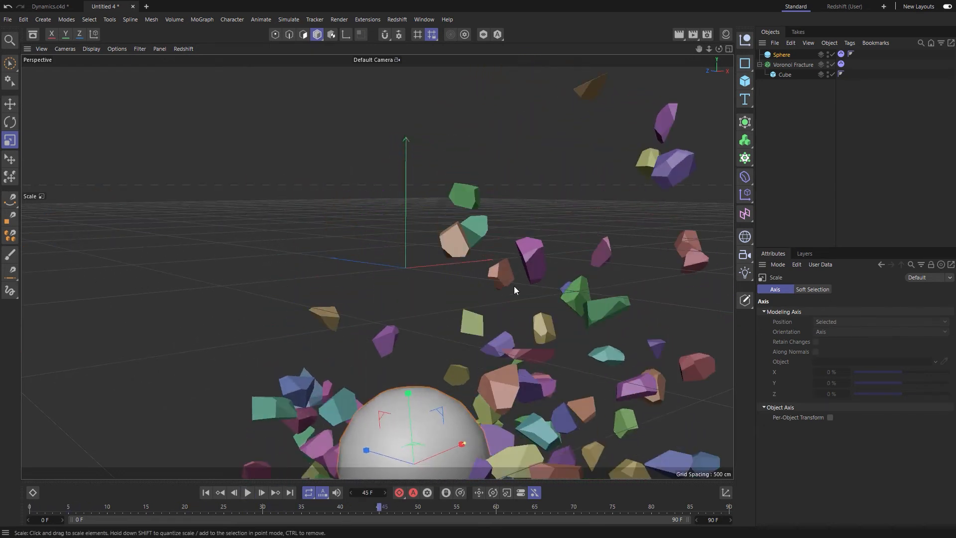
{"action": "left_click", "coordinate": [206, 492]}
Shrink the sphere to a small ball, play the simulation against the thick wall, and return to the first frame
{"action": "left_click_drag", "start_coordinate": [254, 298], "coordinate": [77, 443]}
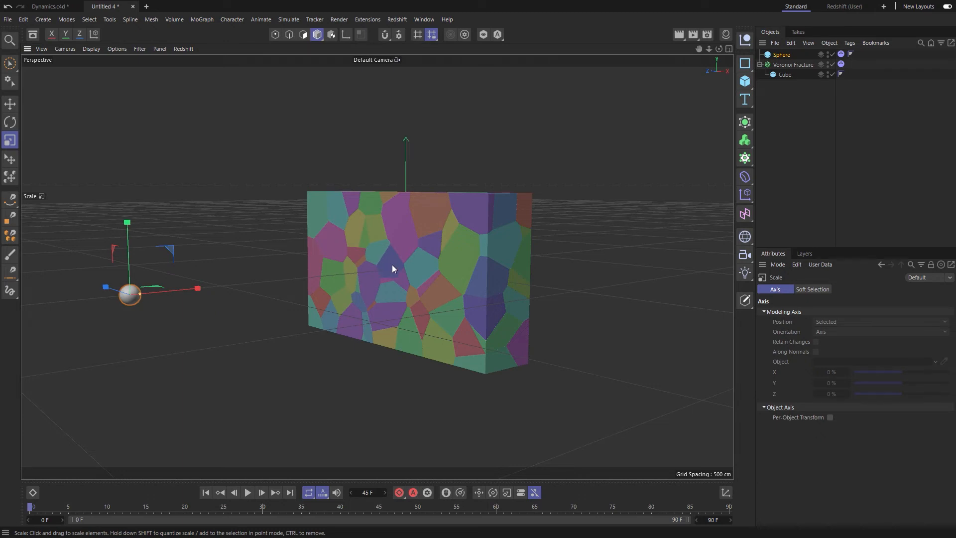
{"action": "left_click", "coordinate": [248, 493]}
{"action": "left_click", "coordinate": [247, 493]}
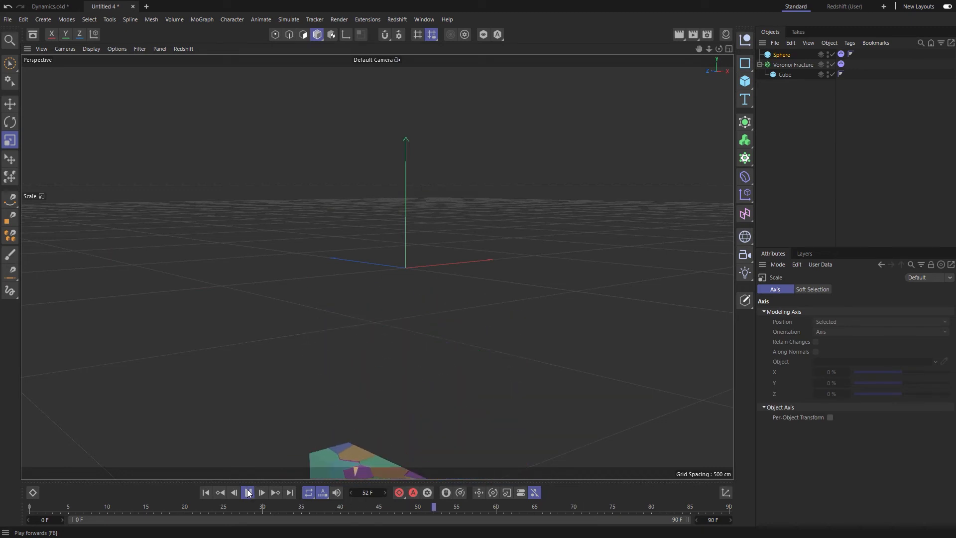
{"action": "left_click", "coordinate": [204, 493]}
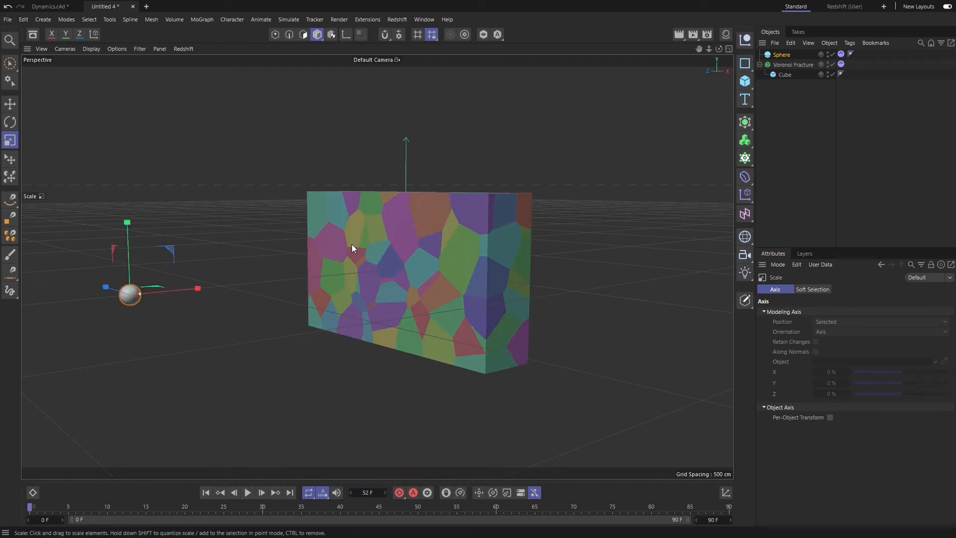
Delete the animation track from the fractured wall's dynamics Trigger
{"action": "left_click", "coordinate": [841, 64]}
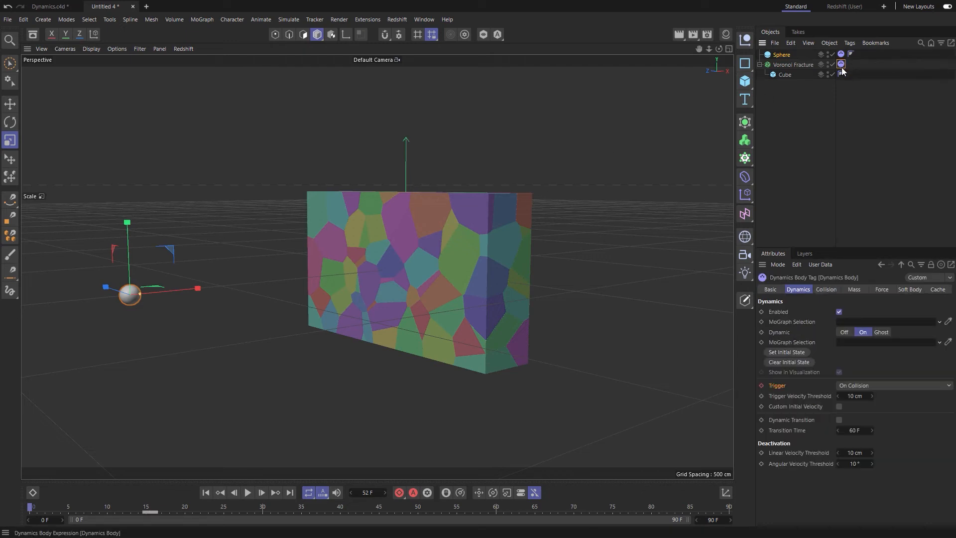
{"action": "right_click", "coordinate": [782, 384]}
{"action": "mouse_move", "coordinate": [823, 357]}
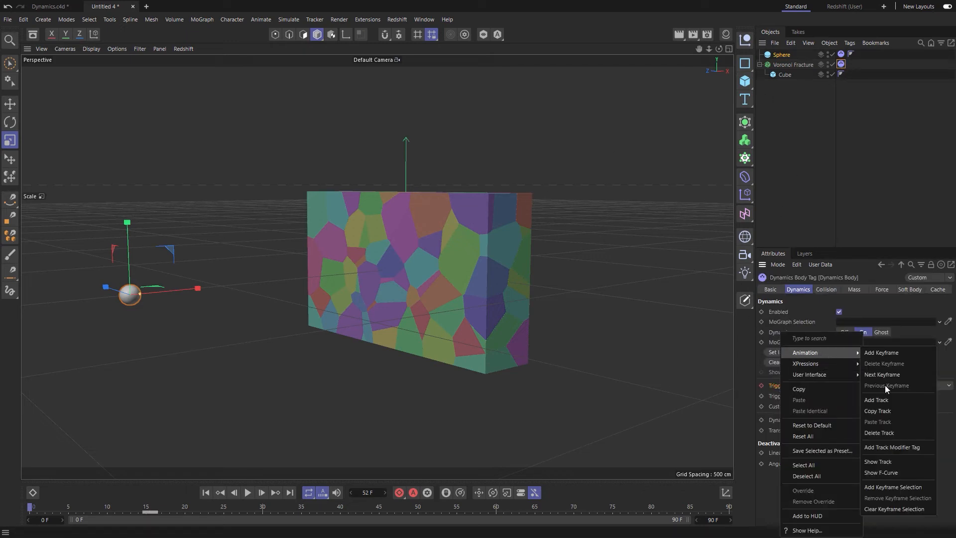
{"action": "left_click", "coordinate": [883, 433]}
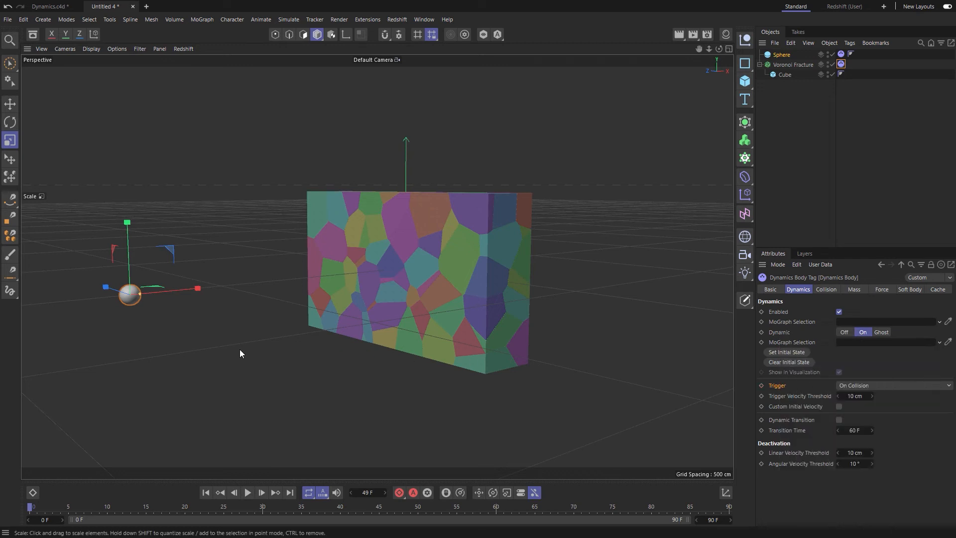
Scale the small sphere up to about a third of the wall's height or more and replay the simulation without the Trigger keyframes
{"action": "left_click_drag", "start_coordinate": [240, 354], "coordinate": [406, 265]}
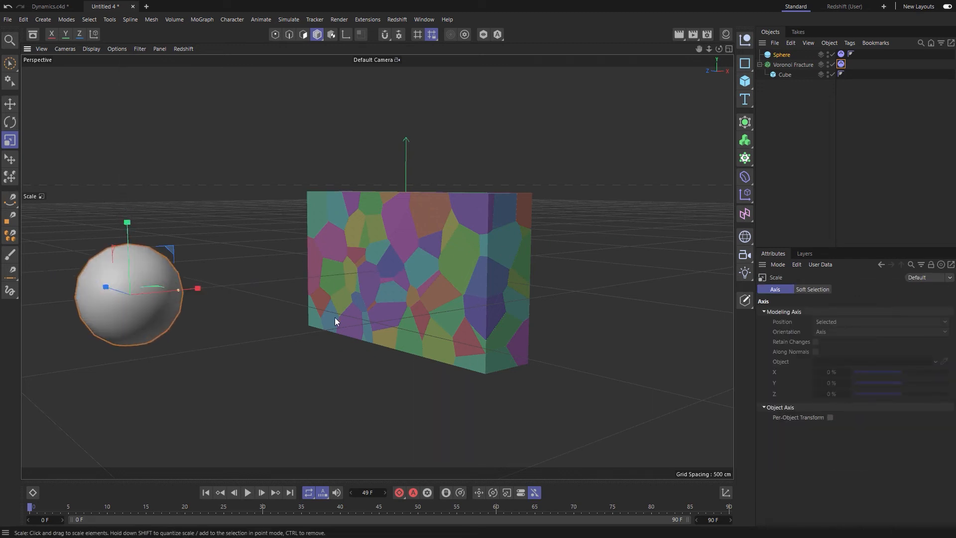
{"action": "left_click", "coordinate": [247, 493]}
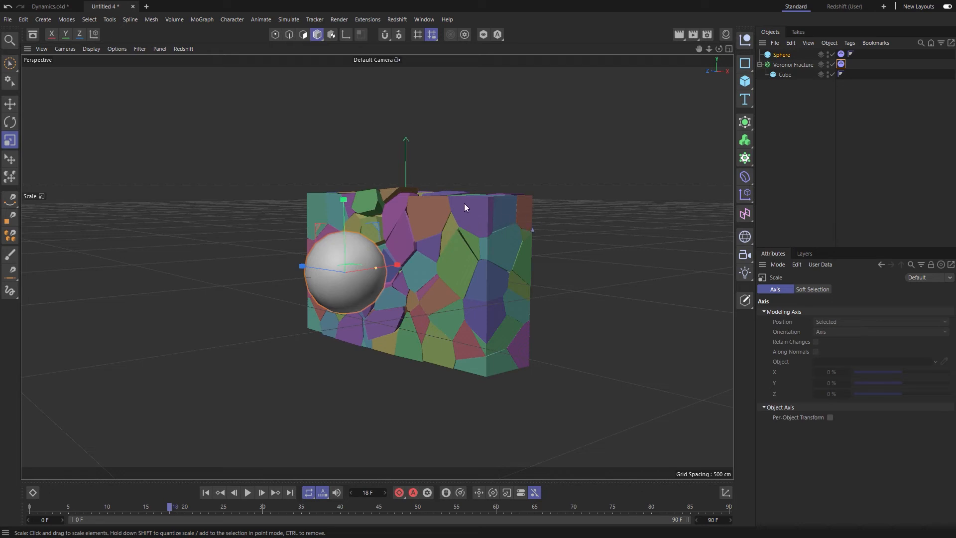
{"action": "left_click", "coordinate": [204, 492]}
{"action": "left_click", "coordinate": [246, 493]}
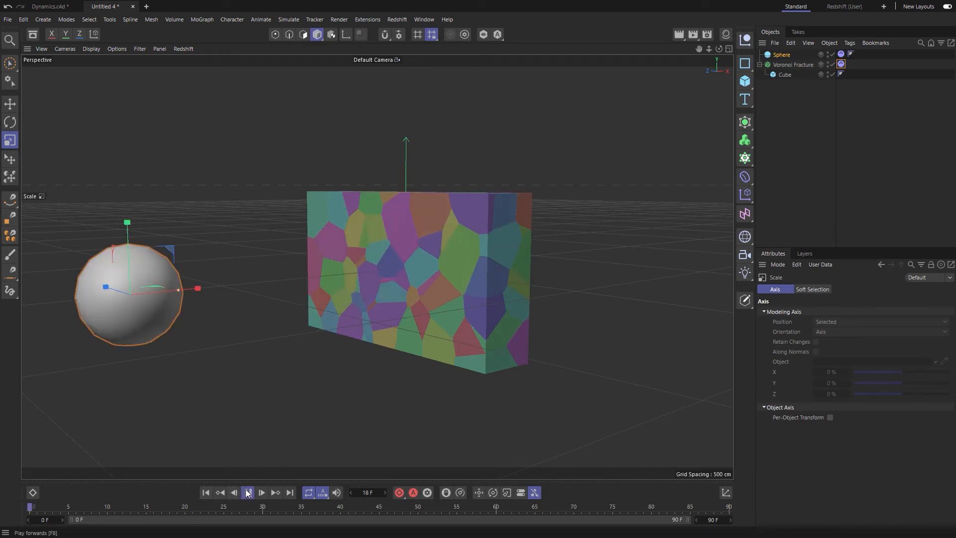
{"action": "left_click", "coordinate": [205, 493]}
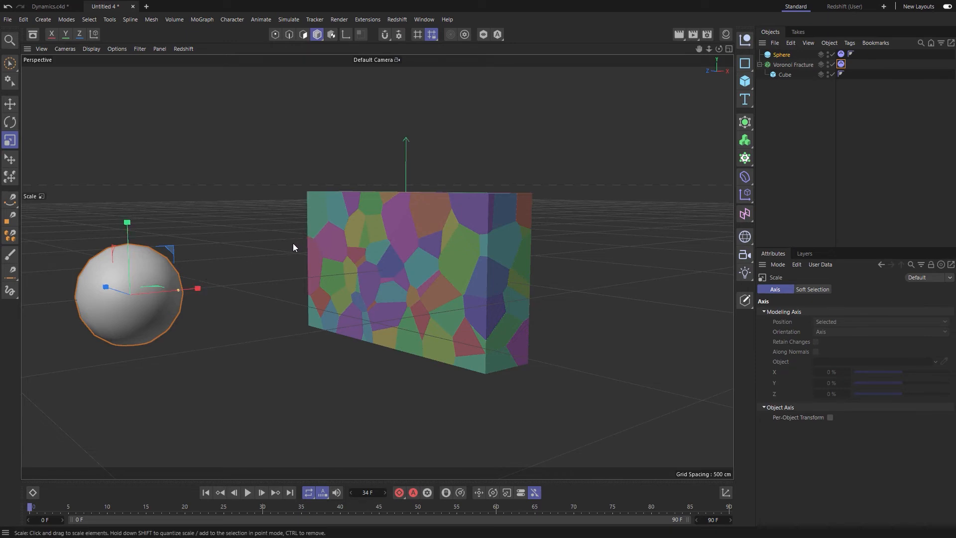
Switch the sphere's dynamics mass to Custom Mass with a value of 10, play the simulation, and return to the first frame
{"action": "left_click", "coordinate": [842, 54]}
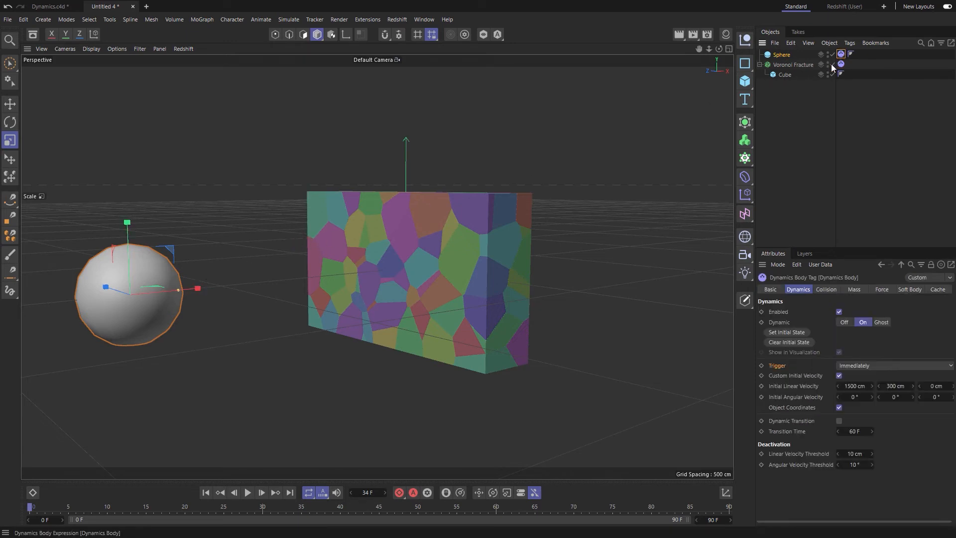
{"action": "left_click", "coordinate": [859, 287]}
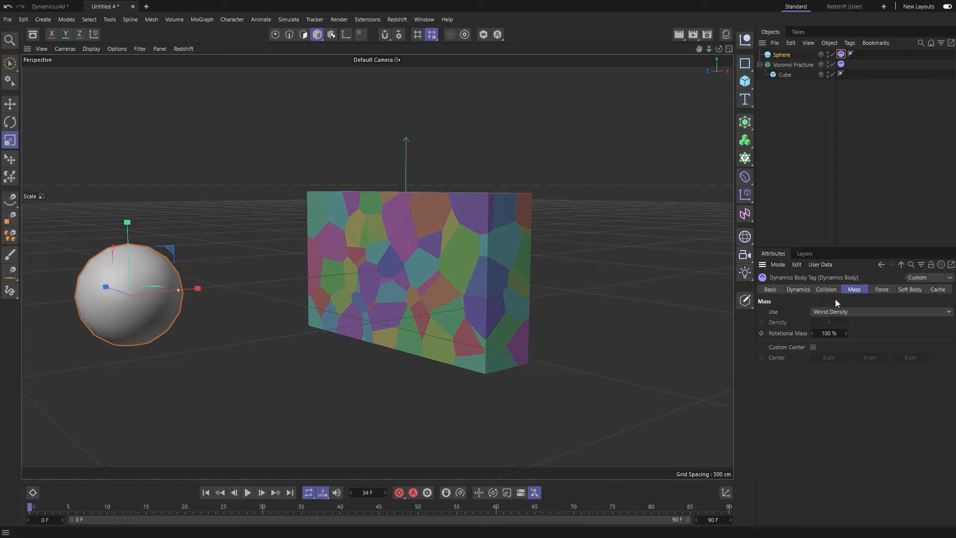
{"action": "left_click", "coordinate": [838, 312]}
{"action": "left_click", "coordinate": [849, 343]}
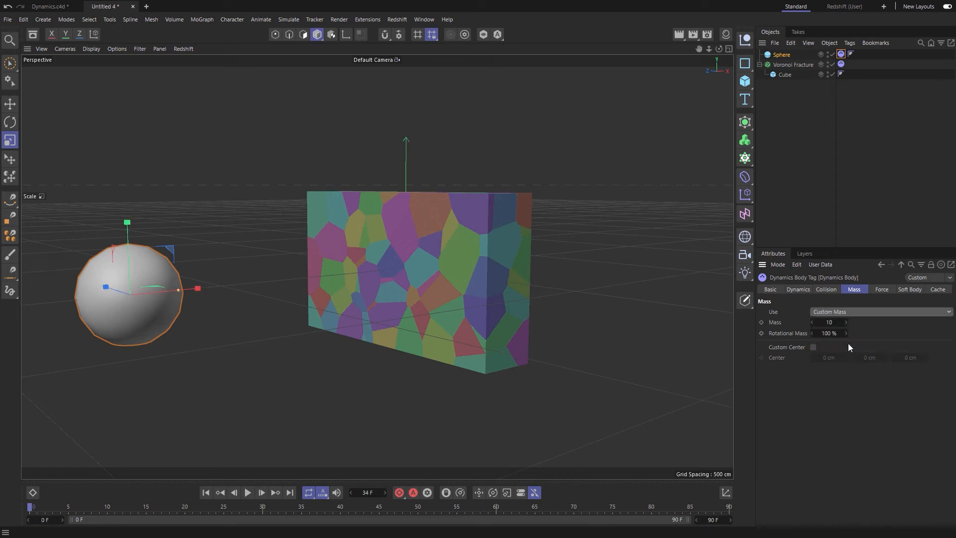
{"action": "left_click", "coordinate": [247, 493]}
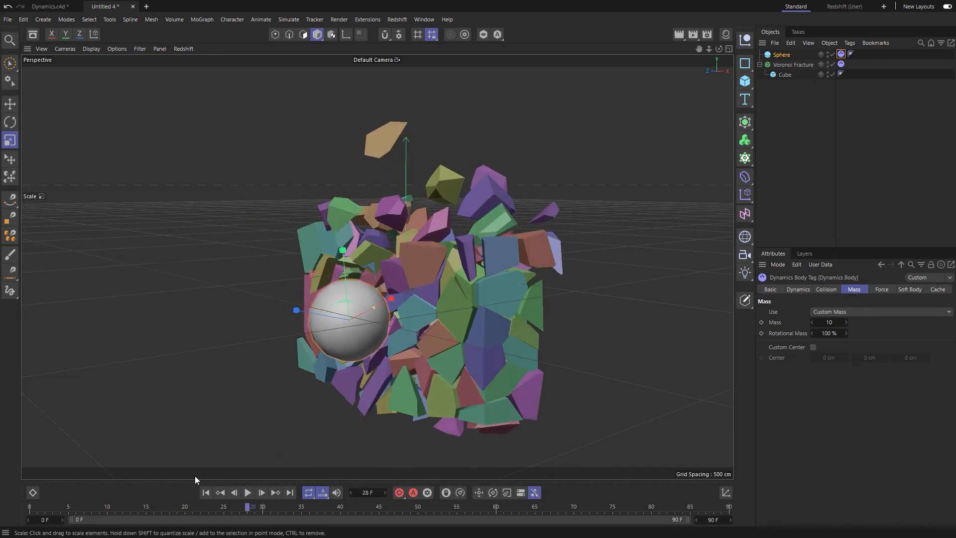
{"action": "left_click", "coordinate": [206, 493]}
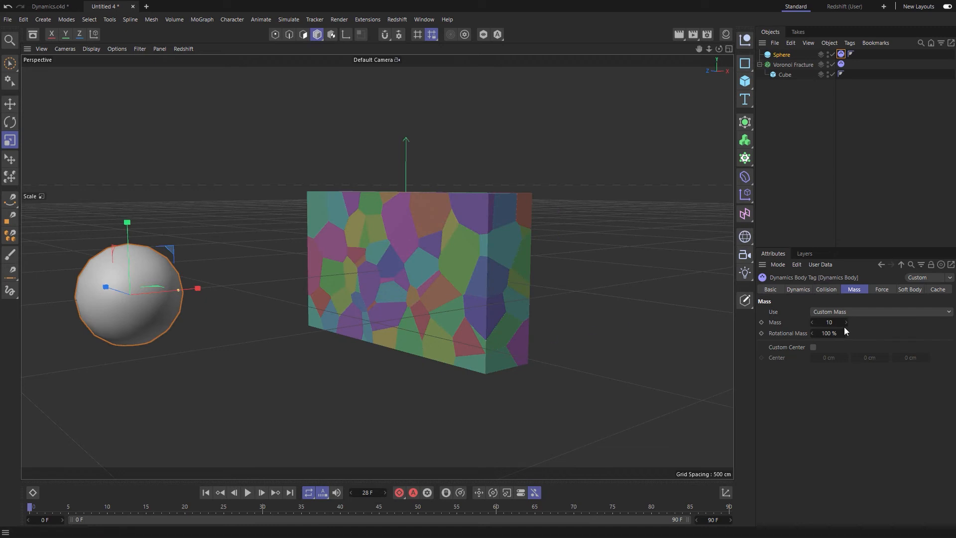
Set the sphere's custom mass to 50, replay the simulation to test the impact, and return to the first frame
{"action": "double_click", "coordinate": [831, 322]}
{"action": "type", "text": "50"}
{"action": "key", "text": "Return"}
{"action": "left_click", "coordinate": [249, 492]}
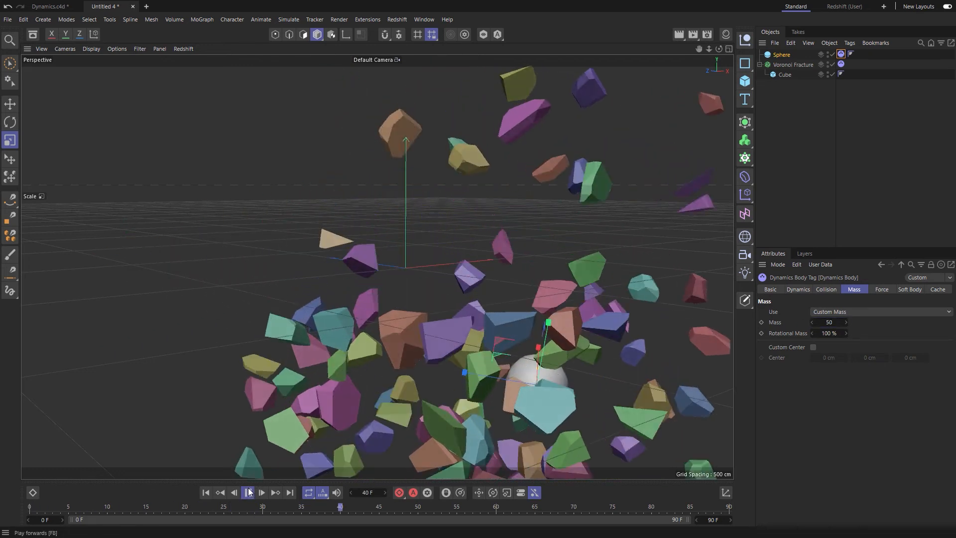
{"action": "left_click", "coordinate": [249, 492]}
{"action": "left_click", "coordinate": [207, 492]}
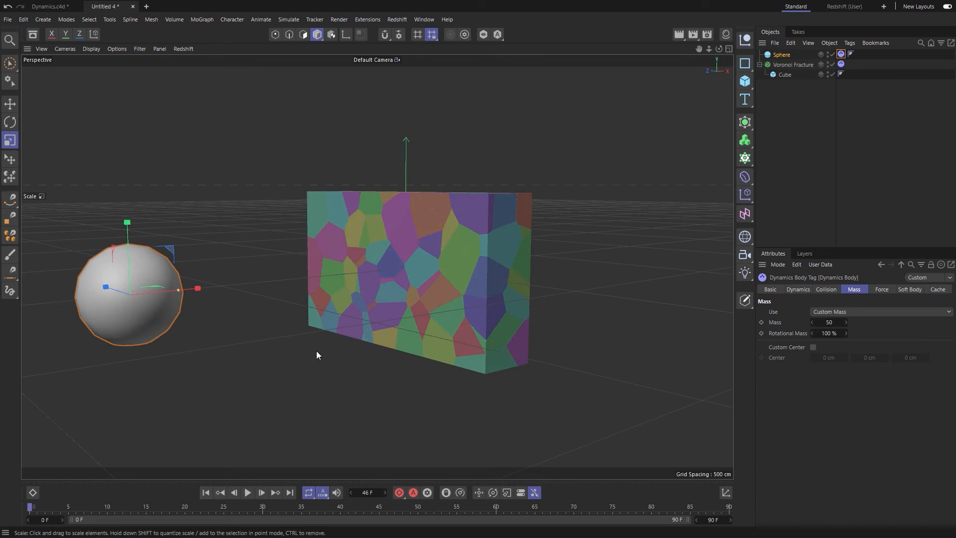
Shrink the sphere to about a fifth of its size, set its custom mass to 500, and play the simulation to test the impact
{"action": "left_click_drag", "start_coordinate": [268, 223], "coordinate": [67, 380]}
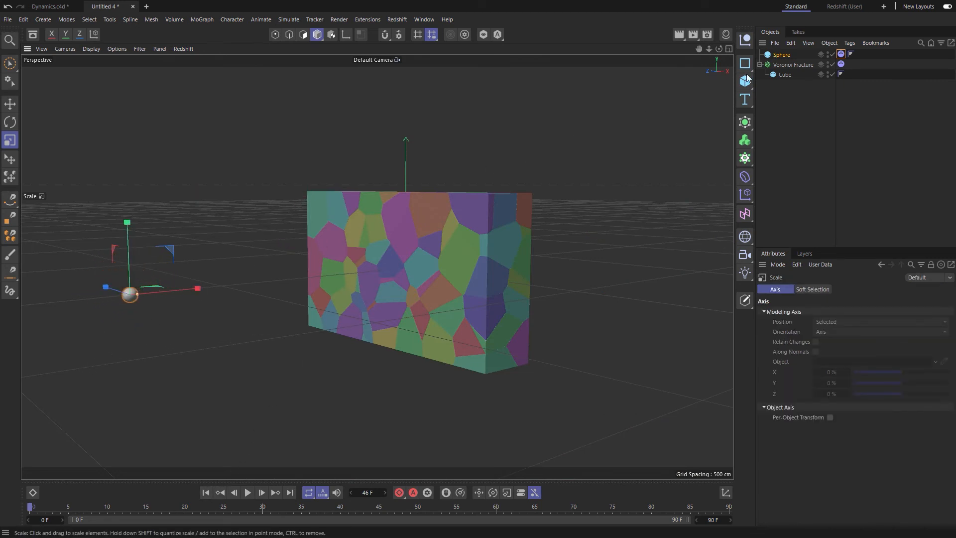
{"action": "left_click", "coordinate": [842, 52]}
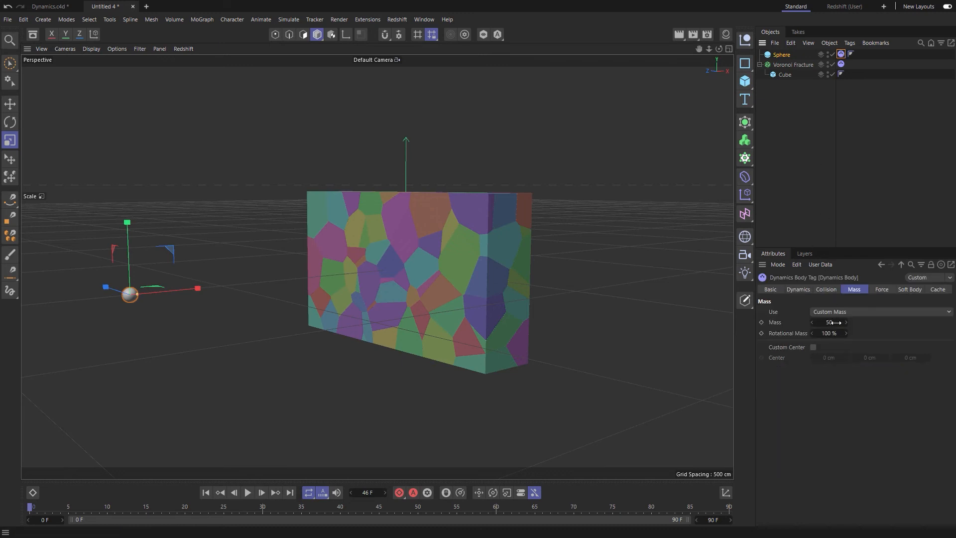
{"action": "double_click", "coordinate": [835, 323]}
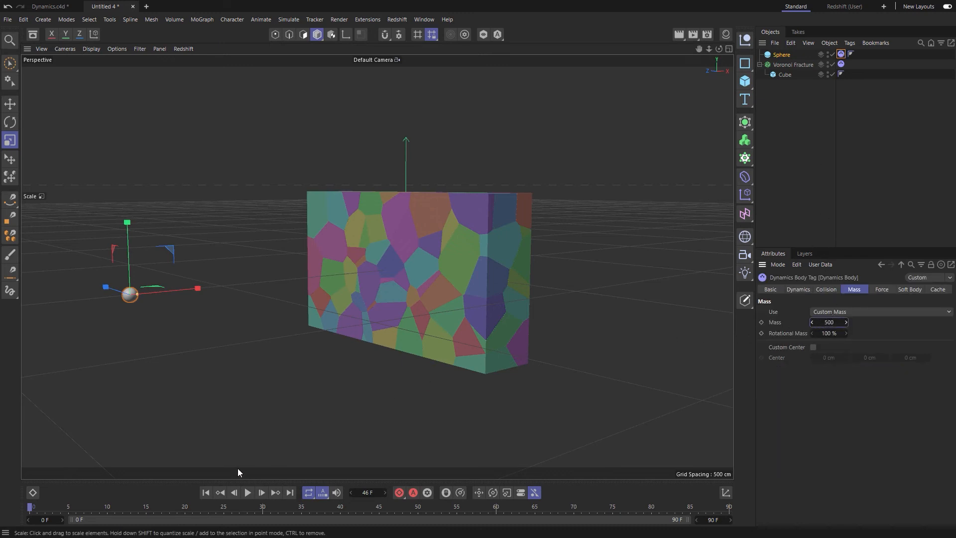
{"action": "key", "text": "e"}
{"action": "left_click", "coordinate": [247, 493]}
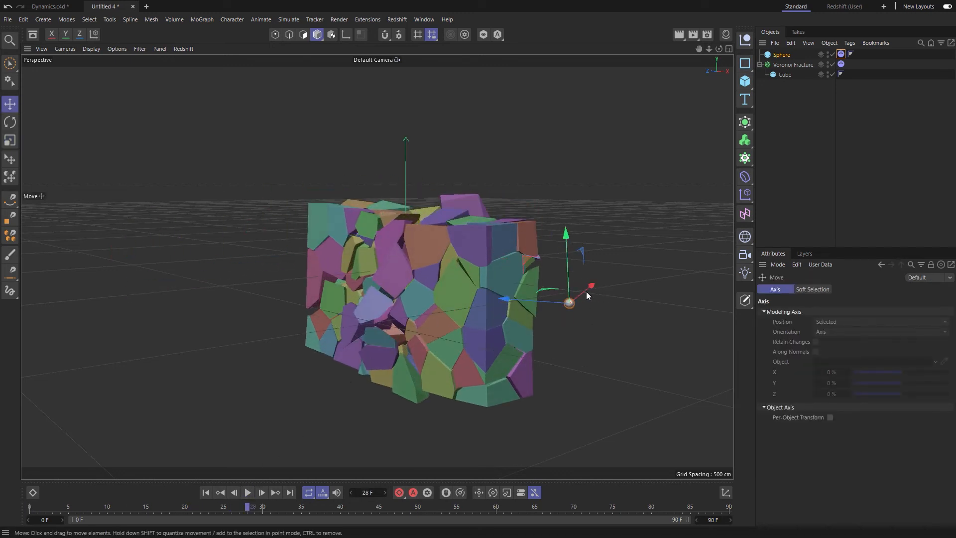
{"action": "left_click", "coordinate": [205, 492]}
Set the small sphere's dynamics mass back to World Density, replay the simulation for comparison, and return to the first frame
{"action": "left_click", "coordinate": [841, 54]}
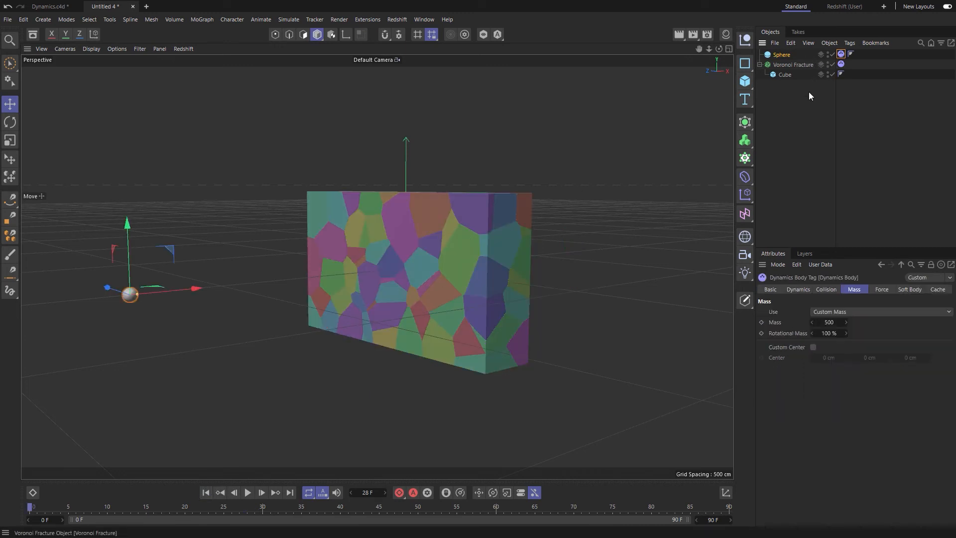
{"action": "left_click", "coordinate": [831, 311]}
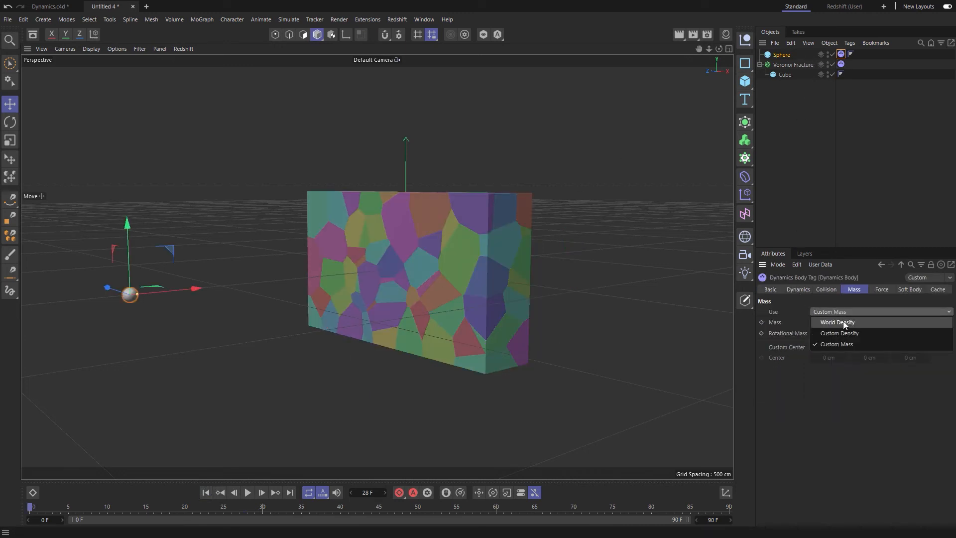
{"action": "left_click", "coordinate": [845, 323]}
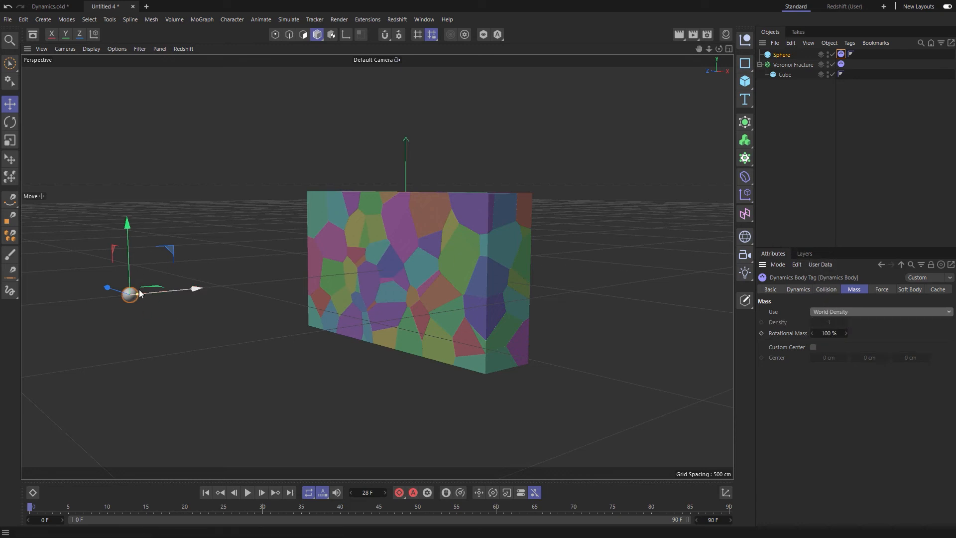
{"action": "key", "text": "F8"}
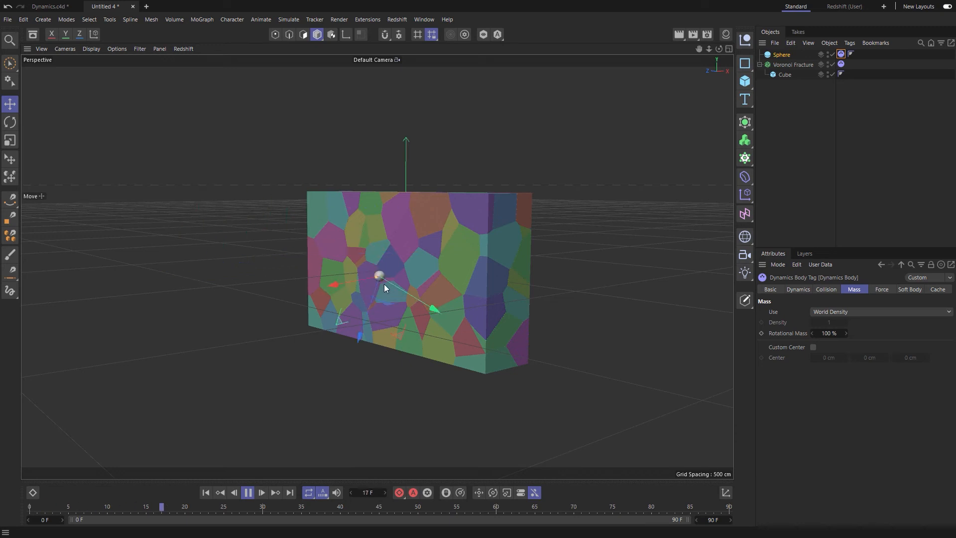
{"action": "left_click", "coordinate": [248, 492]}
{"action": "left_click", "coordinate": [205, 493]}
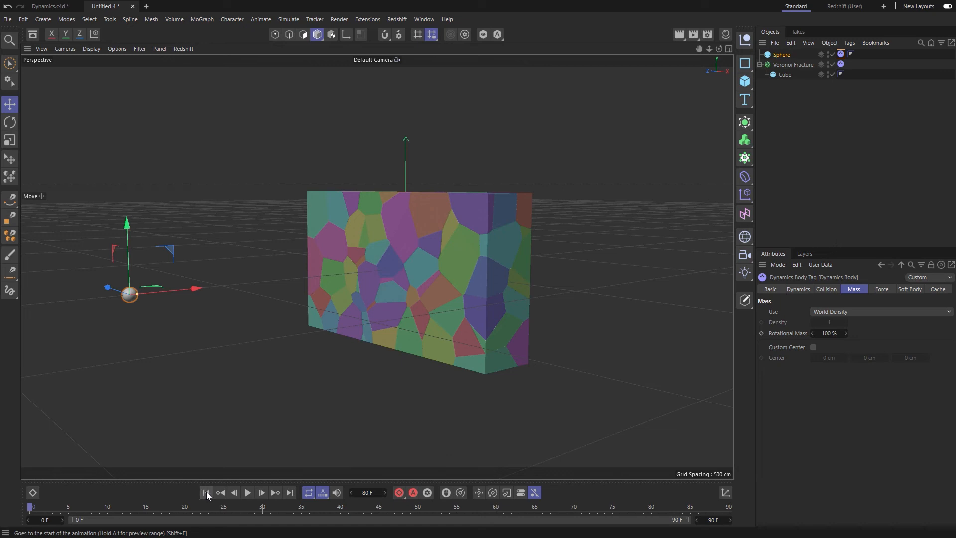
Add a particle Emitter, place it in front of the fractured wall near the sphere, and rotate it to face the wall
{"action": "left_click", "coordinate": [285, 19]}
{"action": "mouse_move", "coordinate": [319, 59]}
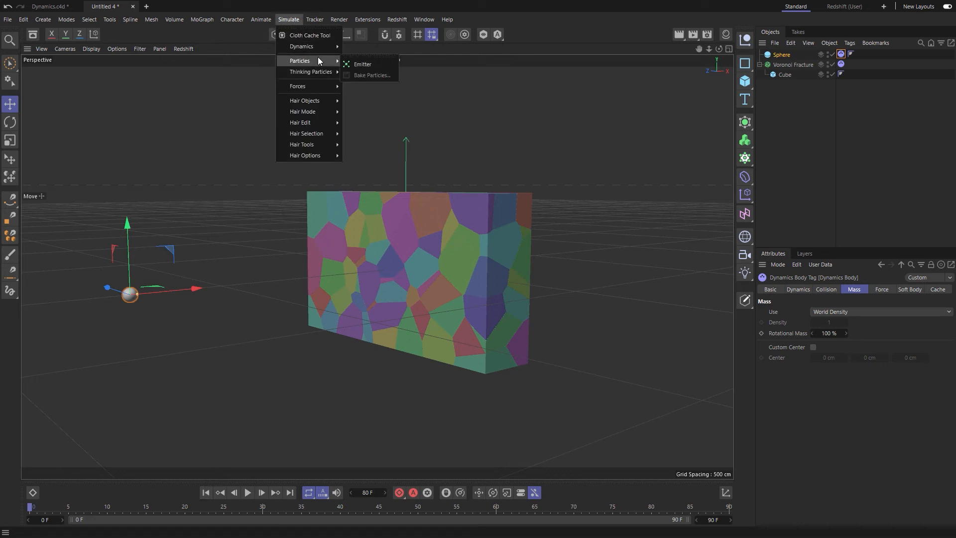
{"action": "left_click", "coordinate": [362, 63]}
{"action": "left_click_drag", "start_coordinate": [445, 264], "coordinate": [237, 305]}
{"action": "left_click_drag", "start_coordinate": [194, 282], "coordinate": [258, 292], "text": "alt"}
{"action": "key", "text": "r"}
{"action": "left_click_drag", "start_coordinate": [292, 323], "coordinate": [230, 320]}
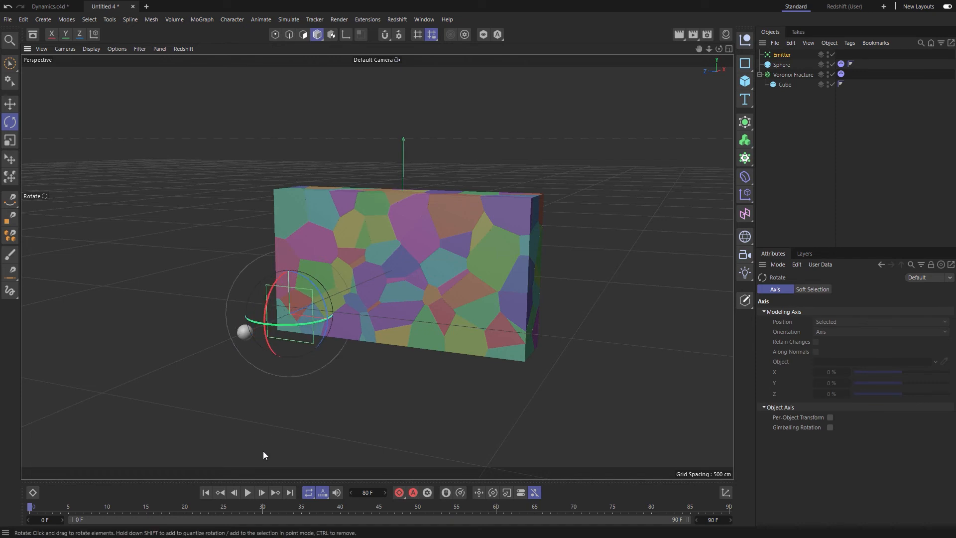
Play the animation to check the direction of the emitter's particles from an angled view, and pause it
{"action": "left_click", "coordinate": [247, 492]}
{"action": "left_click_drag", "start_coordinate": [320, 303], "coordinate": [264, 315], "text": "alt"}
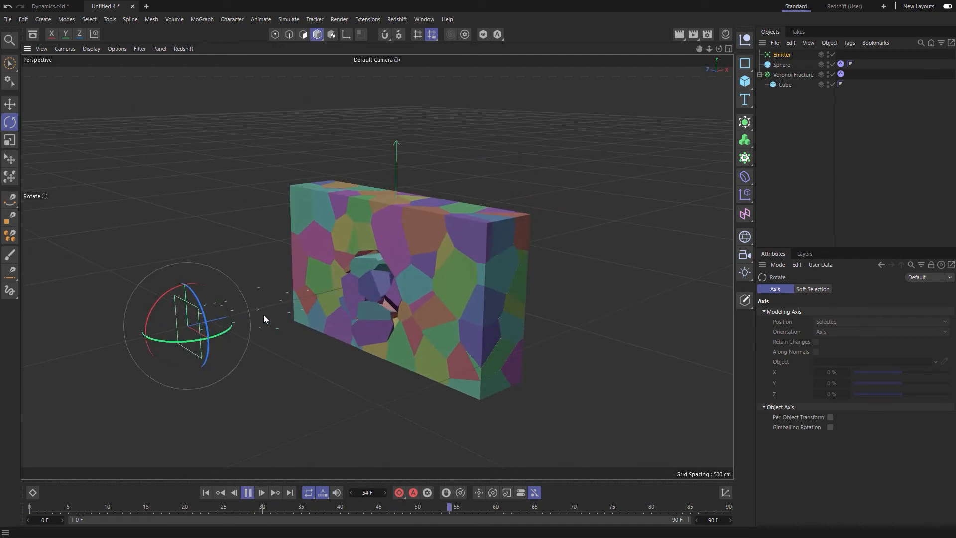
{"action": "left_click", "coordinate": [247, 492]}
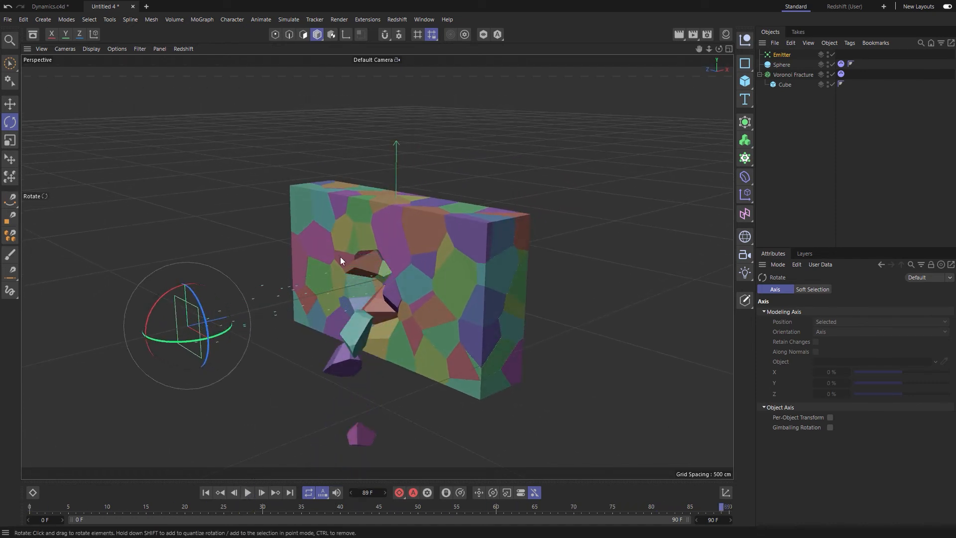
Make the sphere a child of the Emitter and replace its dynamics tag with a new Rigid Body tag at the first frame
{"action": "left_click", "coordinate": [781, 66]}
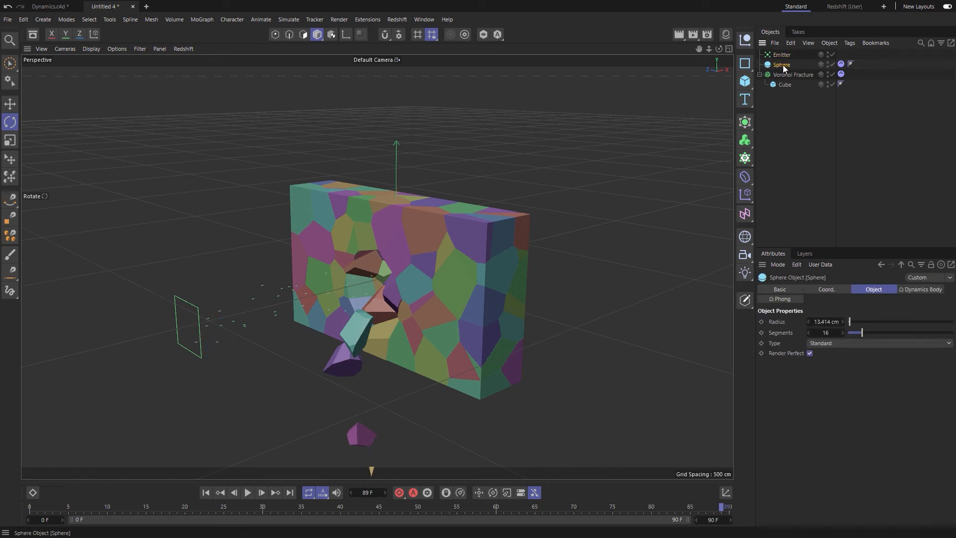
{"action": "left_click_drag", "start_coordinate": [783, 69], "coordinate": [784, 55]}
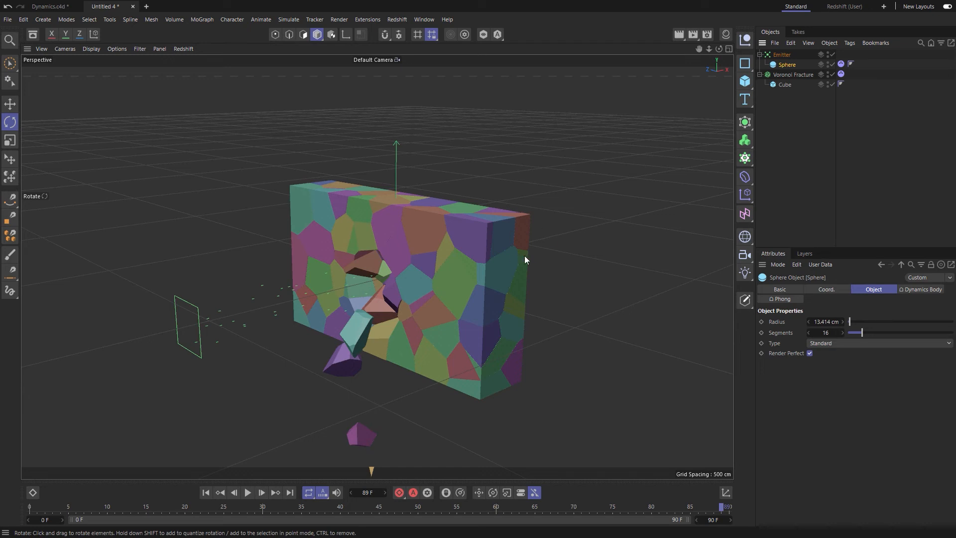
{"action": "left_click", "coordinate": [842, 64]}
{"action": "key", "text": "Delete"}
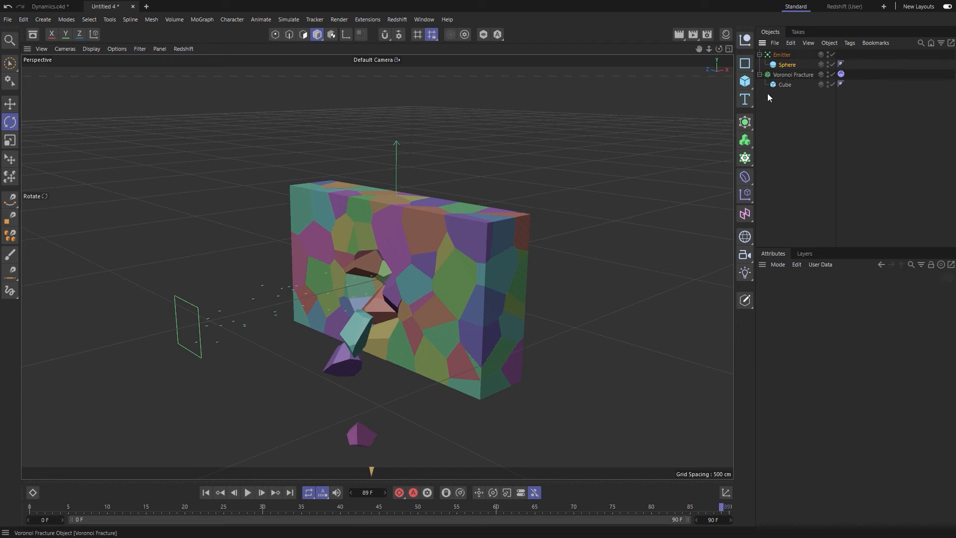
{"action": "left_click", "coordinate": [206, 493]}
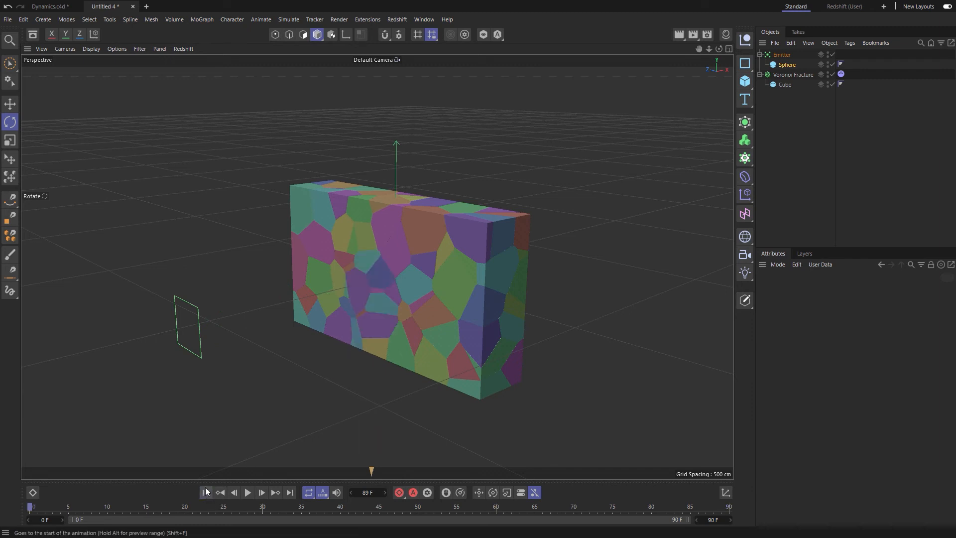
{"action": "right_click", "coordinate": [791, 64]}
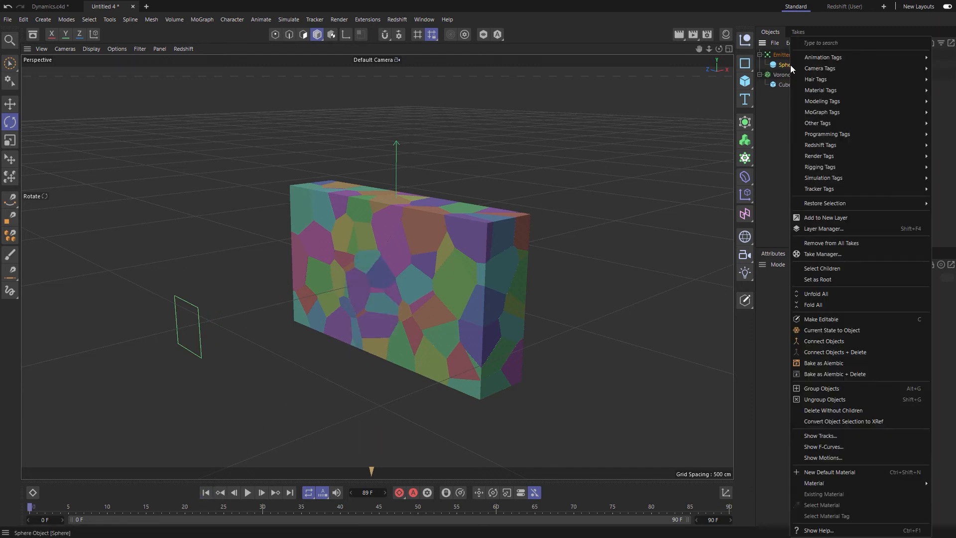
{"action": "mouse_move", "coordinate": [837, 175]}
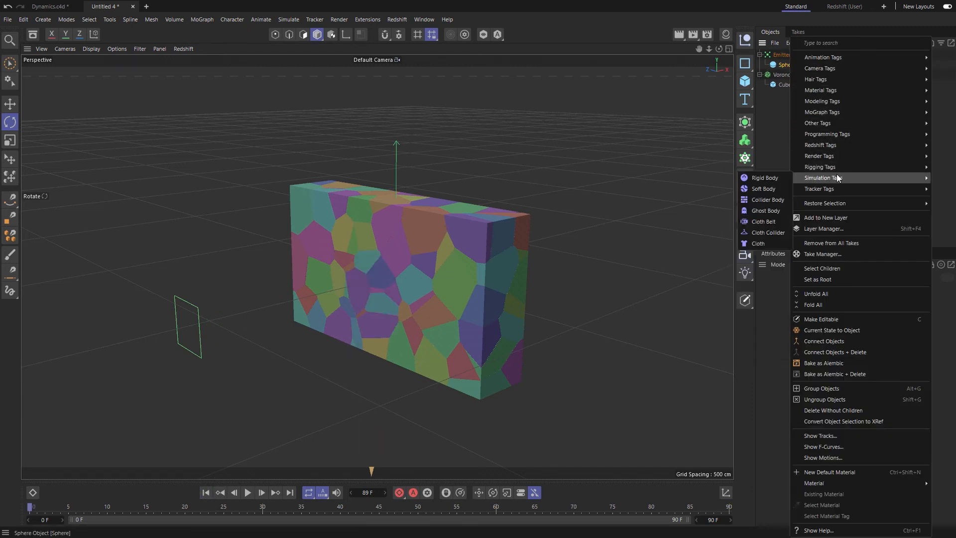
{"action": "left_click", "coordinate": [780, 178]}
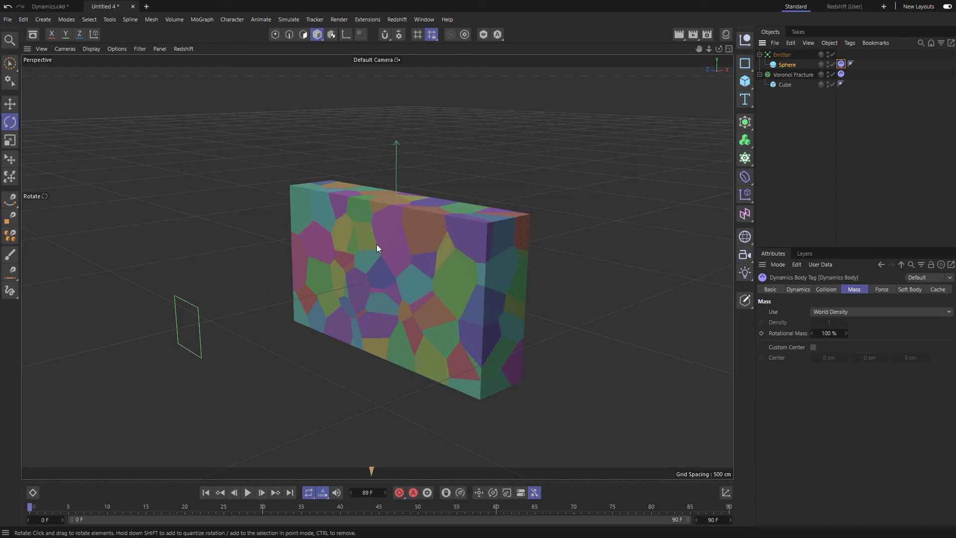
Enable Show Objects on the Emitter and play the simulation so it shoots spheres
{"action": "left_click", "coordinate": [783, 55]}
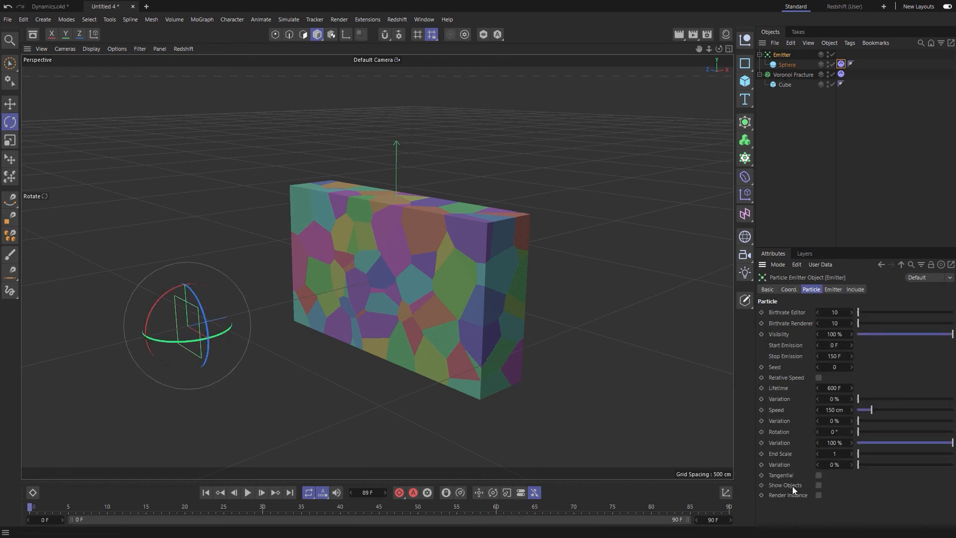
{"action": "left_click", "coordinate": [818, 485]}
{"action": "left_click", "coordinate": [248, 492]}
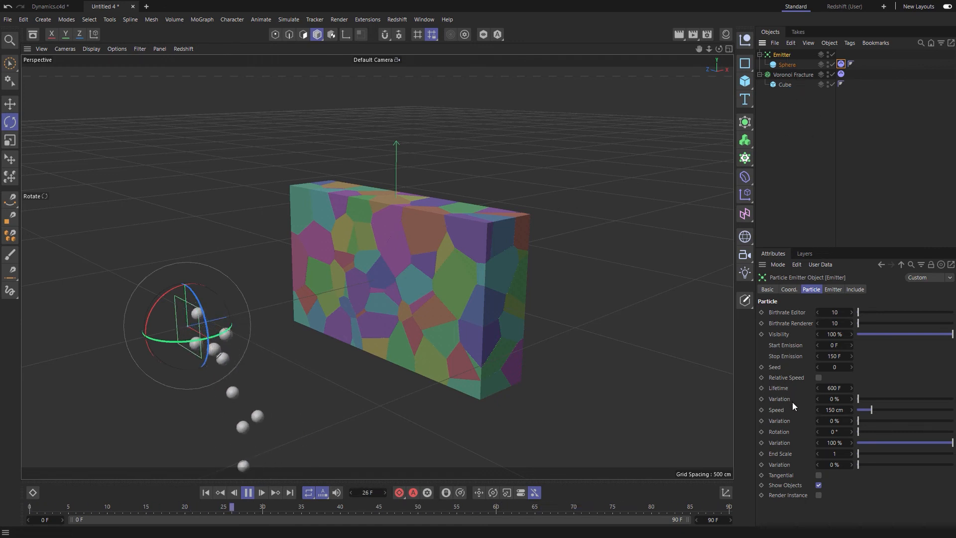
Raise the Emitter's particle speed to 1500 cm while the simulation plays
{"action": "left_click_drag", "start_coordinate": [887, 408], "coordinate": [948, 409]}
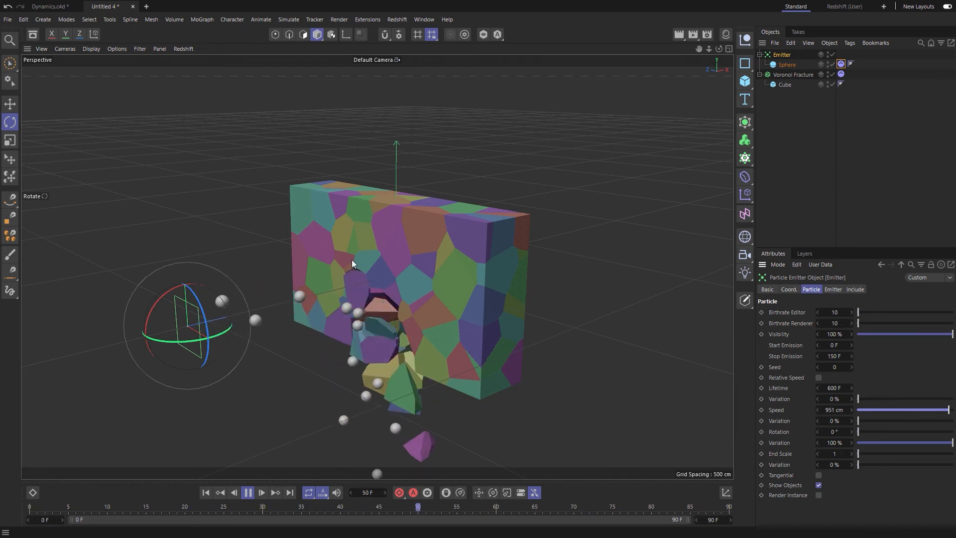
{"action": "left_click", "coordinate": [835, 410]}
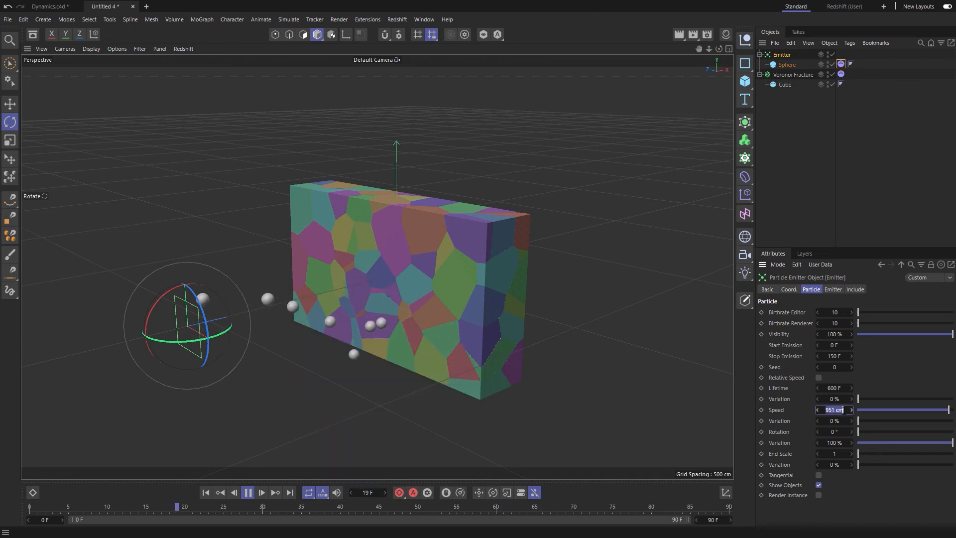
{"action": "type", "text": "1500"}
{"action": "key", "text": "Return"}
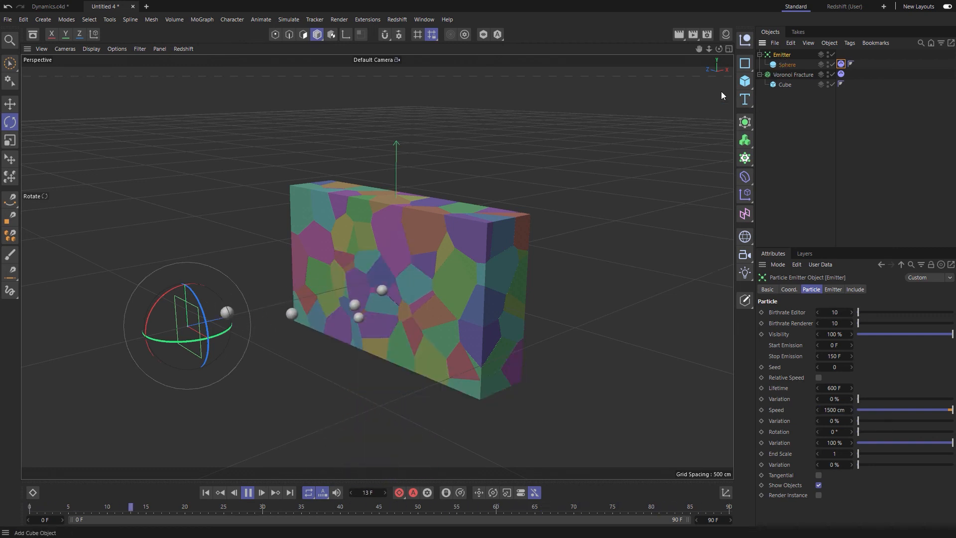
Extend the end of the animation timeline to 500 frames
{"action": "key", "text": "e"}
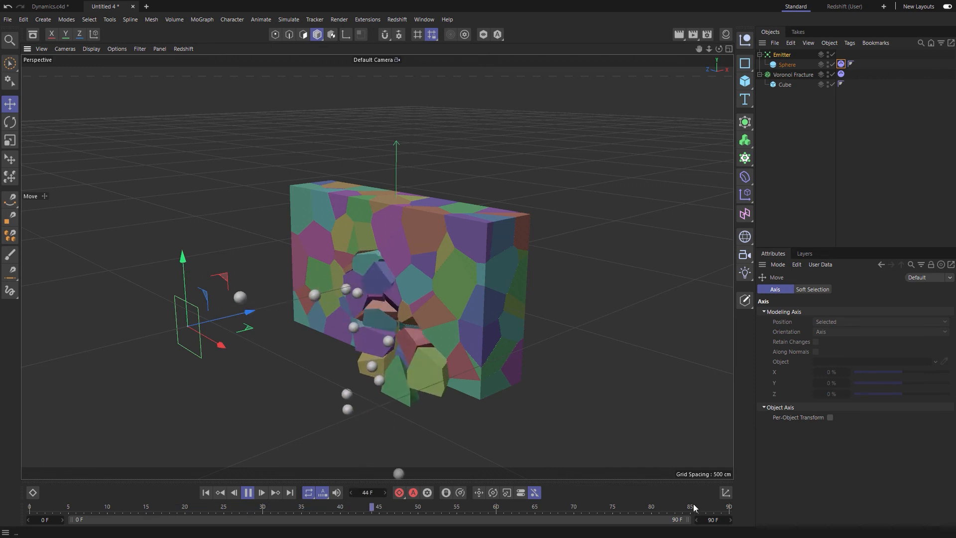
{"action": "left_click", "coordinate": [716, 519]}
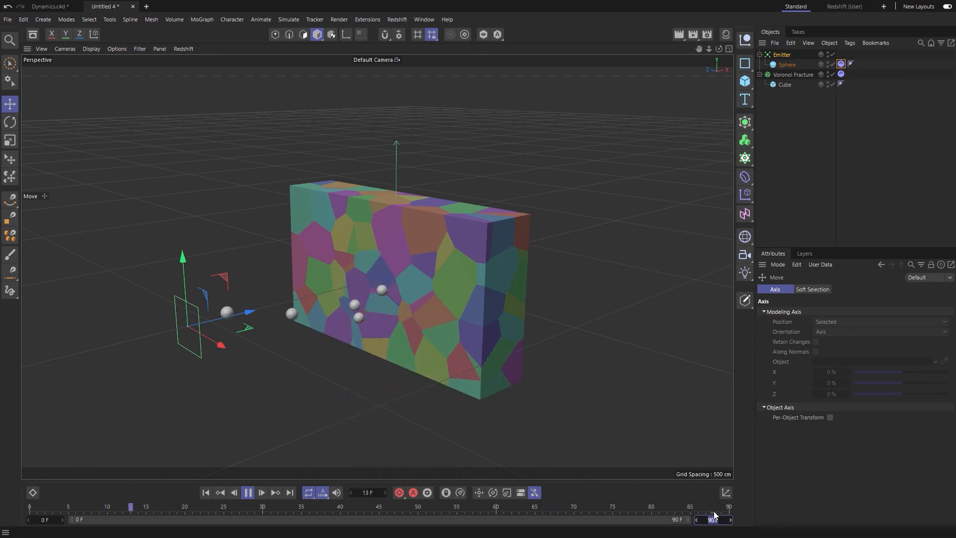
{"action": "type", "text": "500"}
{"action": "key", "text": "Return"}
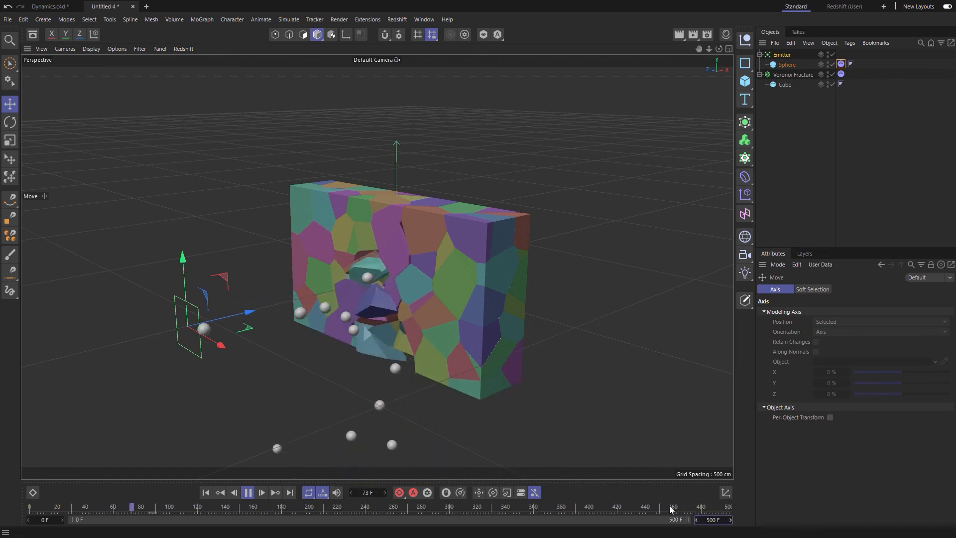
Raise the Emitter toward the wall's upper edge during playback and set its Stop Emission to 500 F
{"action": "left_click_drag", "start_coordinate": [184, 279], "coordinate": [171, 163]}
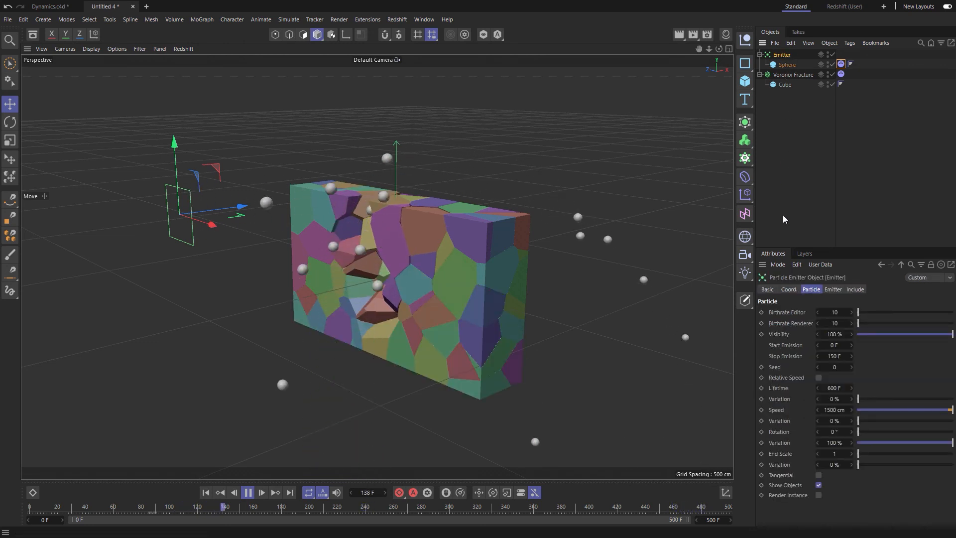
{"action": "double_click", "coordinate": [835, 357]}
{"action": "type", "text": "5"}
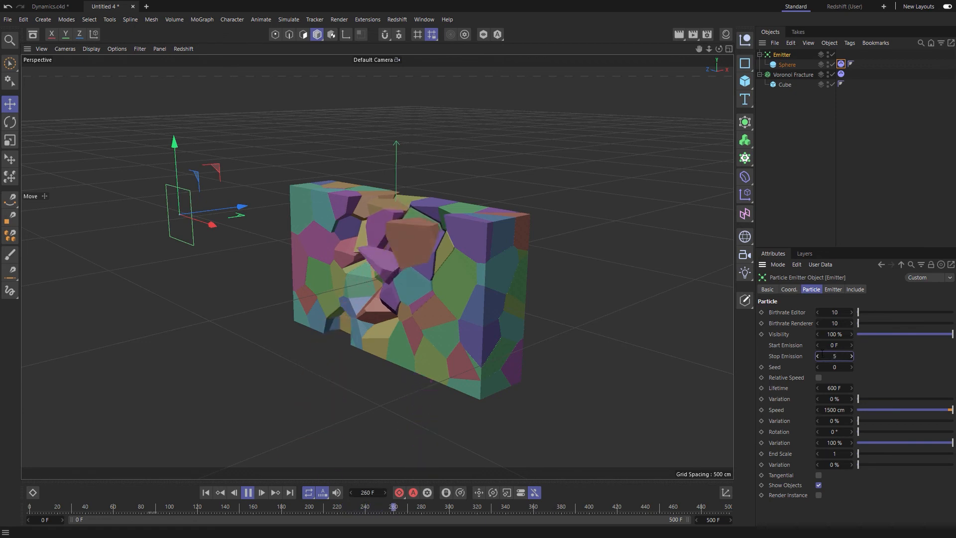
{"action": "type", "text": "00"}
{"action": "key", "text": "Return"}
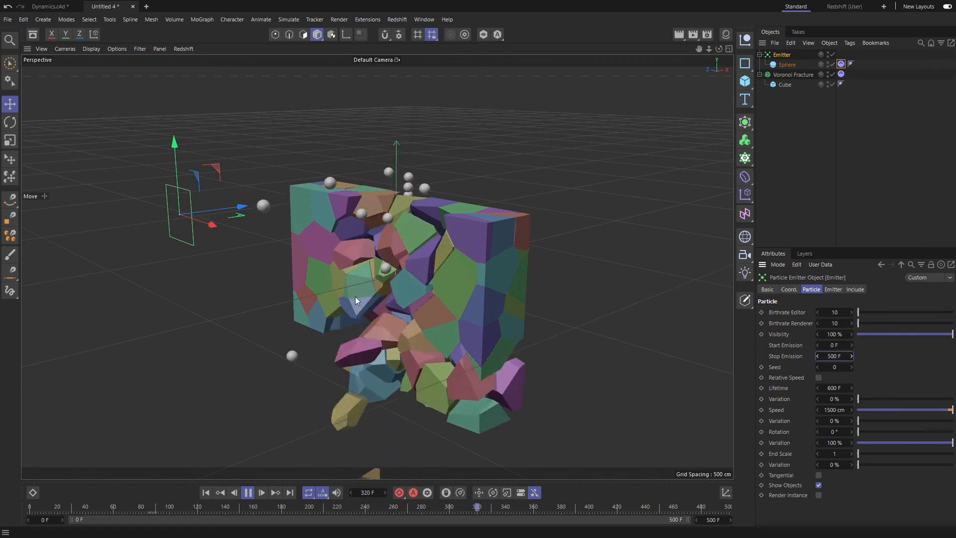
Restart the simulation, slide the Emitter along its X axis while it shoots at the wall, and return to the first frame
{"action": "left_click", "coordinate": [206, 493]}
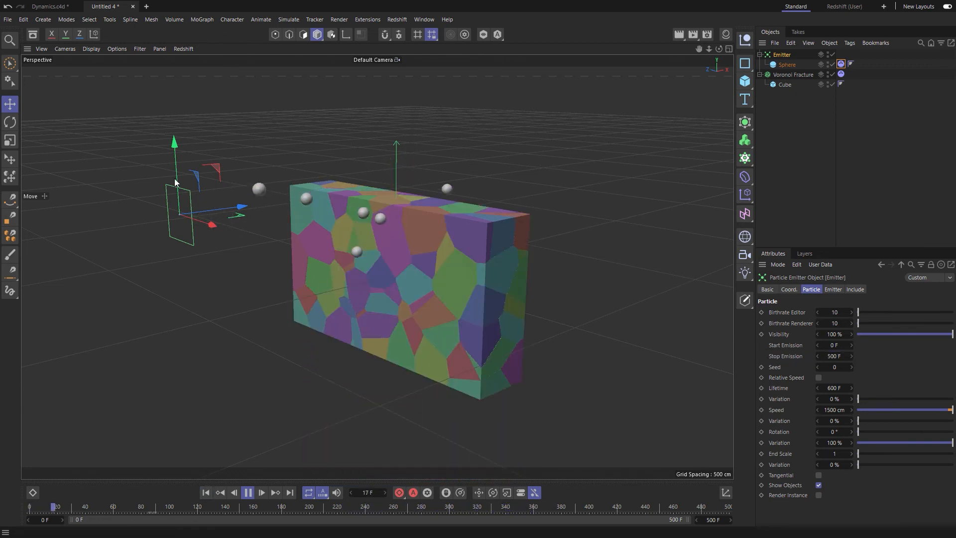
{"action": "left_click_drag", "start_coordinate": [212, 225], "coordinate": [249, 261]}
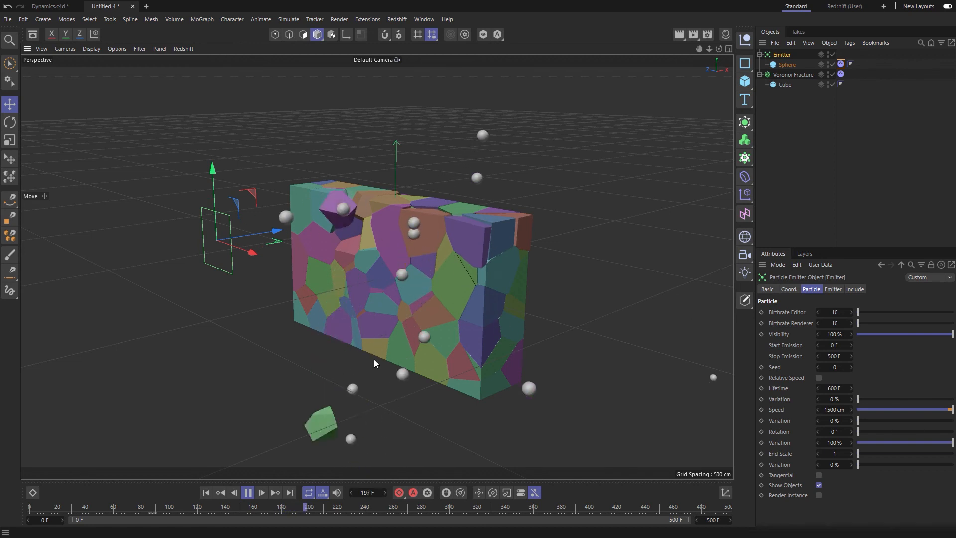
{"action": "left_click", "coordinate": [247, 492]}
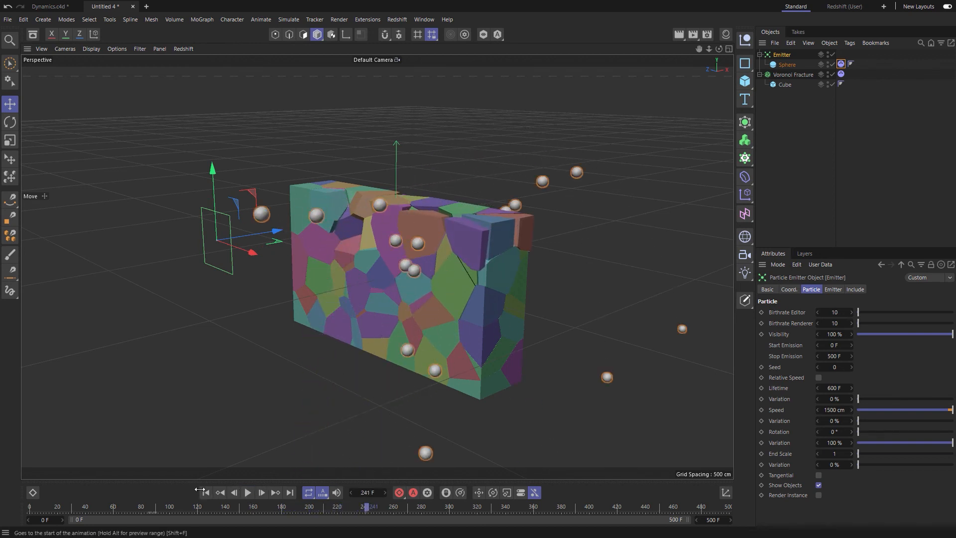
{"action": "left_click", "coordinate": [205, 490]}
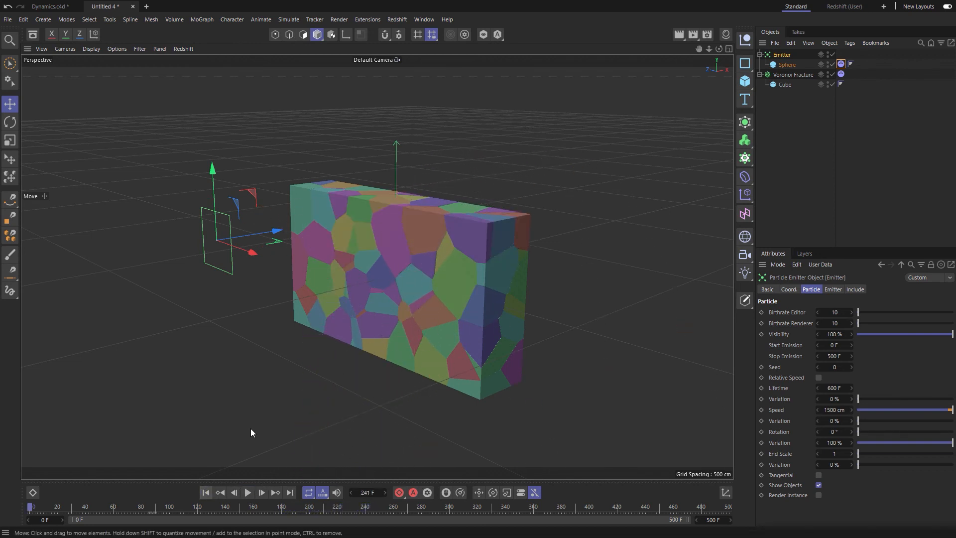
Thin the wall cube to about 7.5 cm along X and move the Emitter sideways until it sits beyond the wall's side edge
{"action": "left_click", "coordinate": [781, 84]}
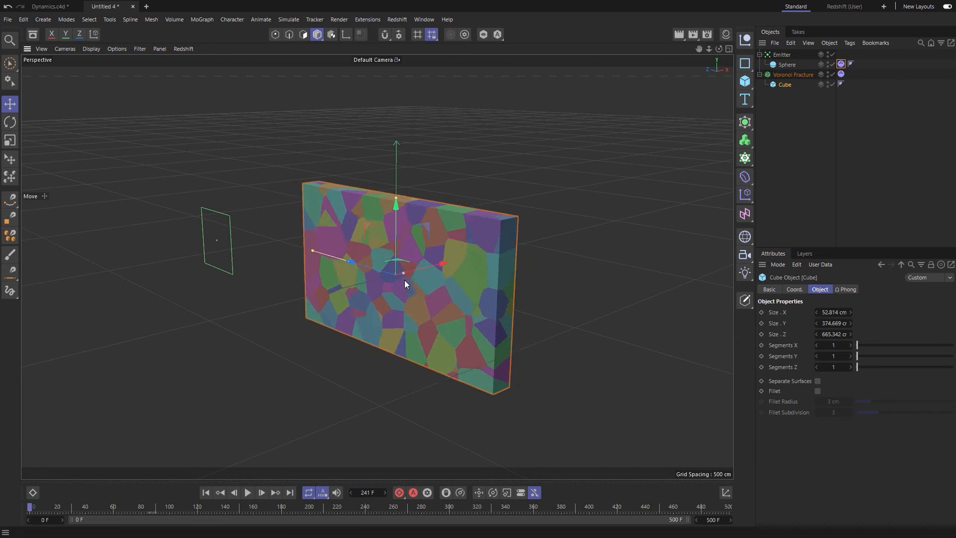
{"action": "left_click_drag", "start_coordinate": [405, 280], "coordinate": [401, 288]}
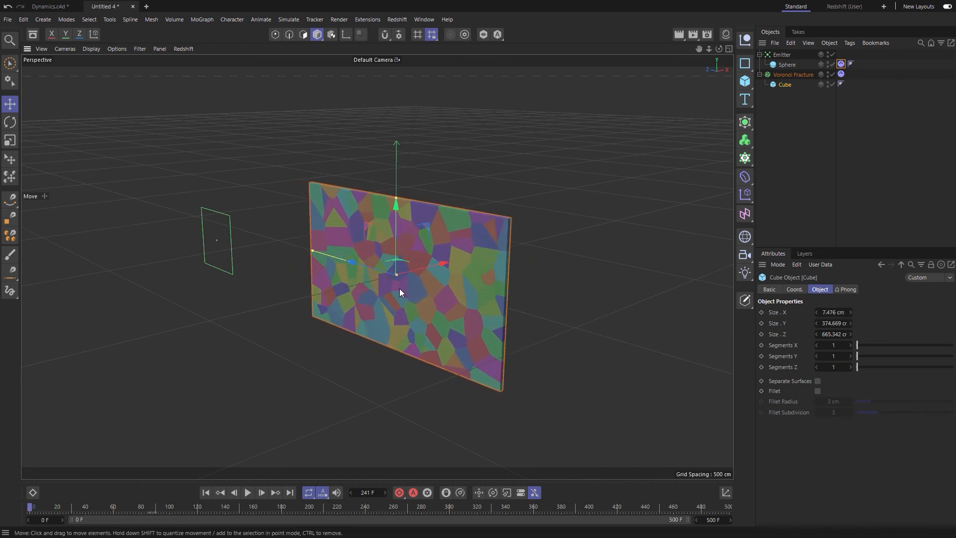
{"action": "left_click", "coordinate": [782, 55]}
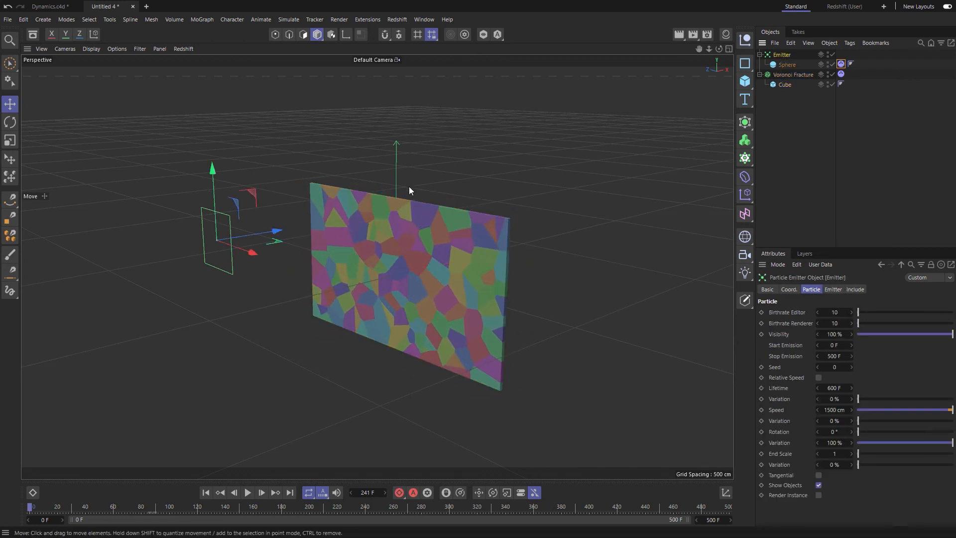
{"action": "left_click_drag", "start_coordinate": [259, 253], "coordinate": [137, 226]}
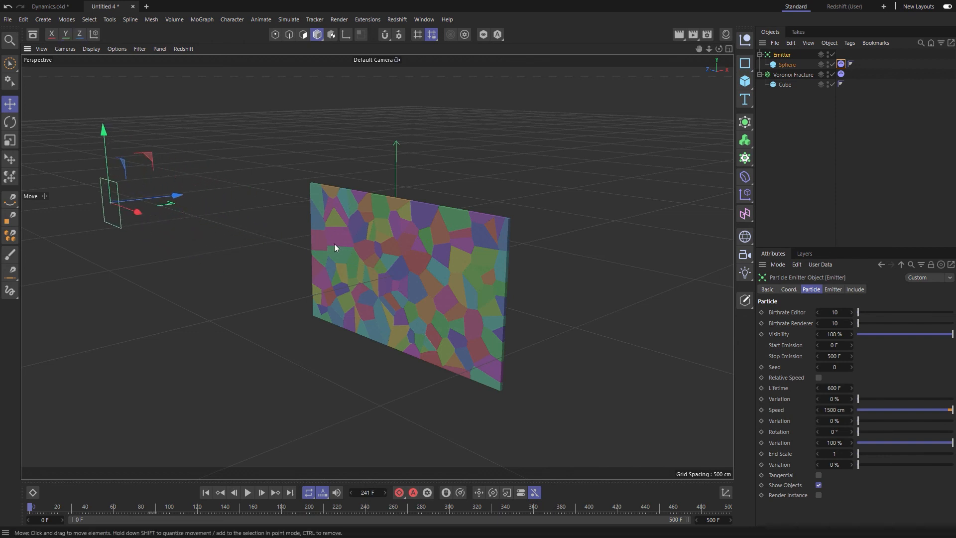
{"action": "left_click_drag", "start_coordinate": [333, 251], "coordinate": [425, 248], "text": "alt"}
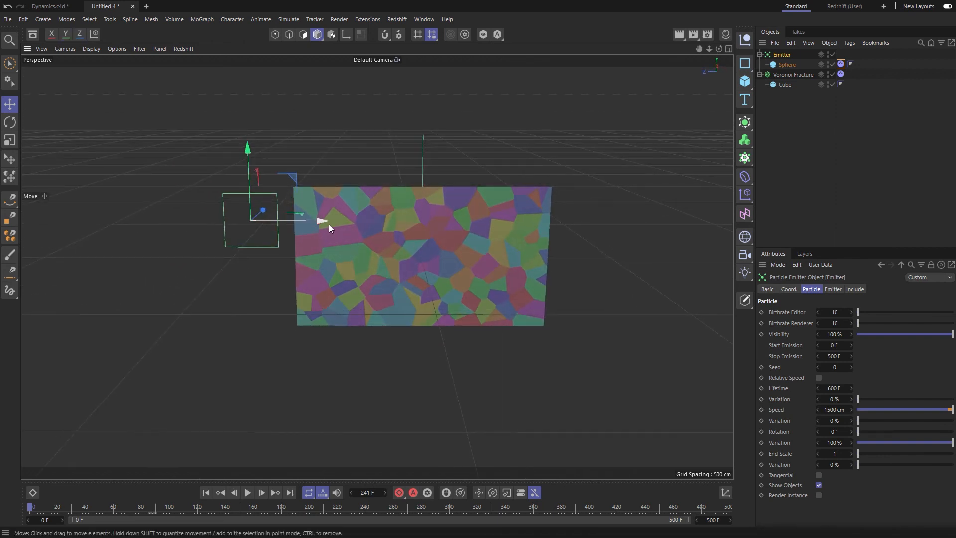
{"action": "left_click_drag", "start_coordinate": [326, 220], "coordinate": [270, 229]}
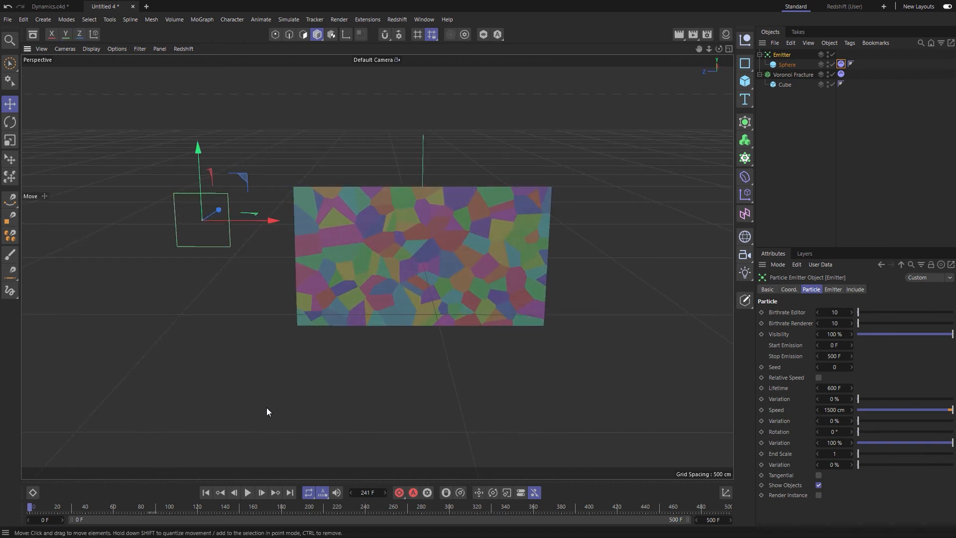
Play the simulation while sweeping the Emitter across the thin wall to its opposite side, and return to the first frame
{"action": "left_click", "coordinate": [251, 489]}
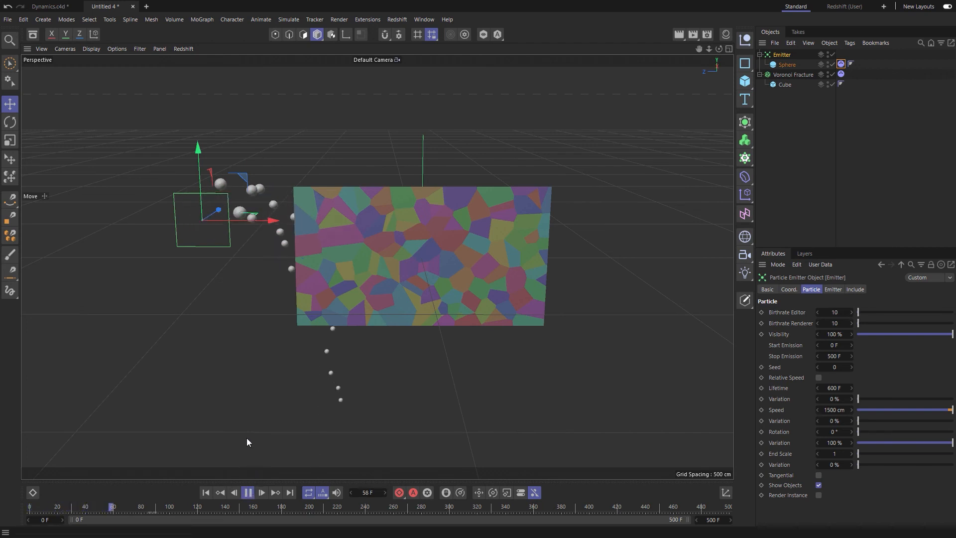
{"action": "left_click_drag", "start_coordinate": [267, 219], "coordinate": [643, 211]}
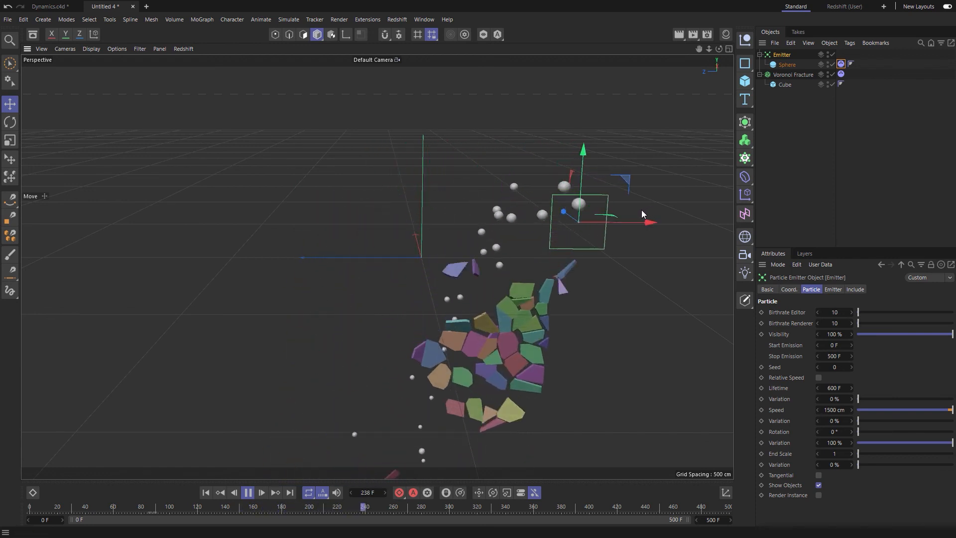
{"action": "left_click", "coordinate": [247, 492]}
{"action": "left_click", "coordinate": [206, 493]}
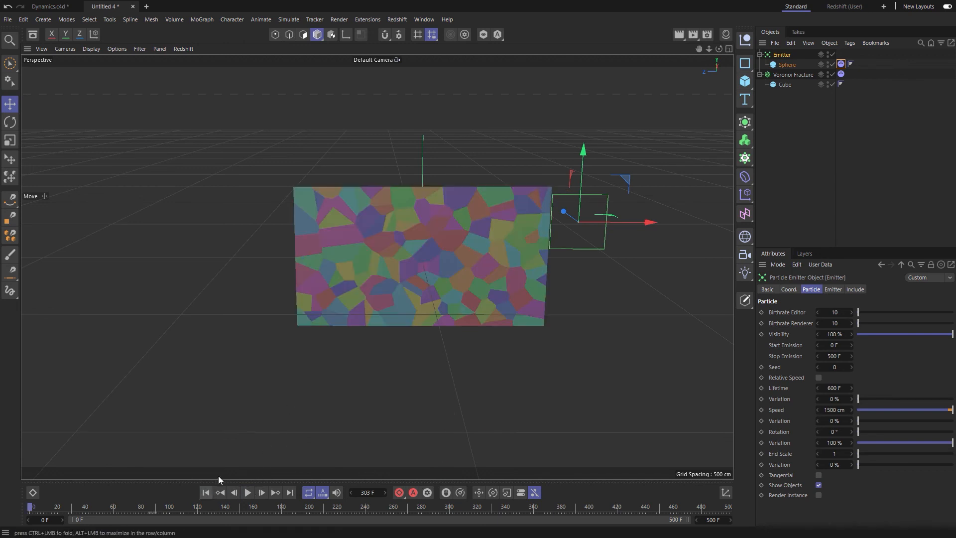
Move the Emitter about 114 cm along its X axis away from the wall and set its X-Size and Y-Size to 0 cm
{"action": "left_click_drag", "start_coordinate": [621, 218], "coordinate": [691, 217]}
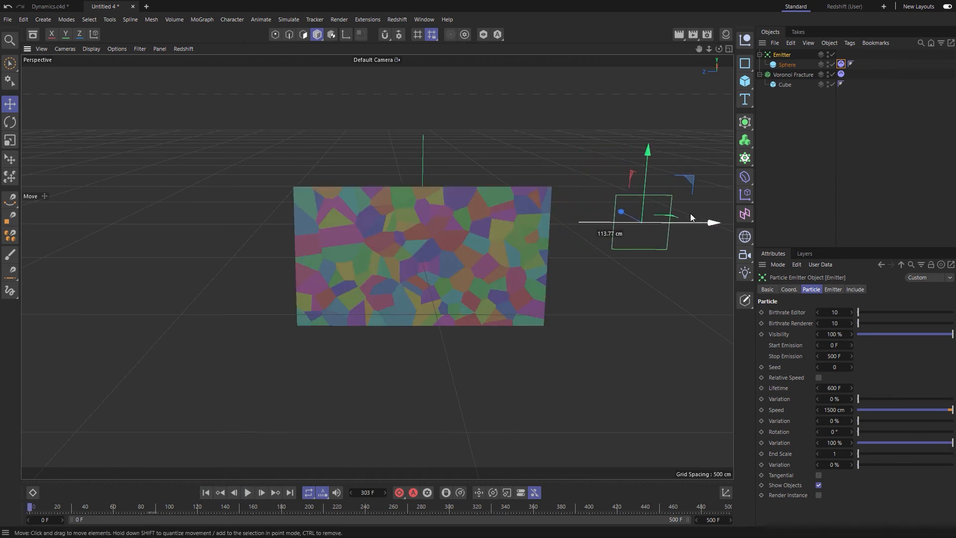
{"action": "middle_click_drag", "start_coordinate": [556, 252], "coordinate": [501, 224], "text": "alt"}
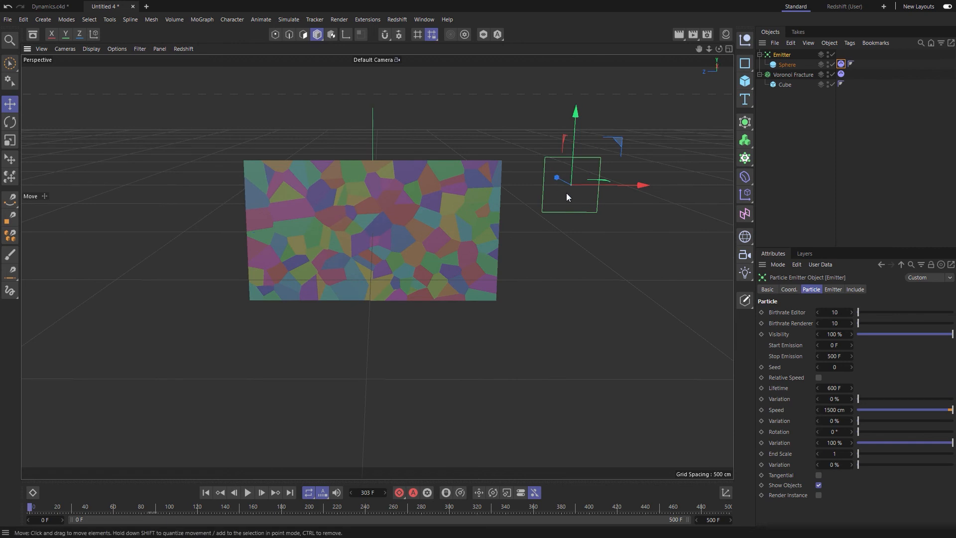
{"action": "left_click", "coordinate": [835, 289]}
{"action": "left_click_drag", "start_coordinate": [864, 322], "coordinate": [836, 331]}
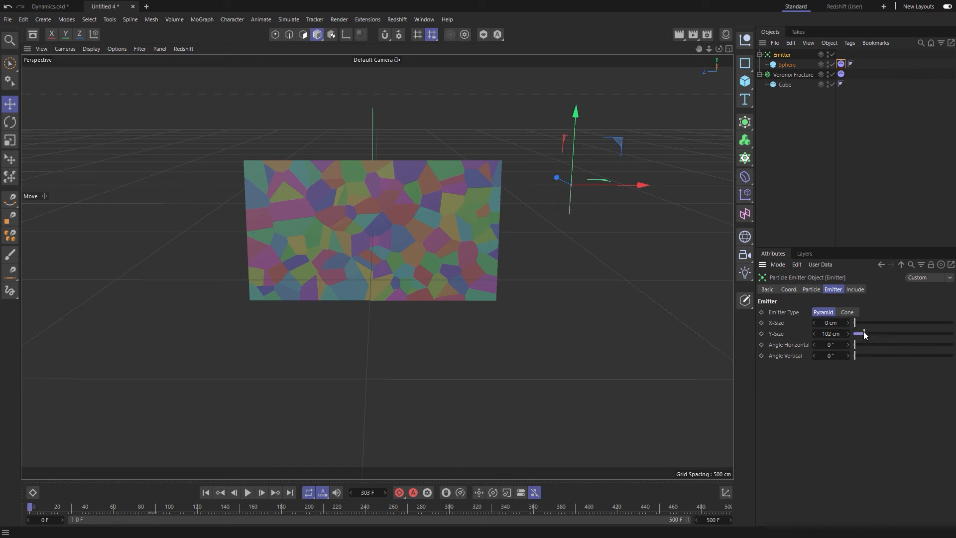
Play the simulation while sweeping the Emitter across the wall and down to its opposite lower corner, and stop the playback
{"action": "left_click_drag", "start_coordinate": [572, 181], "coordinate": [456, 215], "text": "alt"}
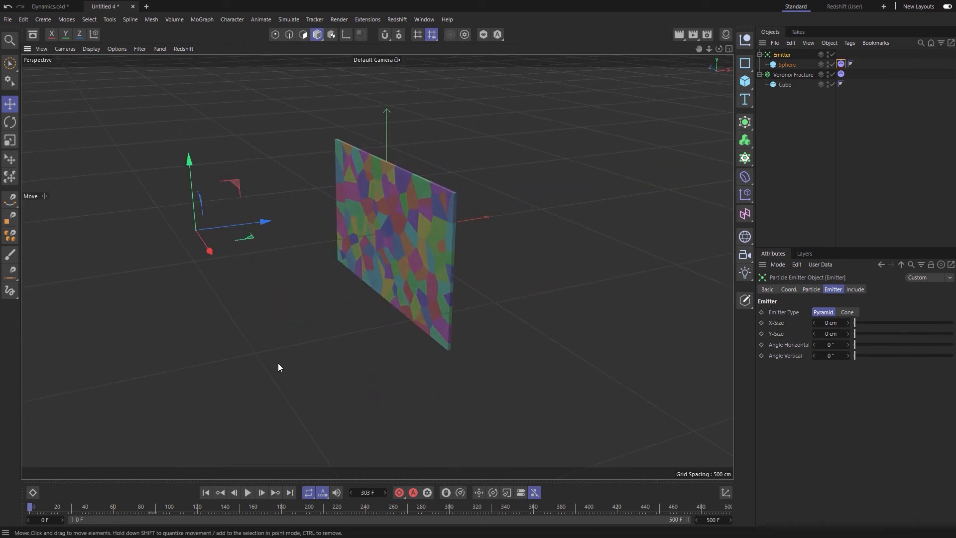
{"action": "left_click", "coordinate": [247, 493]}
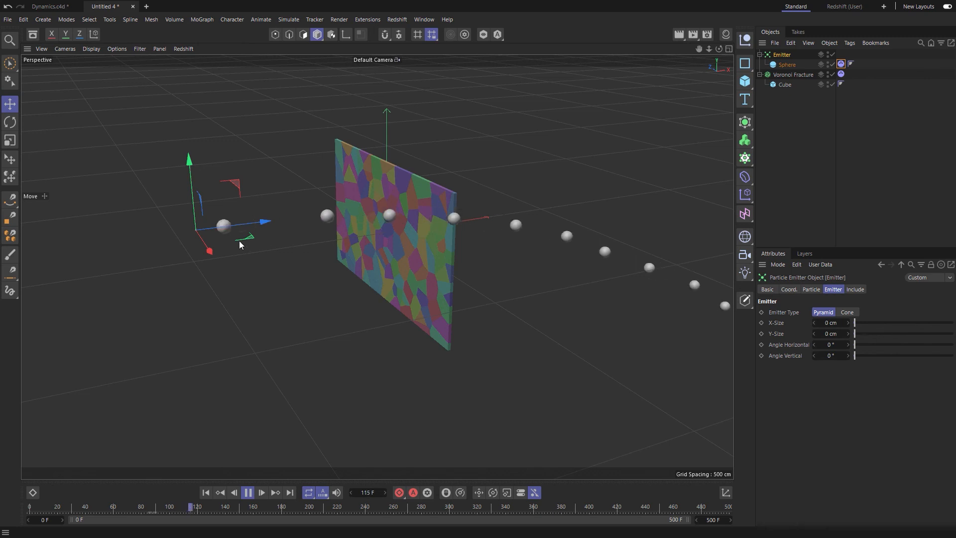
{"action": "left_click_drag", "start_coordinate": [209, 251], "coordinate": [255, 242]}
{"action": "left_click_drag", "start_coordinate": [377, 221], "coordinate": [520, 188]}
{"action": "left_click_drag", "start_coordinate": [581, 183], "coordinate": [402, 202]}
{"action": "left_click_drag", "start_coordinate": [376, 123], "coordinate": [372, 160]}
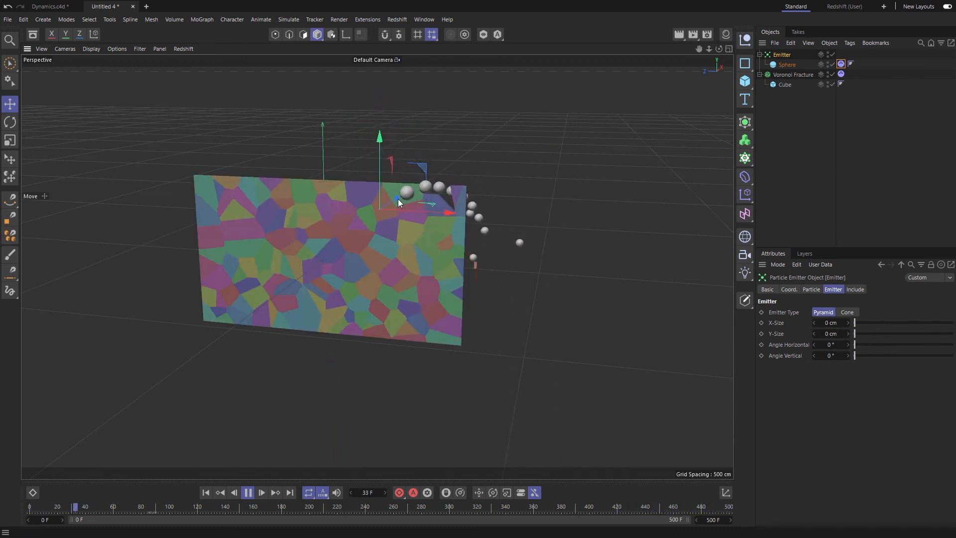
{"action": "left_click_drag", "start_coordinate": [438, 213], "coordinate": [363, 214]}
{"action": "left_click_drag", "start_coordinate": [314, 222], "coordinate": [230, 364]}
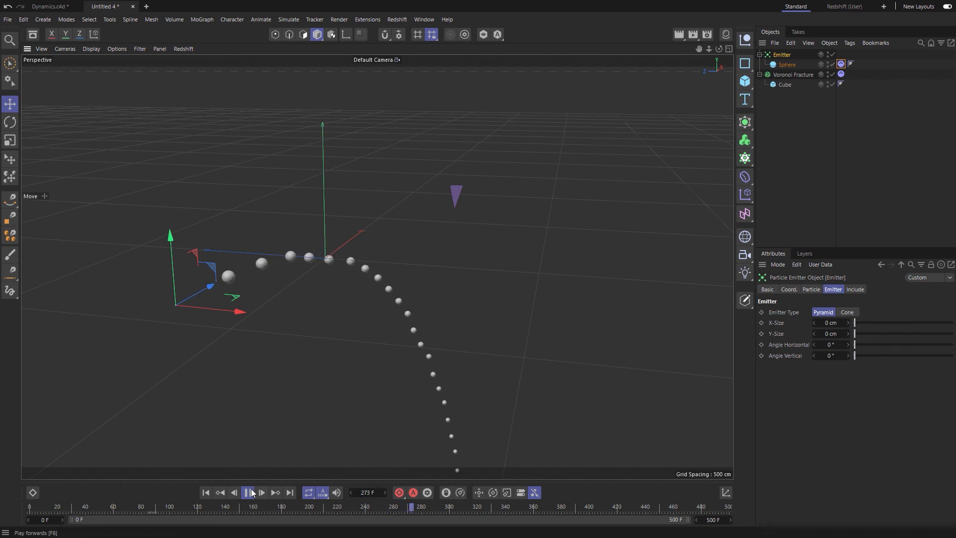
{"action": "key", "text": "F8"}
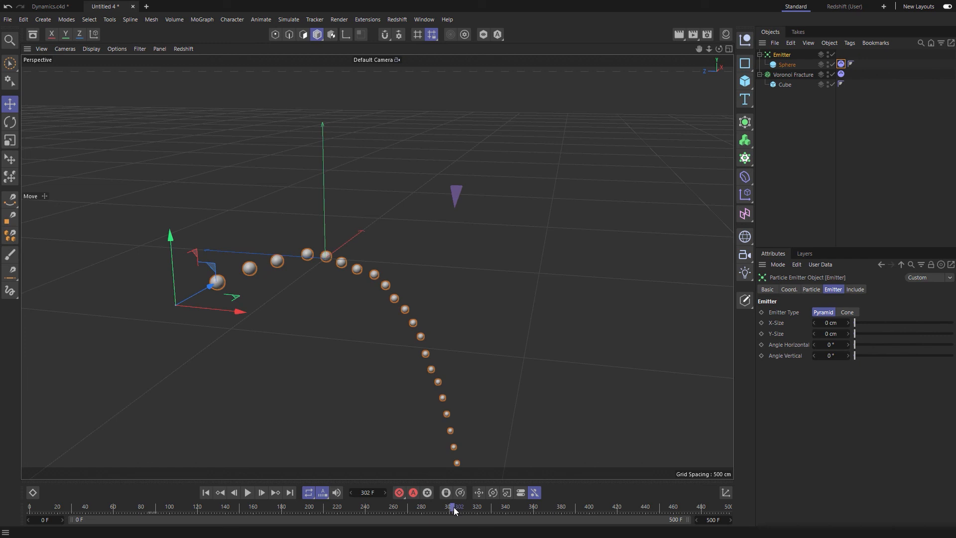
Scrub back through the animation to the first frame and set the project's end frame to 150 F
{"action": "left_click_drag", "start_coordinate": [454, 508], "coordinate": [239, 506]}
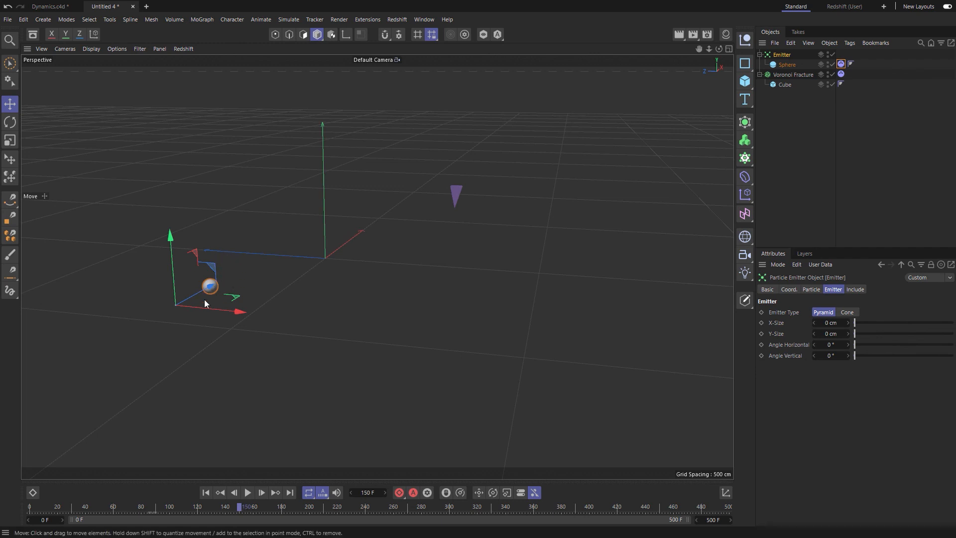
{"action": "left_click", "coordinate": [206, 492]}
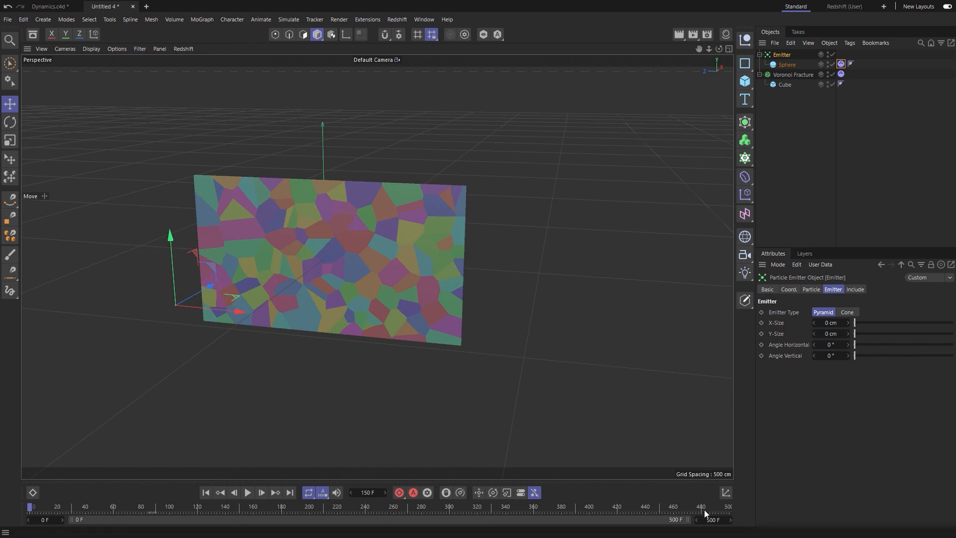
{"action": "left_click", "coordinate": [718, 519]}
{"action": "type", "text": "150"}
{"action": "key", "text": "Return"}
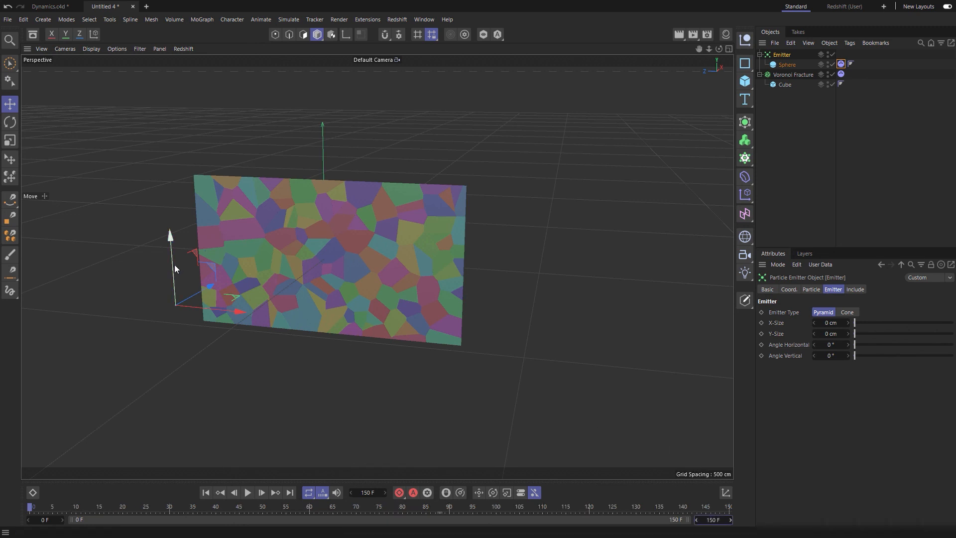
Raise the Emitter in front of the wall's upper part and enlarge it to X-Size 256 cm and Y-Size 132 cm
{"action": "left_click_drag", "start_coordinate": [172, 240], "coordinate": [163, 137]}
{"action": "left_click_drag", "start_coordinate": [229, 203], "coordinate": [177, 200]}
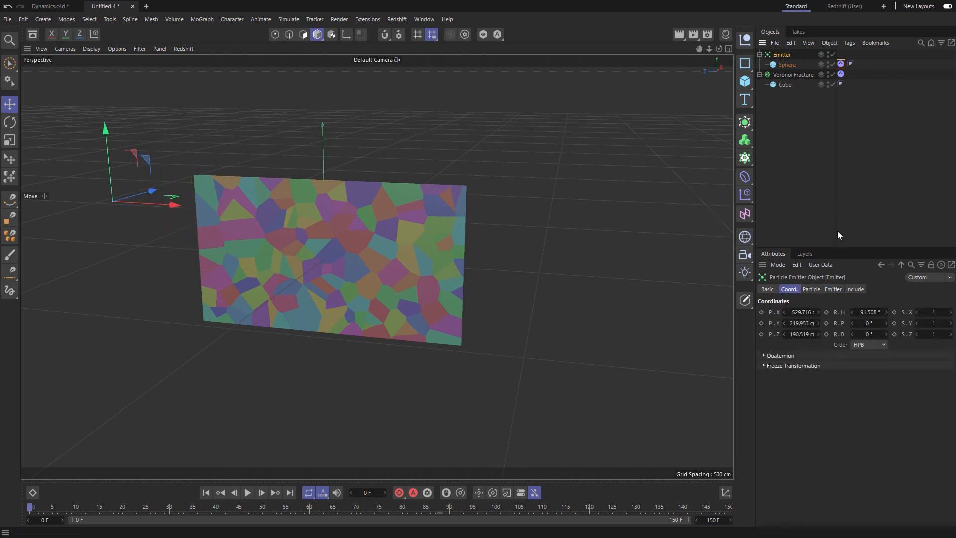
{"action": "left_click", "coordinate": [834, 290]}
{"action": "mouse_move", "coordinate": [856, 322]}
{"action": "left_mouse_down"}
{"action": "mouse_move", "coordinate": [889, 321]}
{"action": "mouse_move", "coordinate": [867, 333]}
{"action": "left_mouse_up"}
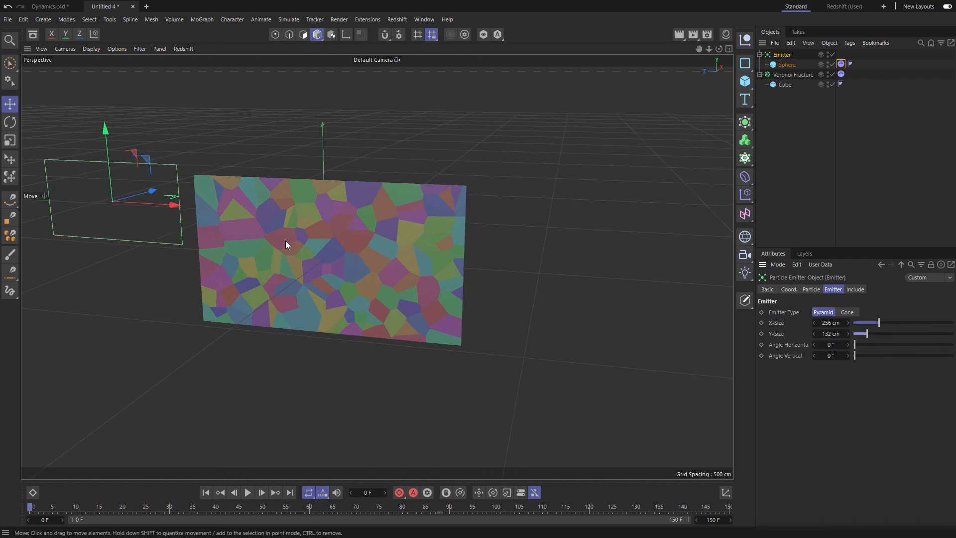
{"action": "left_click_drag", "start_coordinate": [173, 210], "coordinate": [292, 219]}
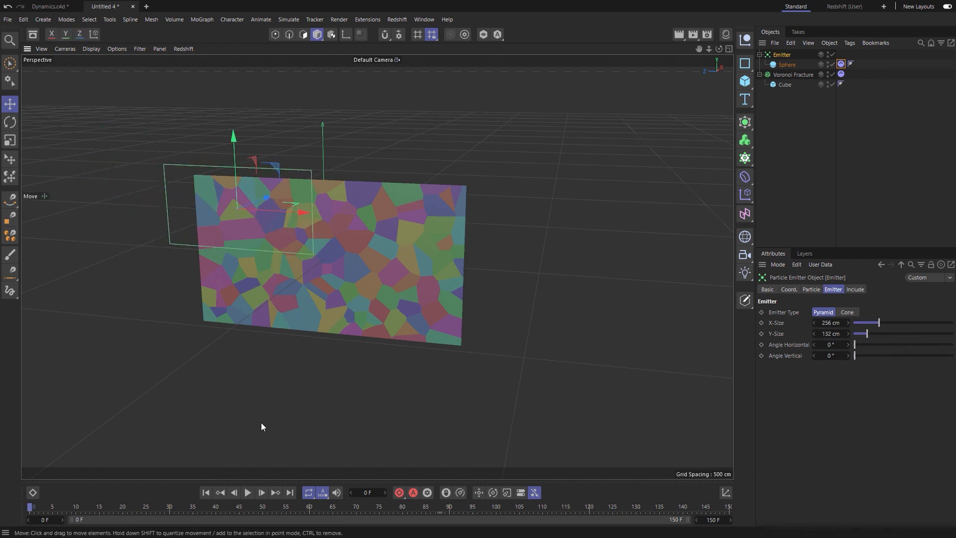
Play the simulation with the enlarged Emitter shooting at the wall, stop it and return to the first frame
{"action": "left_click", "coordinate": [247, 492]}
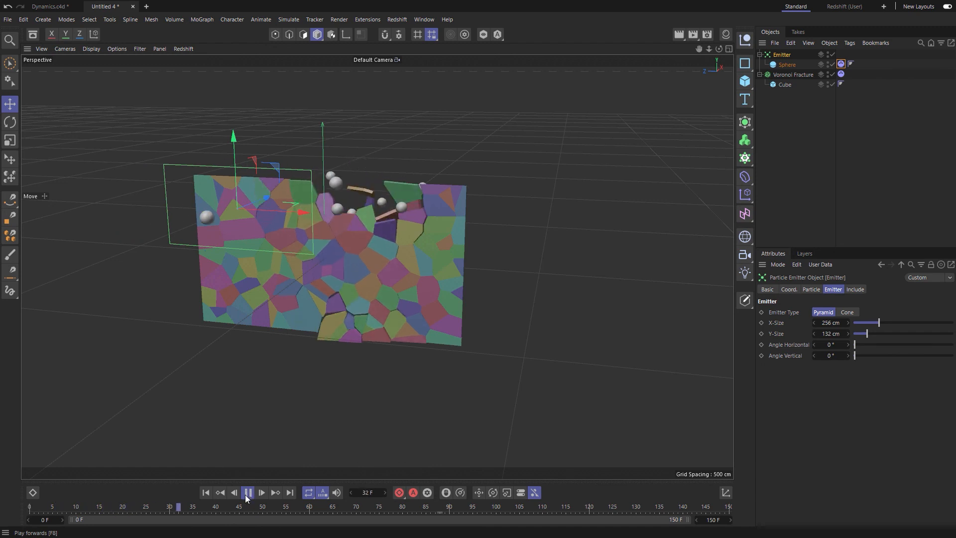
{"action": "left_click", "coordinate": [248, 492]}
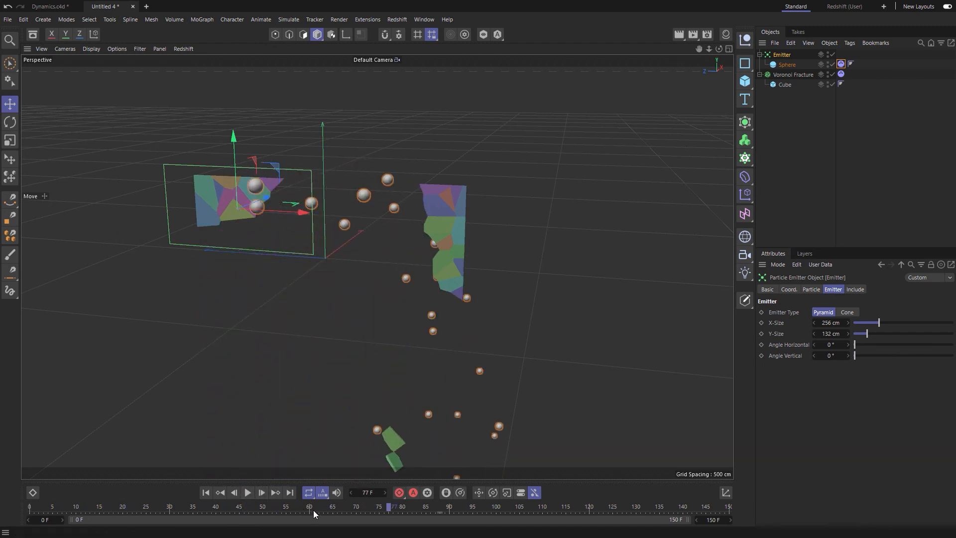
{"action": "left_click", "coordinate": [206, 493]}
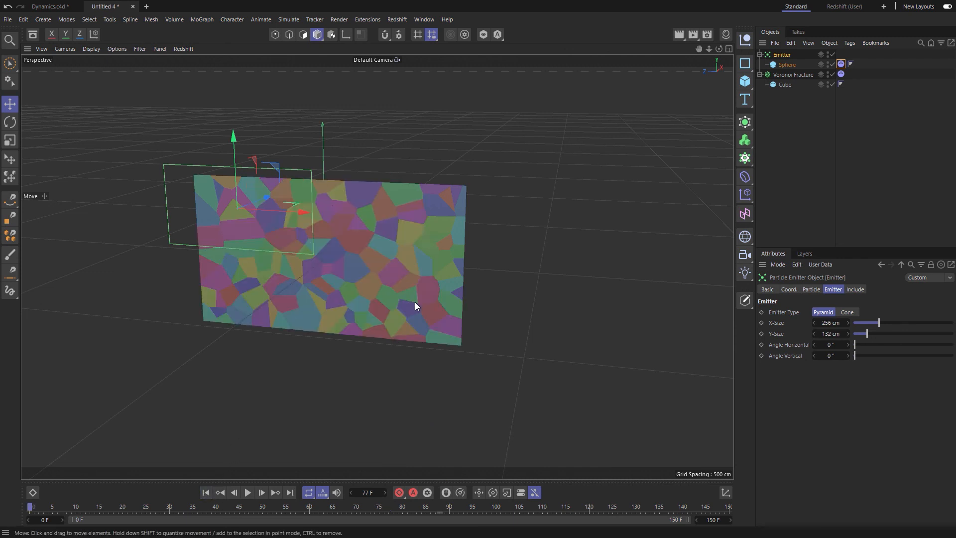
Bake all dynamics into the cache from the Sphere's Dynamics Body tag
{"action": "left_click", "coordinate": [841, 64]}
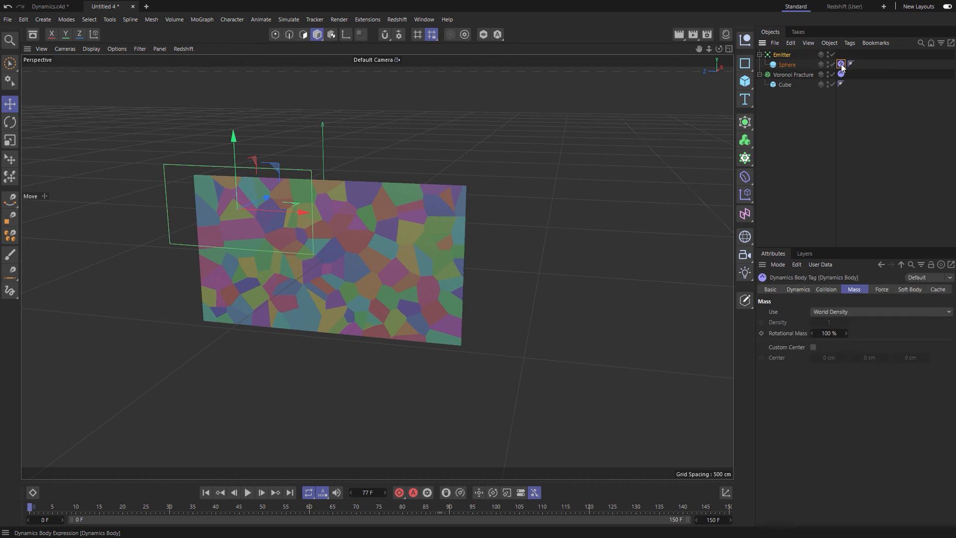
{"action": "left_click", "coordinate": [935, 292]}
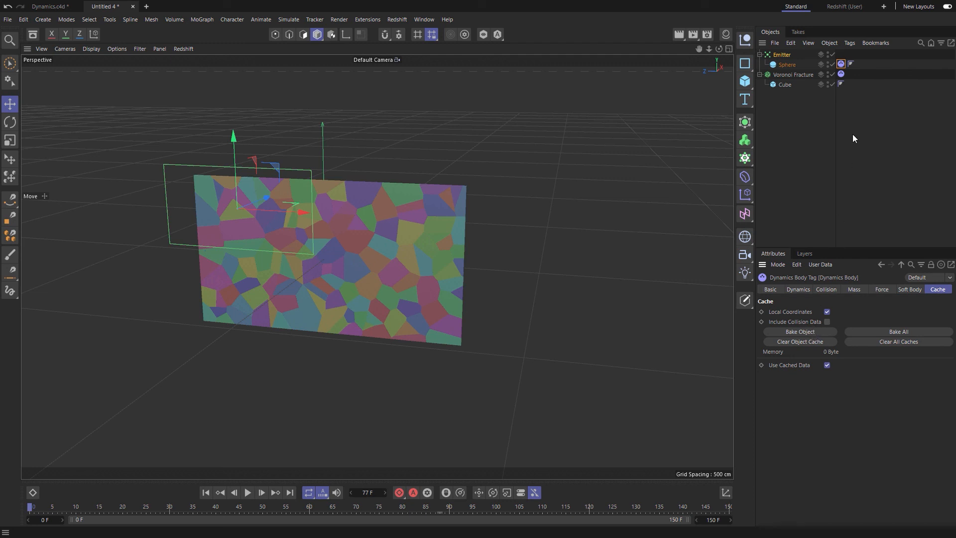
{"action": "left_click", "coordinate": [839, 65]}
{"action": "left_click", "coordinate": [891, 332]}
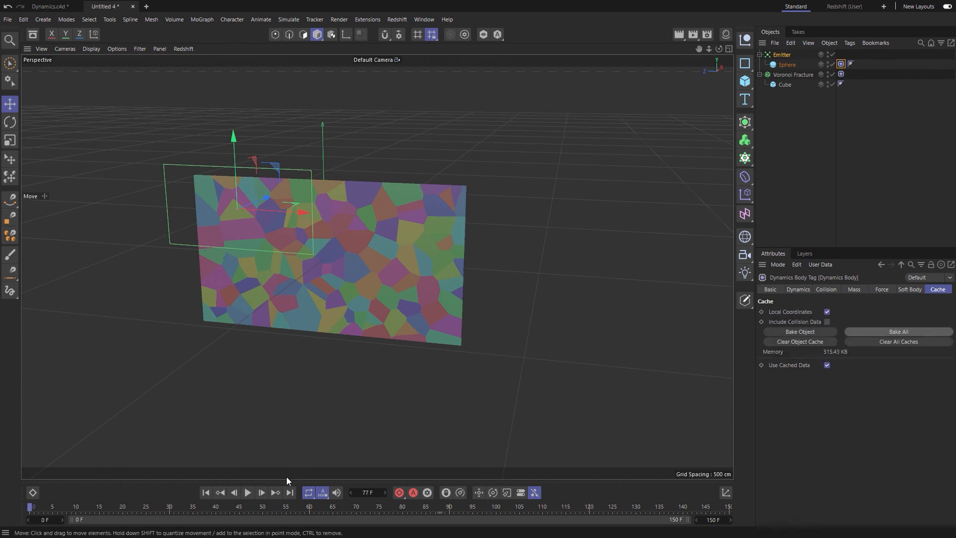
Play the baked simulation, scrub it back to the first frame, play it again and stop partway
{"action": "left_click", "coordinate": [248, 493]}
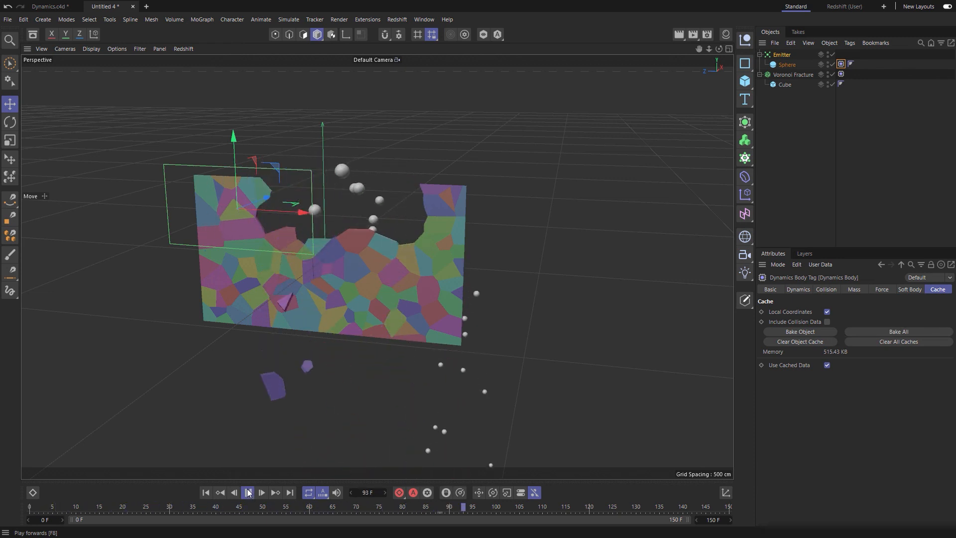
{"action": "left_click", "coordinate": [248, 493]}
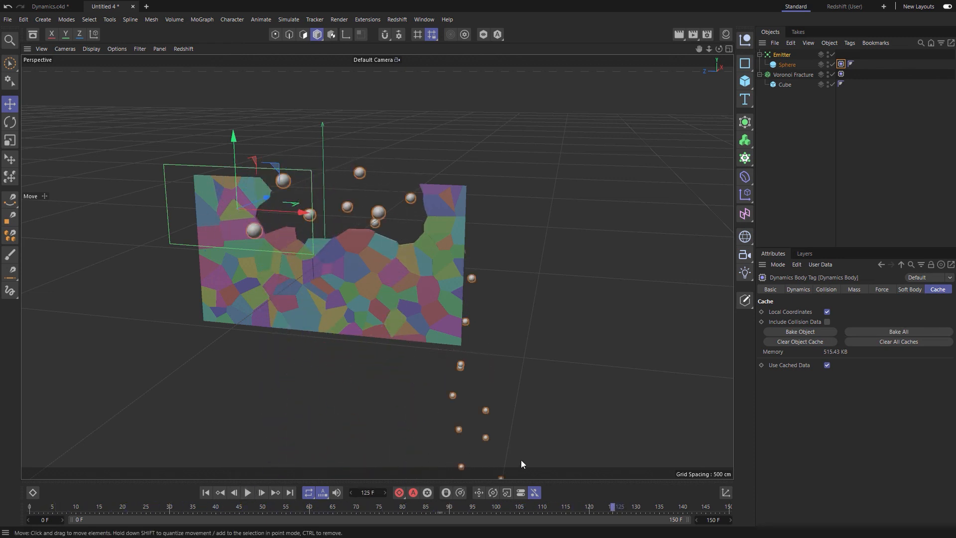
{"action": "left_click_drag", "start_coordinate": [614, 506], "coordinate": [13, 499]}
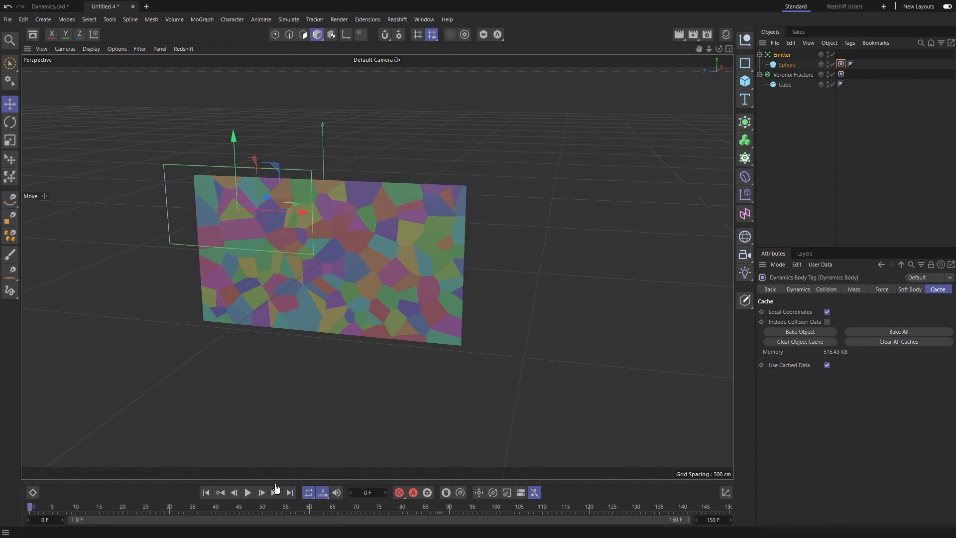
{"action": "left_click", "coordinate": [248, 492]}
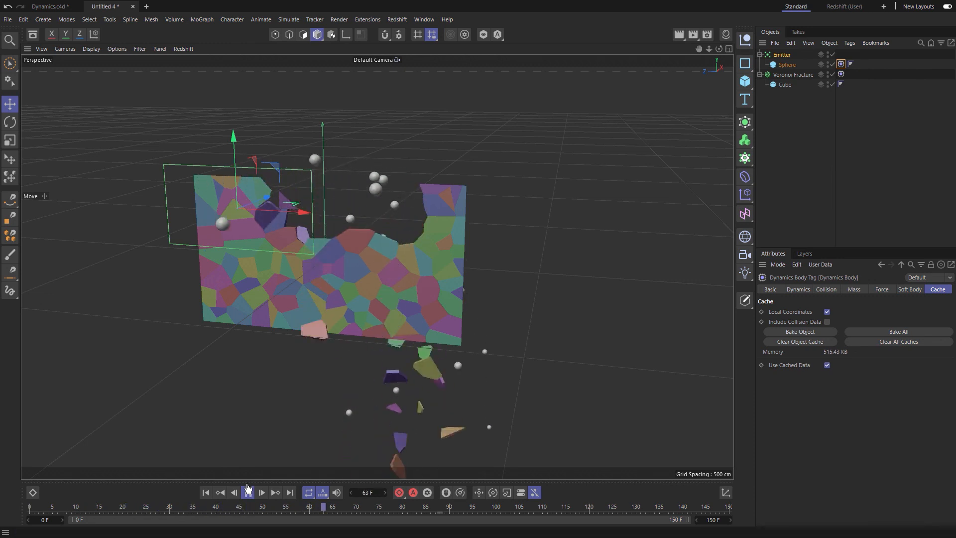
{"action": "left_click", "coordinate": [248, 493]}
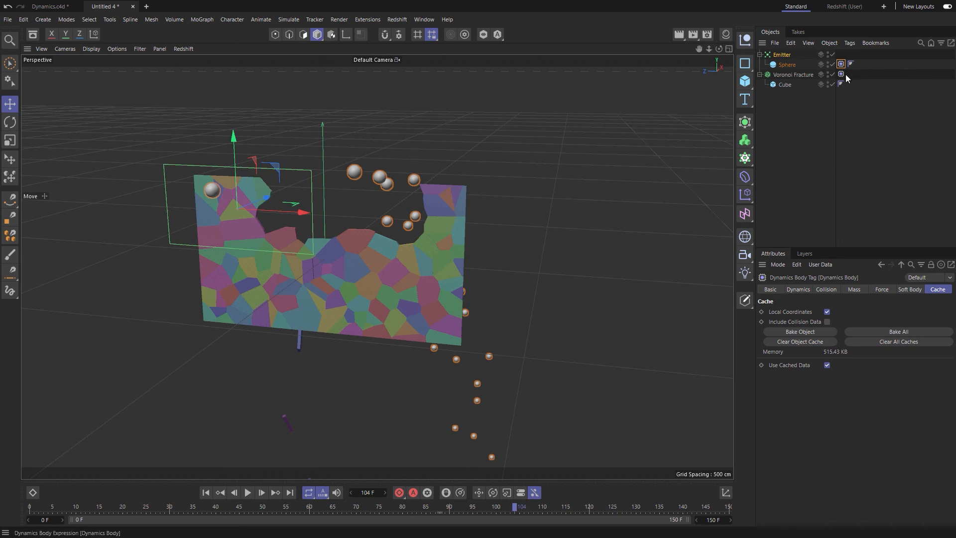
Check the wall's Collision settings, clear all dynamics caches from the Sphere's Dynamics Body tag and return to the first frame
{"action": "left_click", "coordinate": [833, 290]}
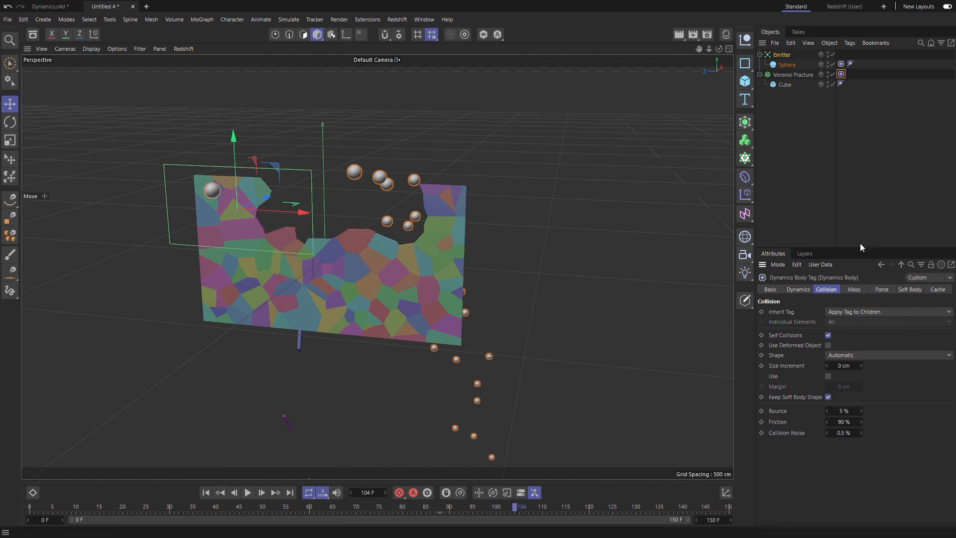
{"action": "left_click", "coordinate": [841, 64]}
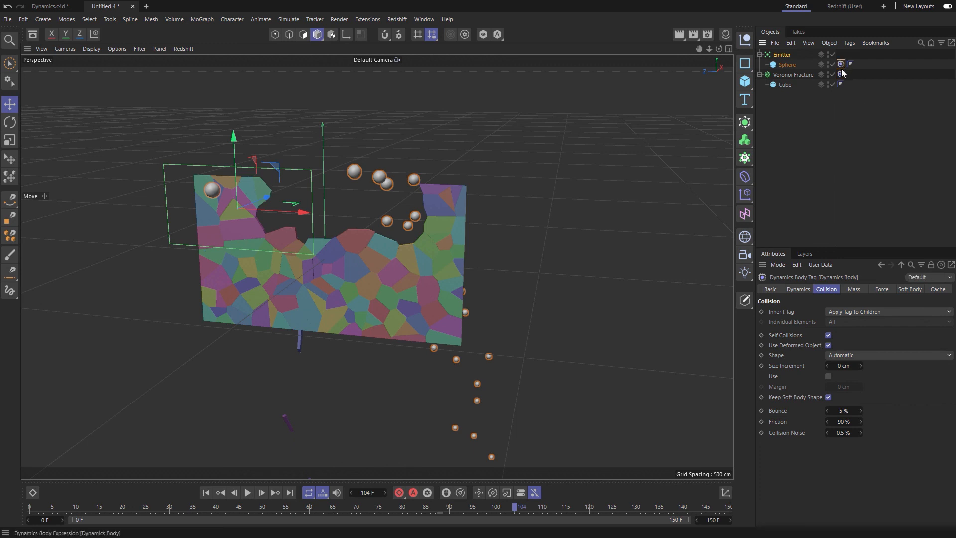
{"action": "left_click", "coordinate": [936, 290]}
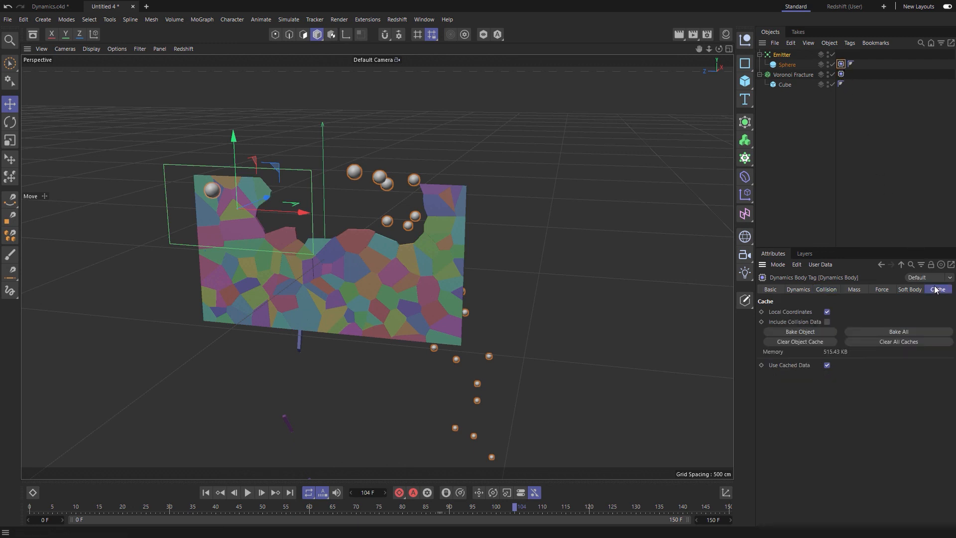
{"action": "left_click", "coordinate": [900, 340]}
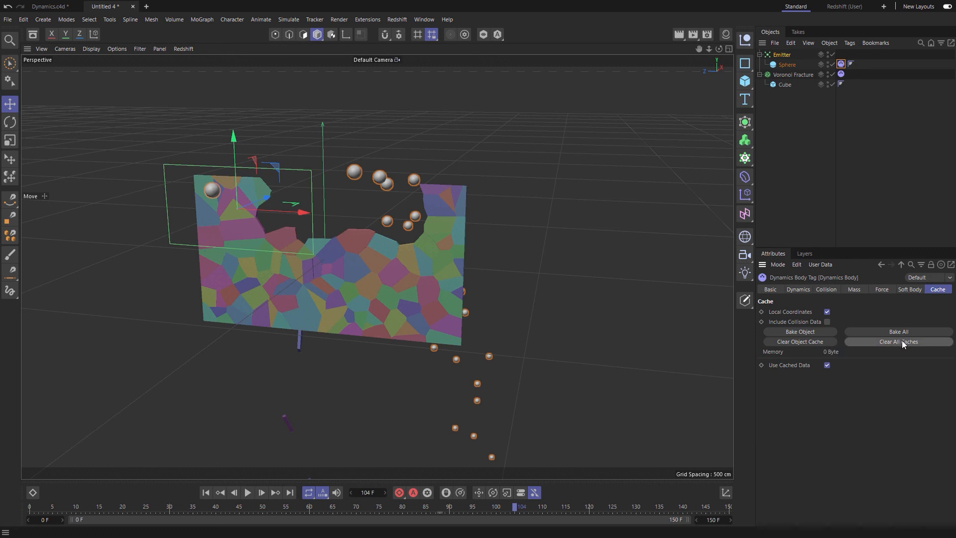
{"action": "left_click", "coordinate": [206, 493]}
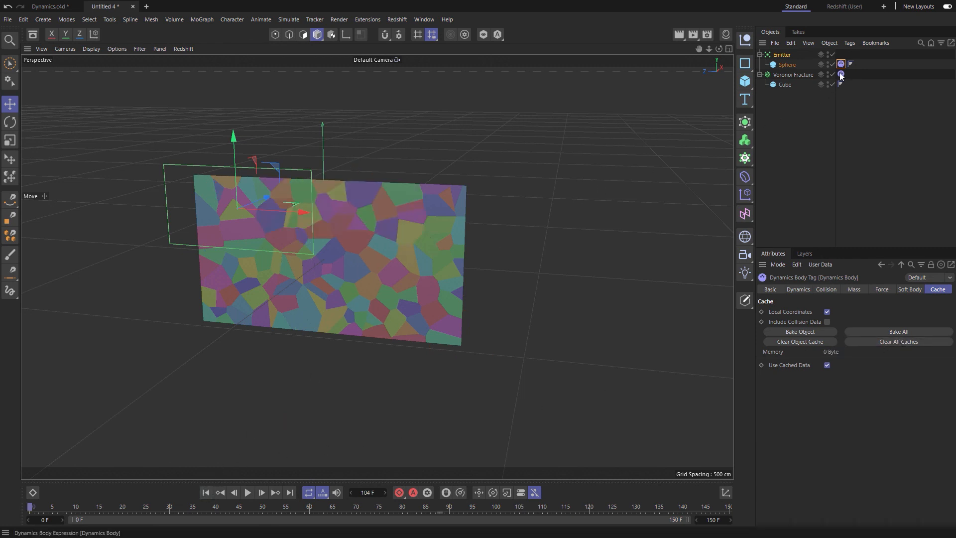
Set the collision Bounce to 400 % in the Voronoi Fracture's Dynamics Body tag
{"action": "left_click", "coordinate": [827, 290]}
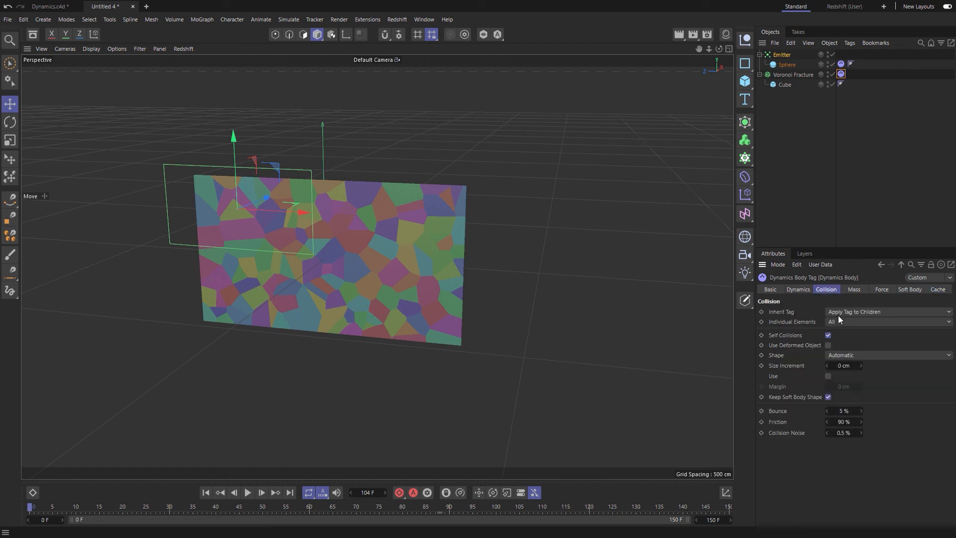
{"action": "left_click_drag", "start_coordinate": [846, 412], "coordinate": [851, 405]}
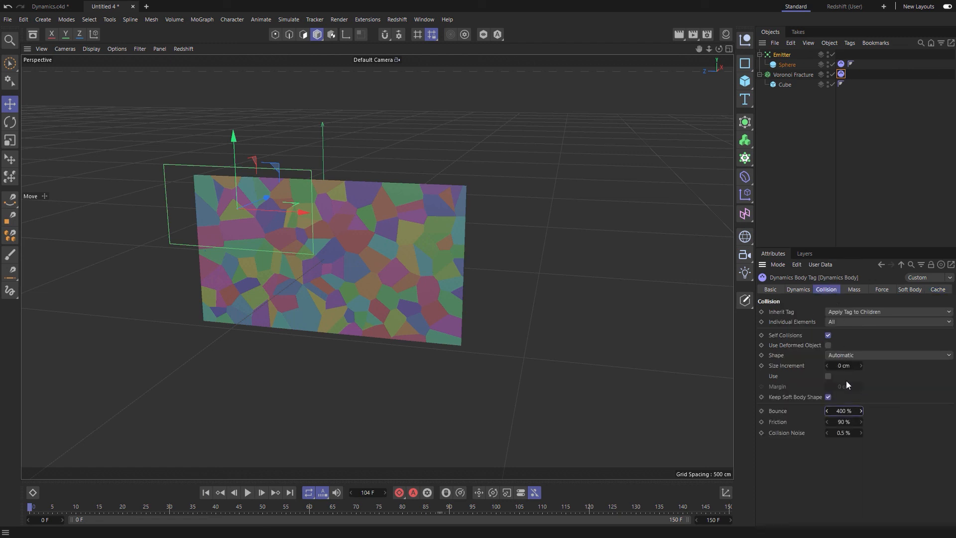